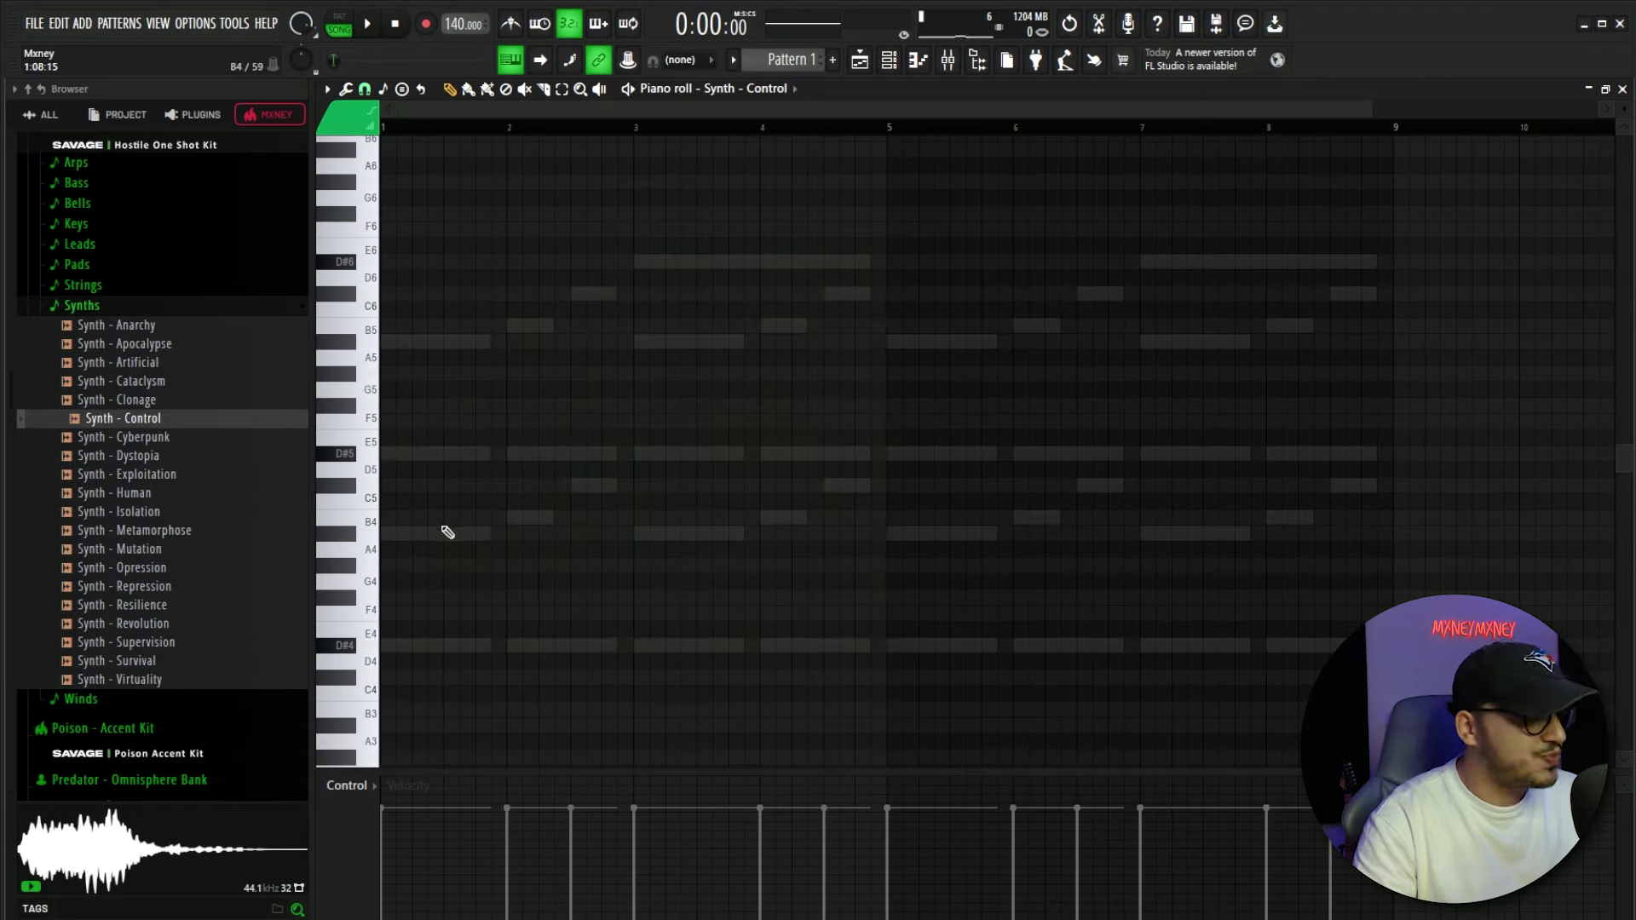
Draw connected A#4, B4 and C#5 notes across bars 1 and 2 of Synth - Control and play them back
left_click_drag(447, 533, 369, 530)
left_click(513, 517)
left_click(584, 485)
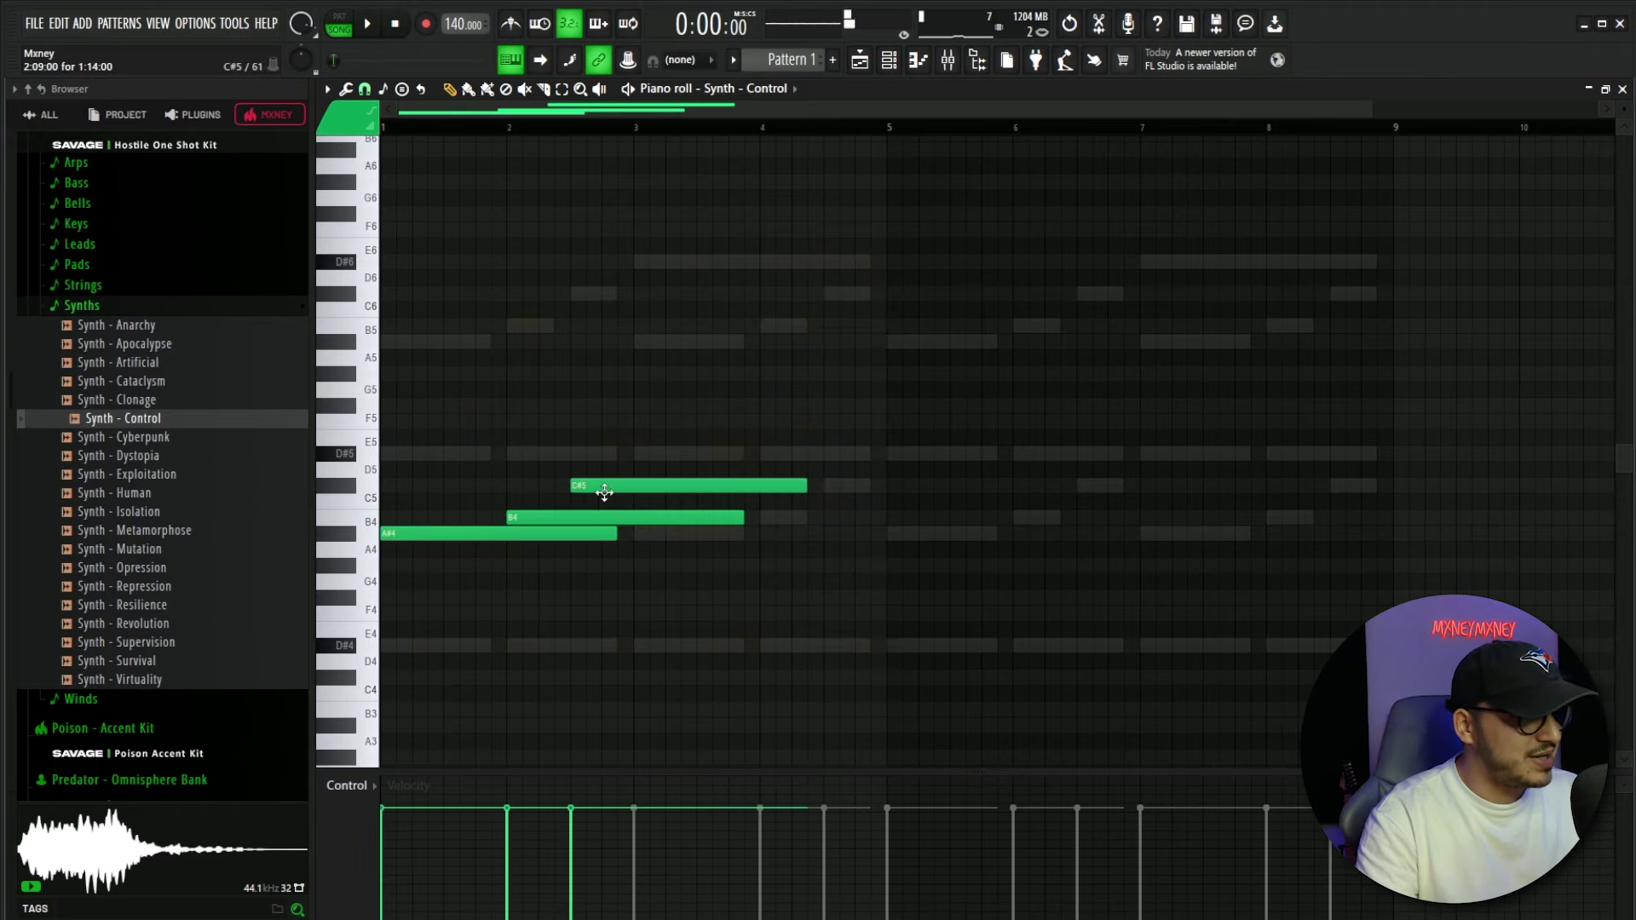
key("ctrl+l")
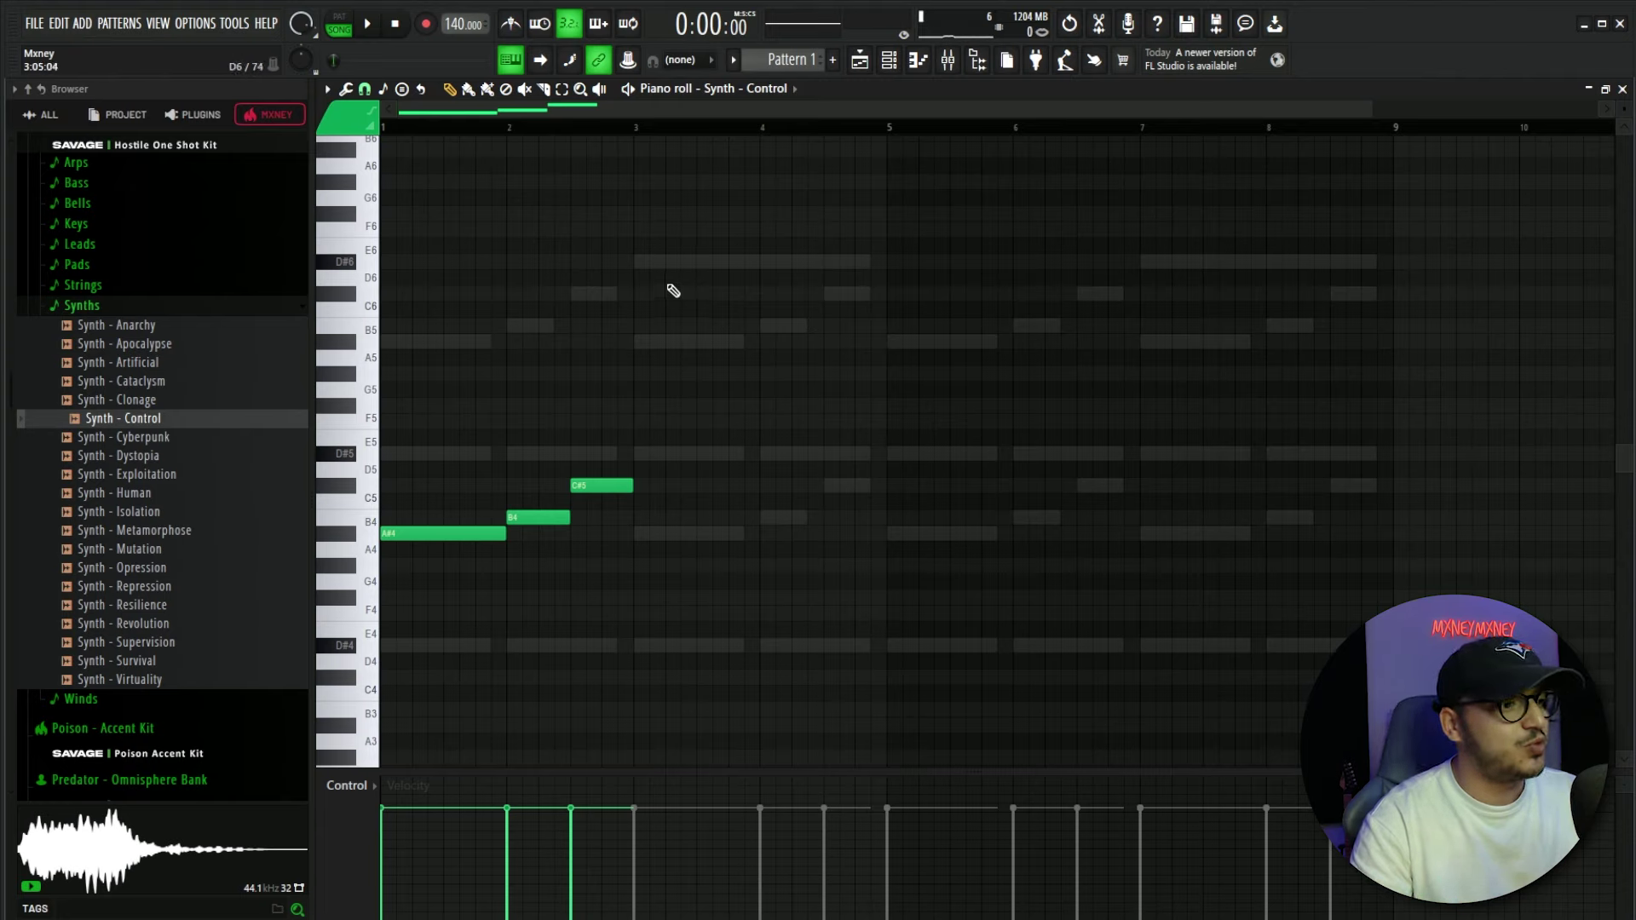
left_click_drag(634, 558, 426, 448)
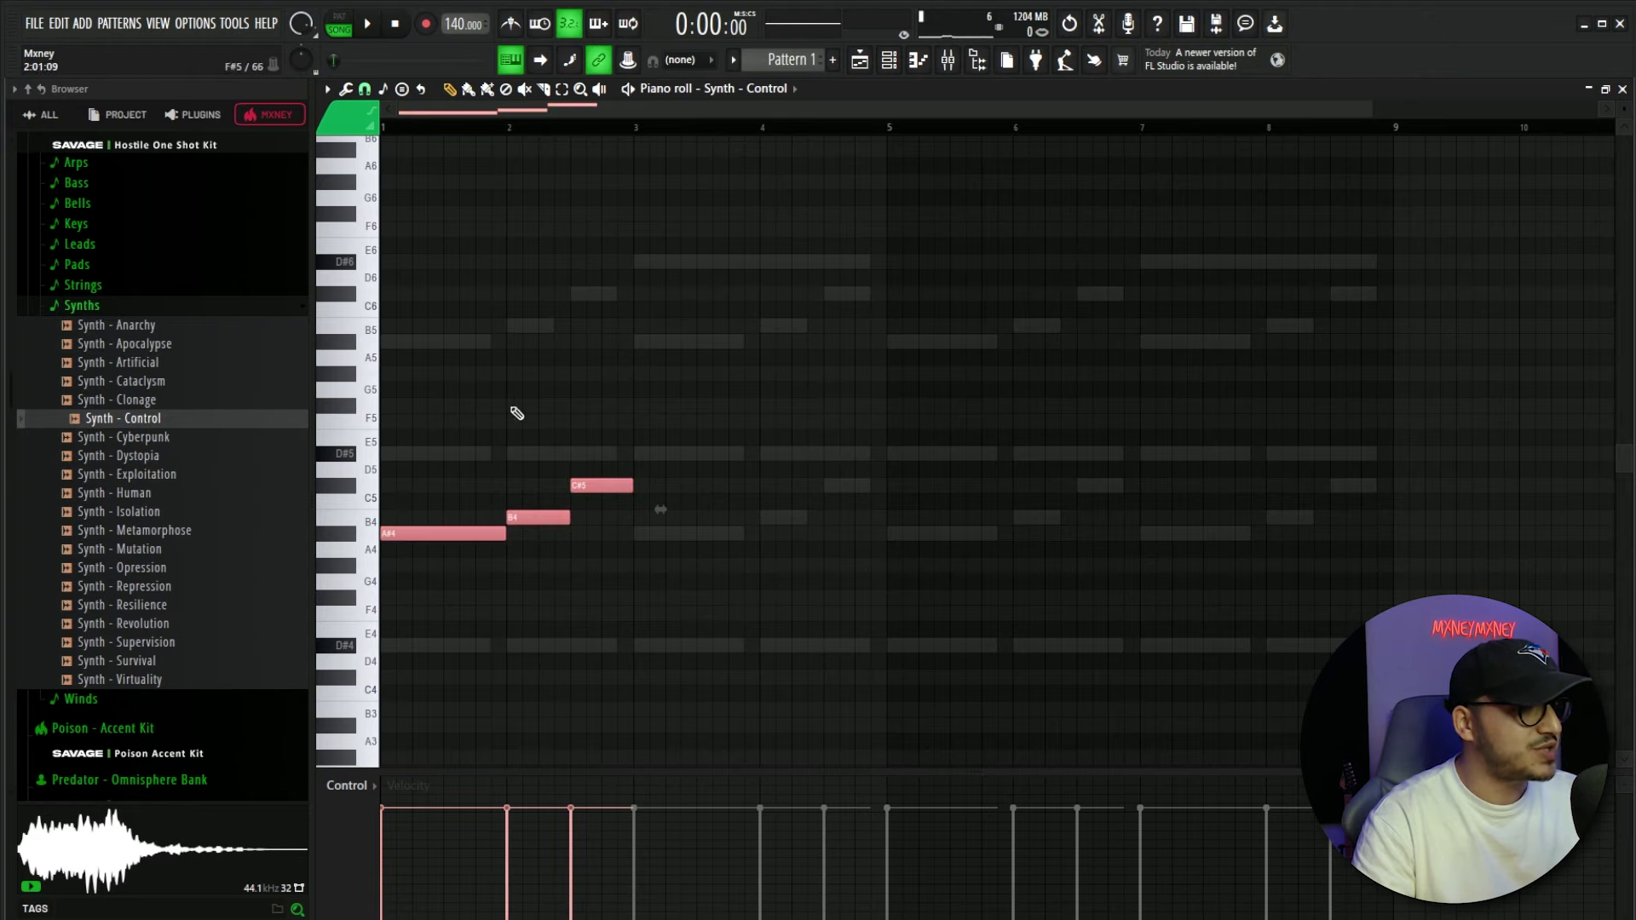
left_click(732, 400)
key("space")
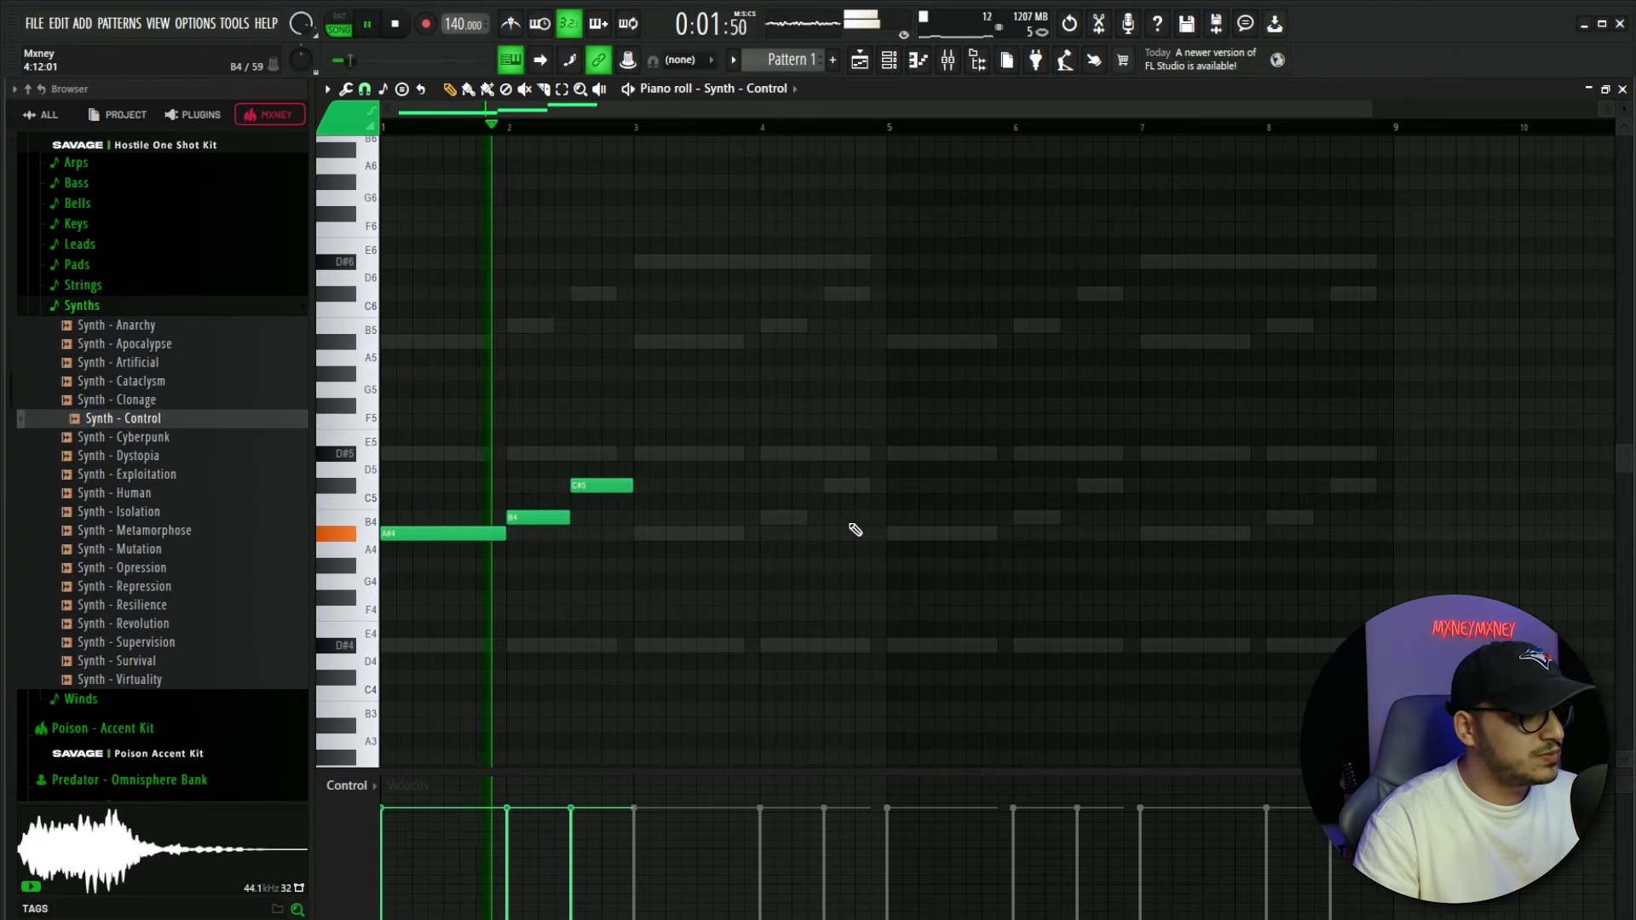
key("space")
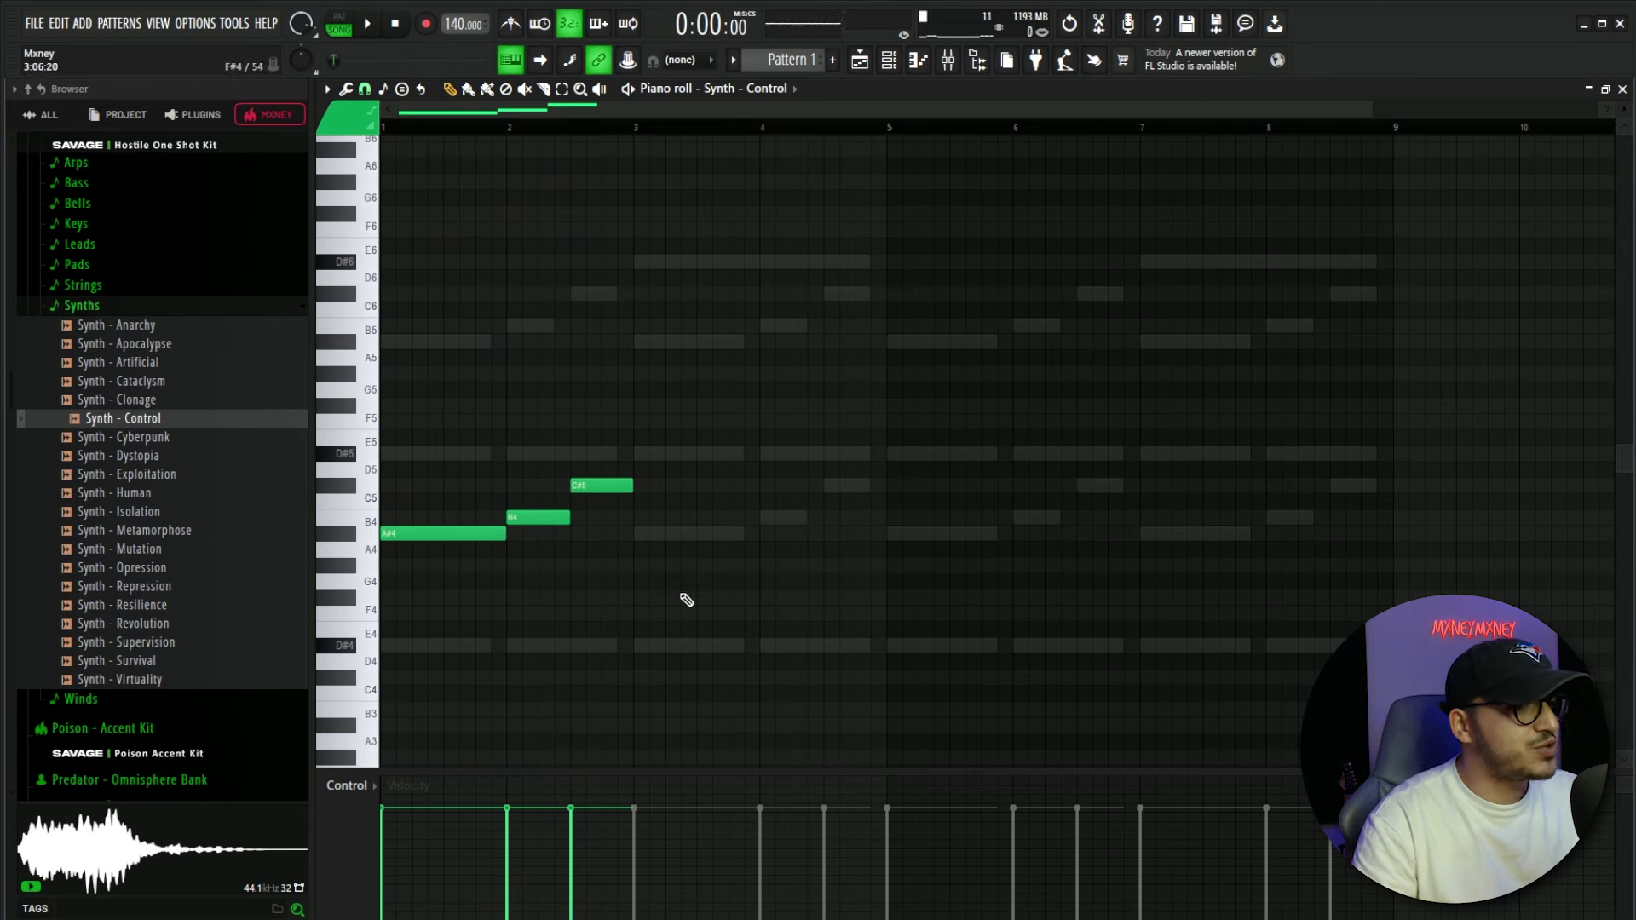
Duplicate the A#4, B4 and C#5 notes one octave higher in the same two bars
left_click_drag(686, 600, 381, 413)
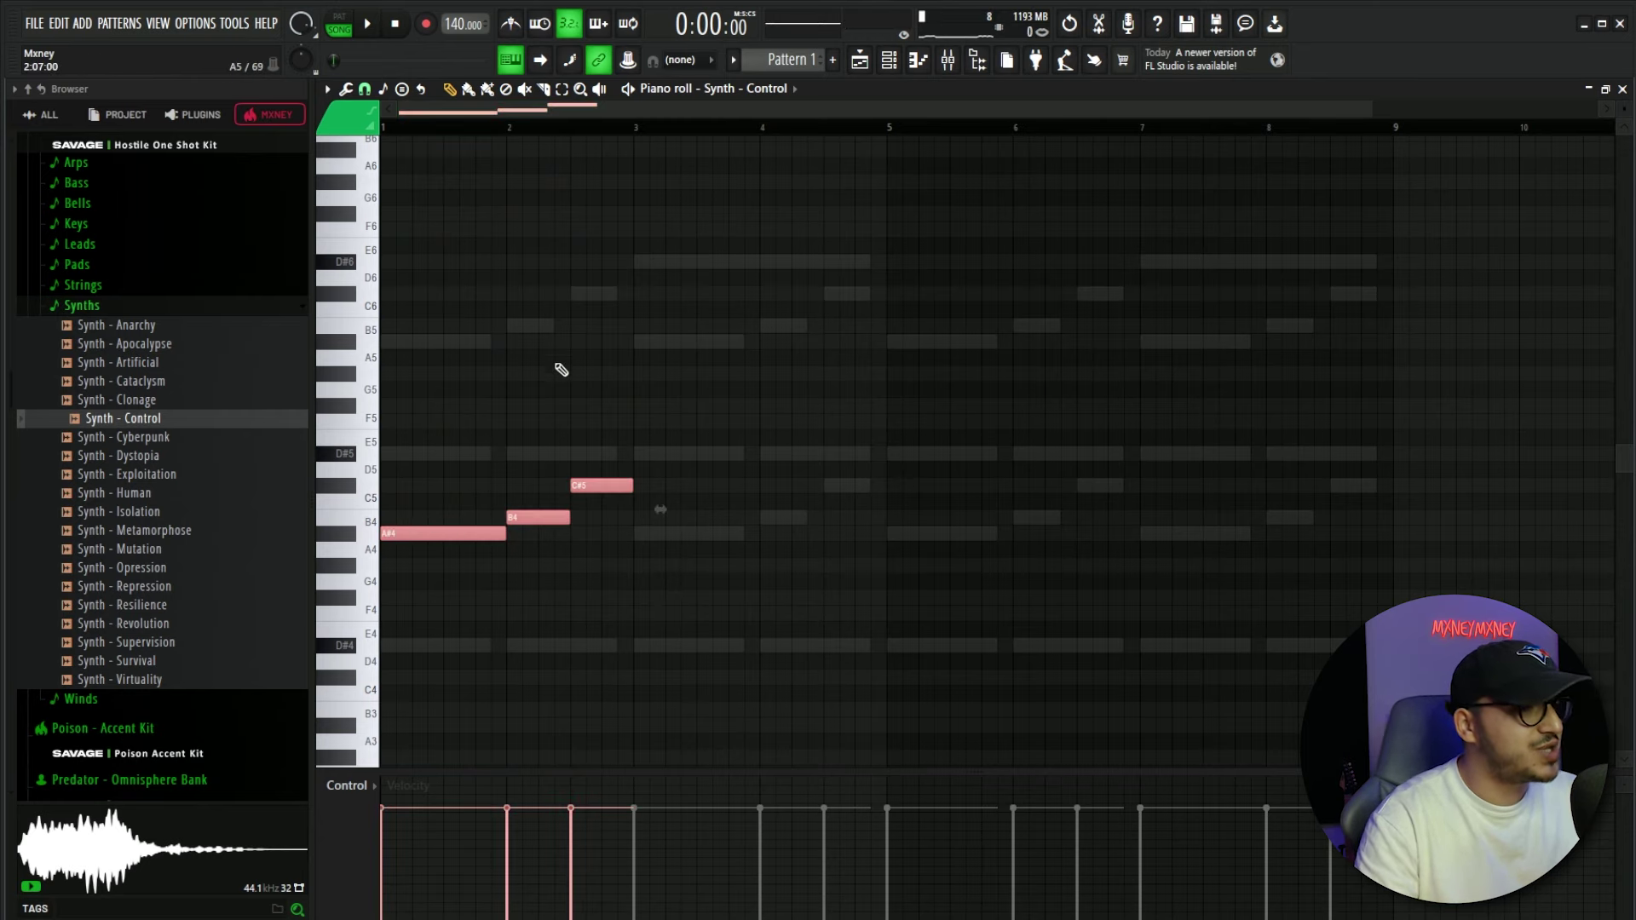
key("ctrl+c")
key("ctrl+v")
key("ctrl+Up")
key("ctrl+d")
Repeat the two-bar octave phrase through bar 8 and play back the pattern
key("ctrl+a")
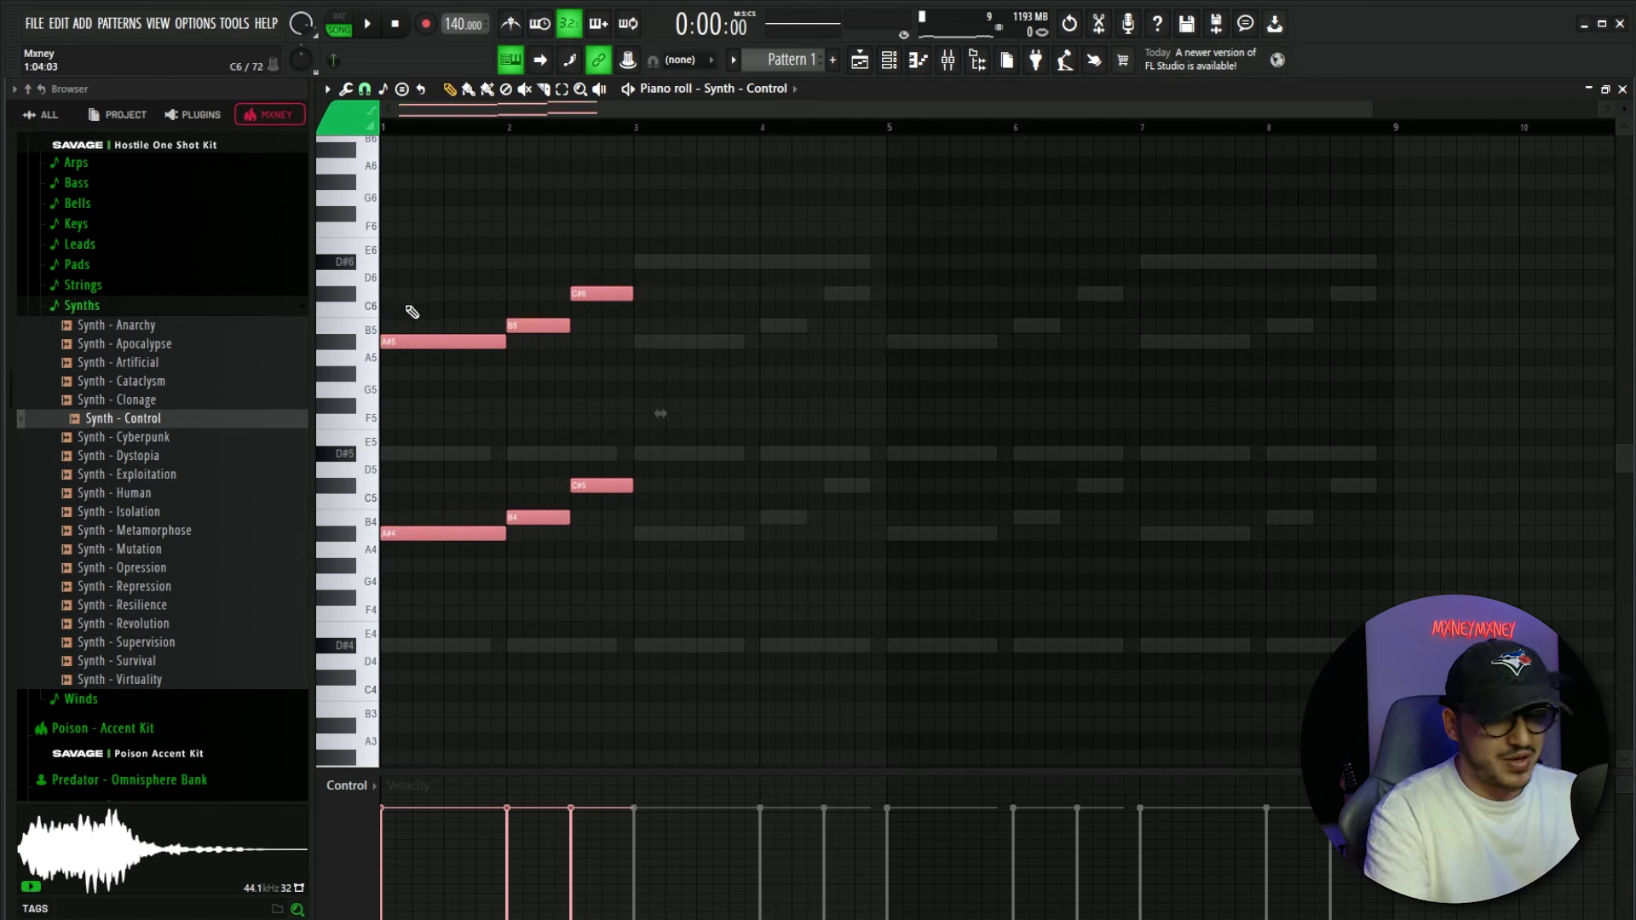
key("ctrl+b")
key("ctrl+b")
key("ctrl+b")
key("ctrl+d")
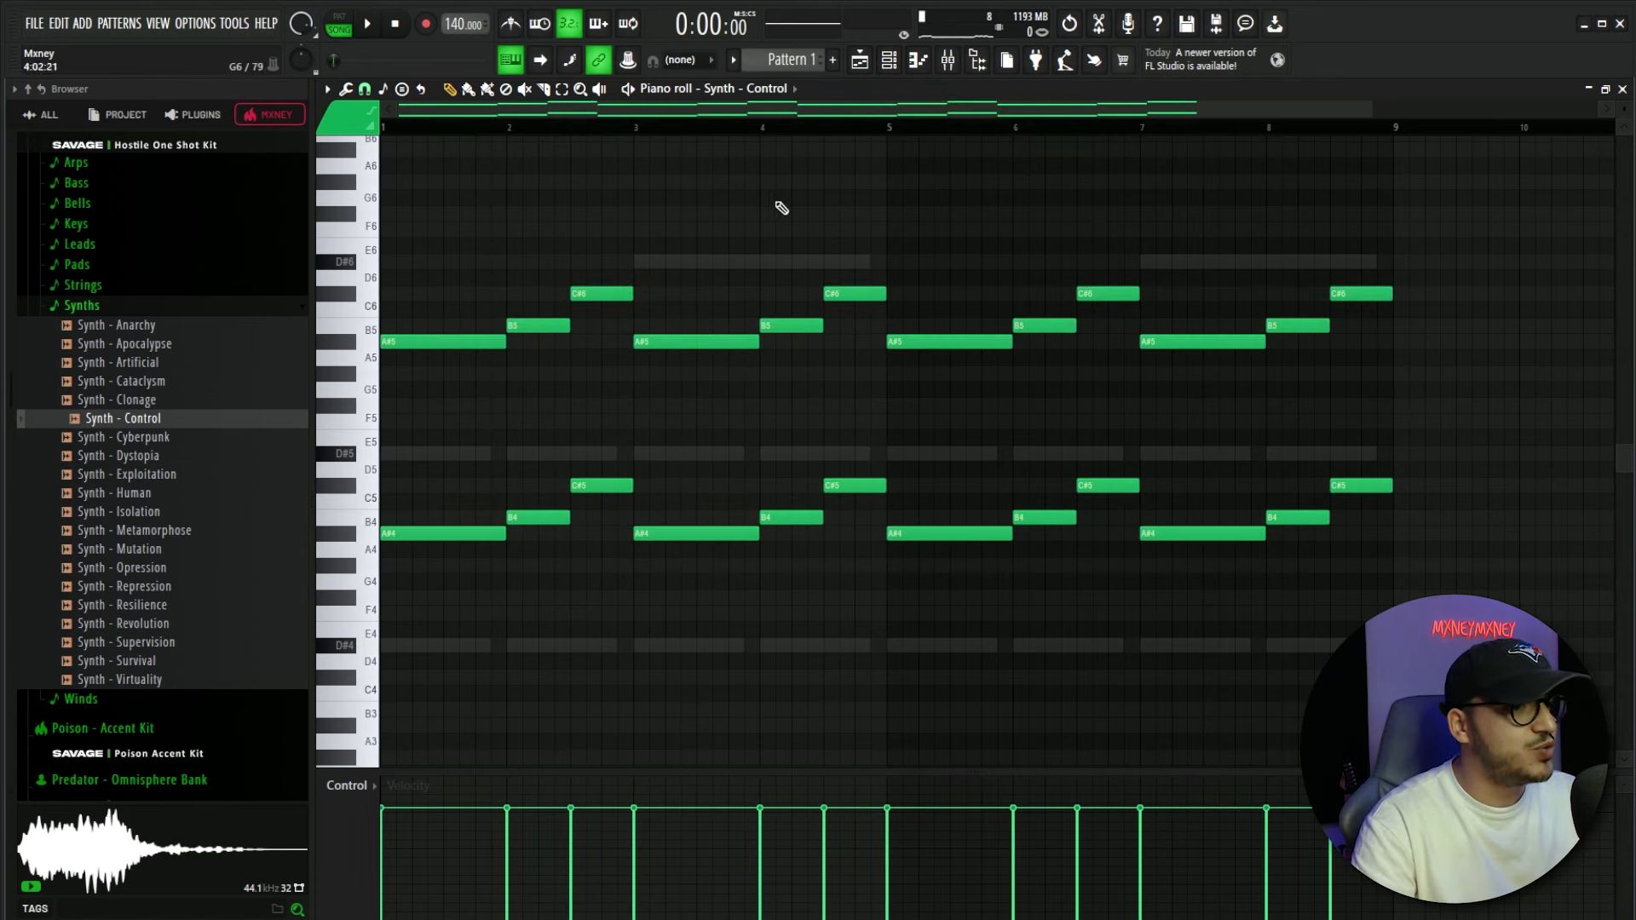
key("space")
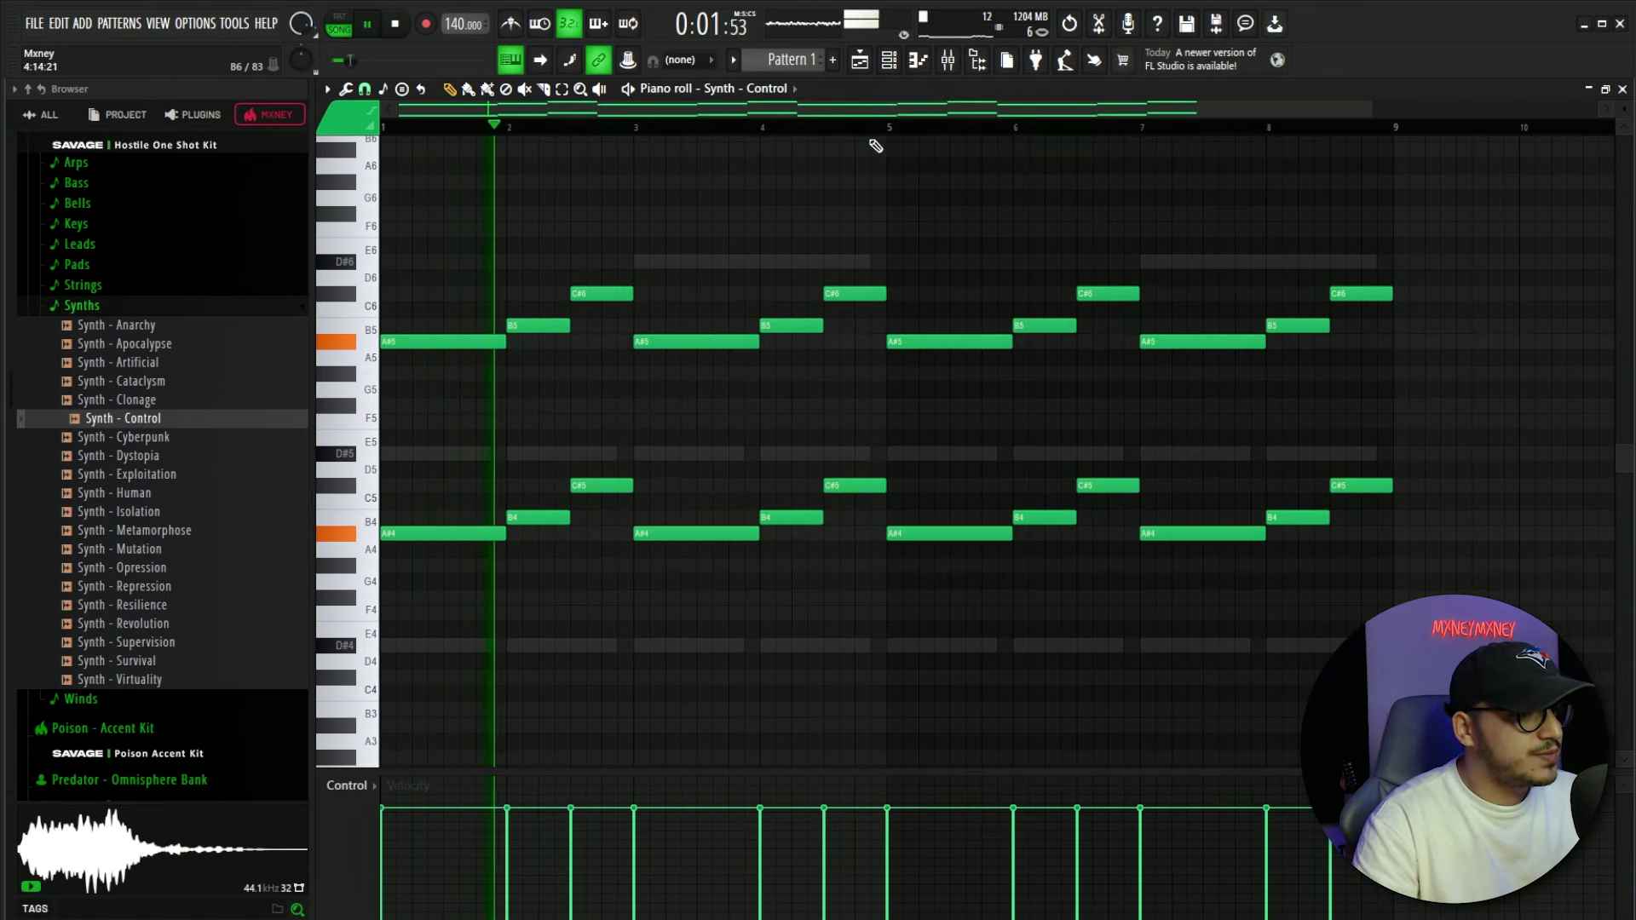
key("space")
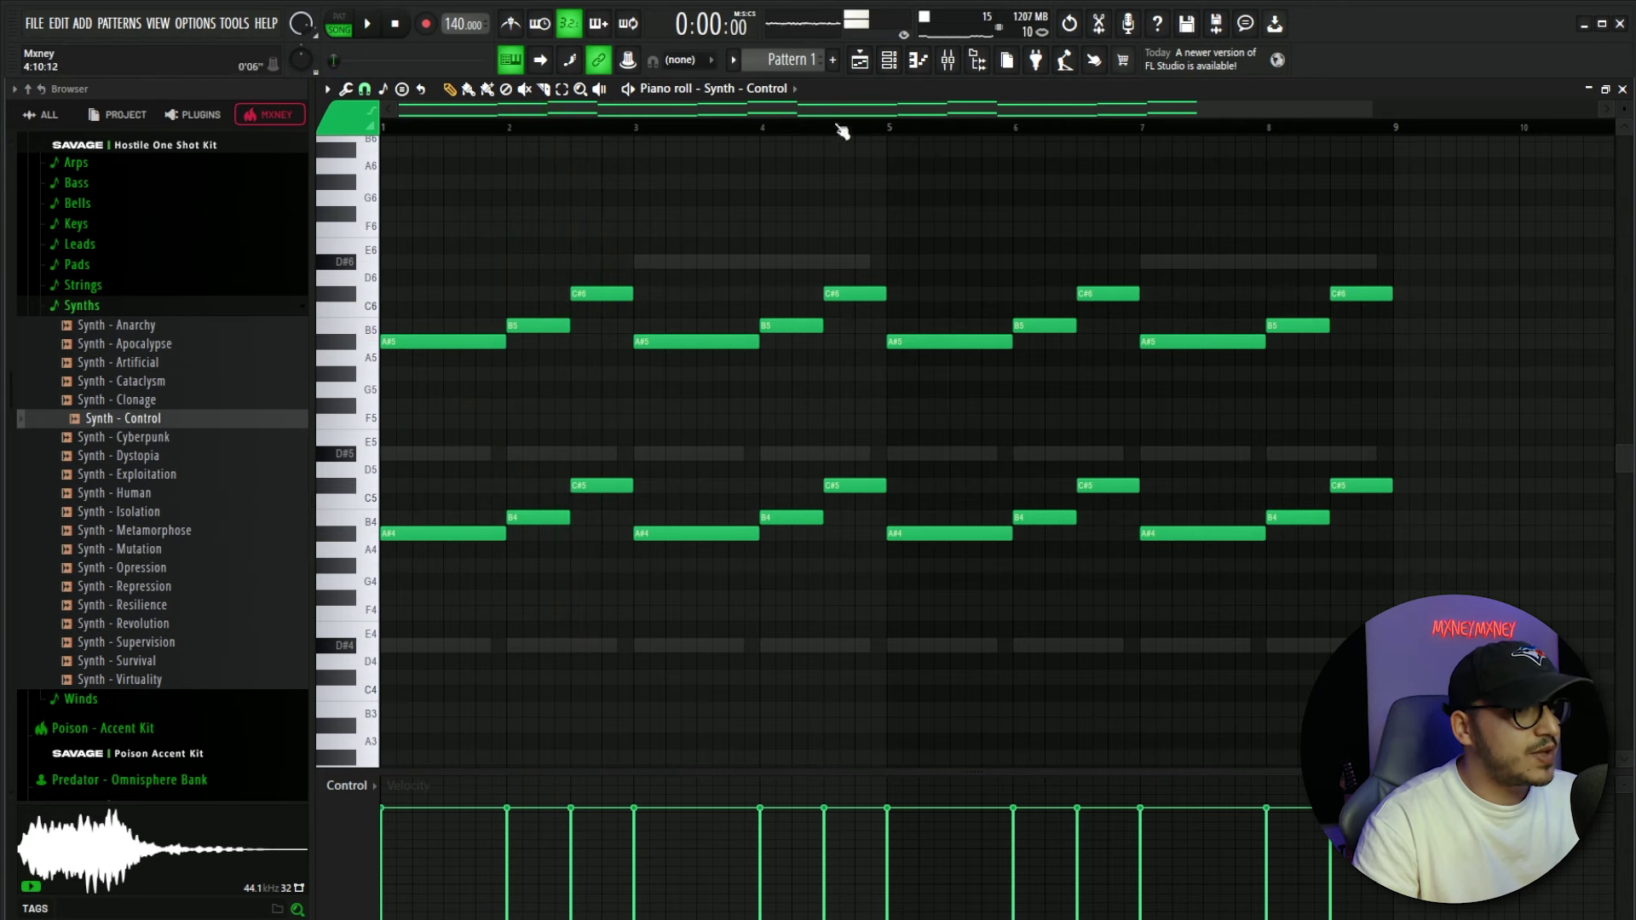
Route Synth - Control to mixer insert 7 and load Fruity parametric EQ 2, RC-20 Retro Color and PanCake2 there
left_click(909, 64)
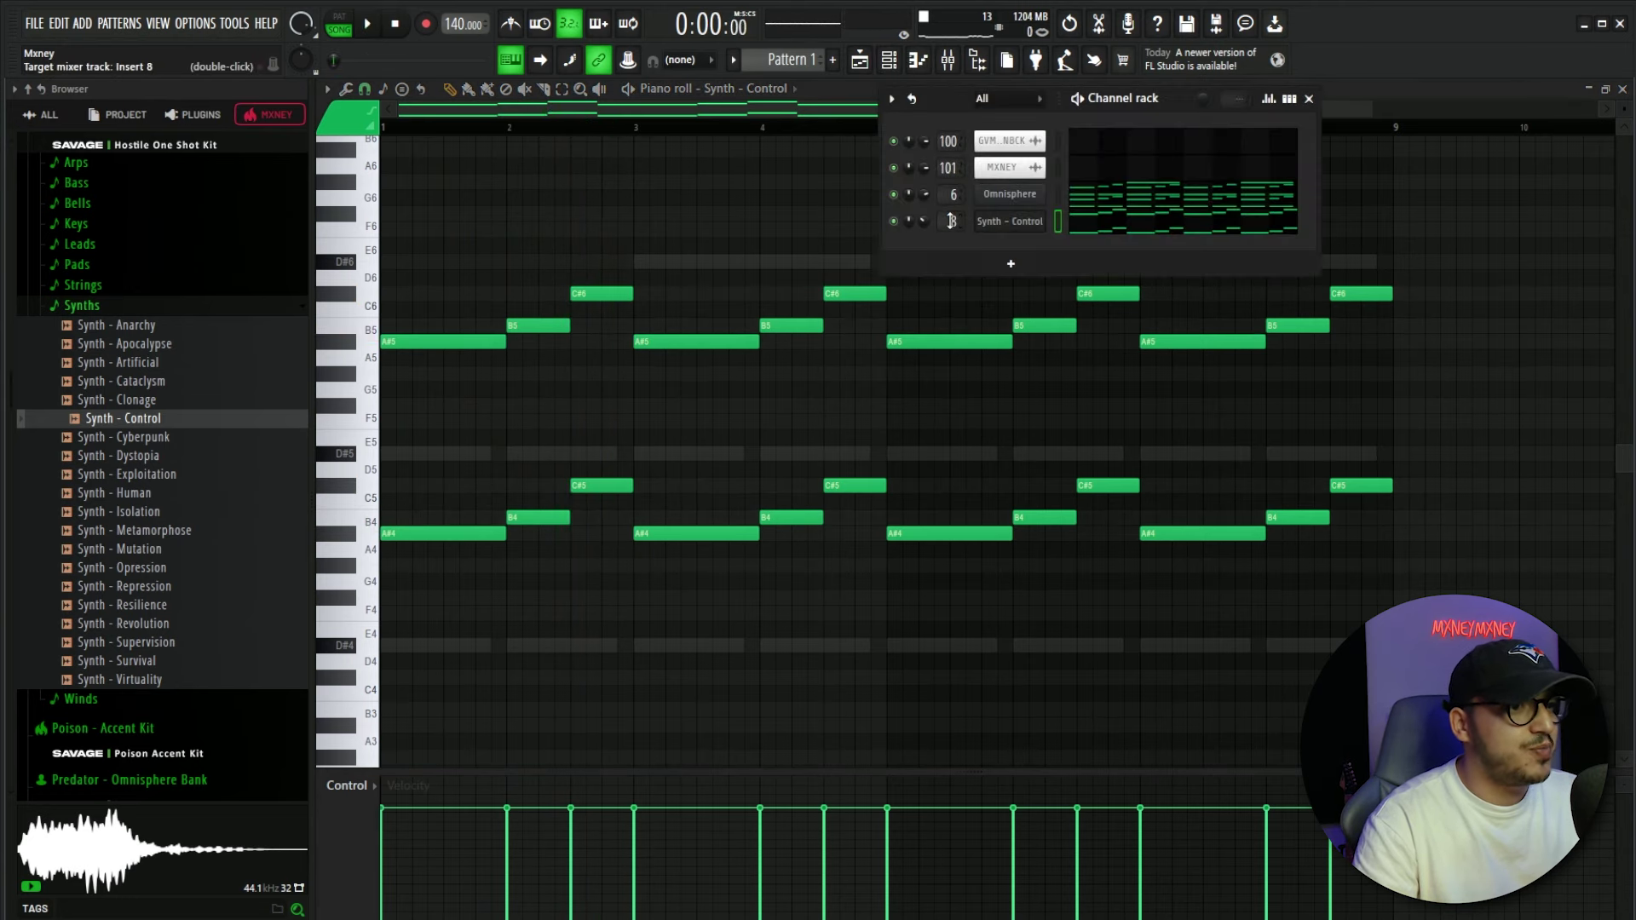
left_click(947, 69)
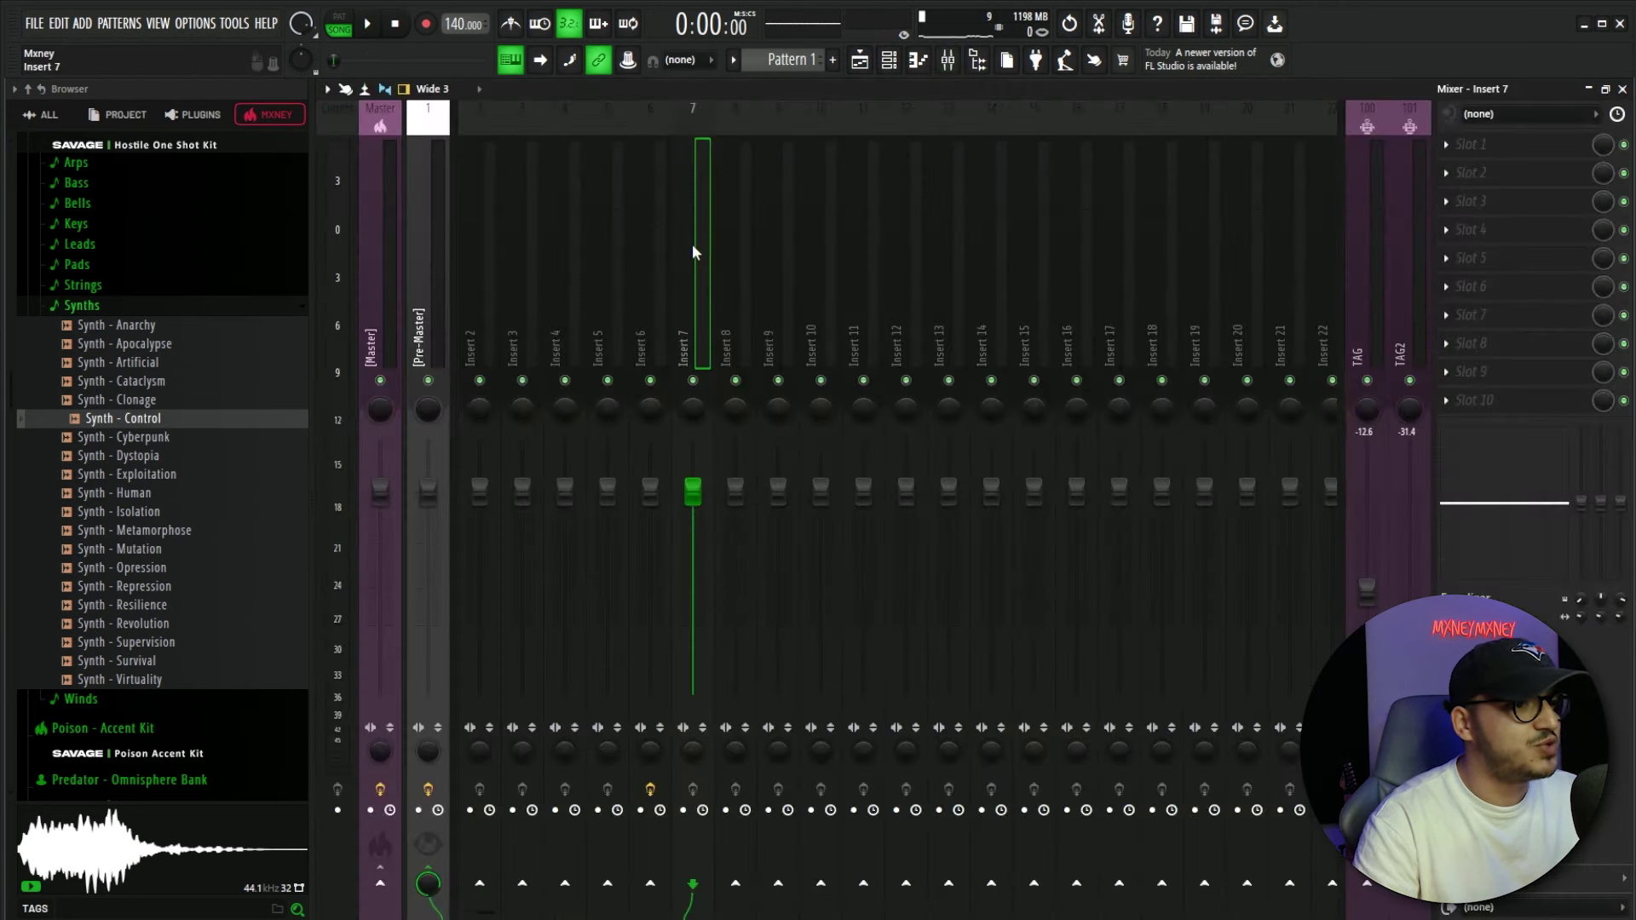
left_click(1531, 223)
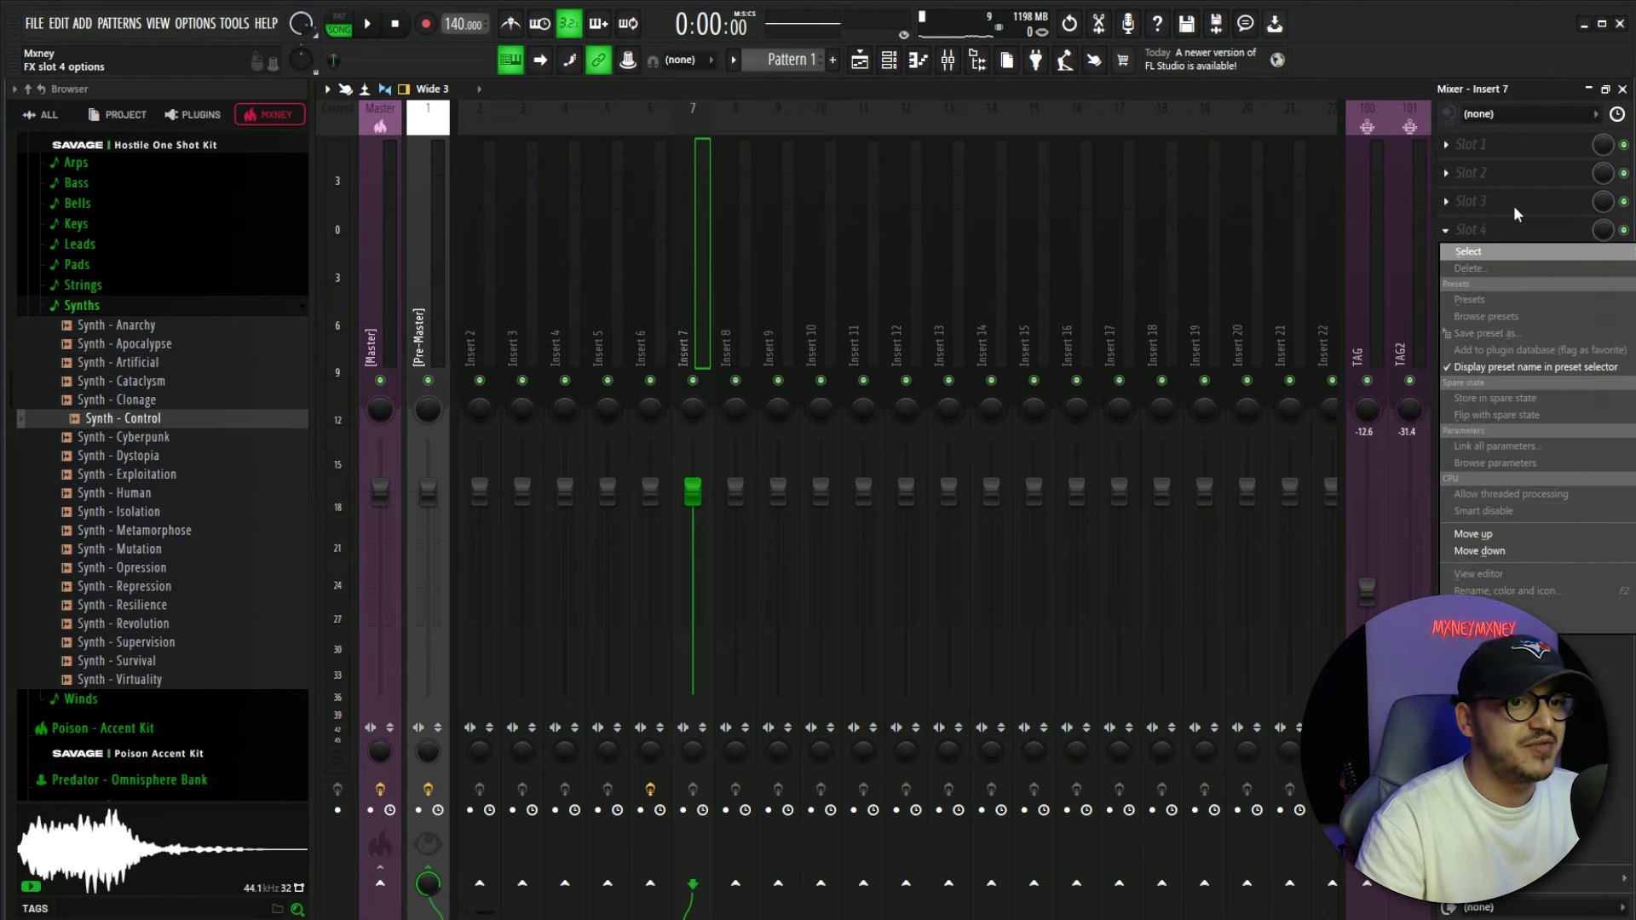
left_click(1500, 400)
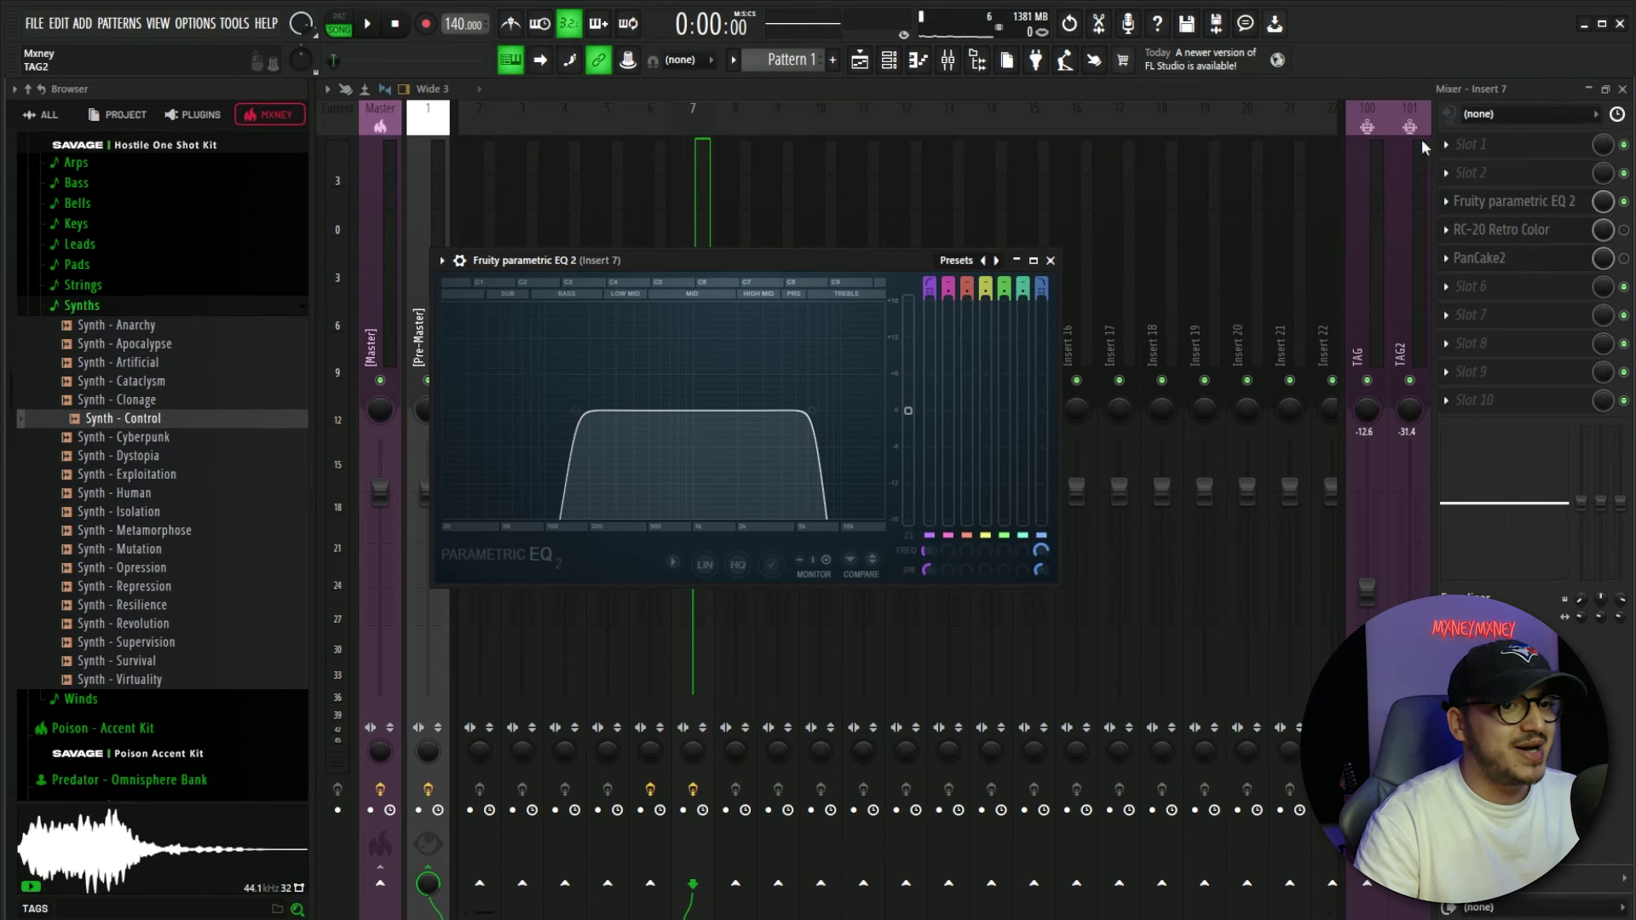
Enable RC-20 Retro Color on insert 7 and check the Mxney VRSTL - Flitré 3x preset in its preset browser
left_click(1502, 229)
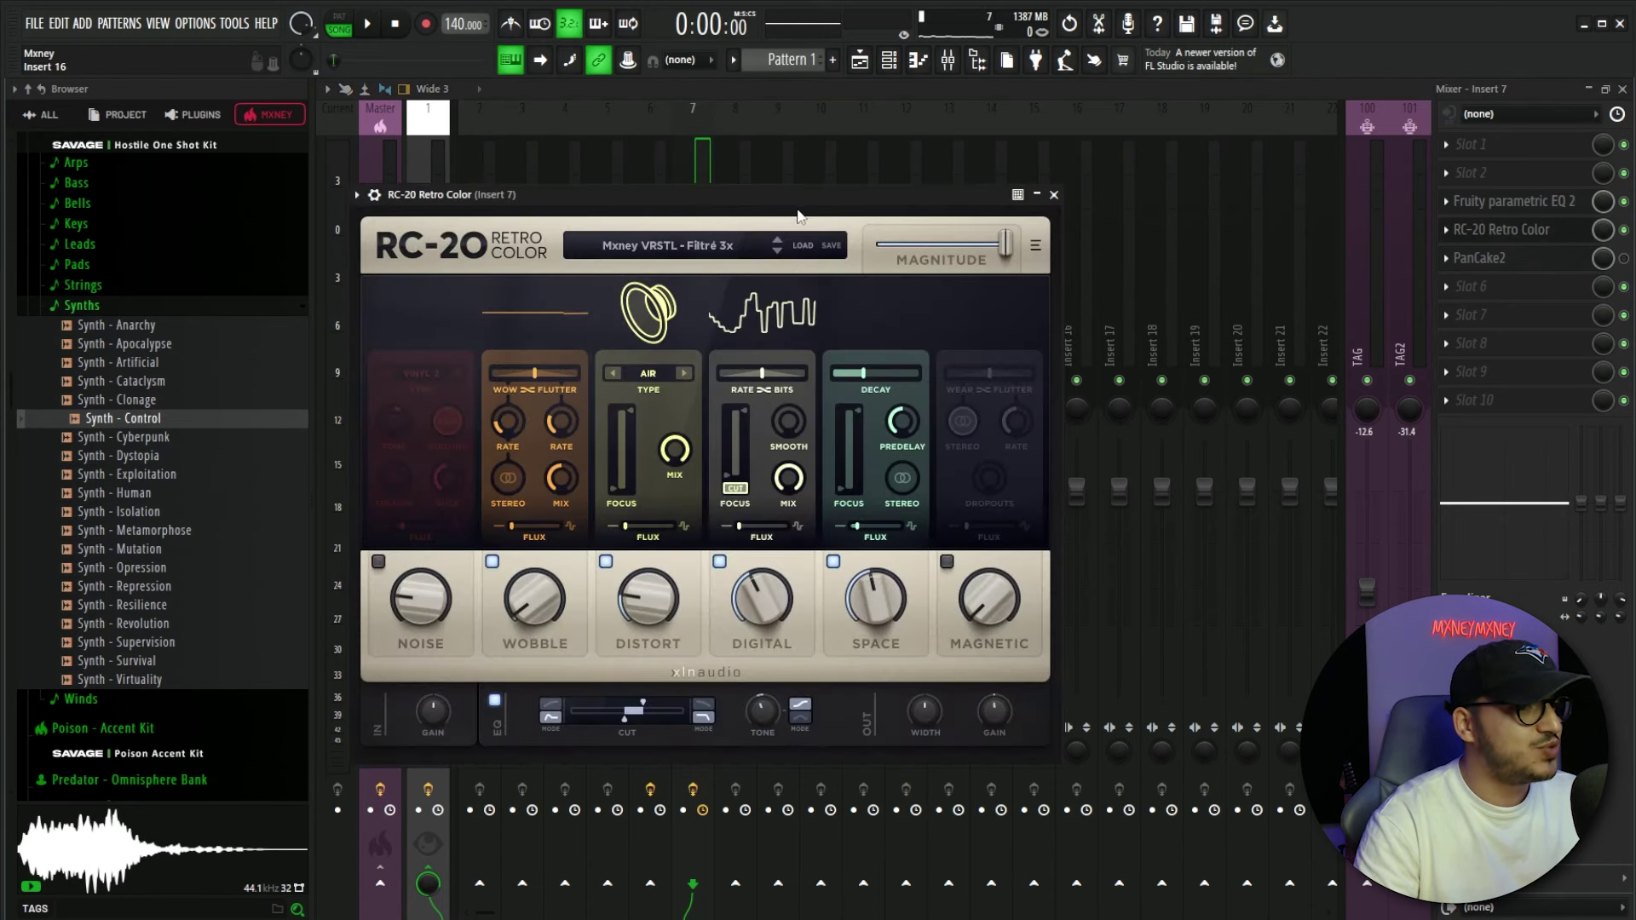
left_click(693, 247)
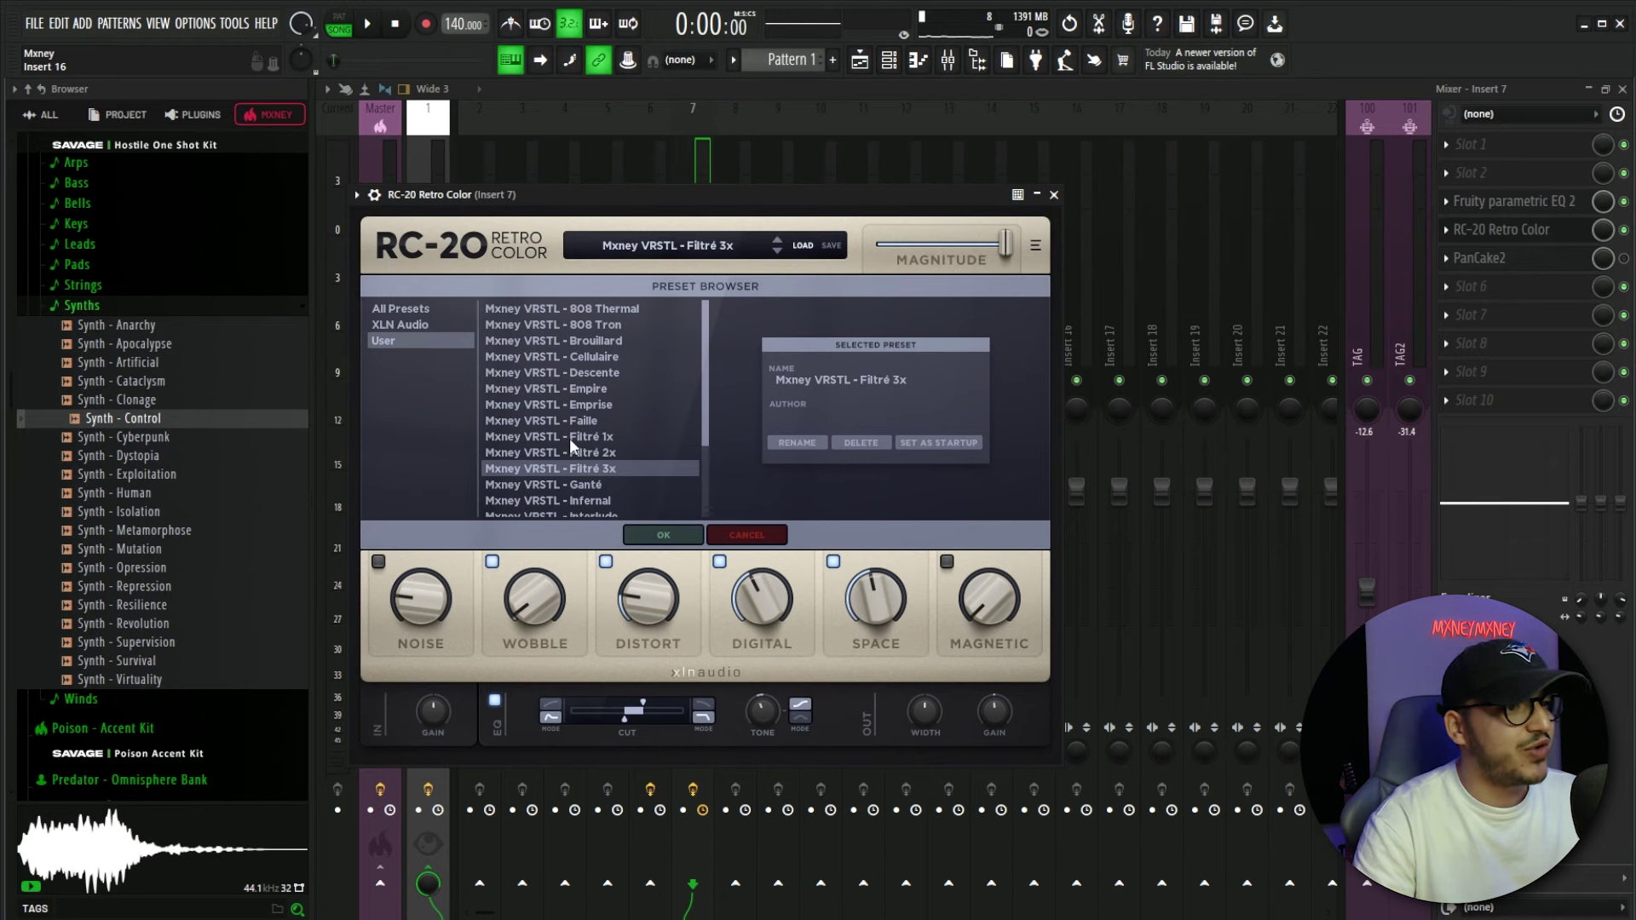
scroll(577, 460, "down", 1)
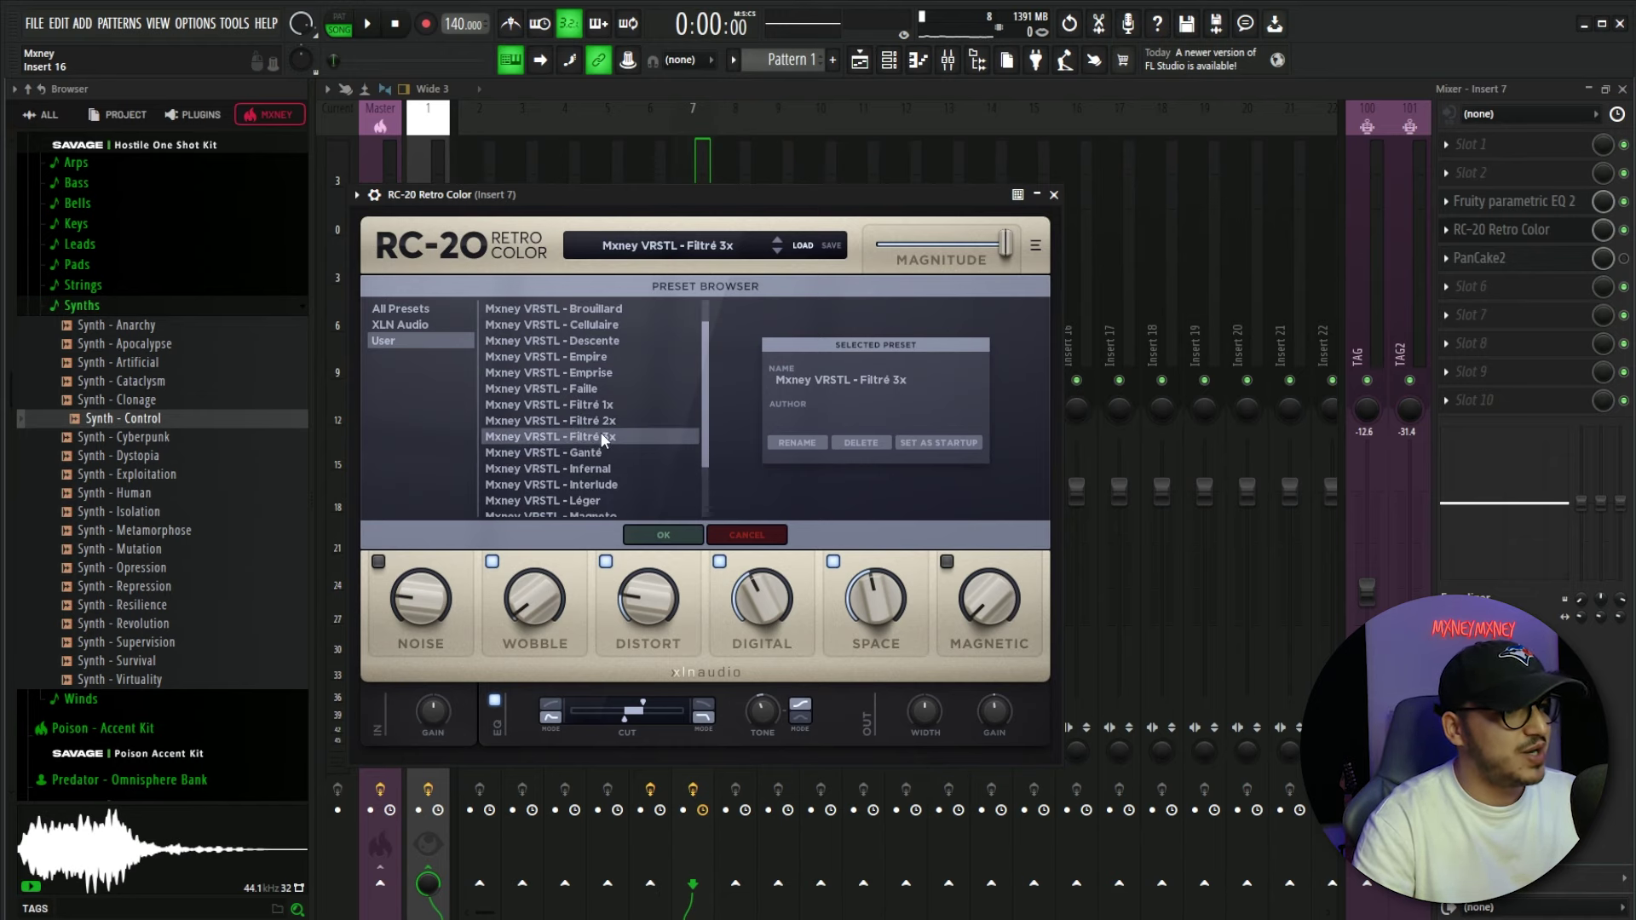
key("Escape")
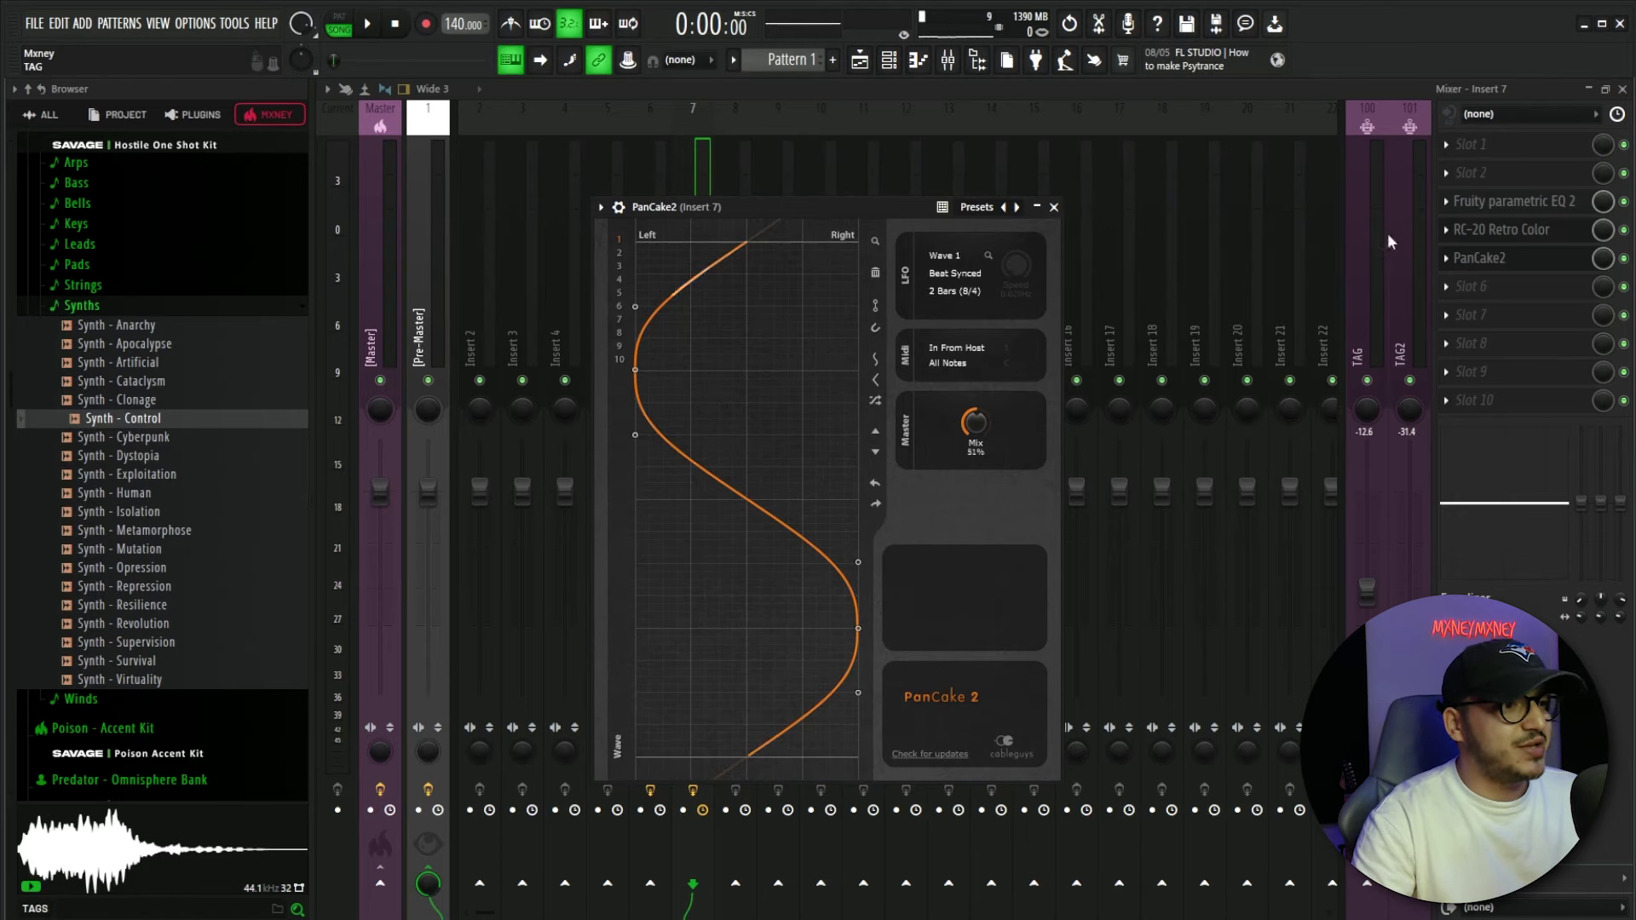
Listen to the pattern with the insert 7 effects active and return to the Synth - Control notes
key("space")
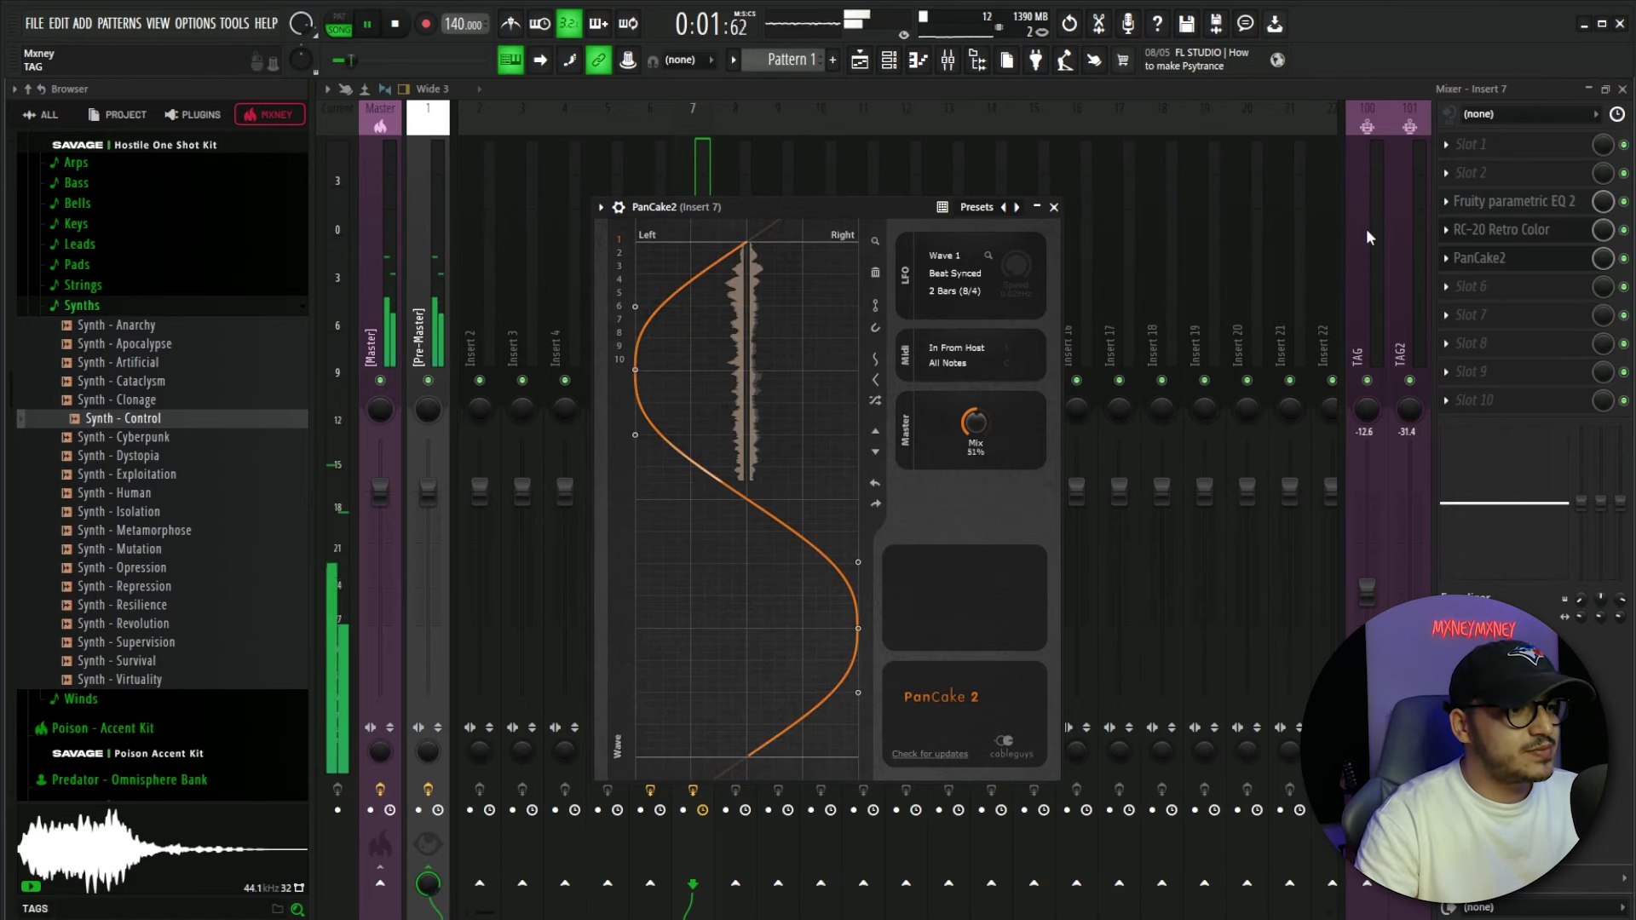
key("space")
key("F7")
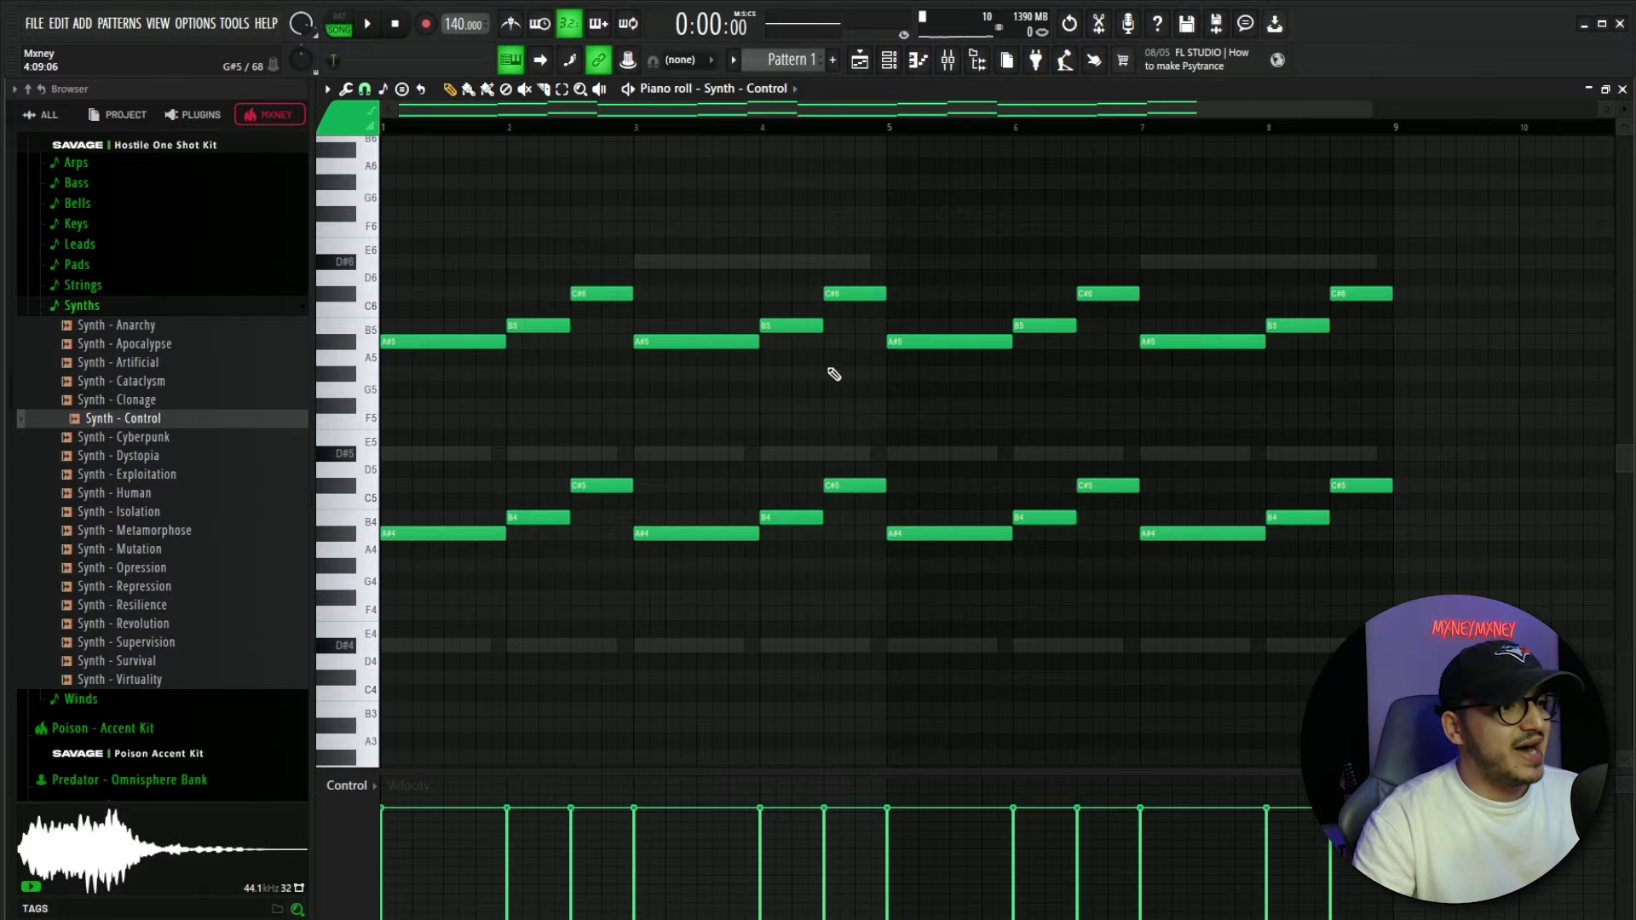
key("space")
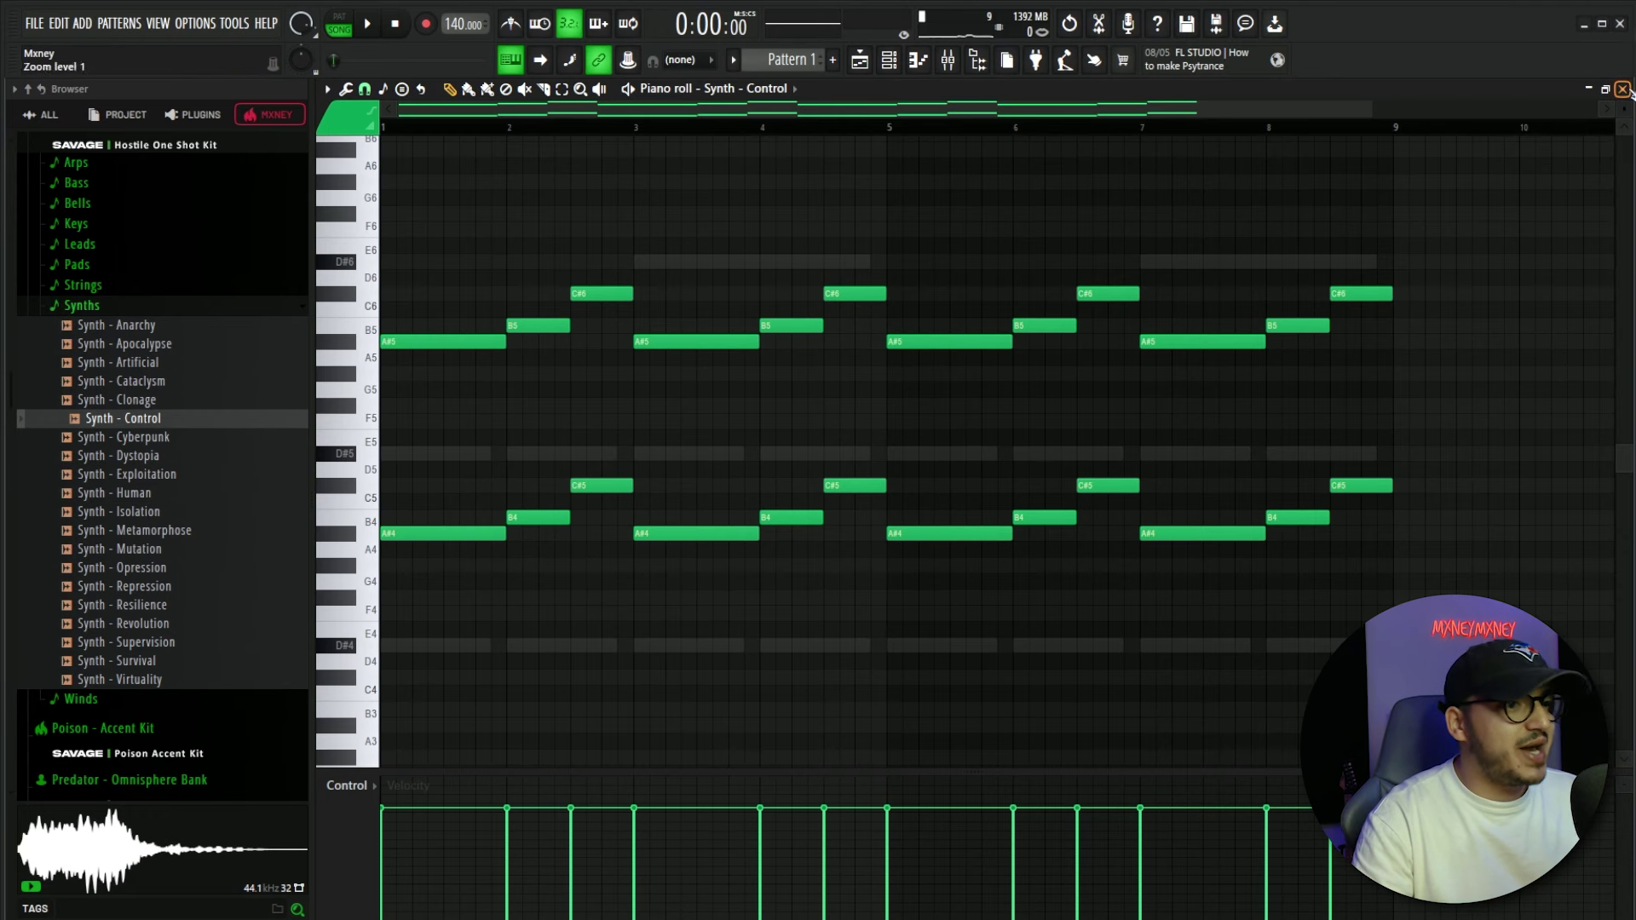
Close the piano roll, bring up the playlist and add a Kontakt channel to the channel rack
left_click(1623, 88)
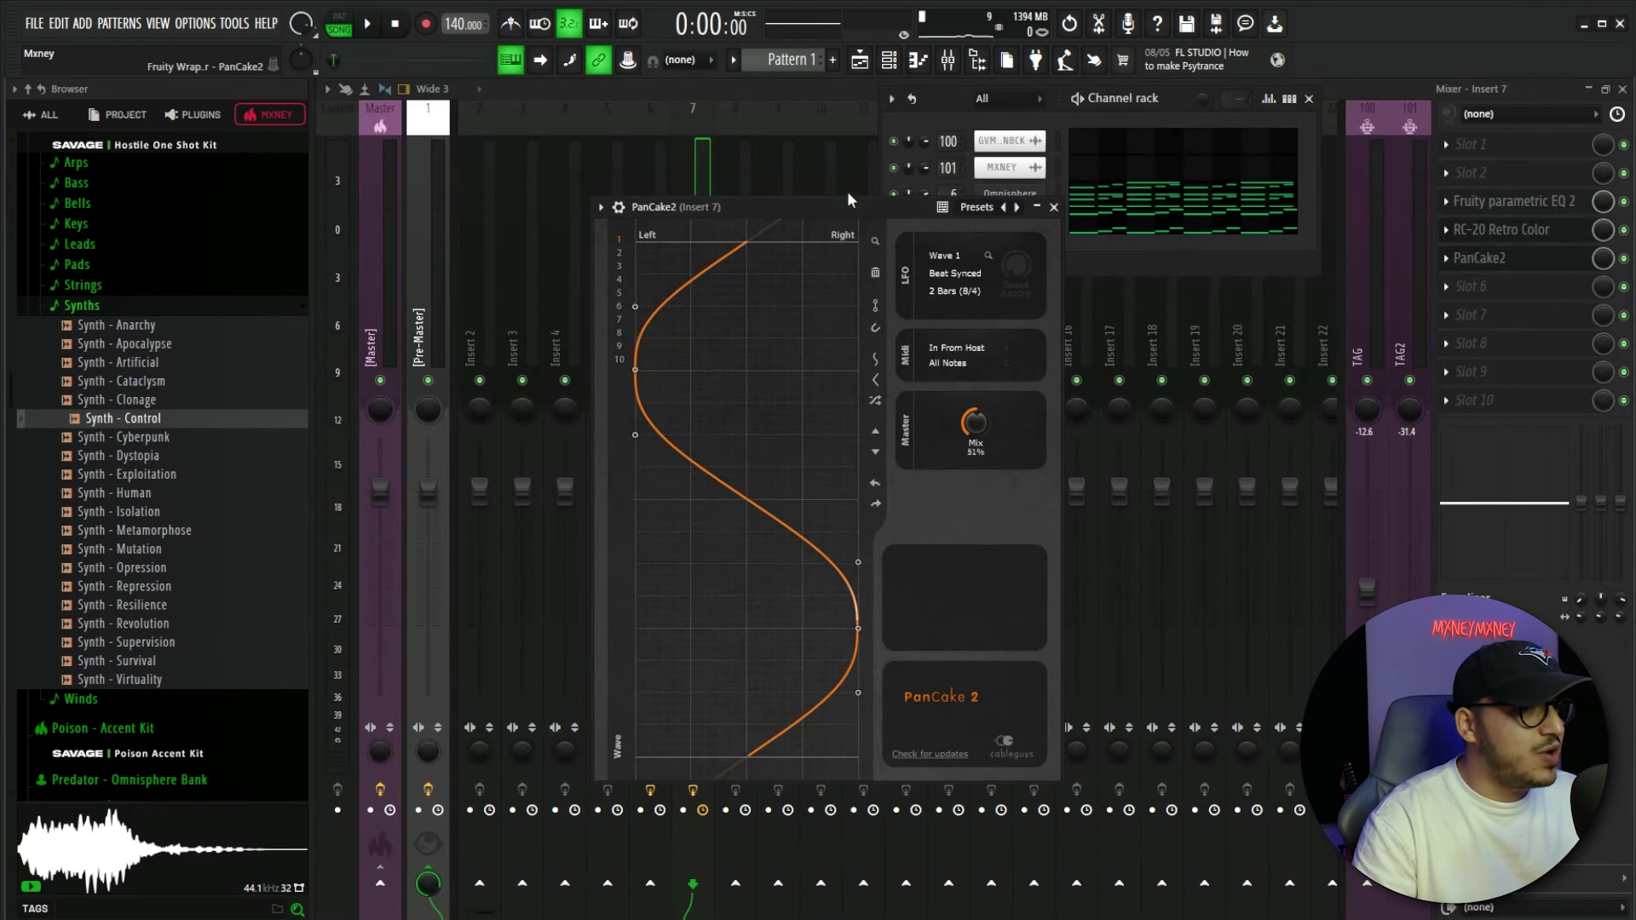
left_click(860, 59)
key("F6")
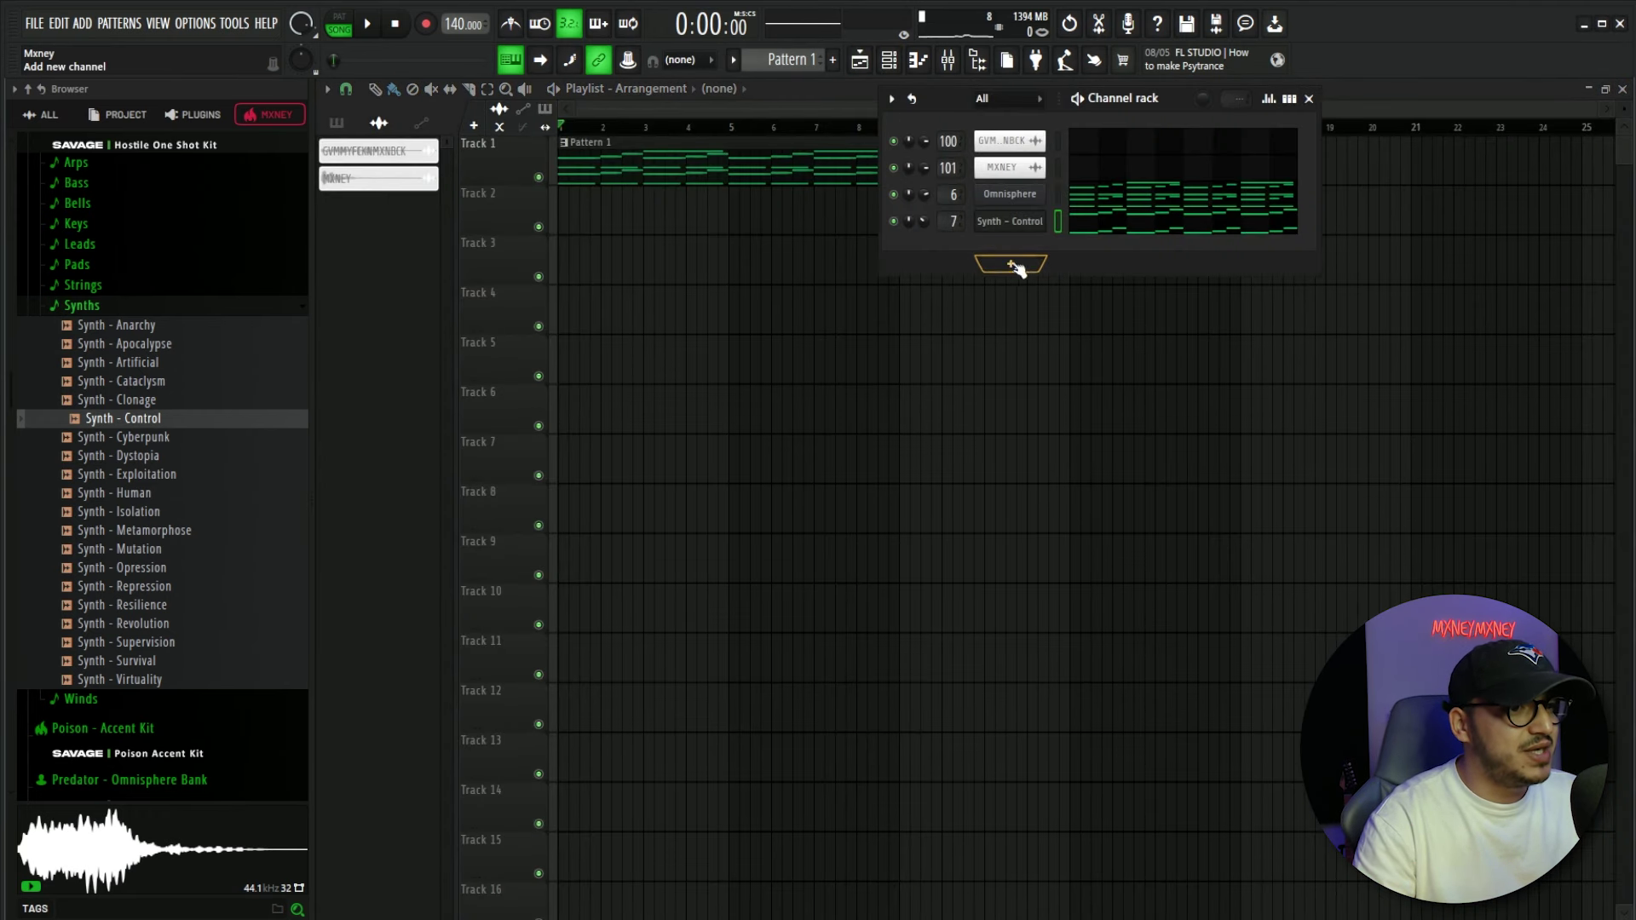
left_click(1012, 265)
left_click(1163, 362)
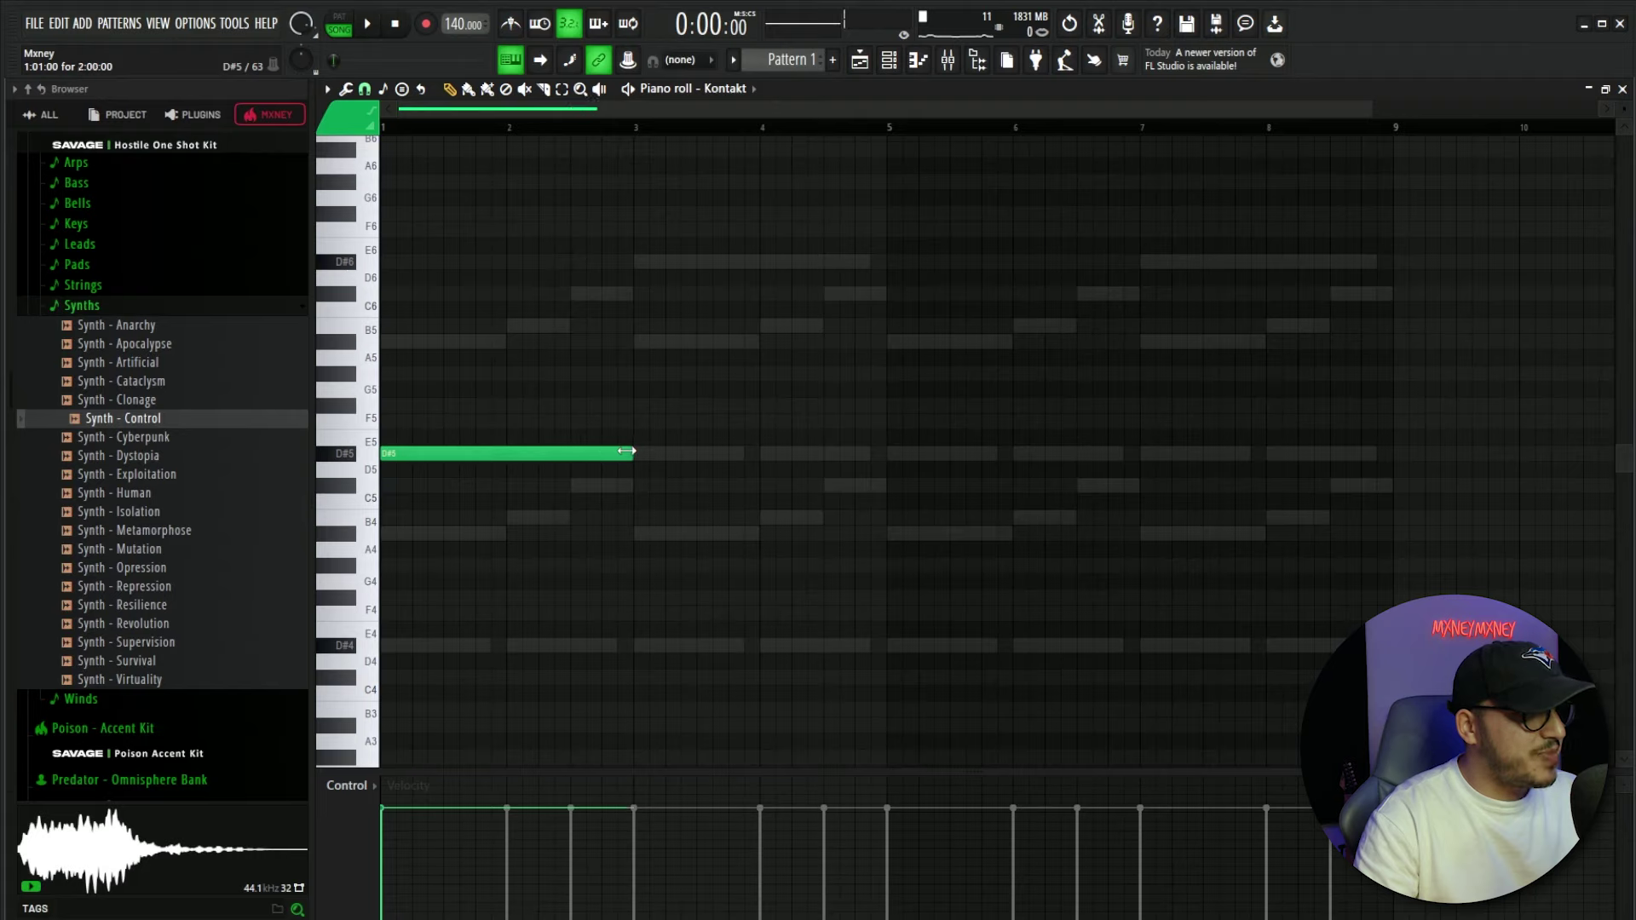
Repeat the Kontakt channel's two-bar D#5 note across bars 3 and 4 while the pattern plays
key("space")
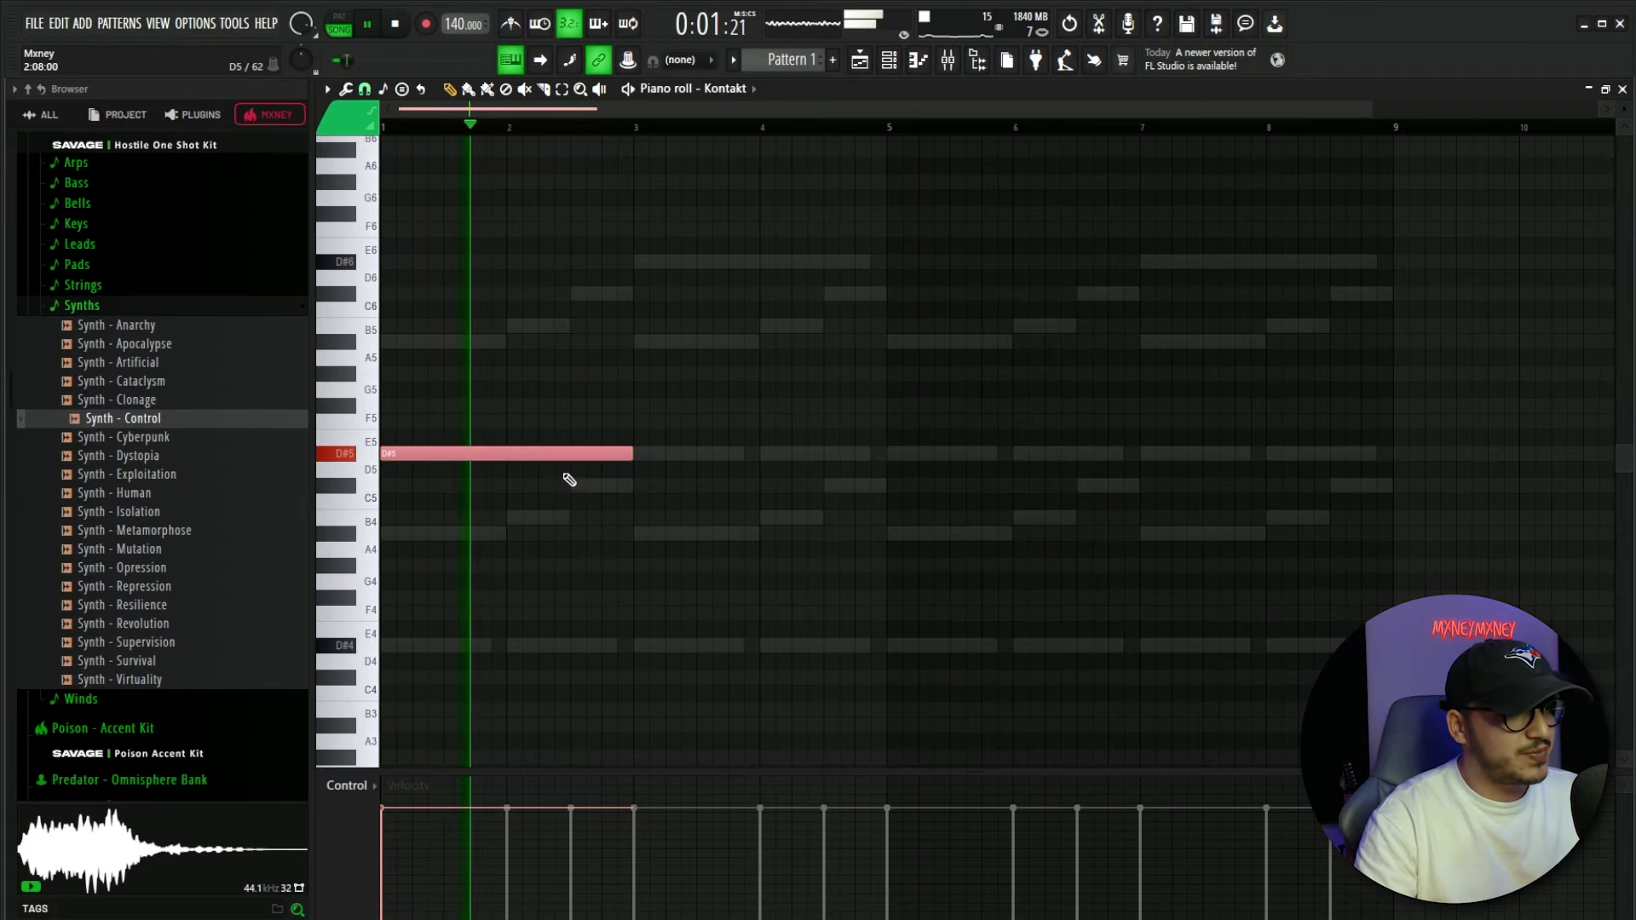
key("ctrl+b")
left_click(887, 406)
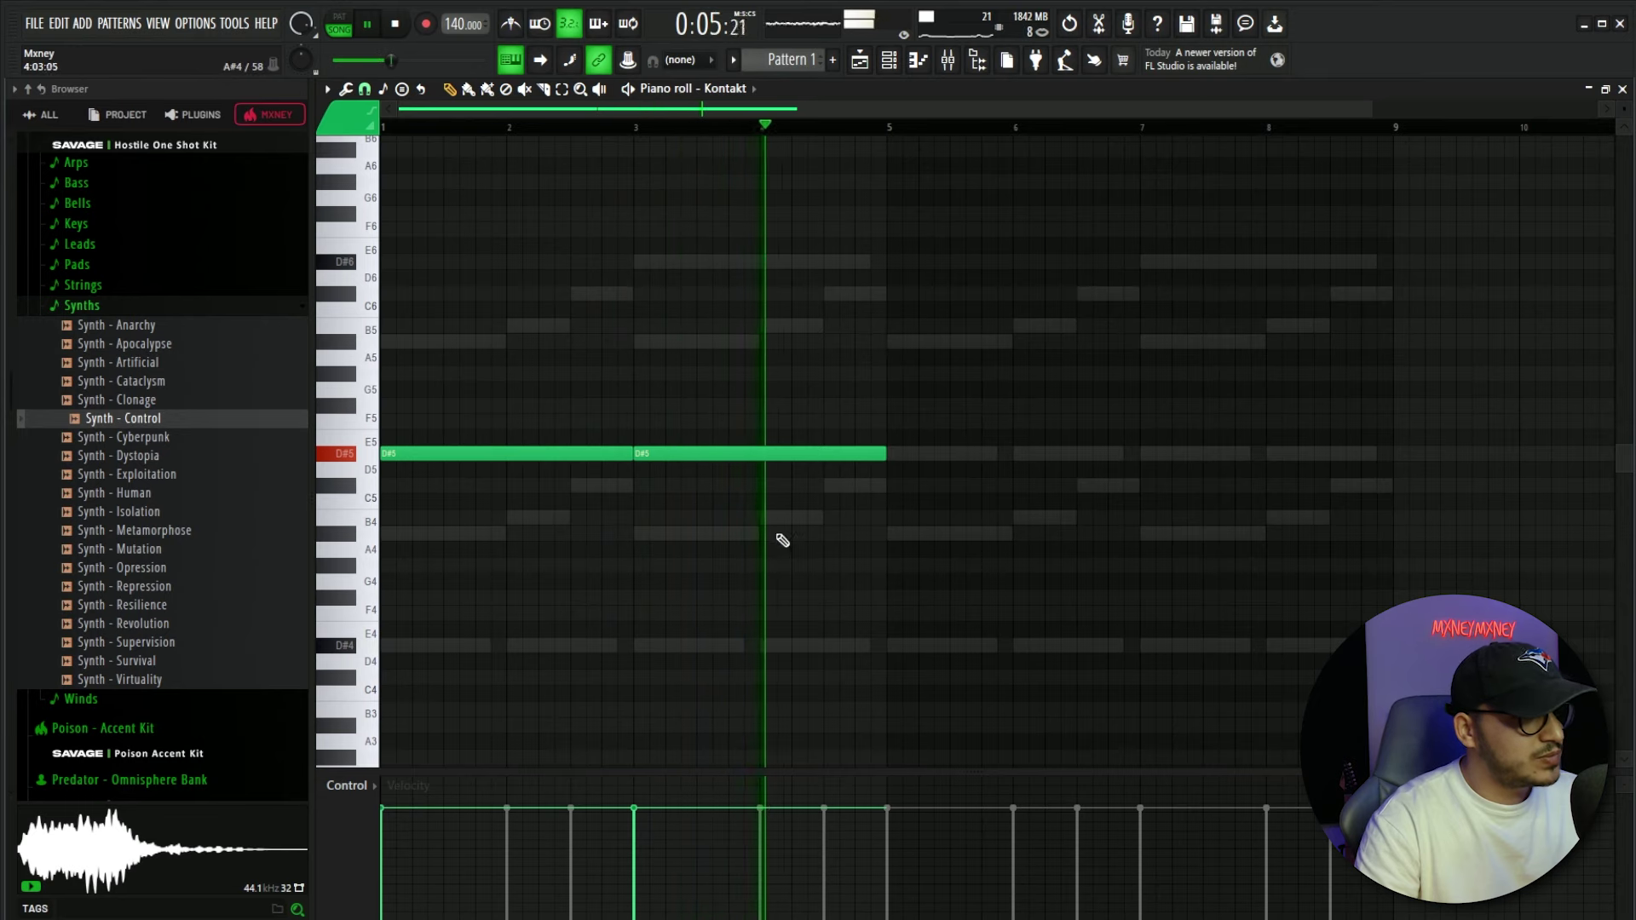
key("space")
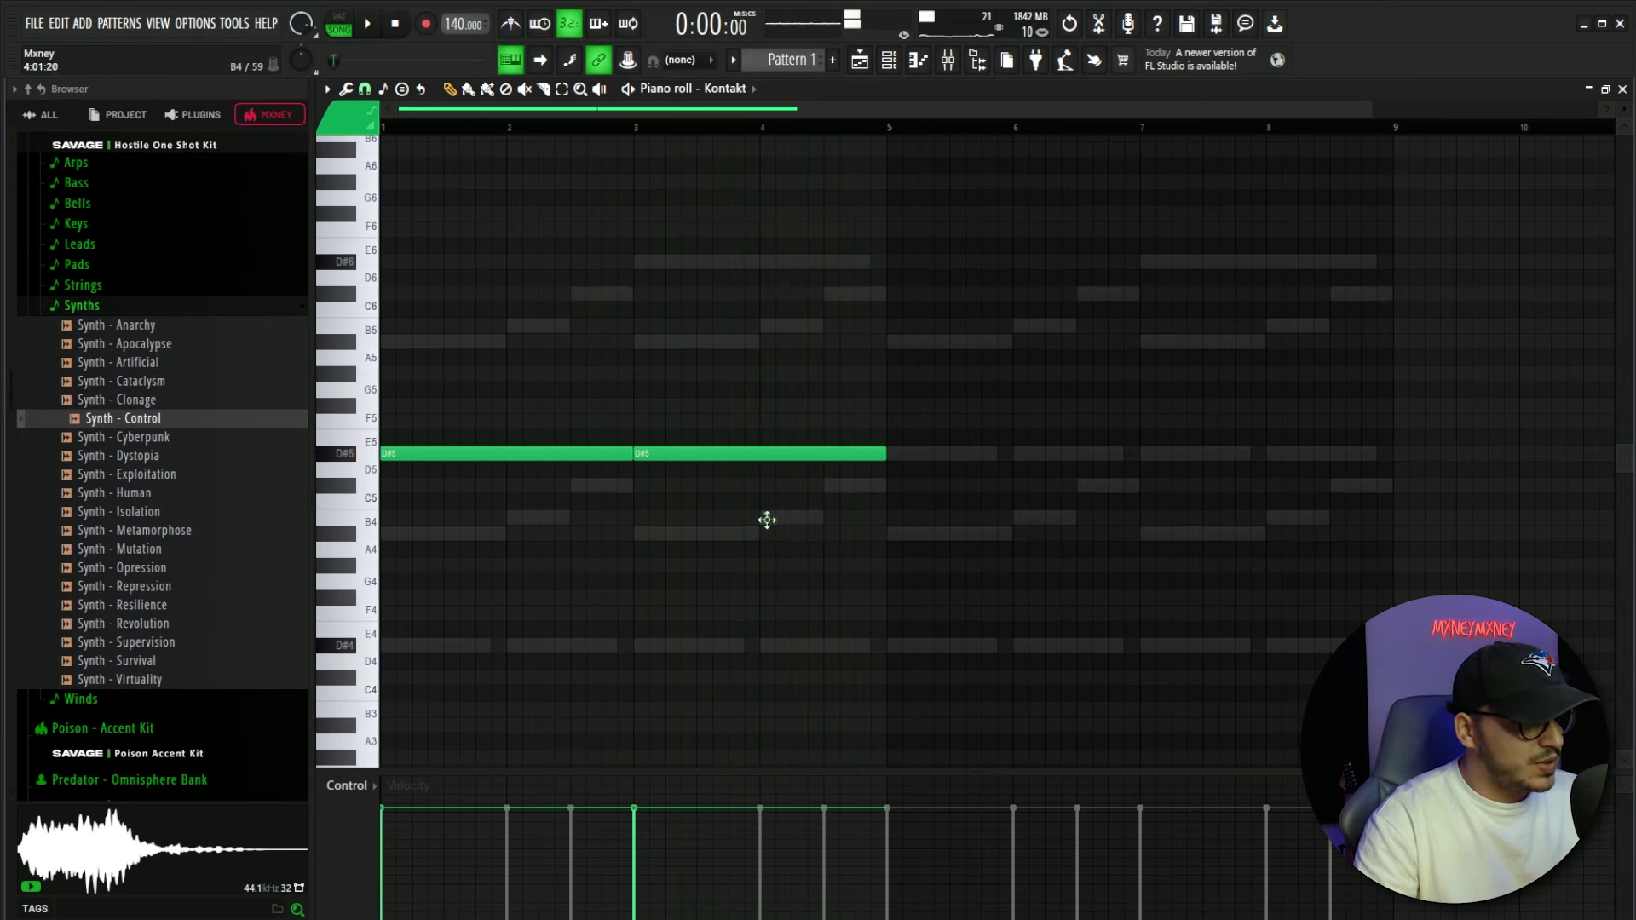
Add short B4 and C#5 notes in bar 4 and repeat the four-bar Kontakt phrase across bars 5 to 8
left_click(767, 517)
left_click_drag(830, 517, 838, 485)
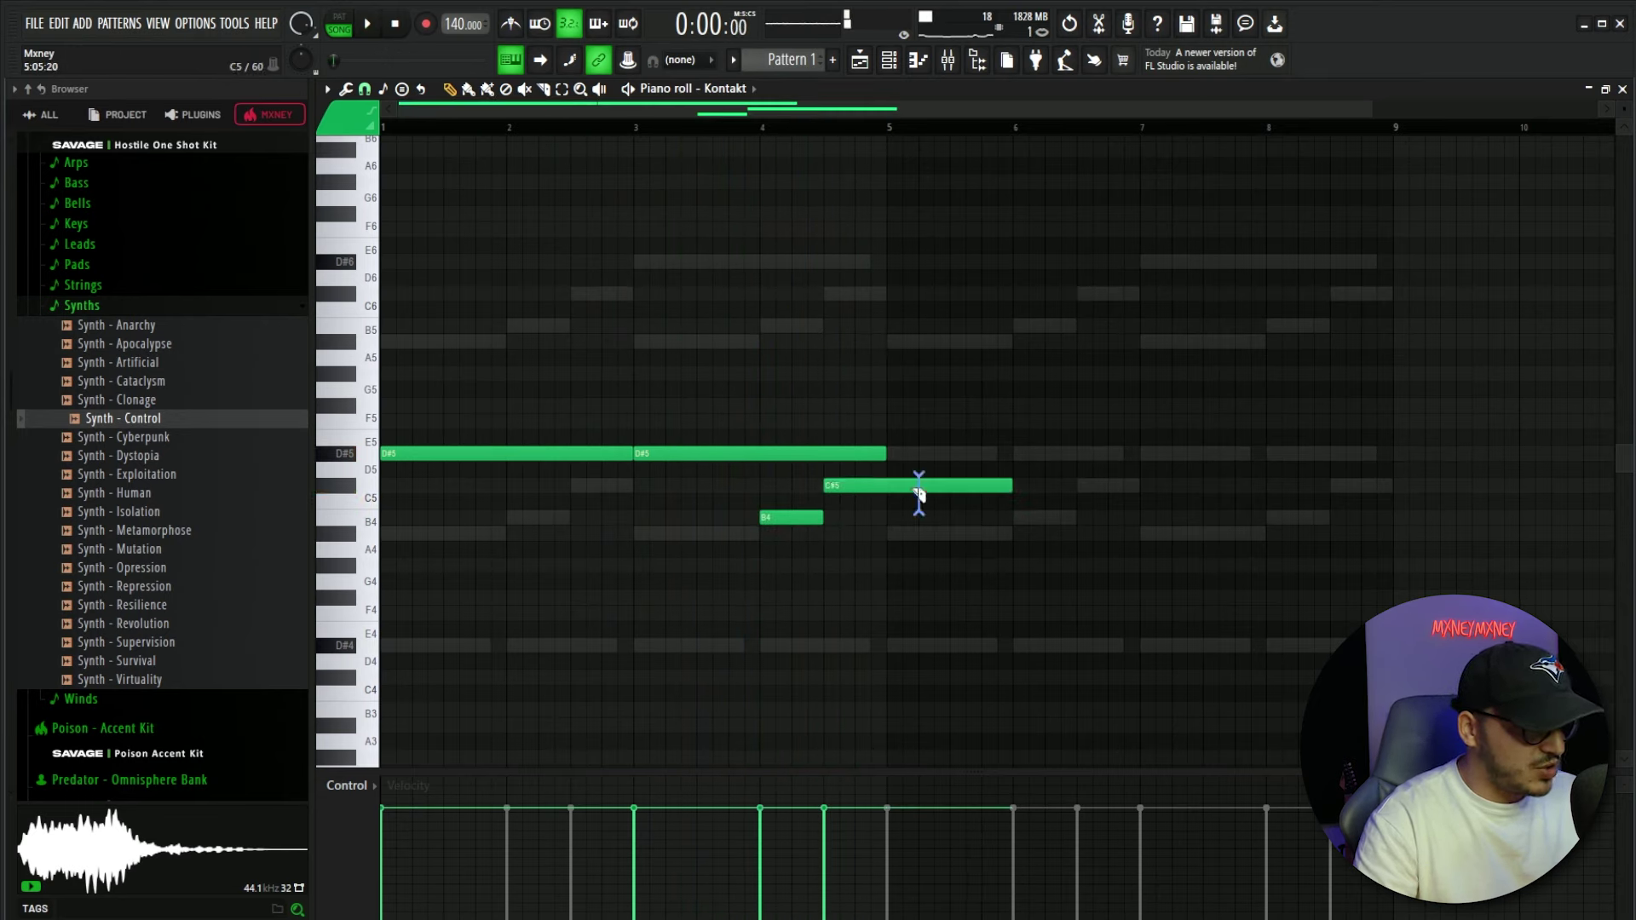
right_click(944, 482)
key("ctrl+b")
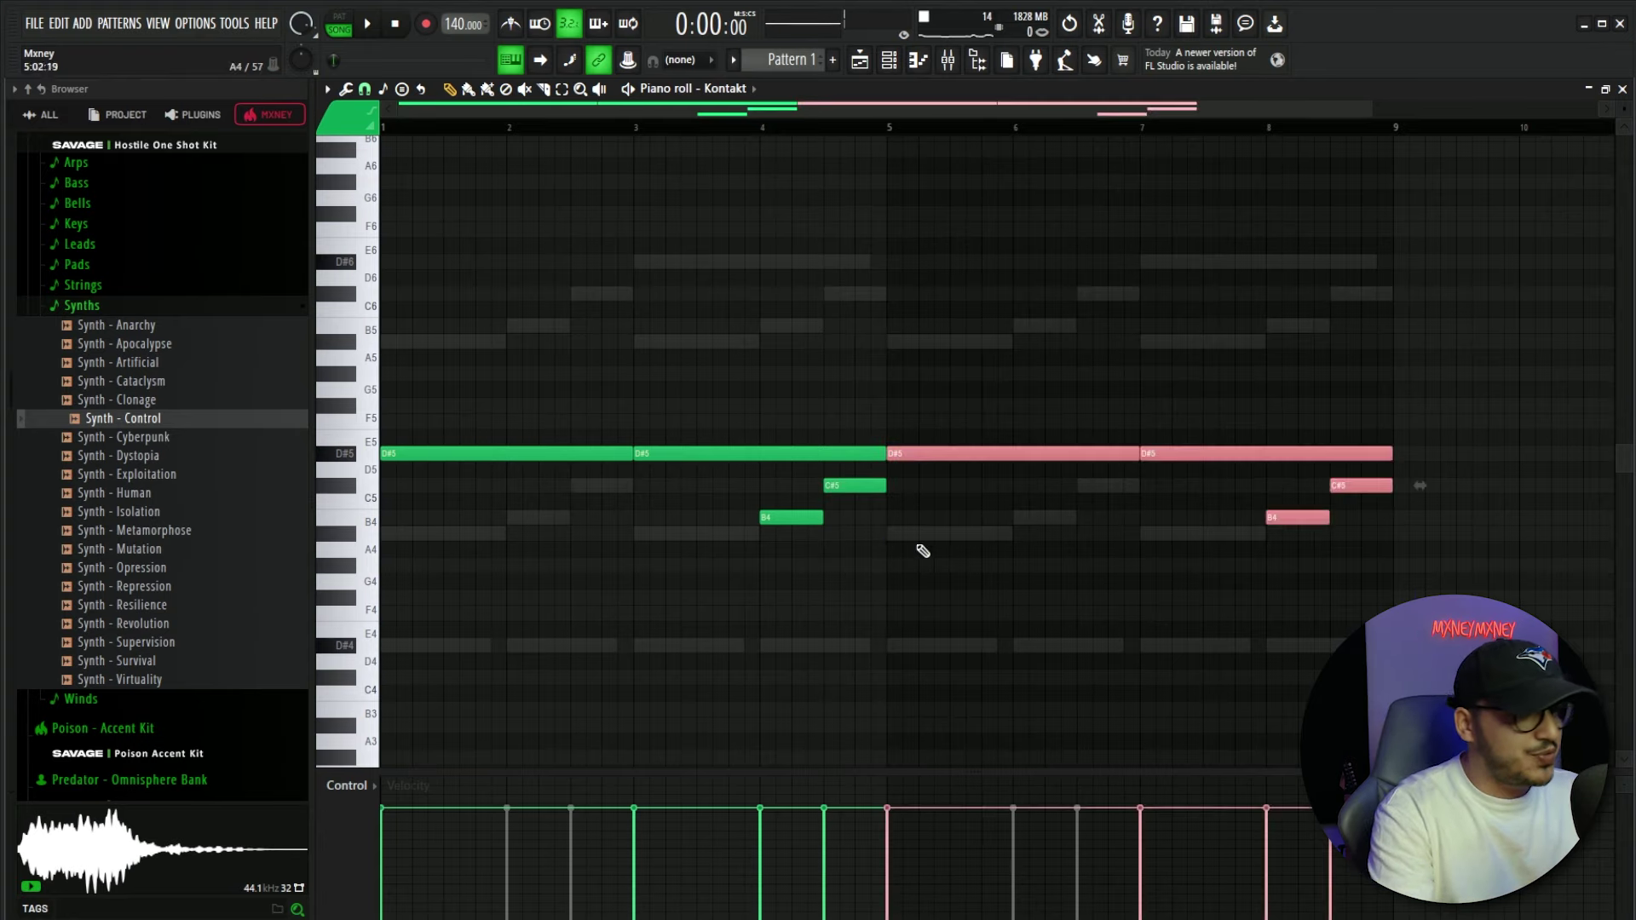
Raise the B4 and C#5 notes in bar 8 by one octave and play back the pattern
left_click_drag(1232, 475, 1363, 555)
key("ctrl+Up")
key("ctrl+d")
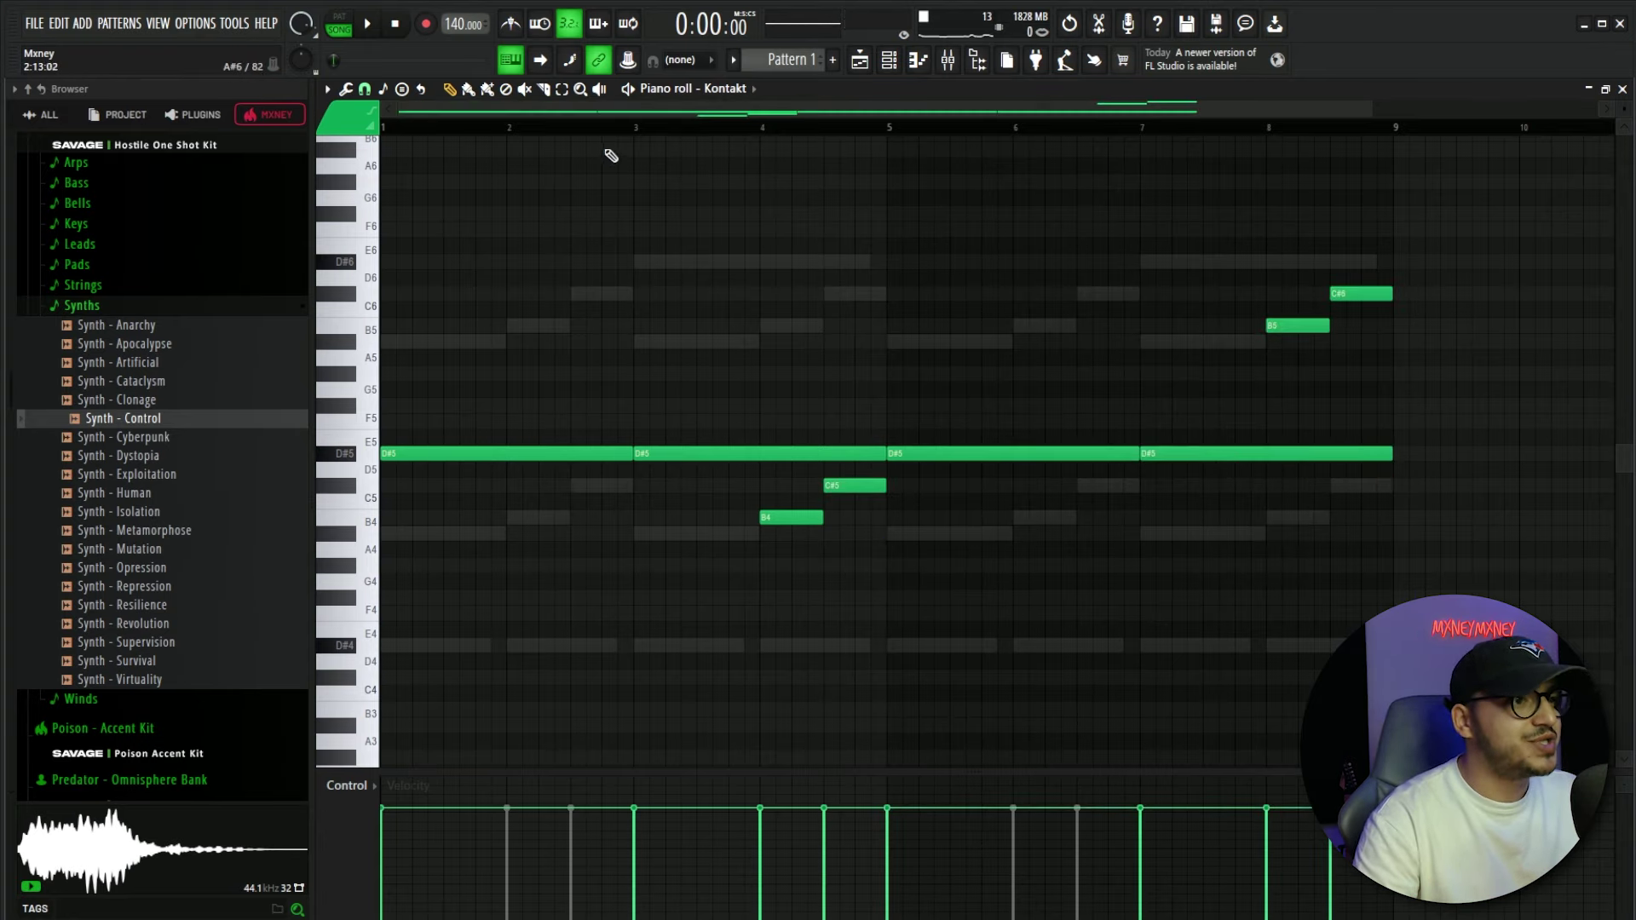
key("space")
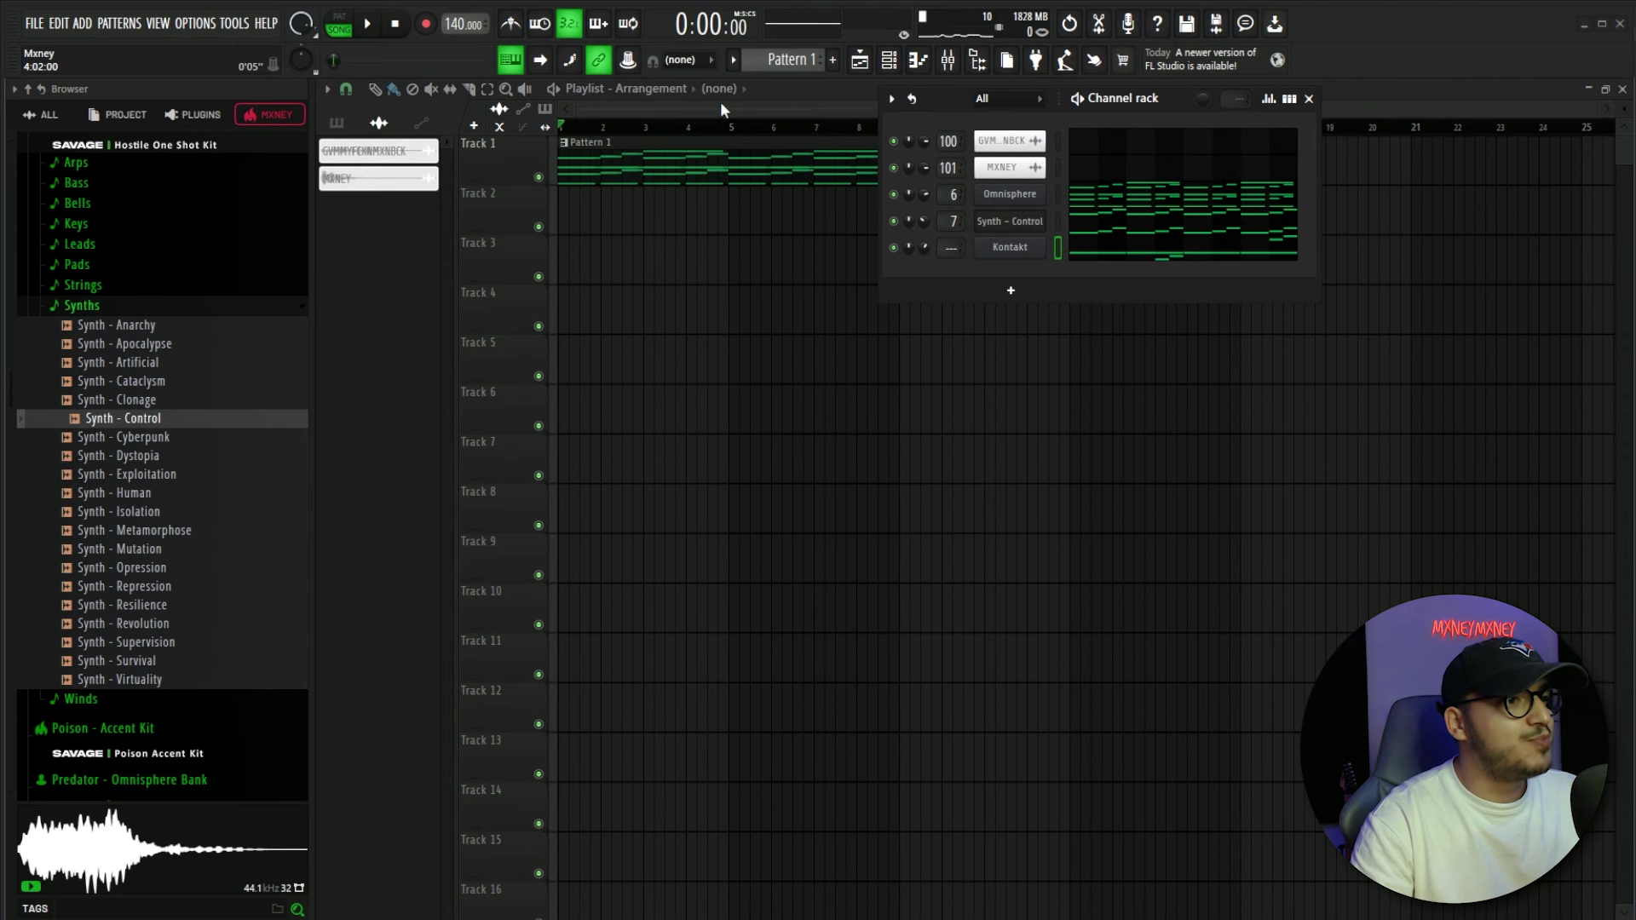
Close the channel rack, collapse the Hostile - One Shot Kit folder and open the Poison - Accent Kit samples
left_click(724, 106)
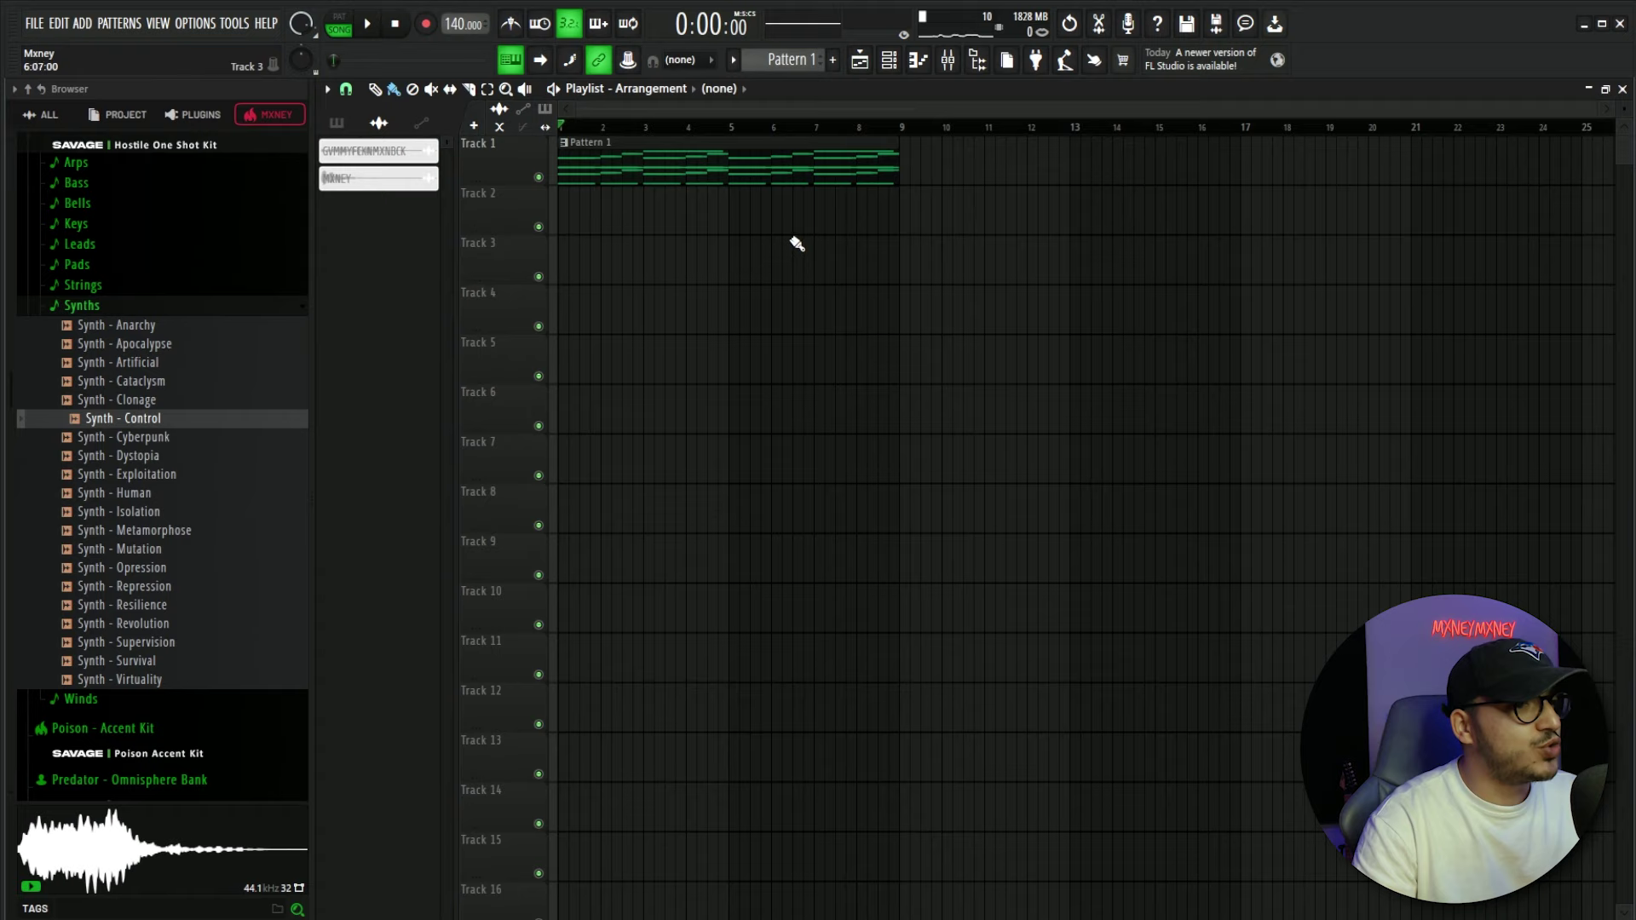
scroll(176, 420, "up", 5)
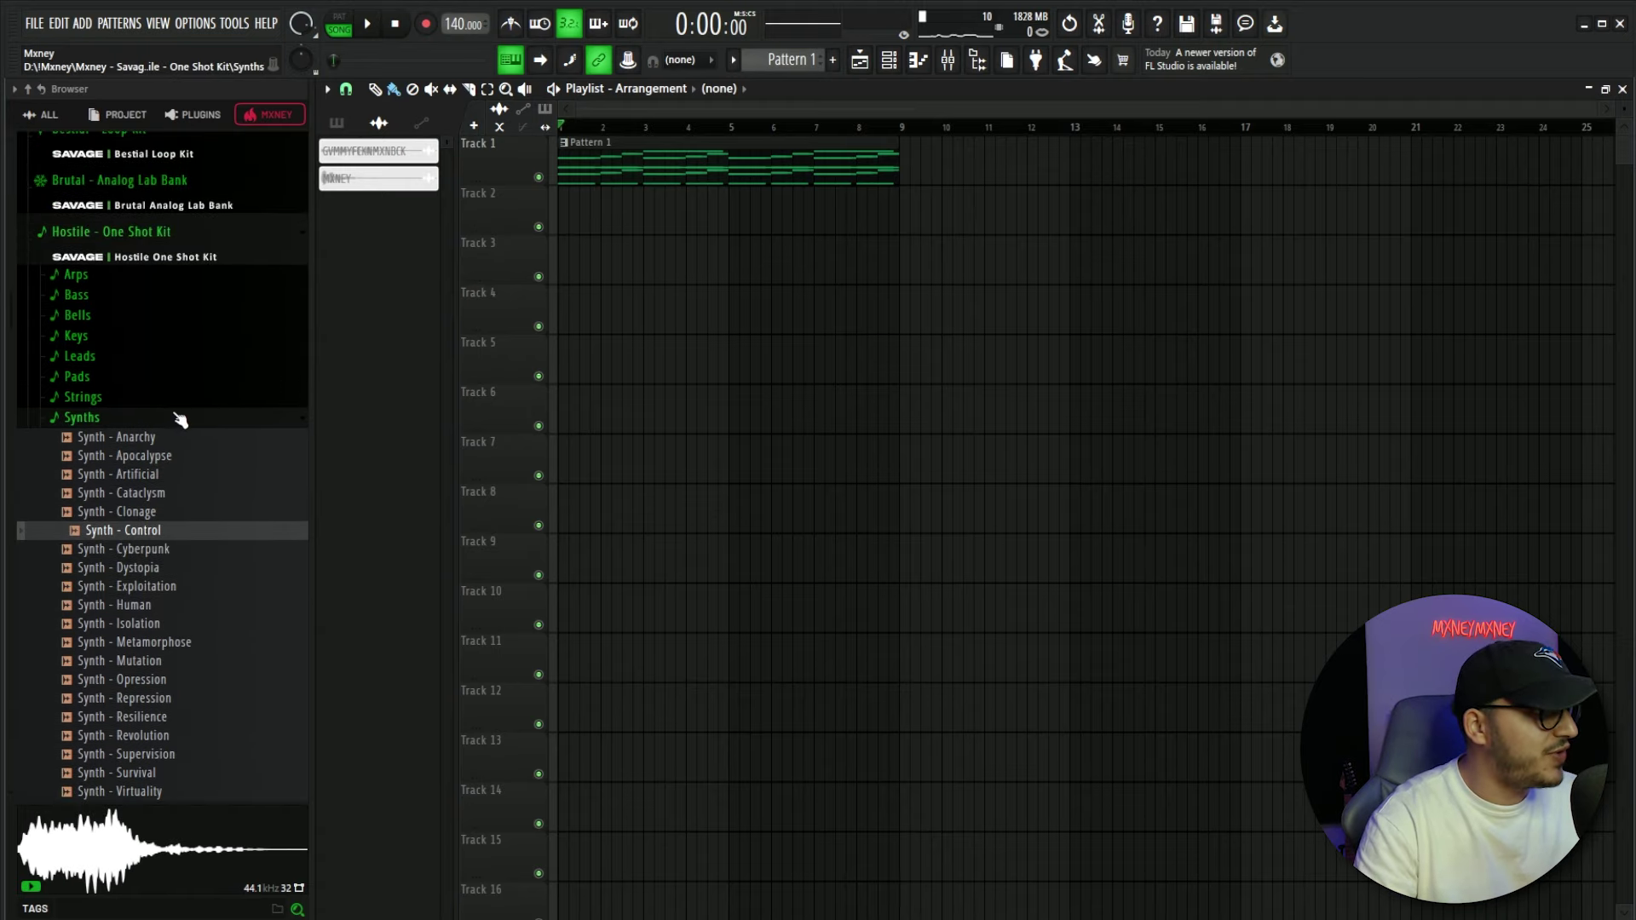
left_click(168, 338)
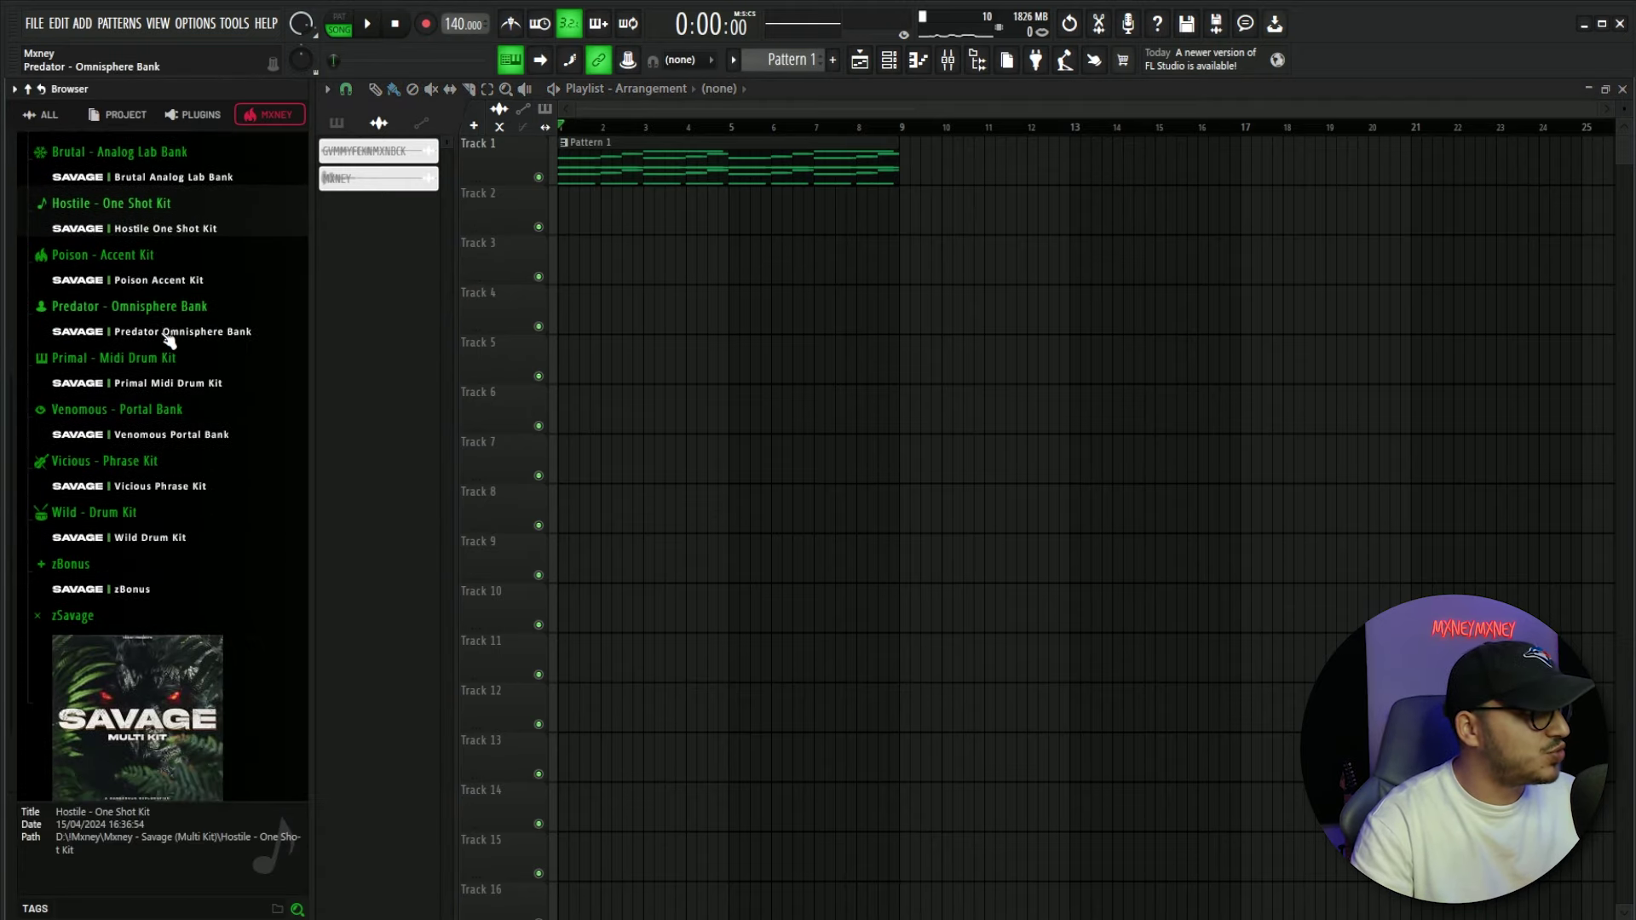
left_click(171, 341)
scroll(175, 271, "down", 1)
scroll(179, 281, "up", 3)
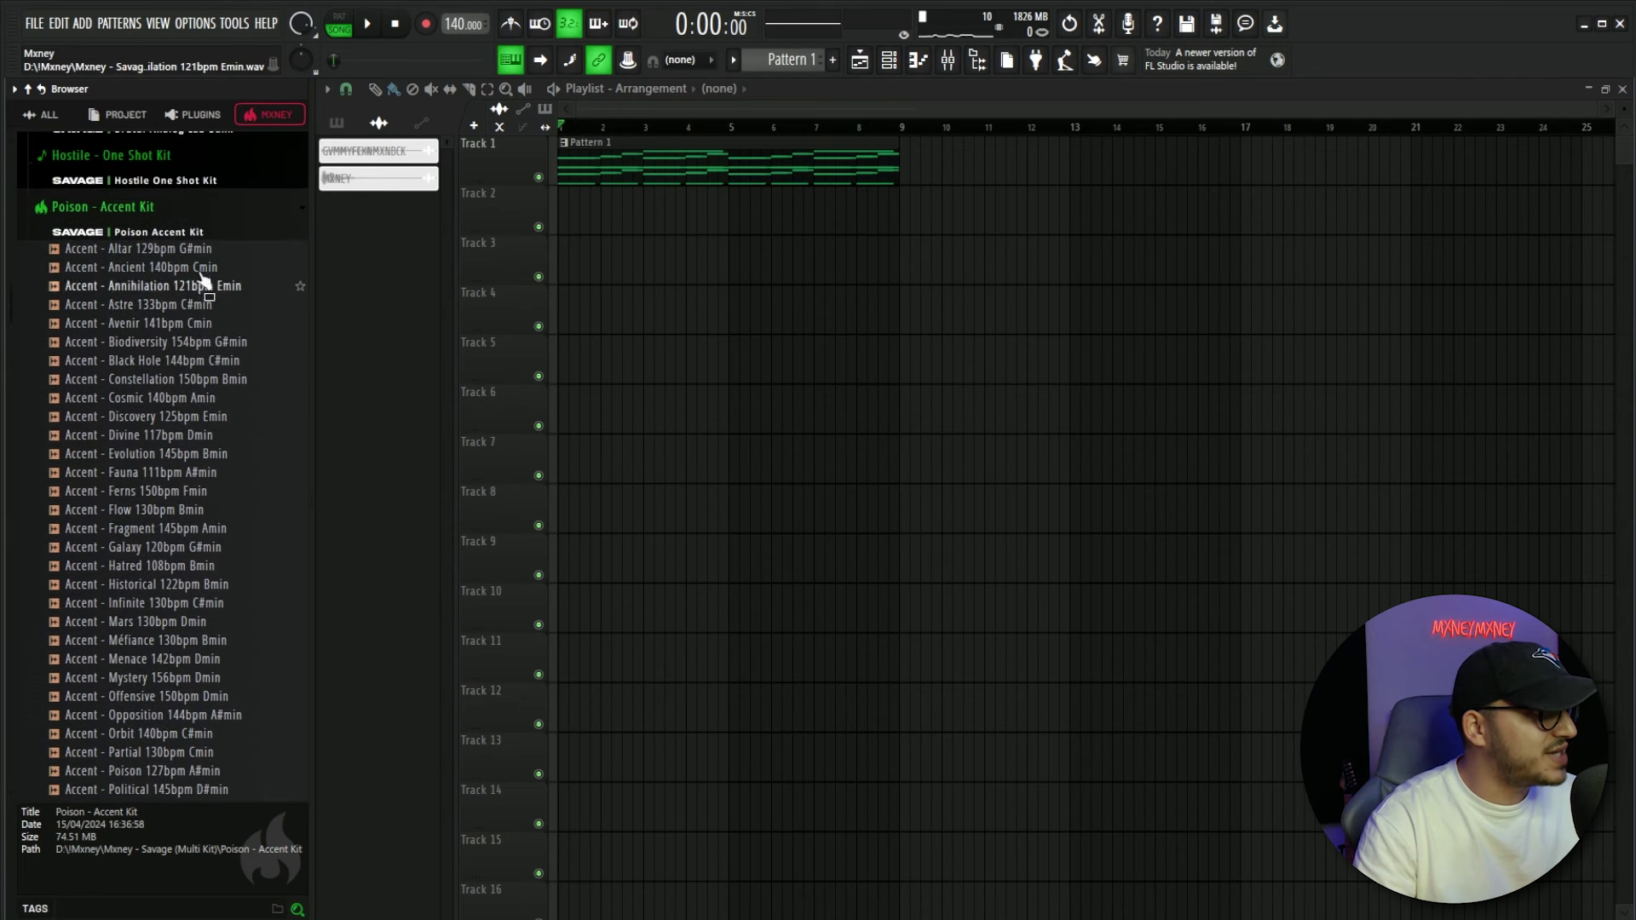
Audition the Poison - Accent Kit samples and place Accent - Astre 133bpm C#min on Track 2 at bar 1
left_click(166, 306)
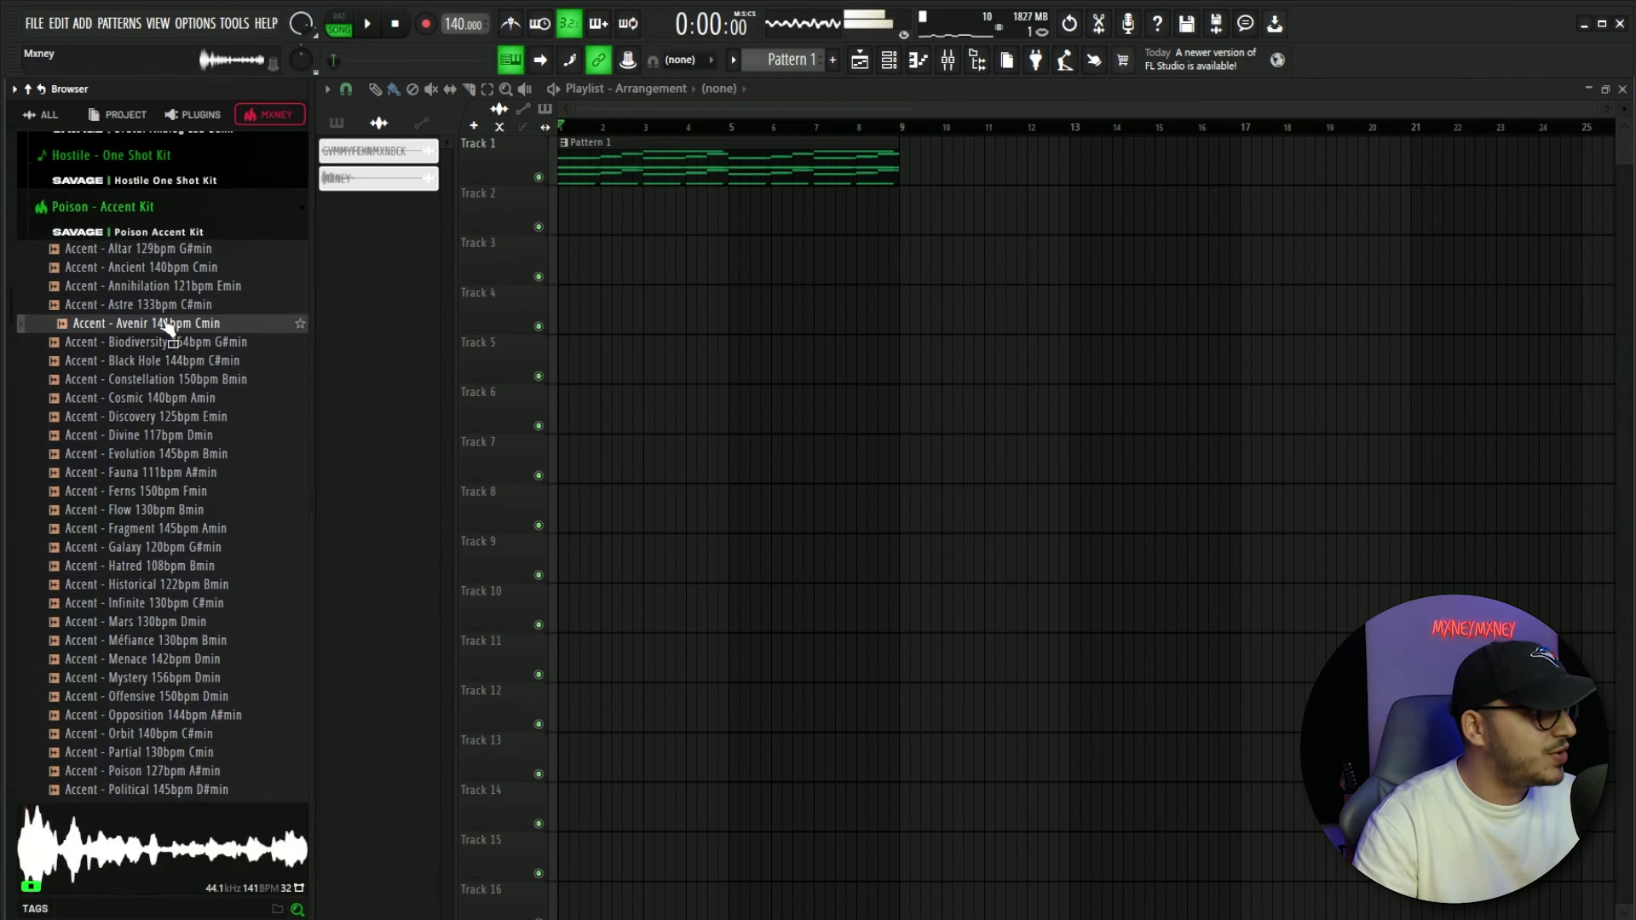
left_click_drag(171, 317, 585, 205)
scroll(666, 106, "up", 3)
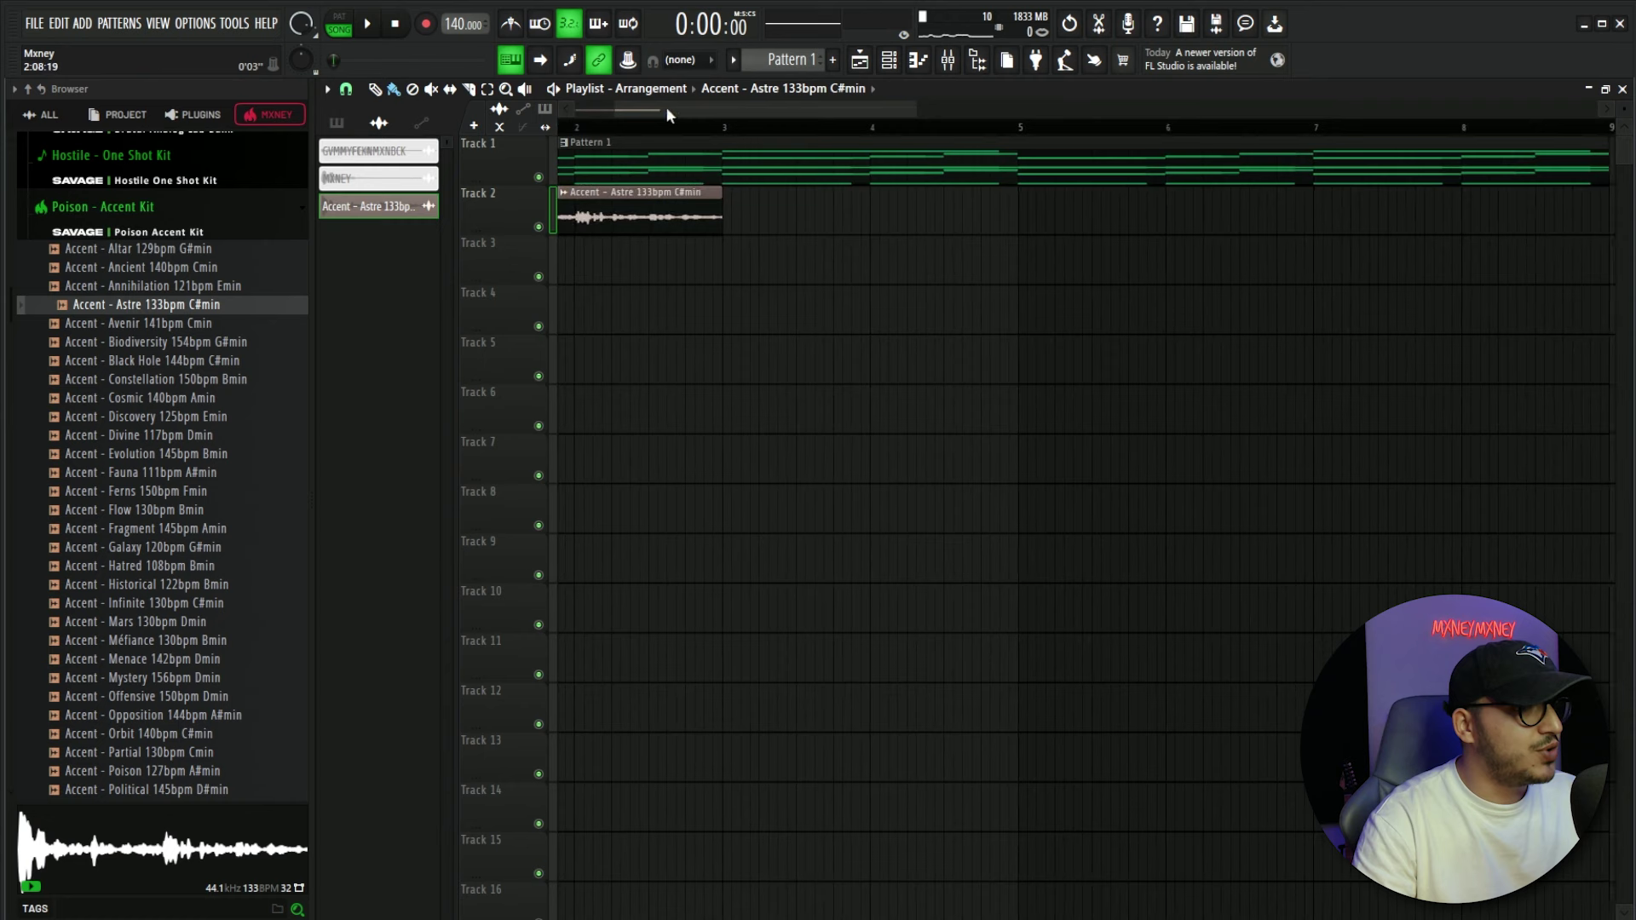
Set the Accent - Astre clip's time-stretching mode to Stretch and close its channel settings
double_click(601, 207)
left_click(750, 259)
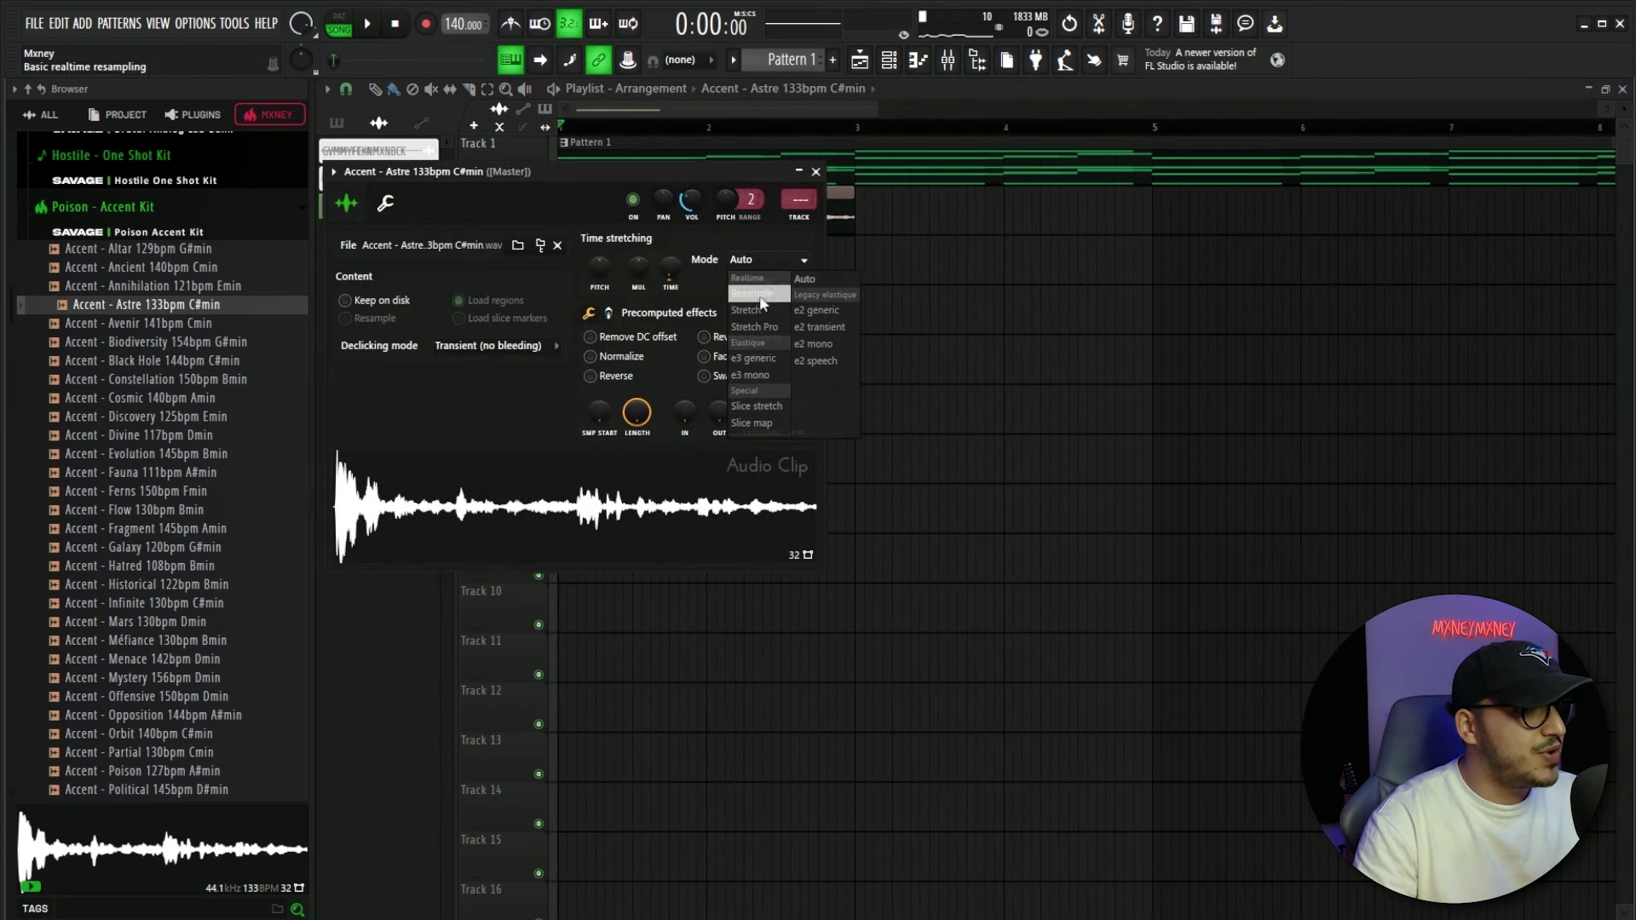
left_click(758, 308)
left_click(816, 171)
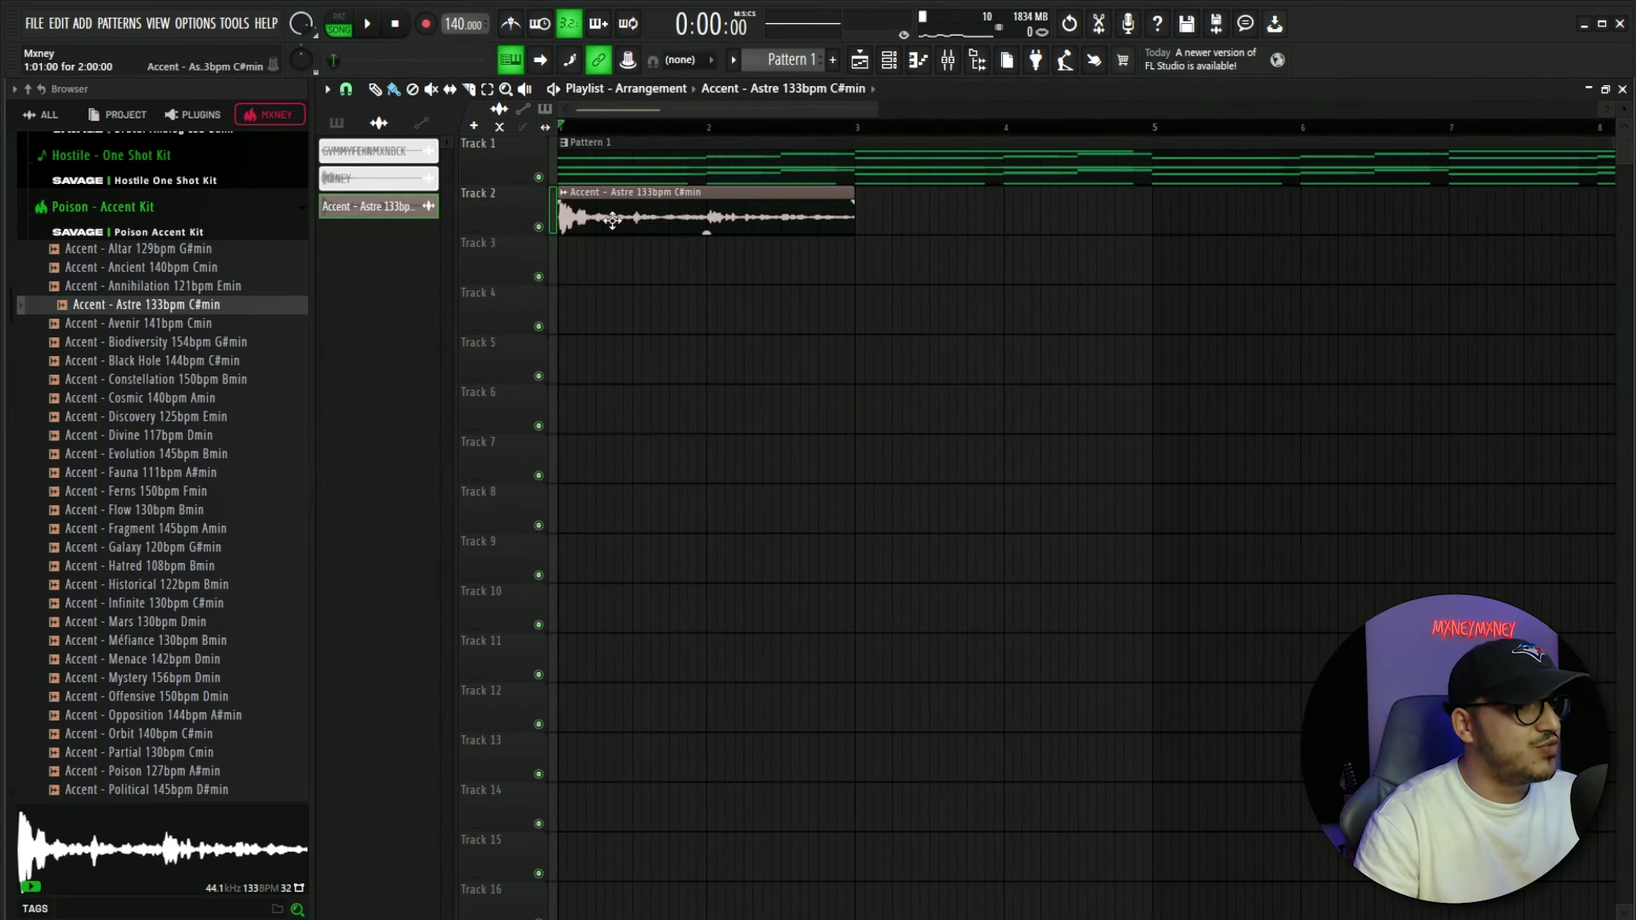
Raise the Accent - Astre clip's time-stretching pitch shift by 200 cents
double_click(679, 197)
left_click(386, 205)
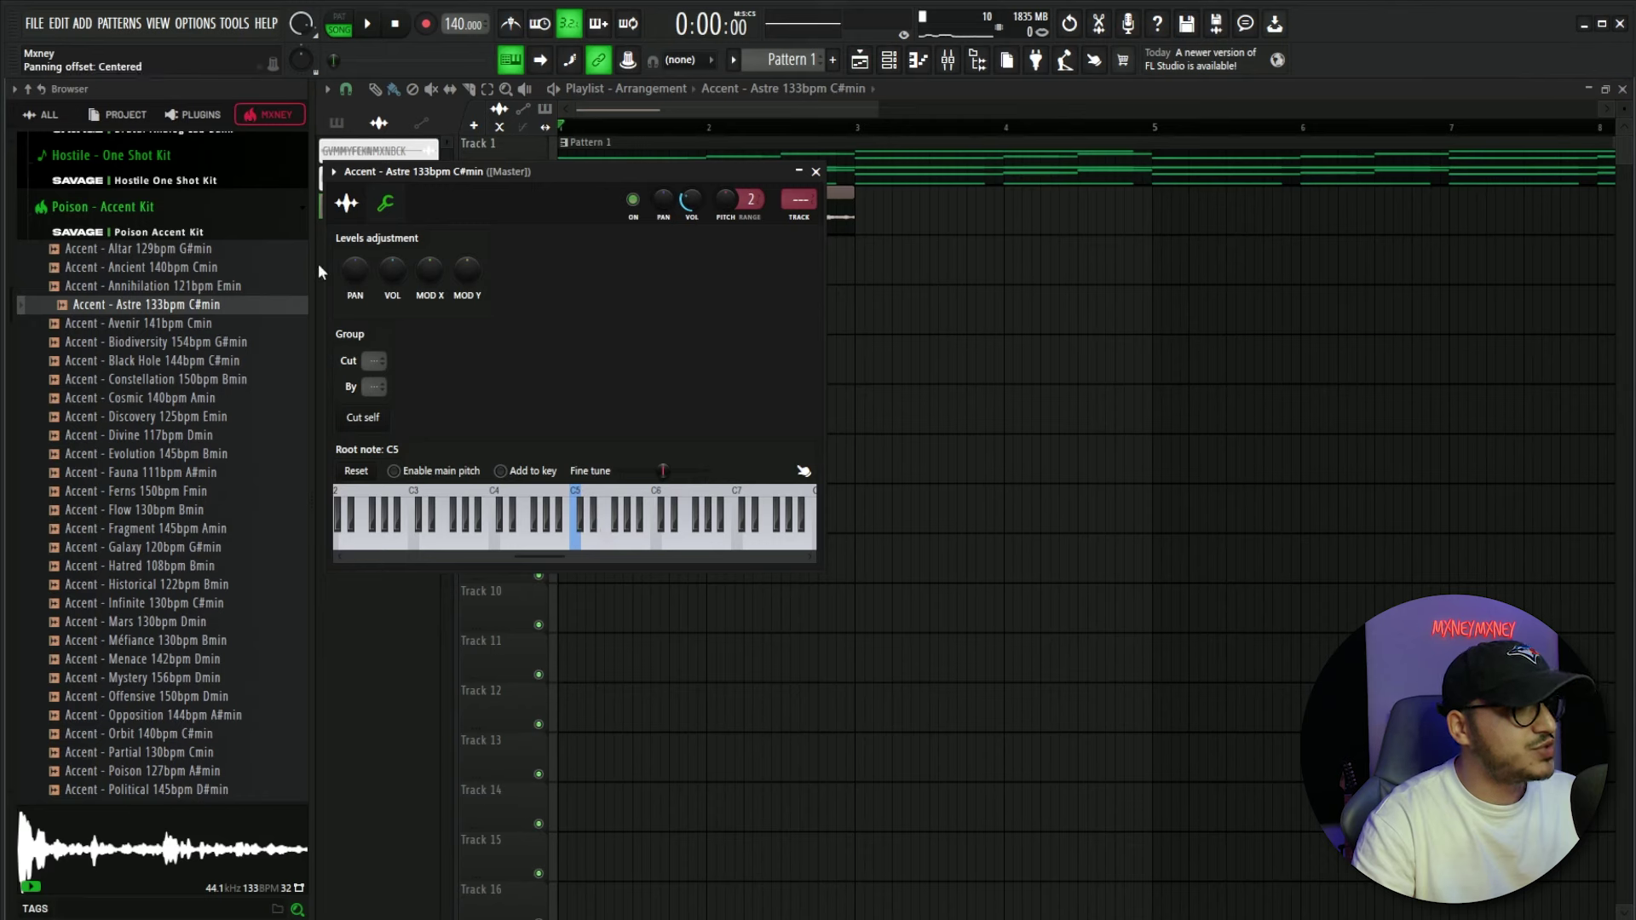
left_click(349, 207)
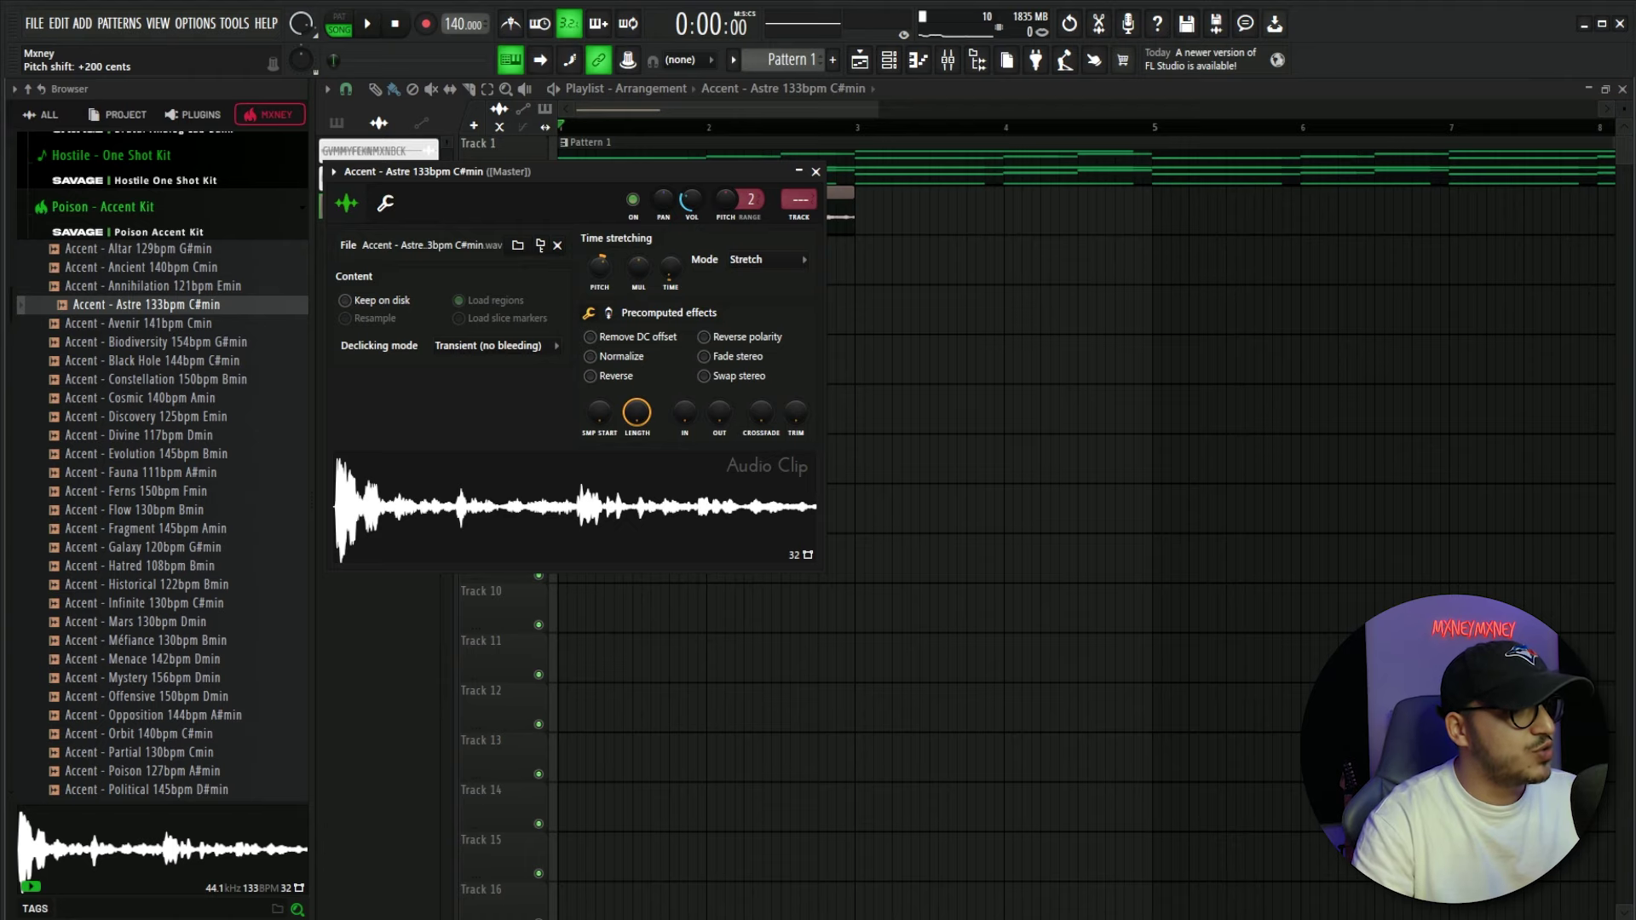
left_click(816, 171)
Repeat the two-bar Accent - Astre clip on Track 2 up to the end of bar 8 while the song plays
key("space")
left_click_drag(774, 334, 675, 184)
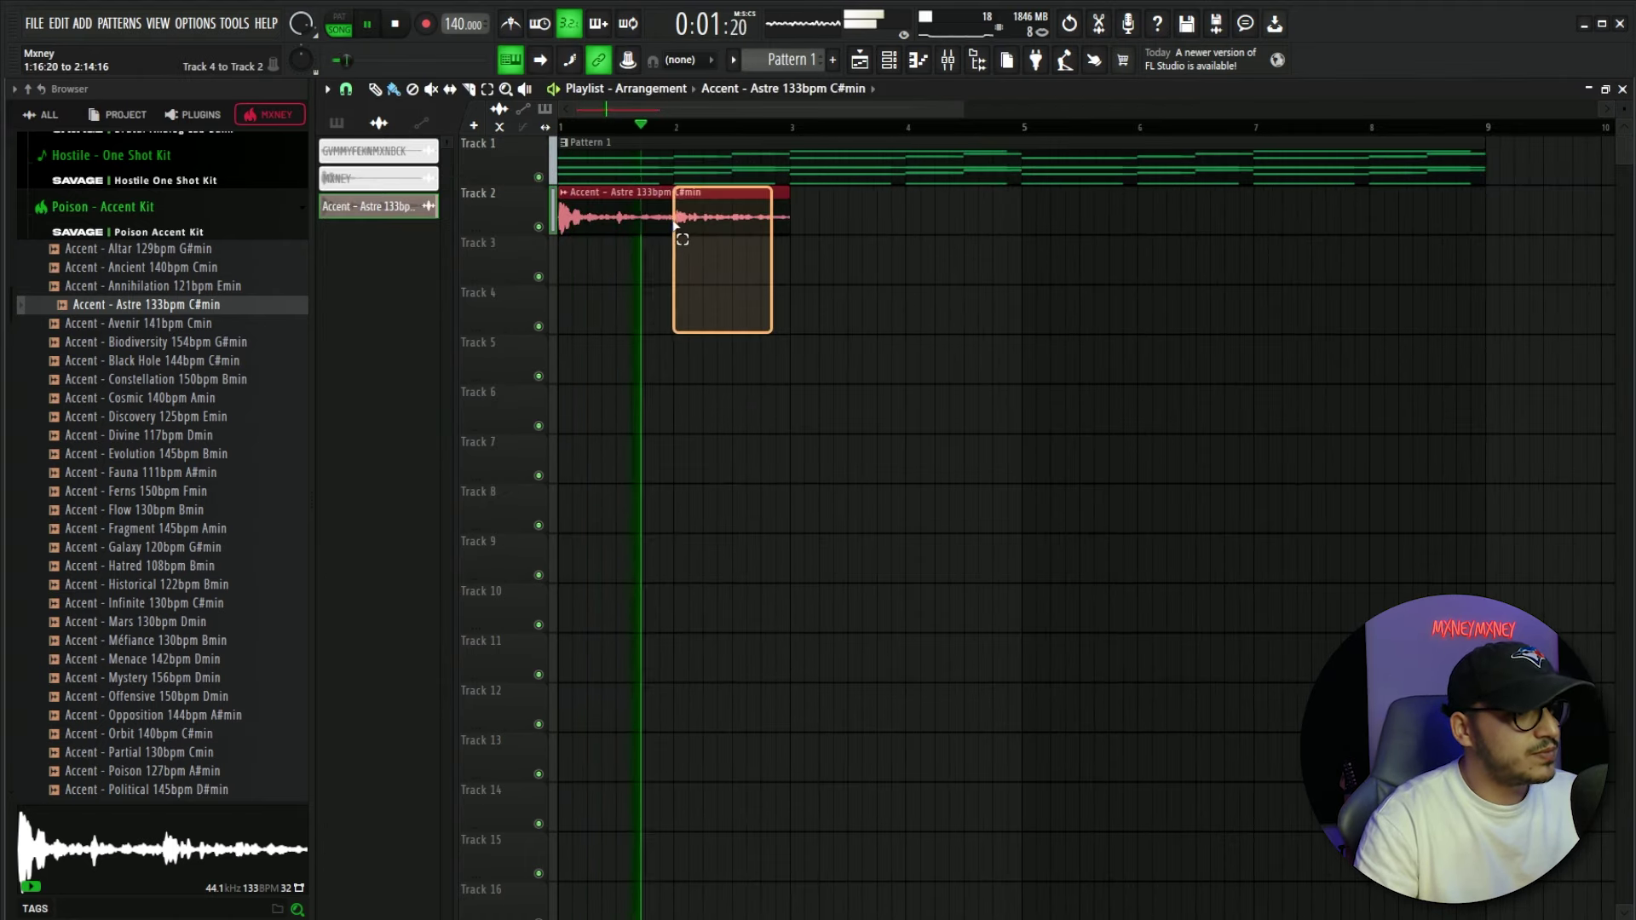
key("ctrl+b")
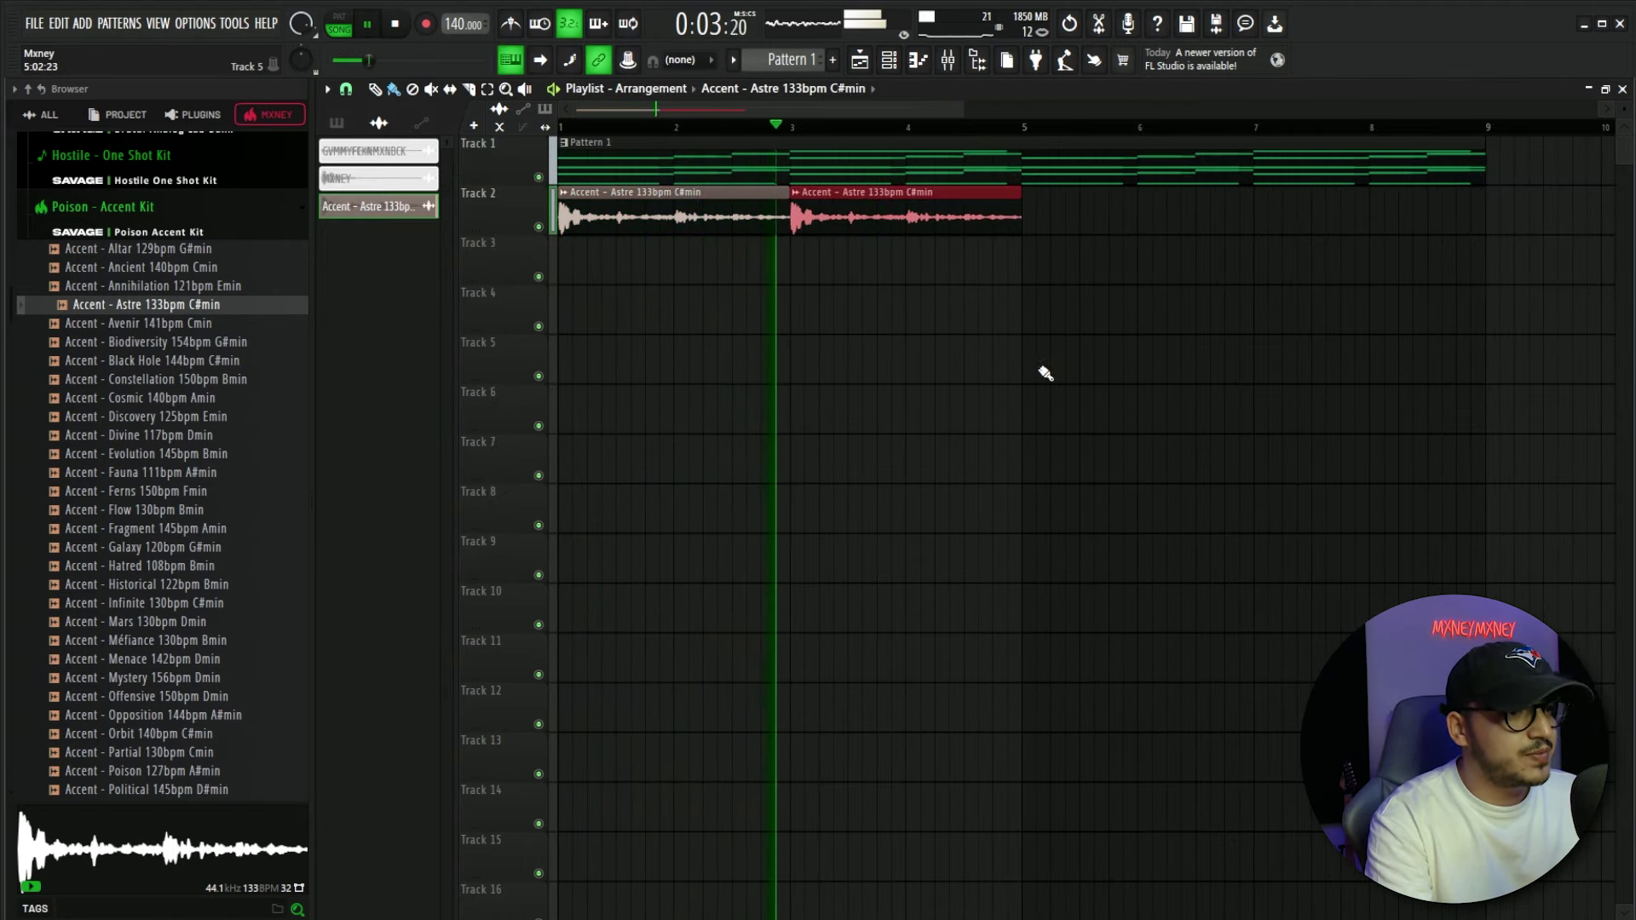
key("ctrl+b")
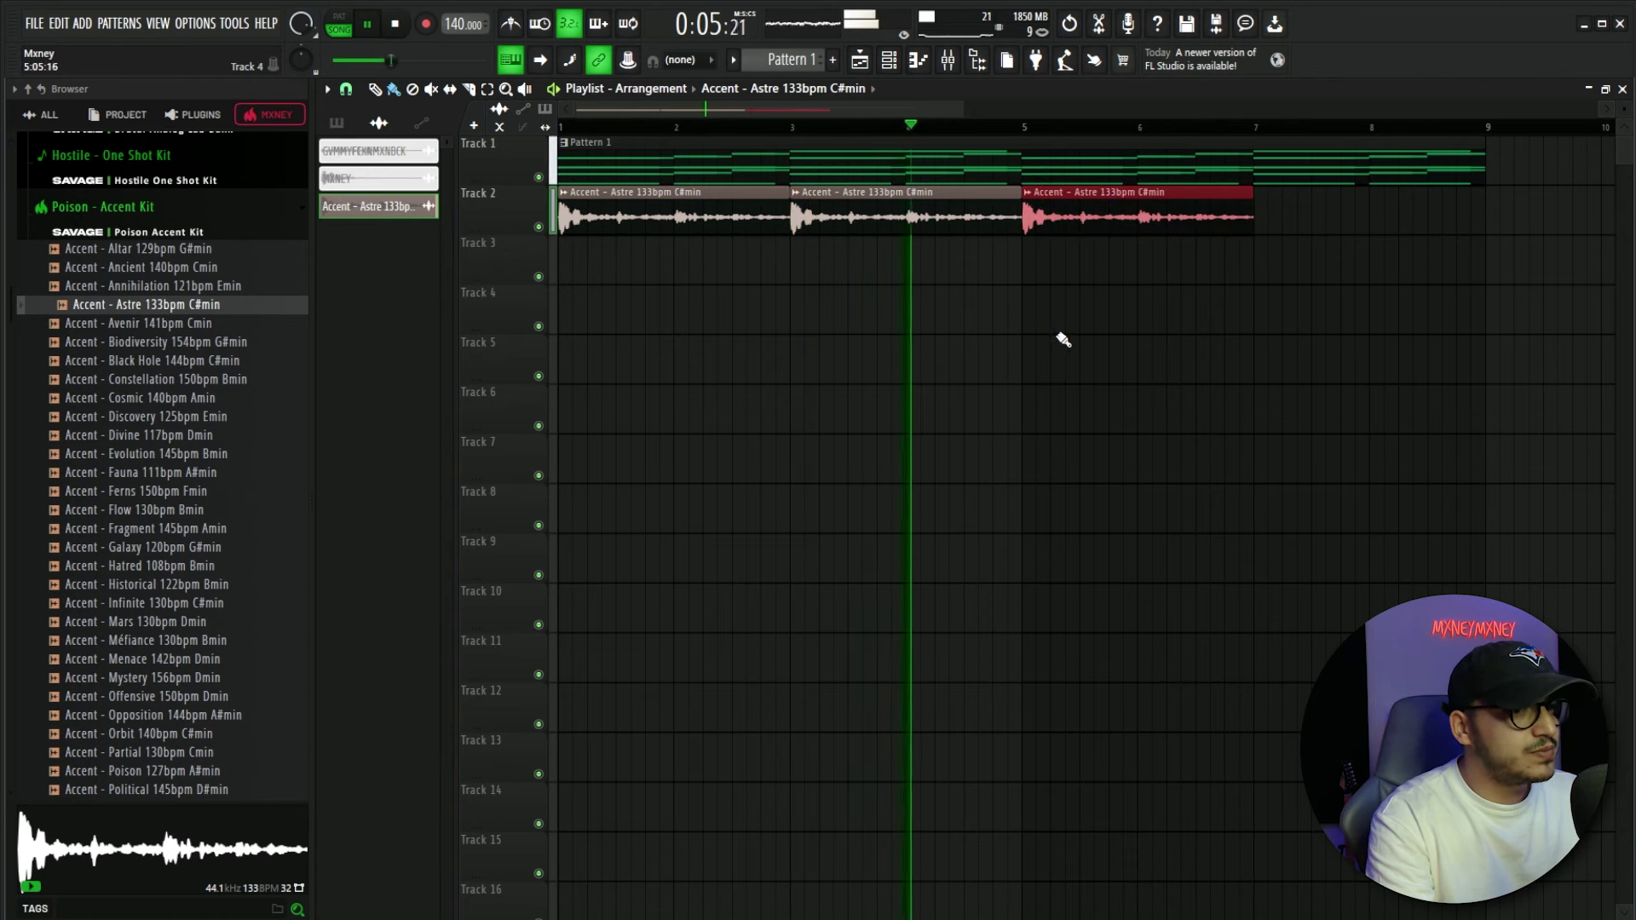
key("ctrl+b")
key("ctrl+d")
key("space")
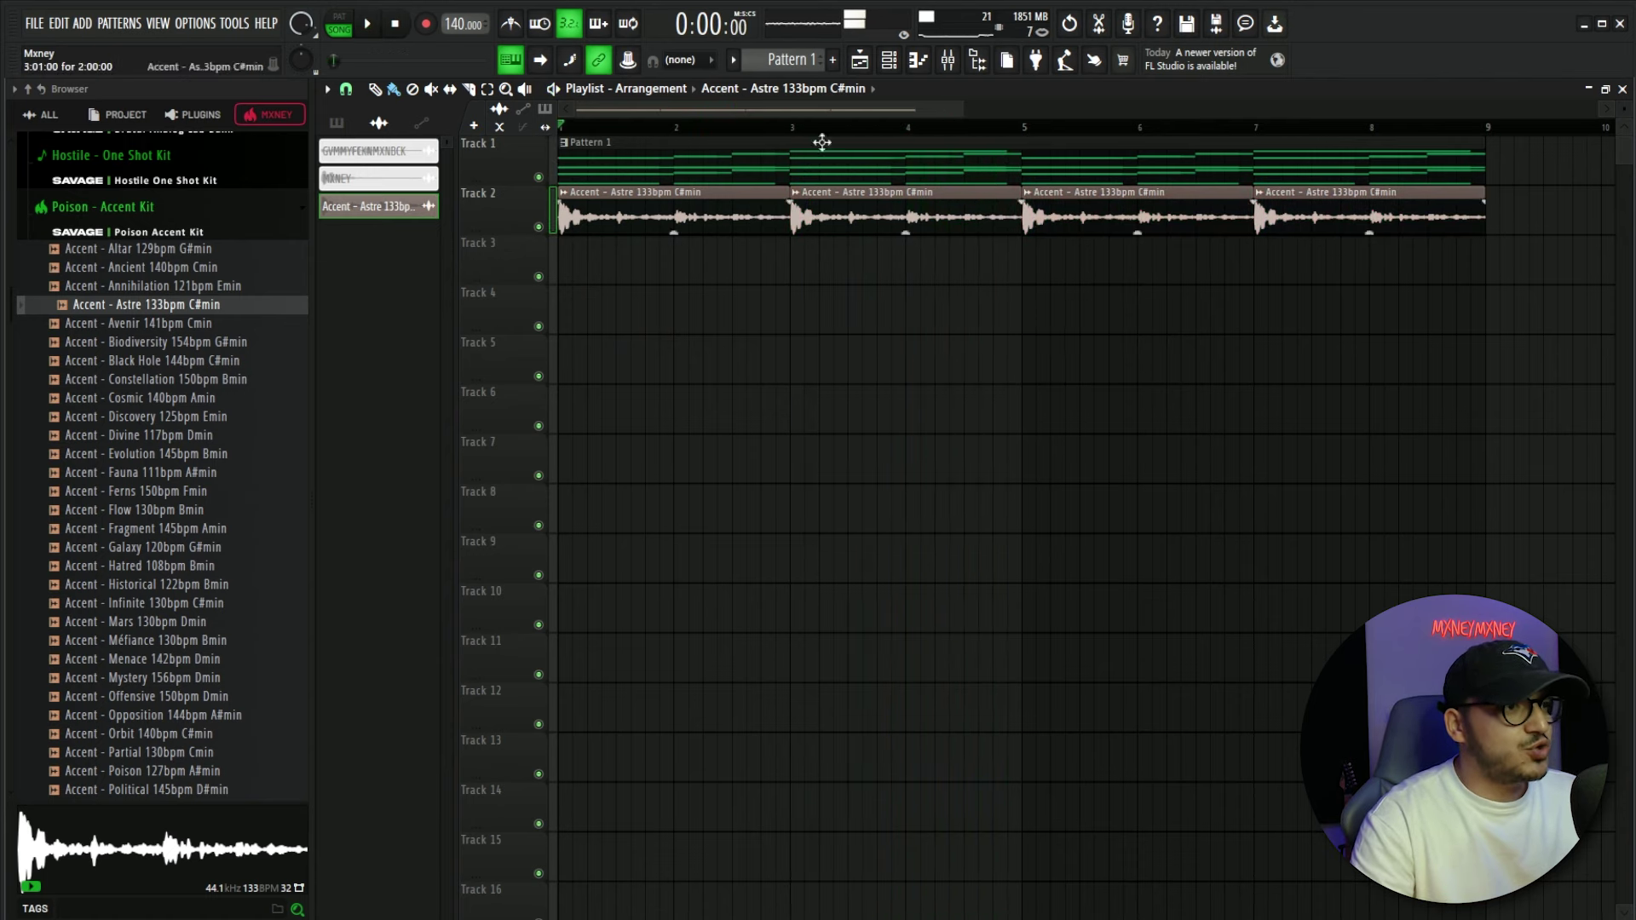
Make the Accent - Astre clip at bar 5 unique and open the new clip's channel settings
left_click(1028, 193)
left_click(1066, 360)
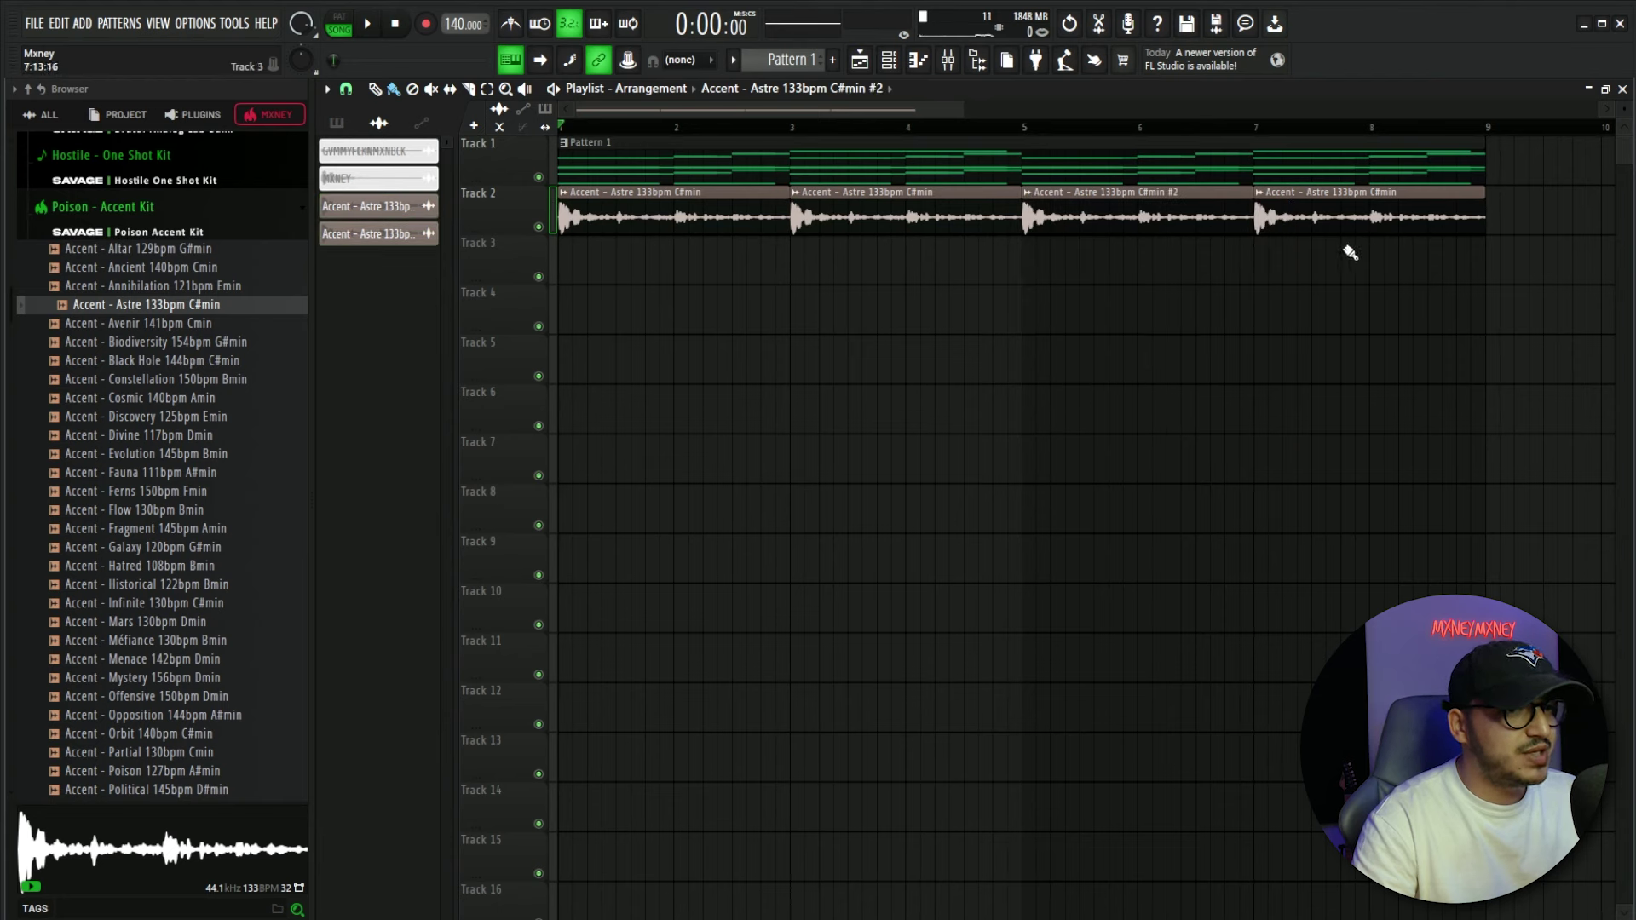
left_click(375, 233)
left_click_drag(746, 203, 904, 240)
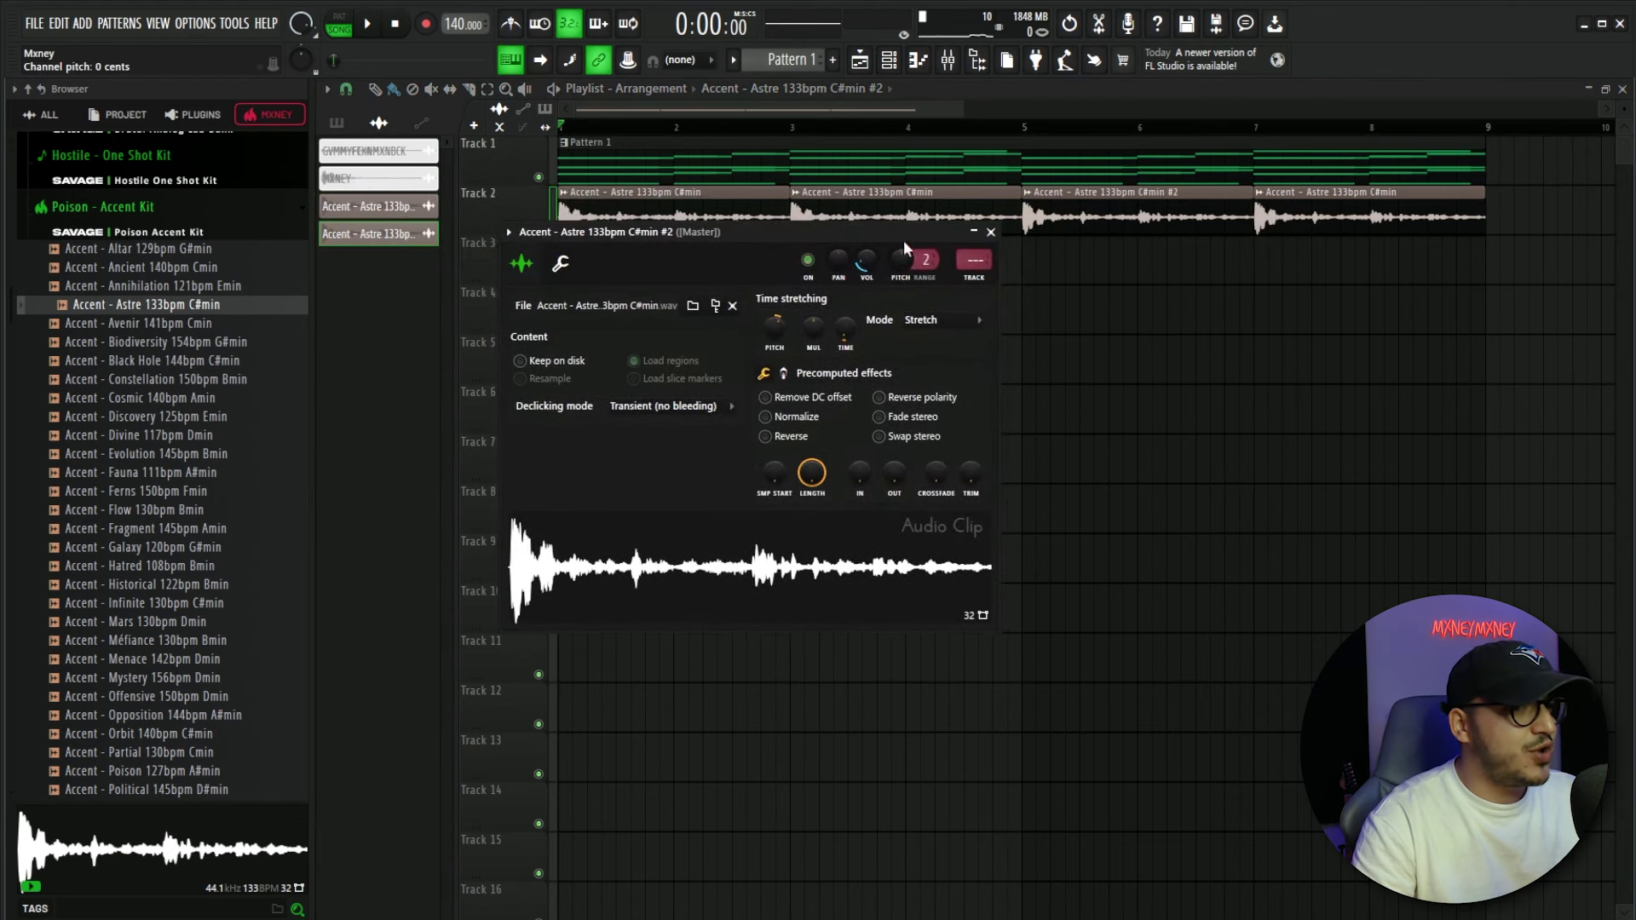
Replace the accent clip at bar 7 with a copy of the unique bar 5 clip and open its settings
right_click(1363, 205)
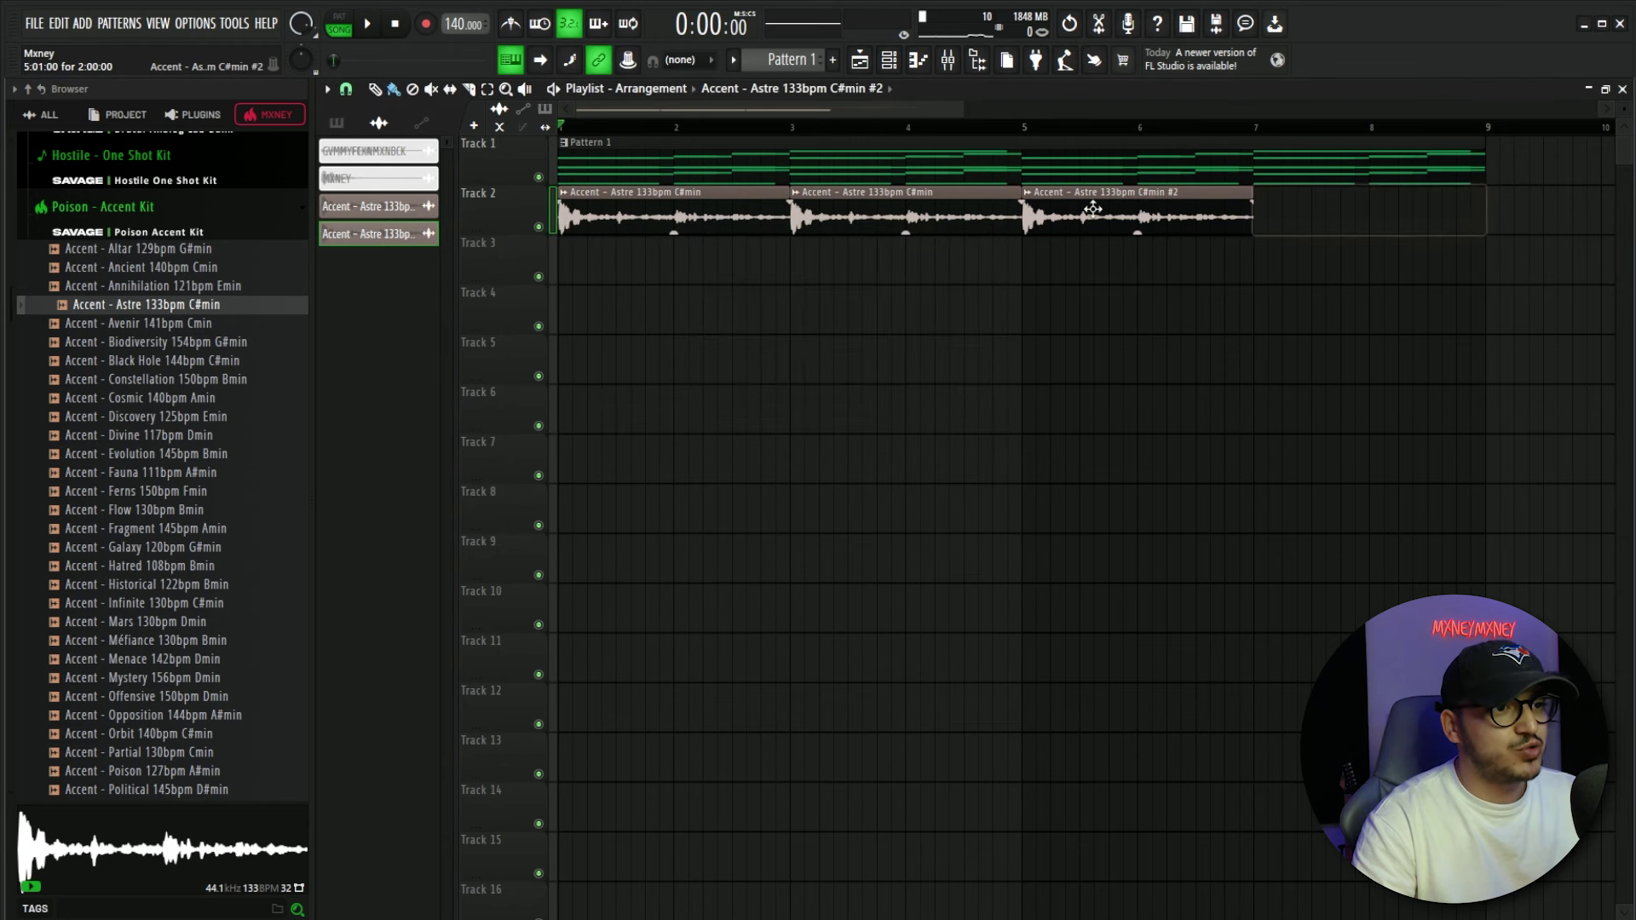
left_click_drag(1414, 209, 1347, 214)
double_click(1184, 208)
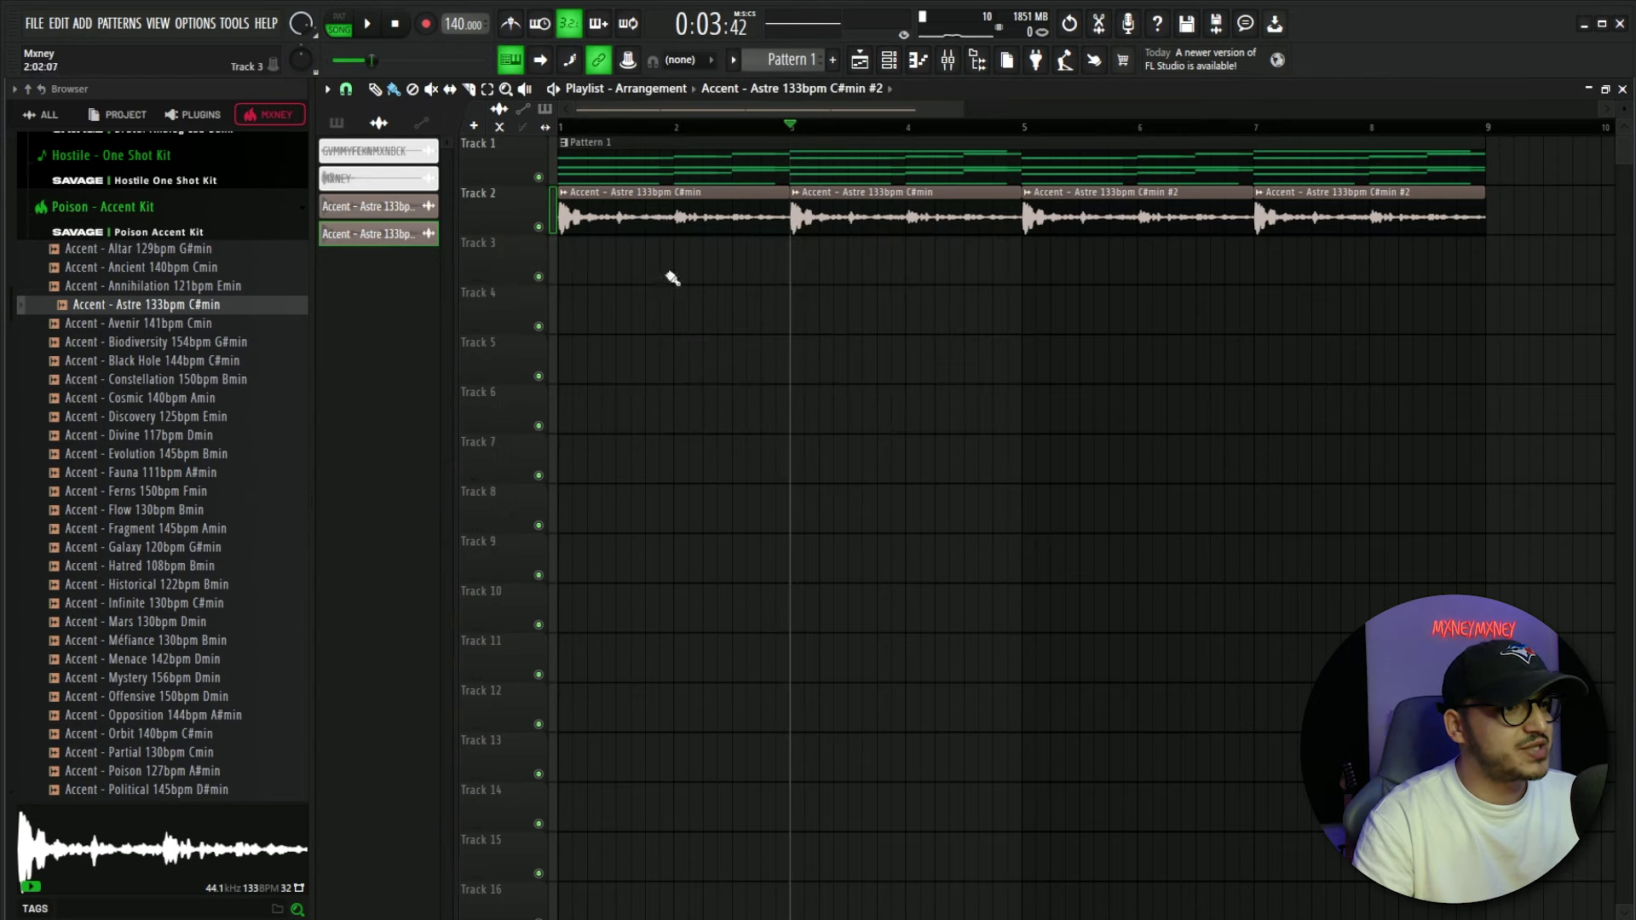
Play back the arrangement and route the second Accent - Astre channel to a mixer insert
key("space")
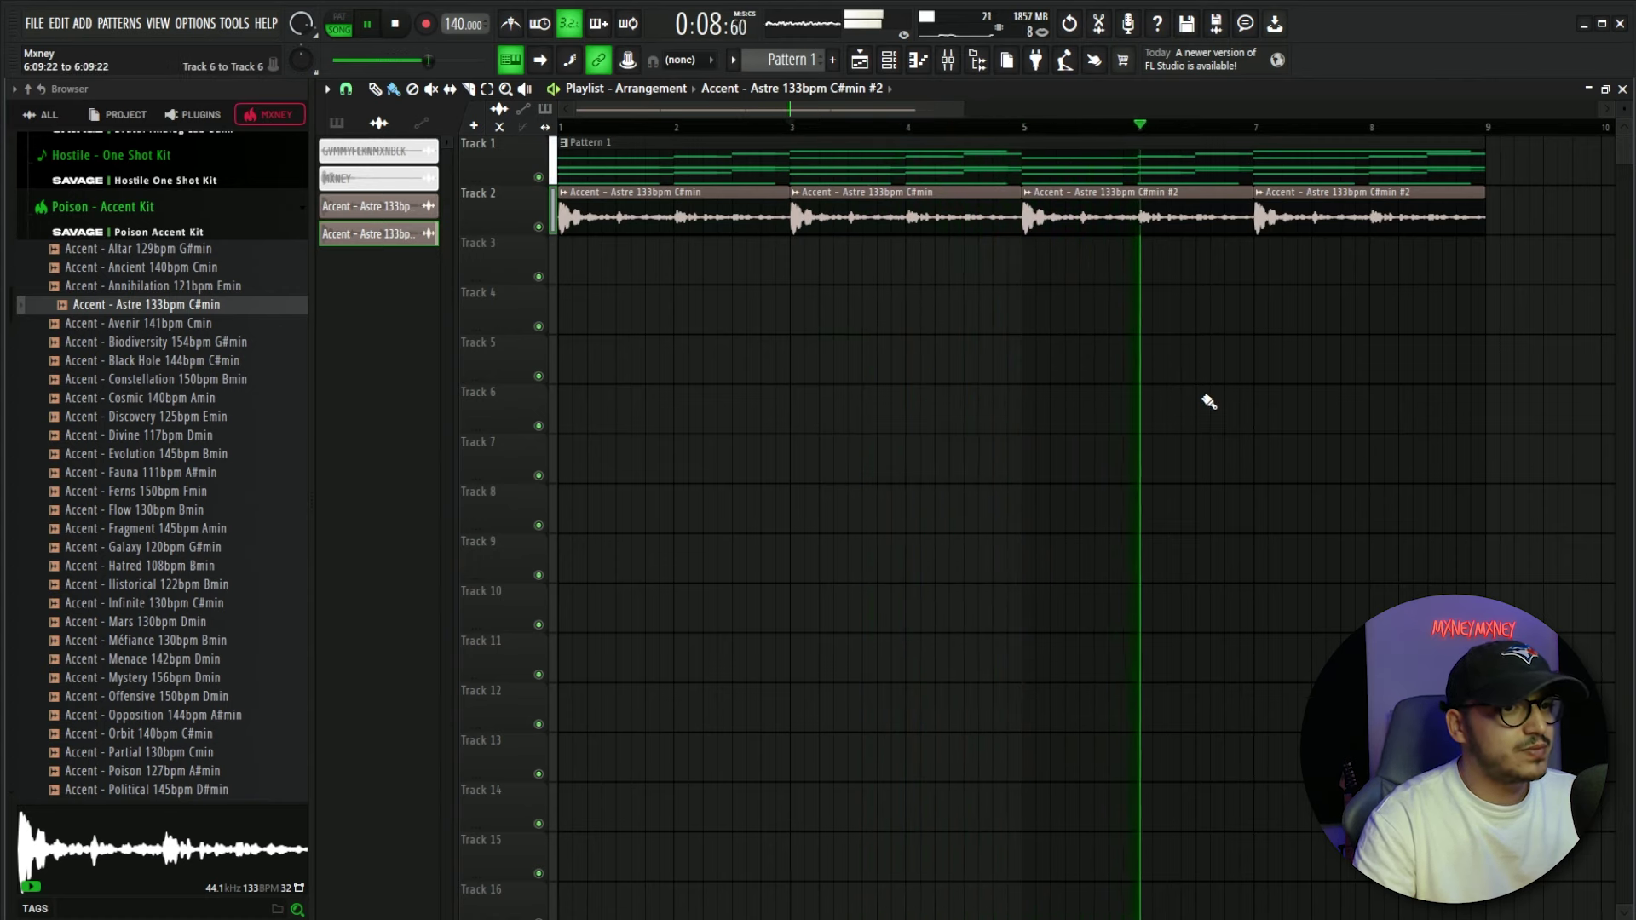
key("space")
key("F6")
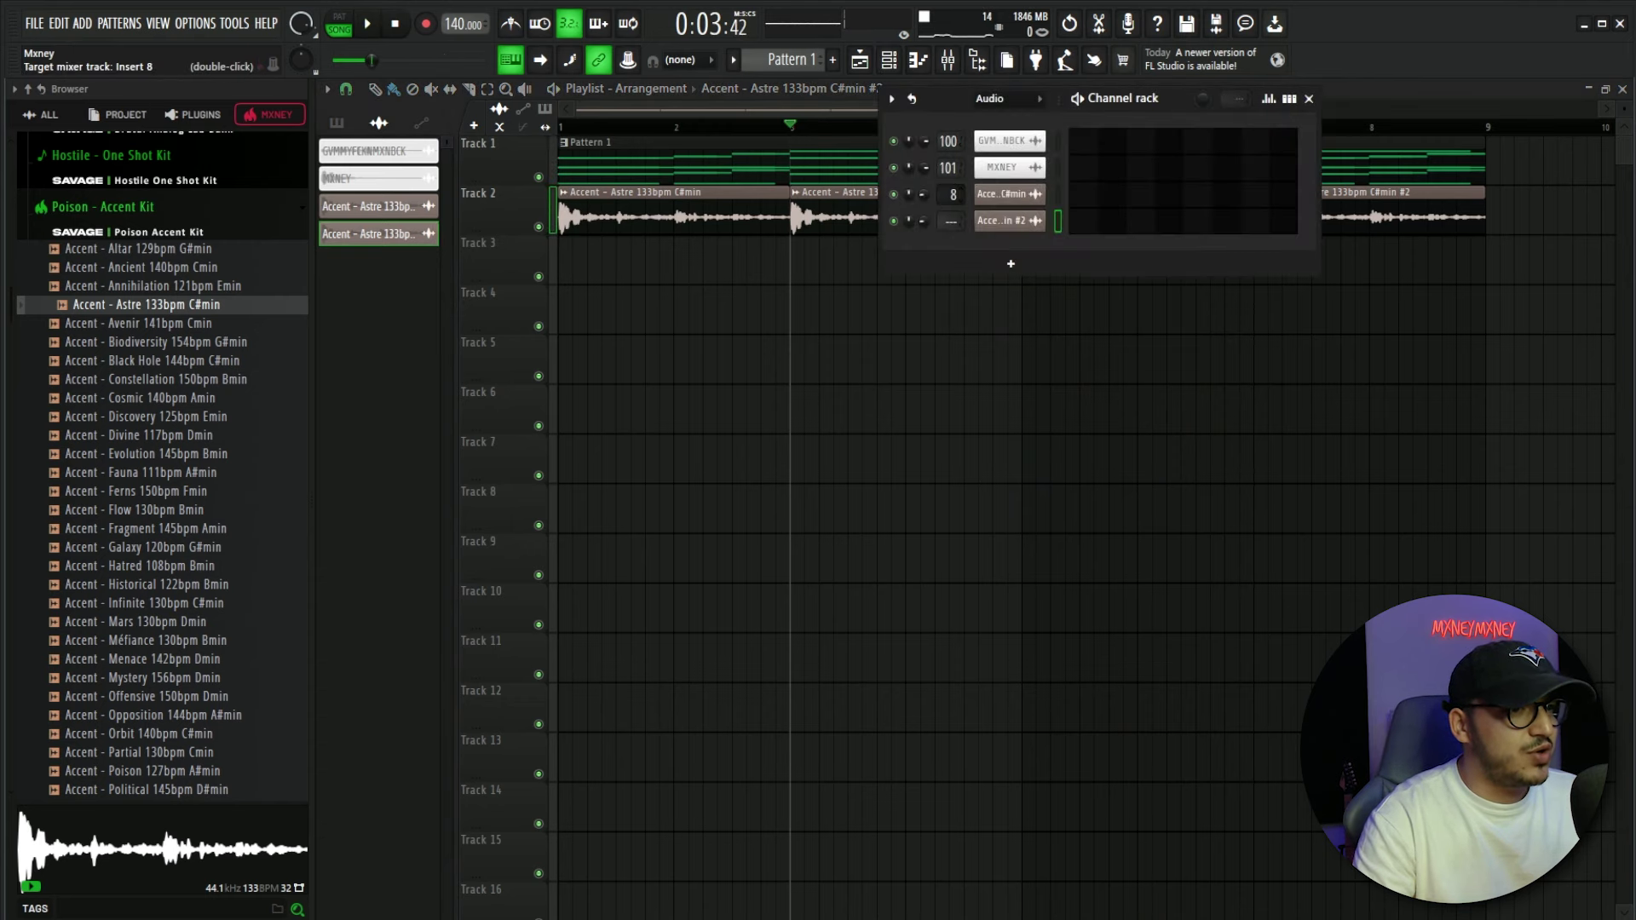
double_click(949, 218)
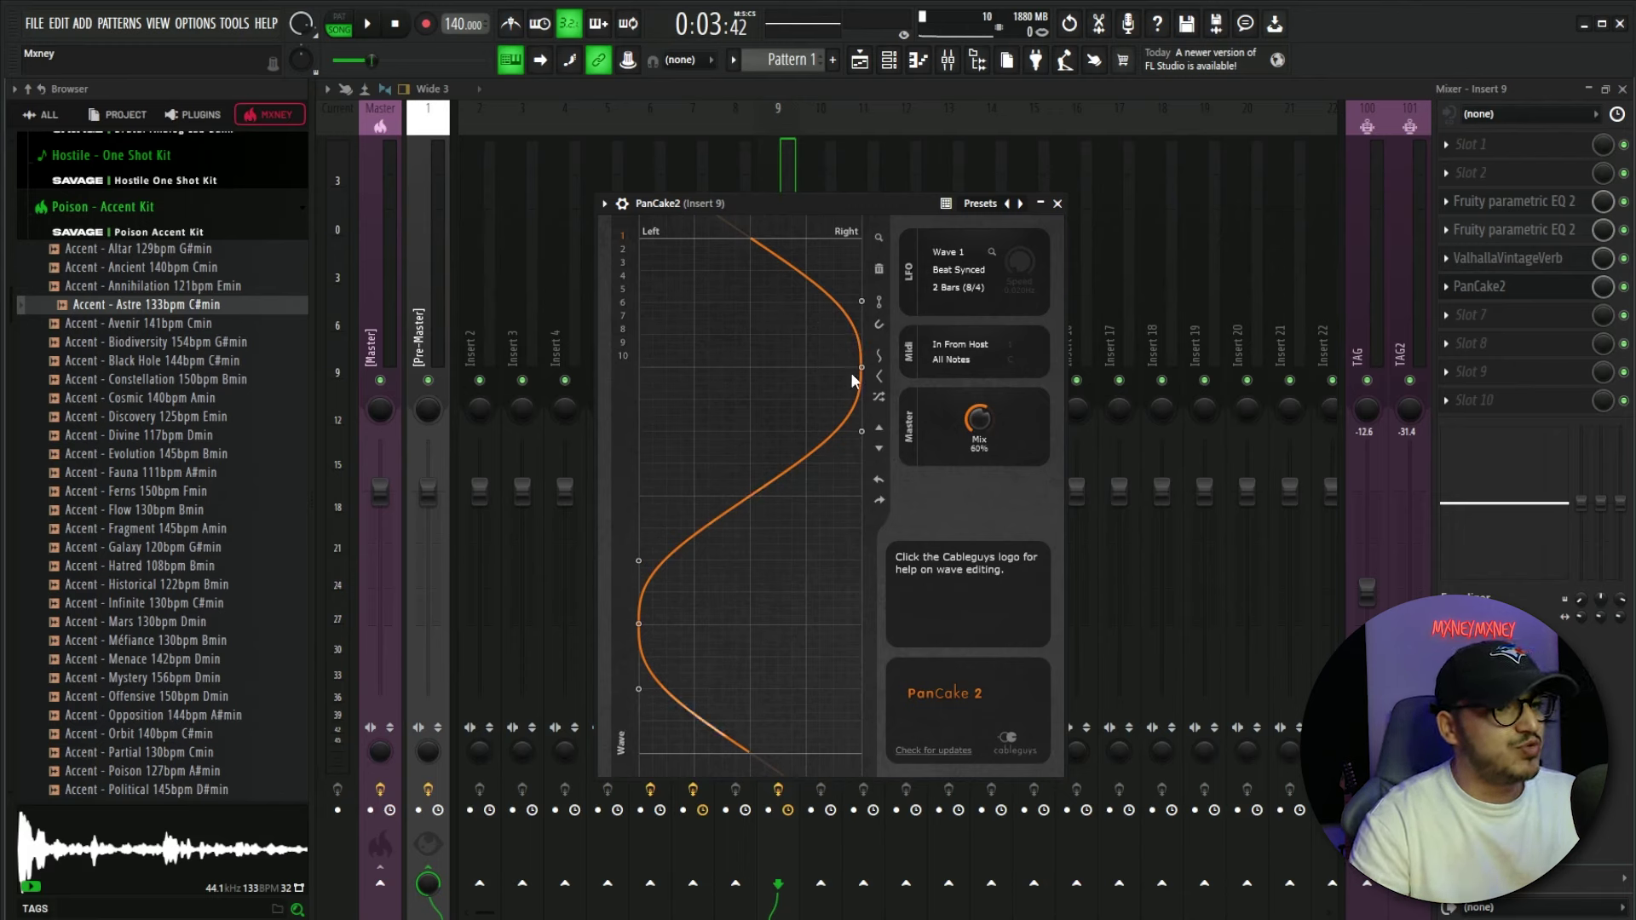
Try stepping the PanCake2 panning wave on Insert 9 down twice and back up twice
left_click(878, 452)
left_click(878, 452)
left_click(881, 431)
left_click(881, 431)
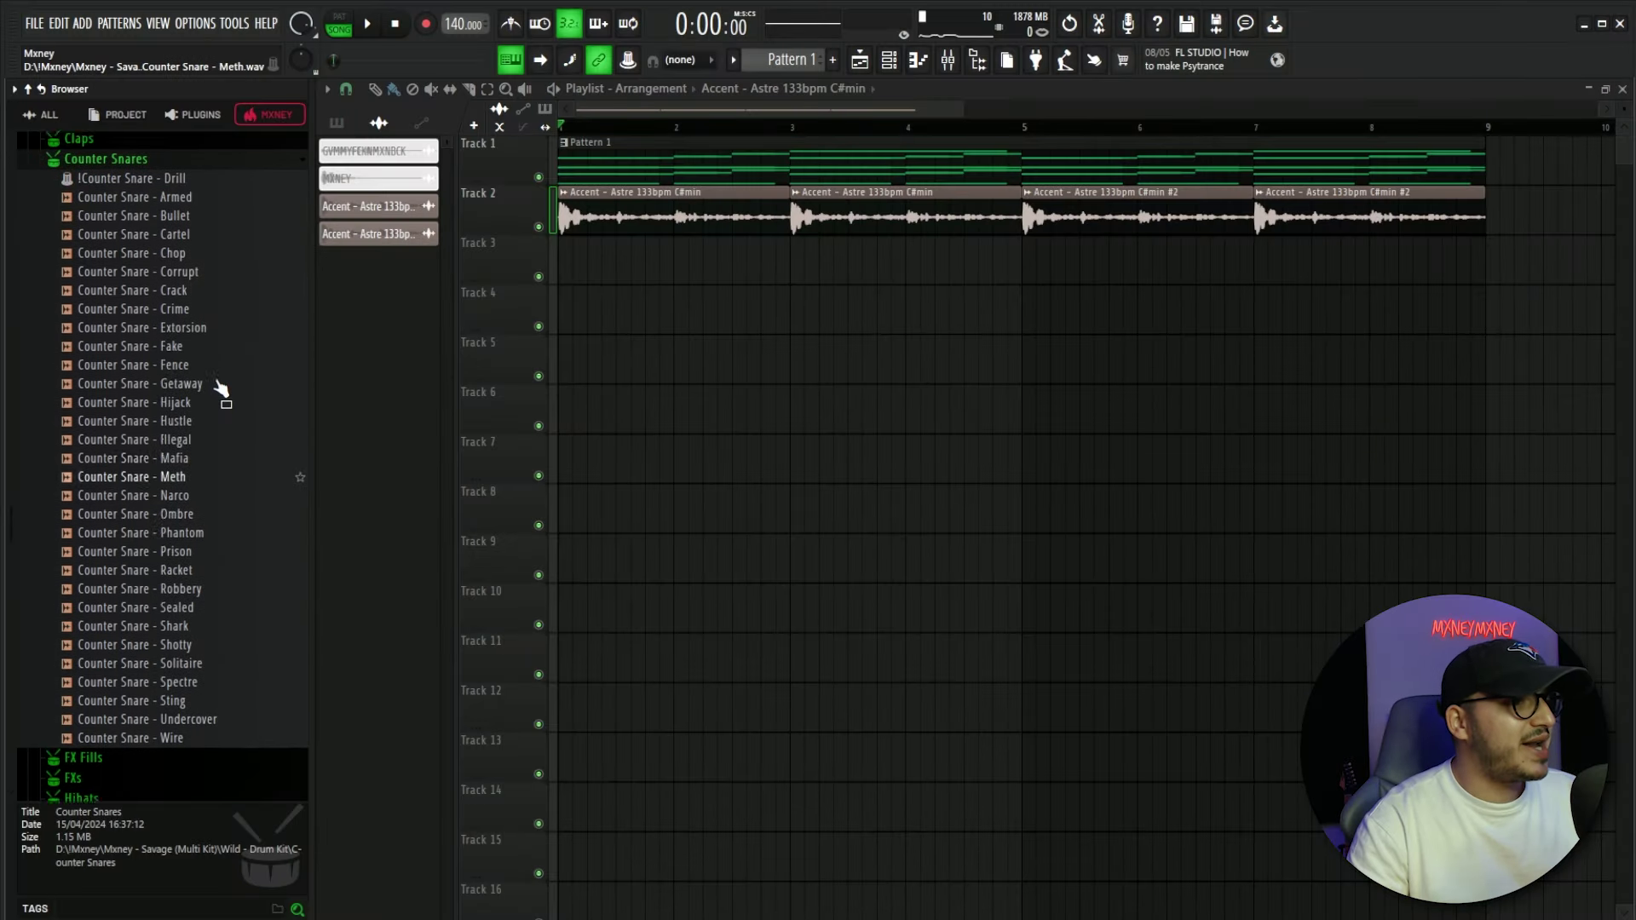
Audition the Counter Snare - Fake and Fence samples and add Counter Snare - Fence to the channel rack
scroll(226, 383, "up", 1)
left_click(236, 376)
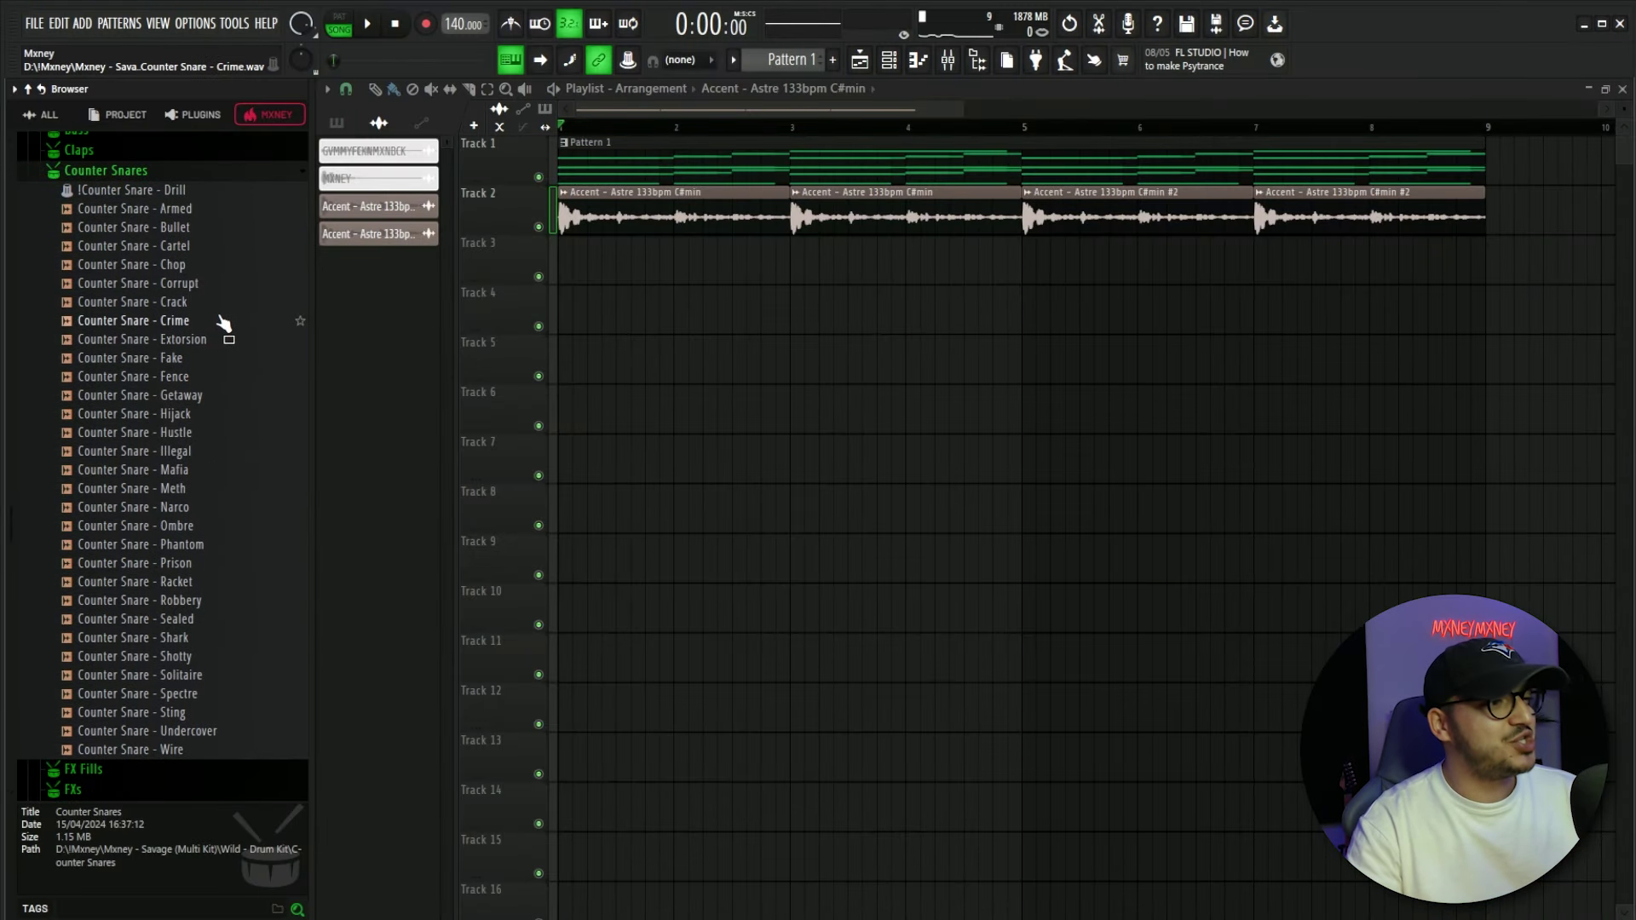
left_click(205, 361)
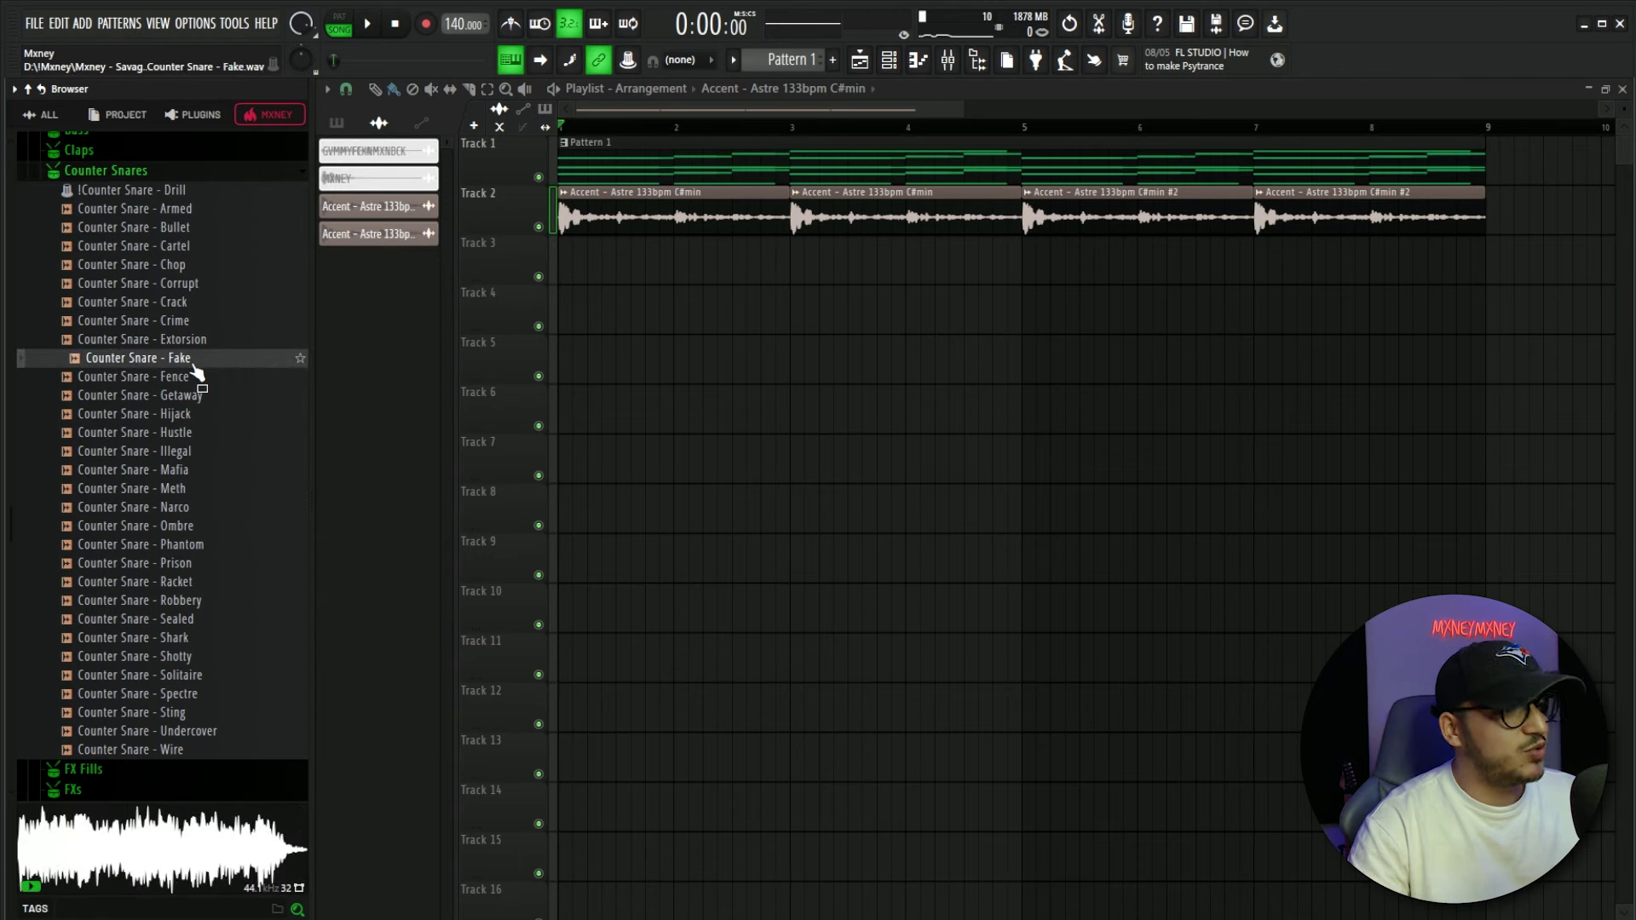
left_click(218, 383)
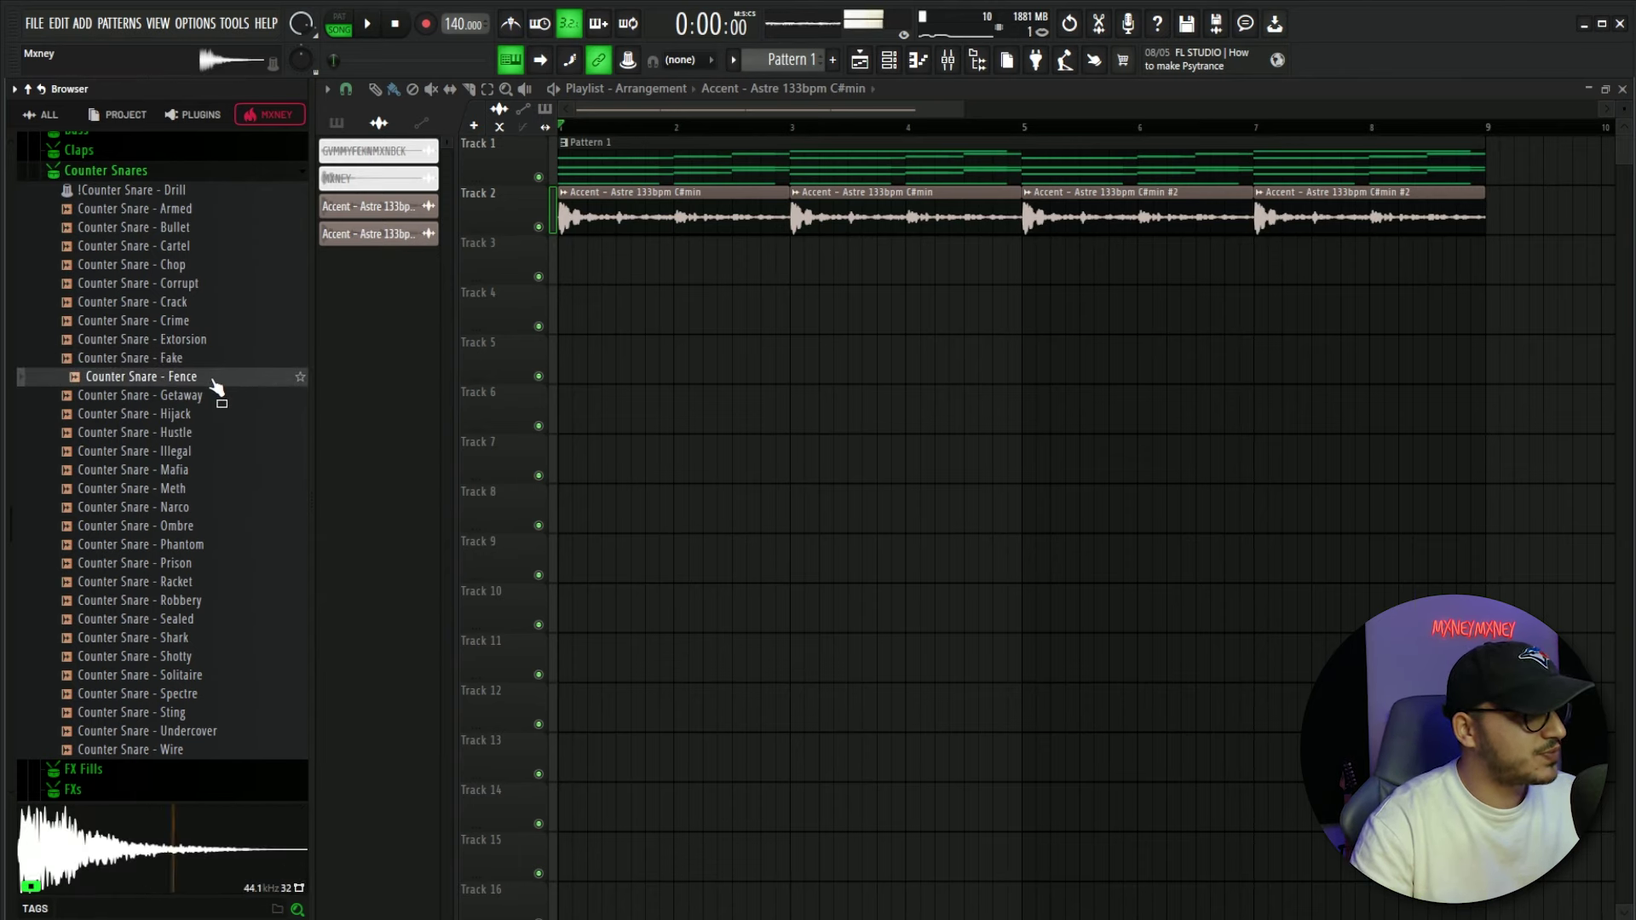
left_click_drag(1002, 56, 1005, 322)
Build a two-bar C5 rhythm for Counter Snare - Fence in the piano roll and play it back
key("F7")
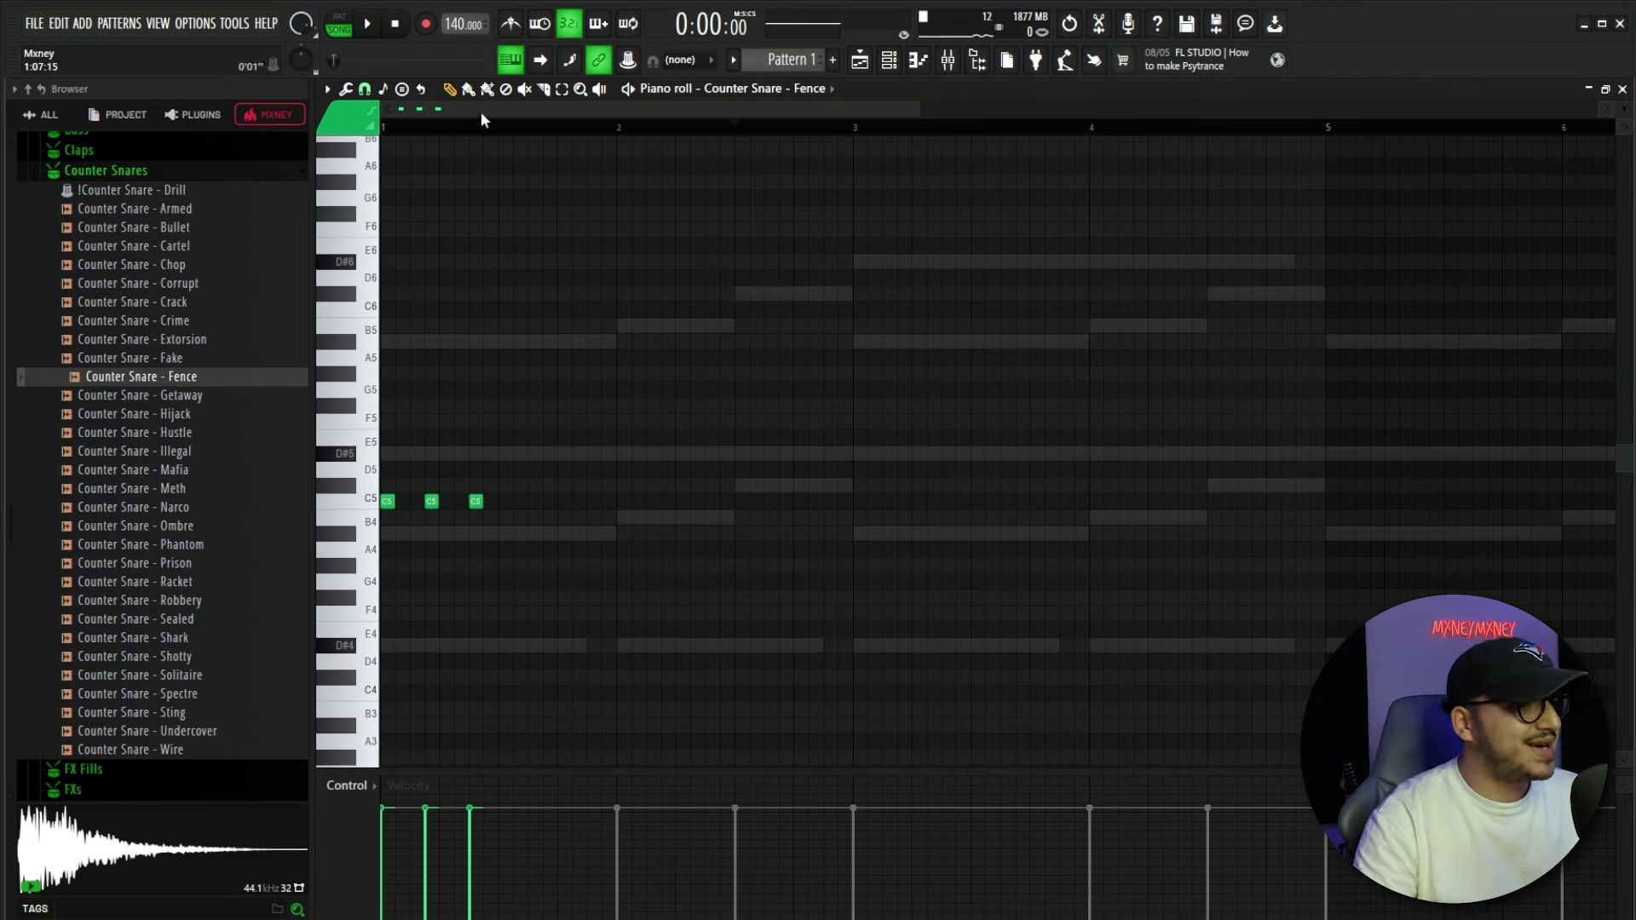
key("space")
key("ctrl+v")
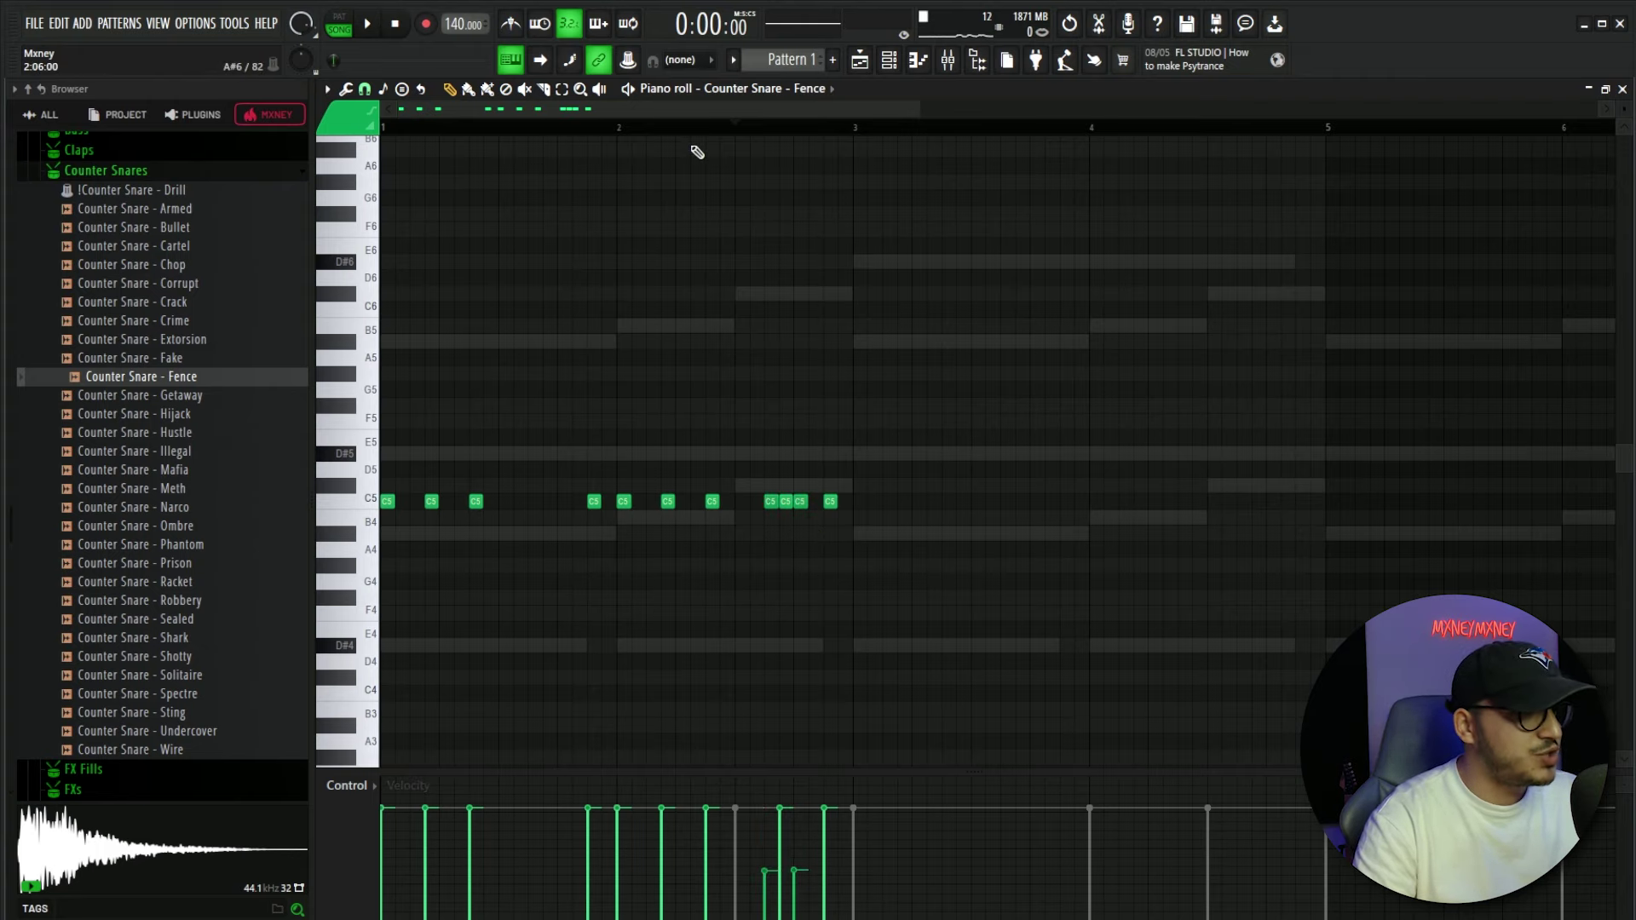
scroll(645, 122, "down", 1)
key("space")
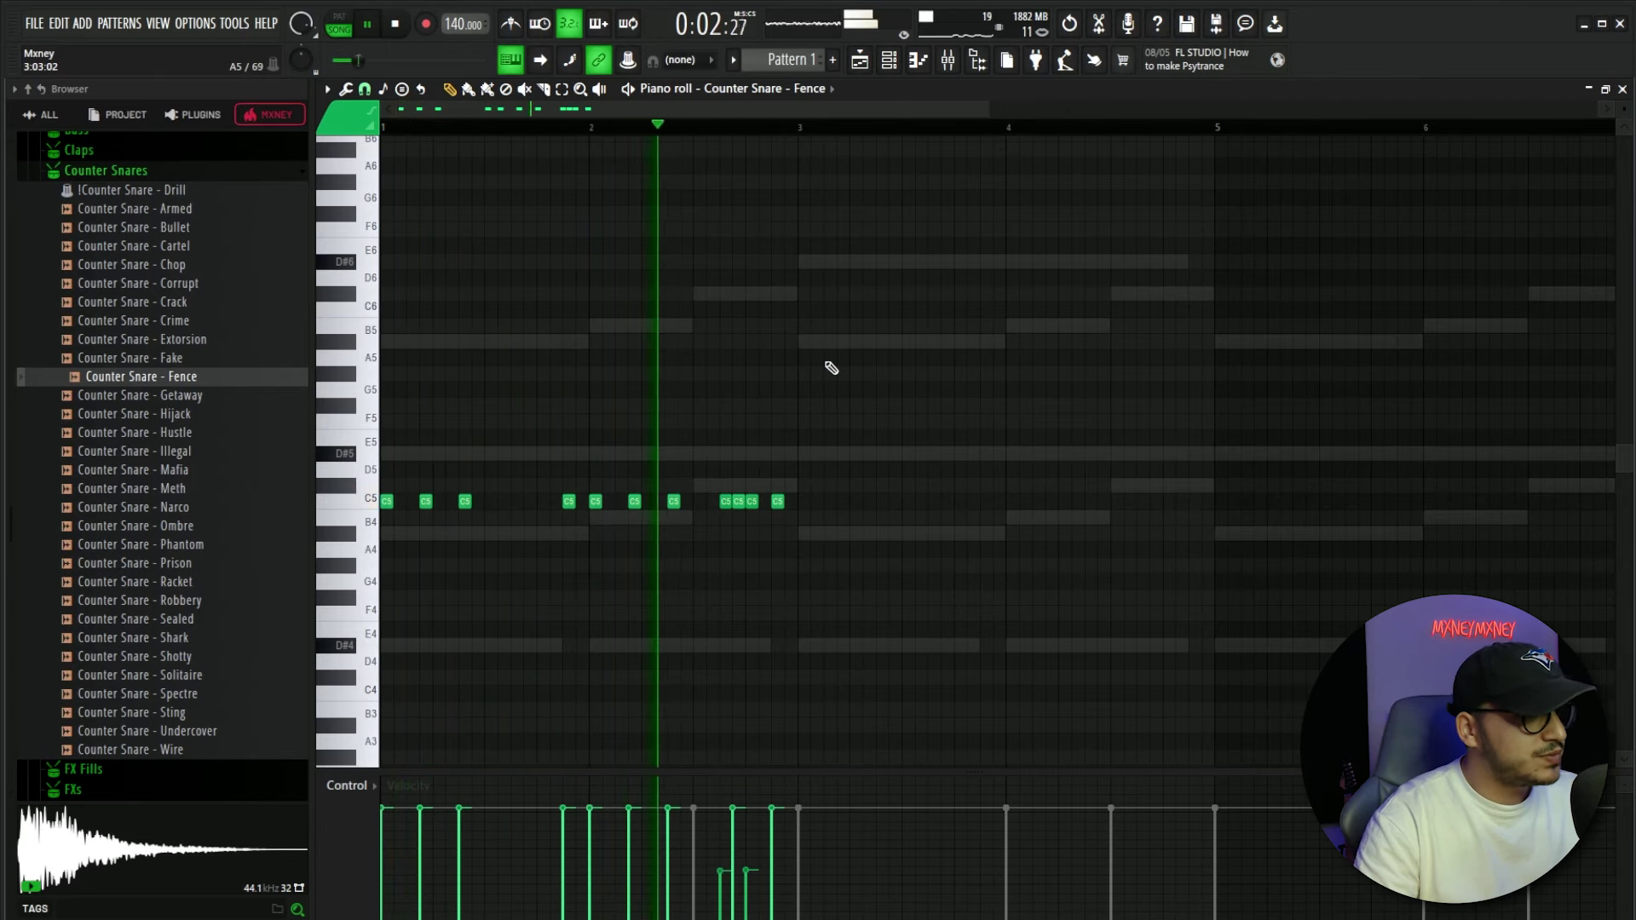
Repeat the two-bar counter snare rhythm in bars 3 and 4 and remove the third note of bar 4's closing roll
left_click_drag(794, 123, 381, 124)
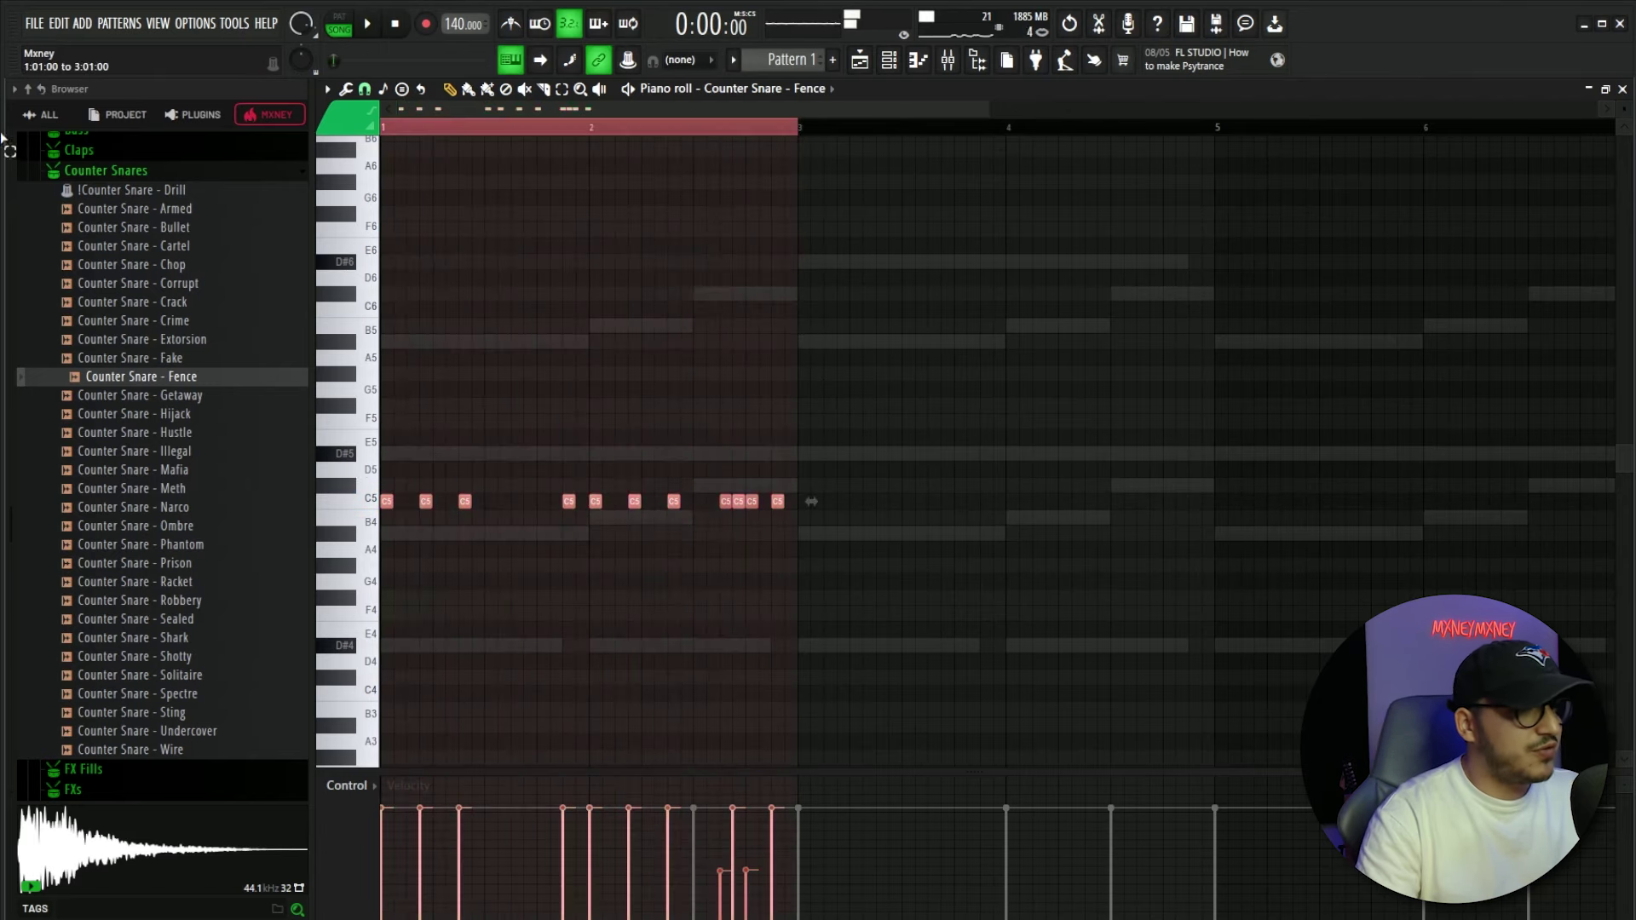
key("ctrl+b")
left_click(1046, 132)
scroll(1047, 132, "up", 3)
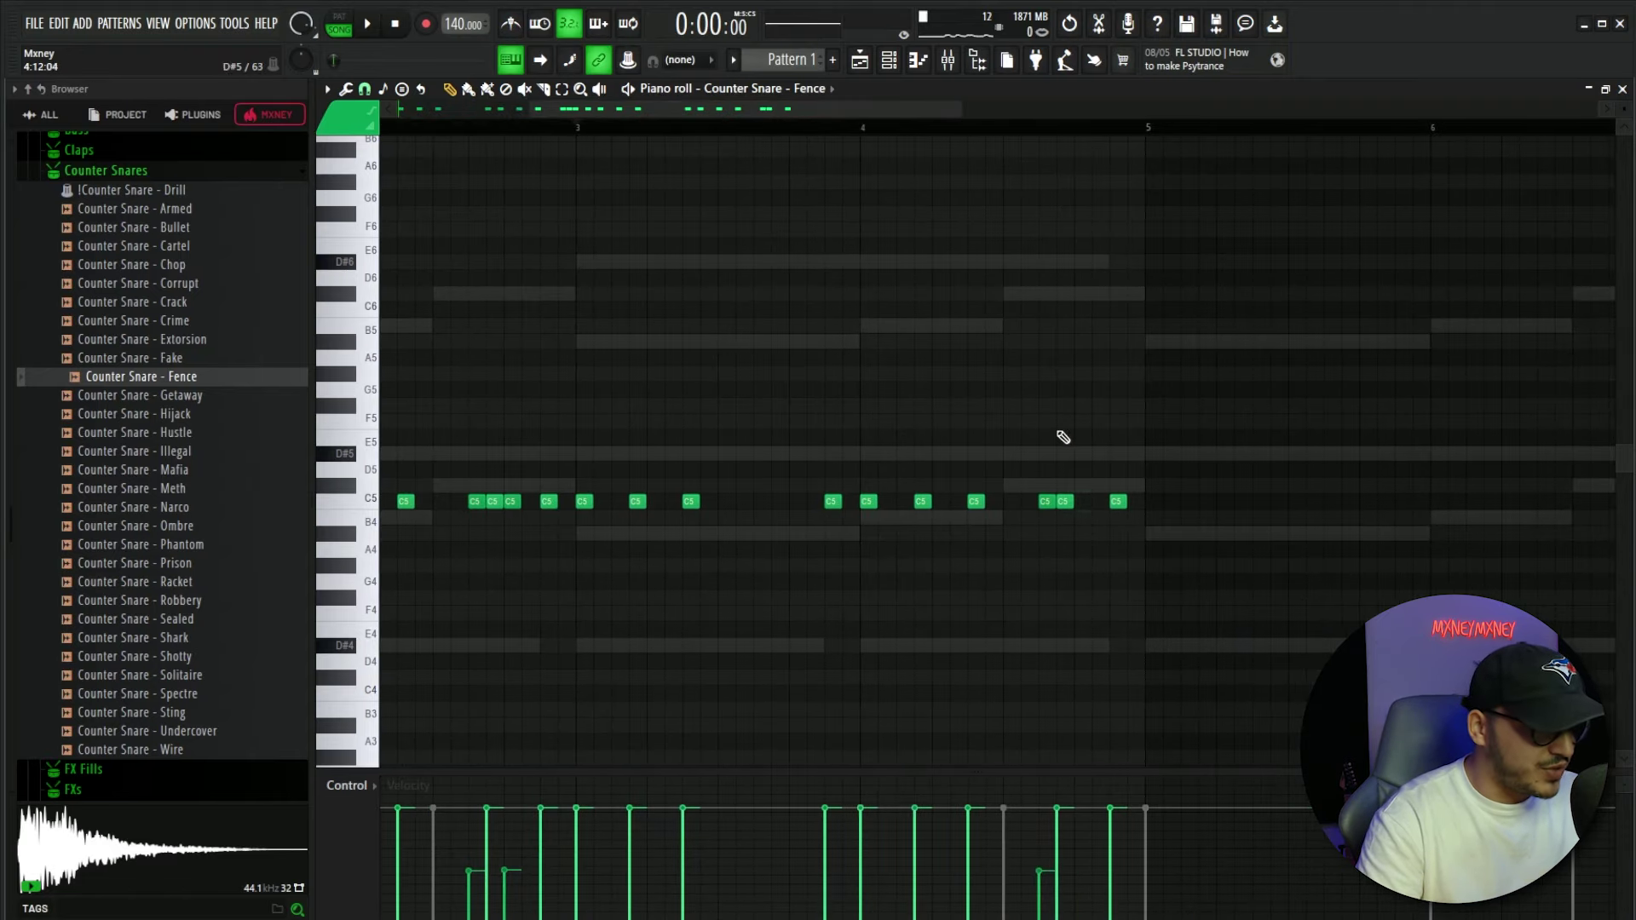
Play back the counter snare part and select its notes in bars 1 to 4
scroll(767, 119, "down", 3)
key("space")
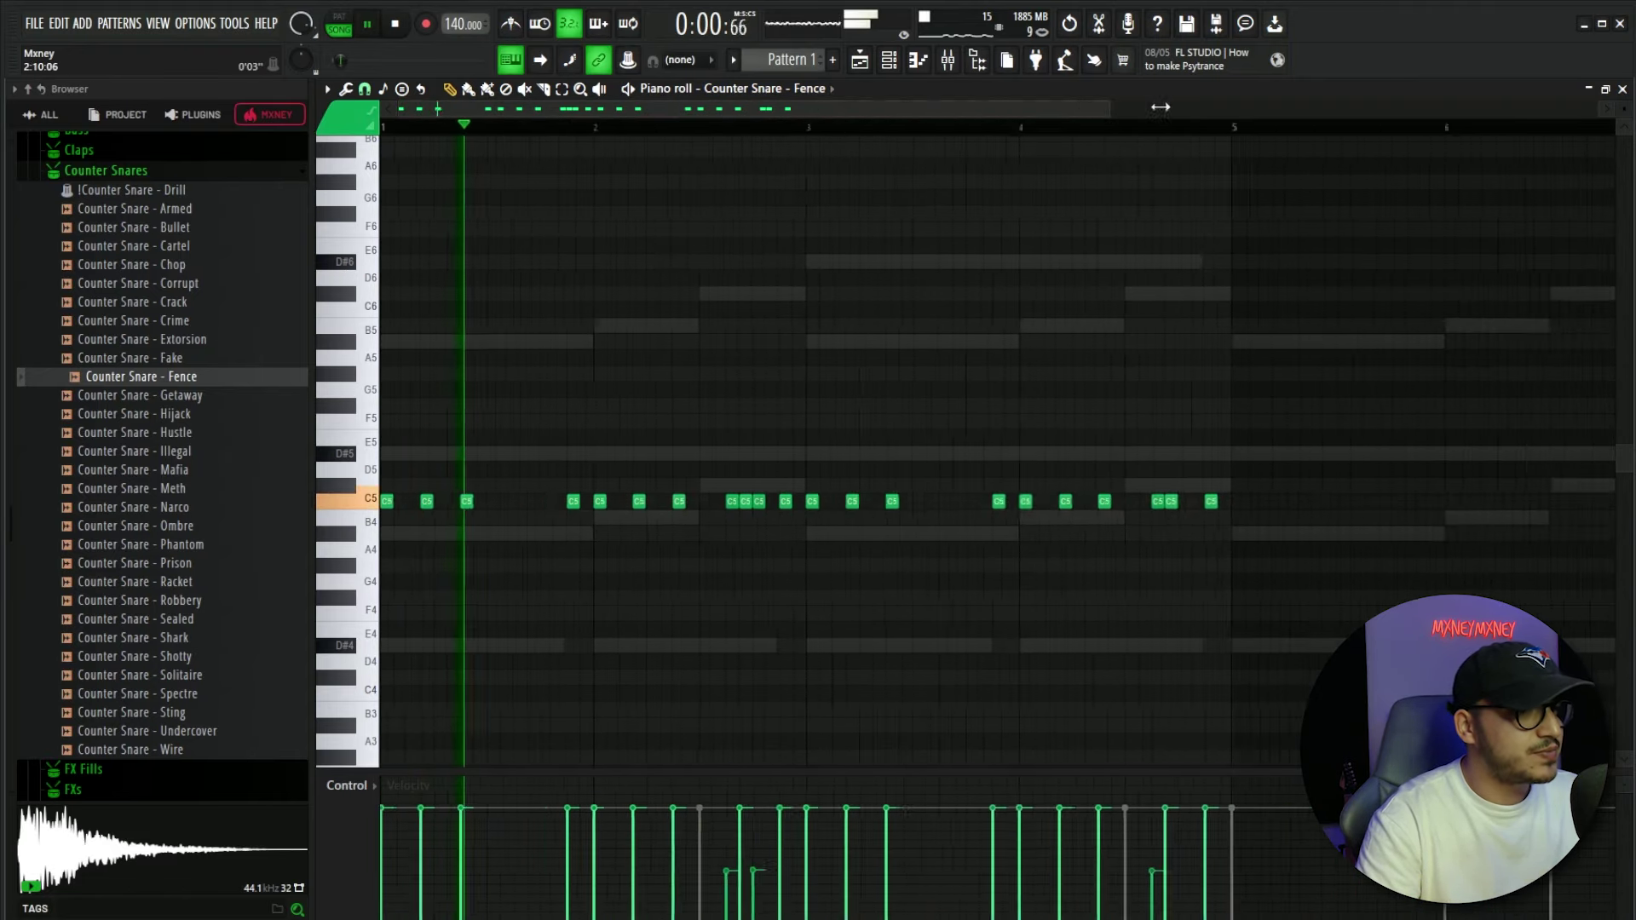
left_click_drag(978, 136, 381, 128)
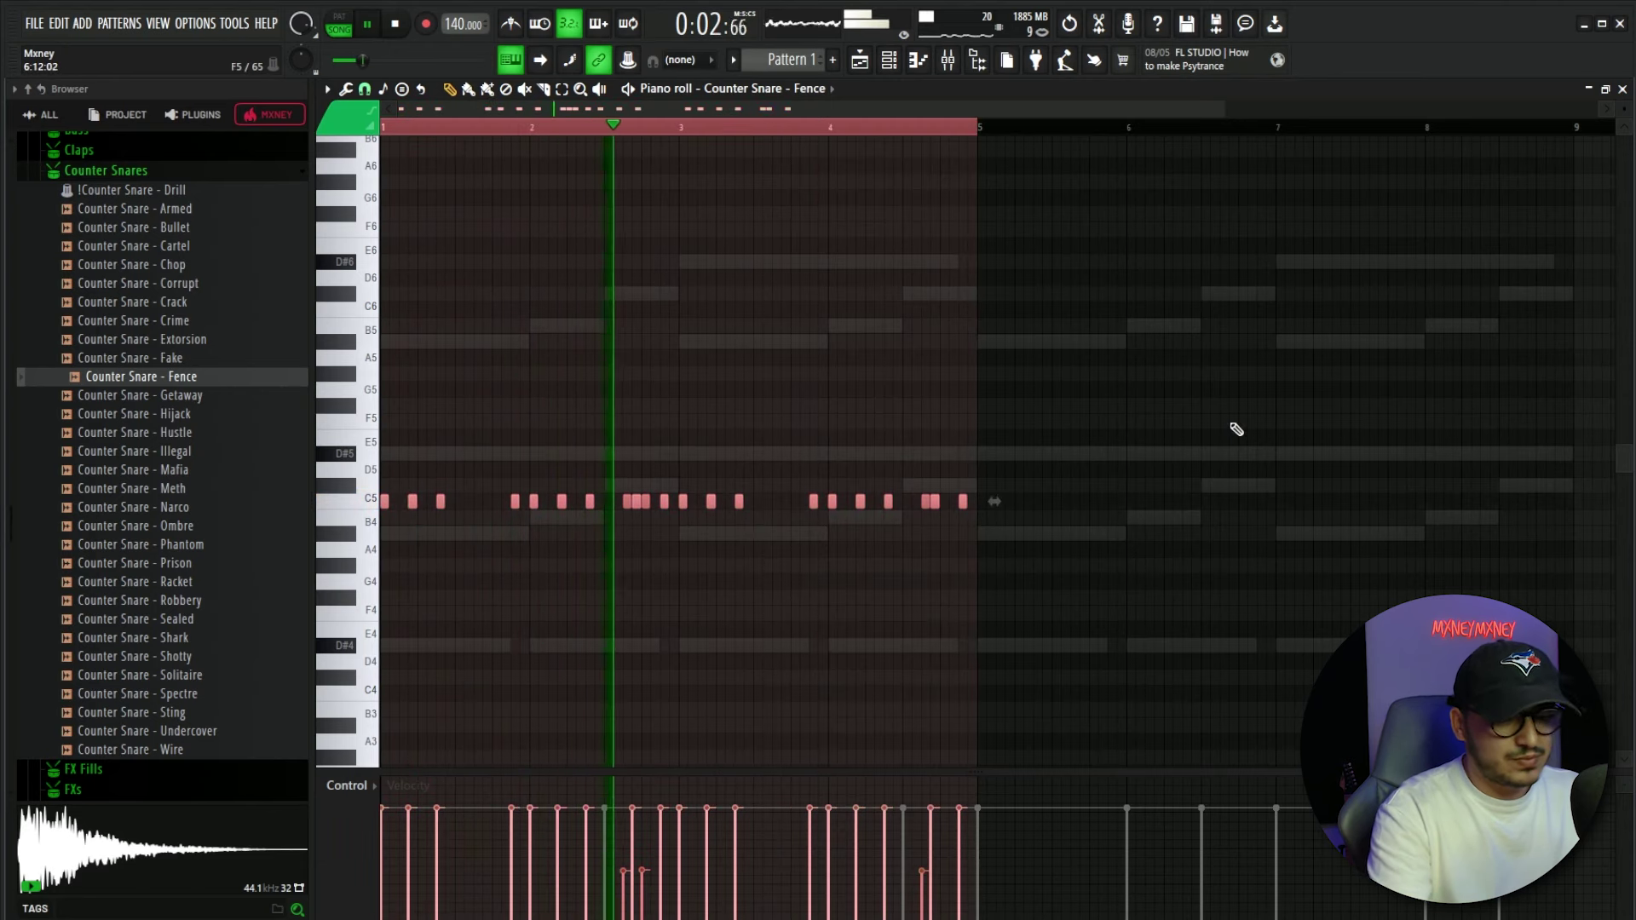
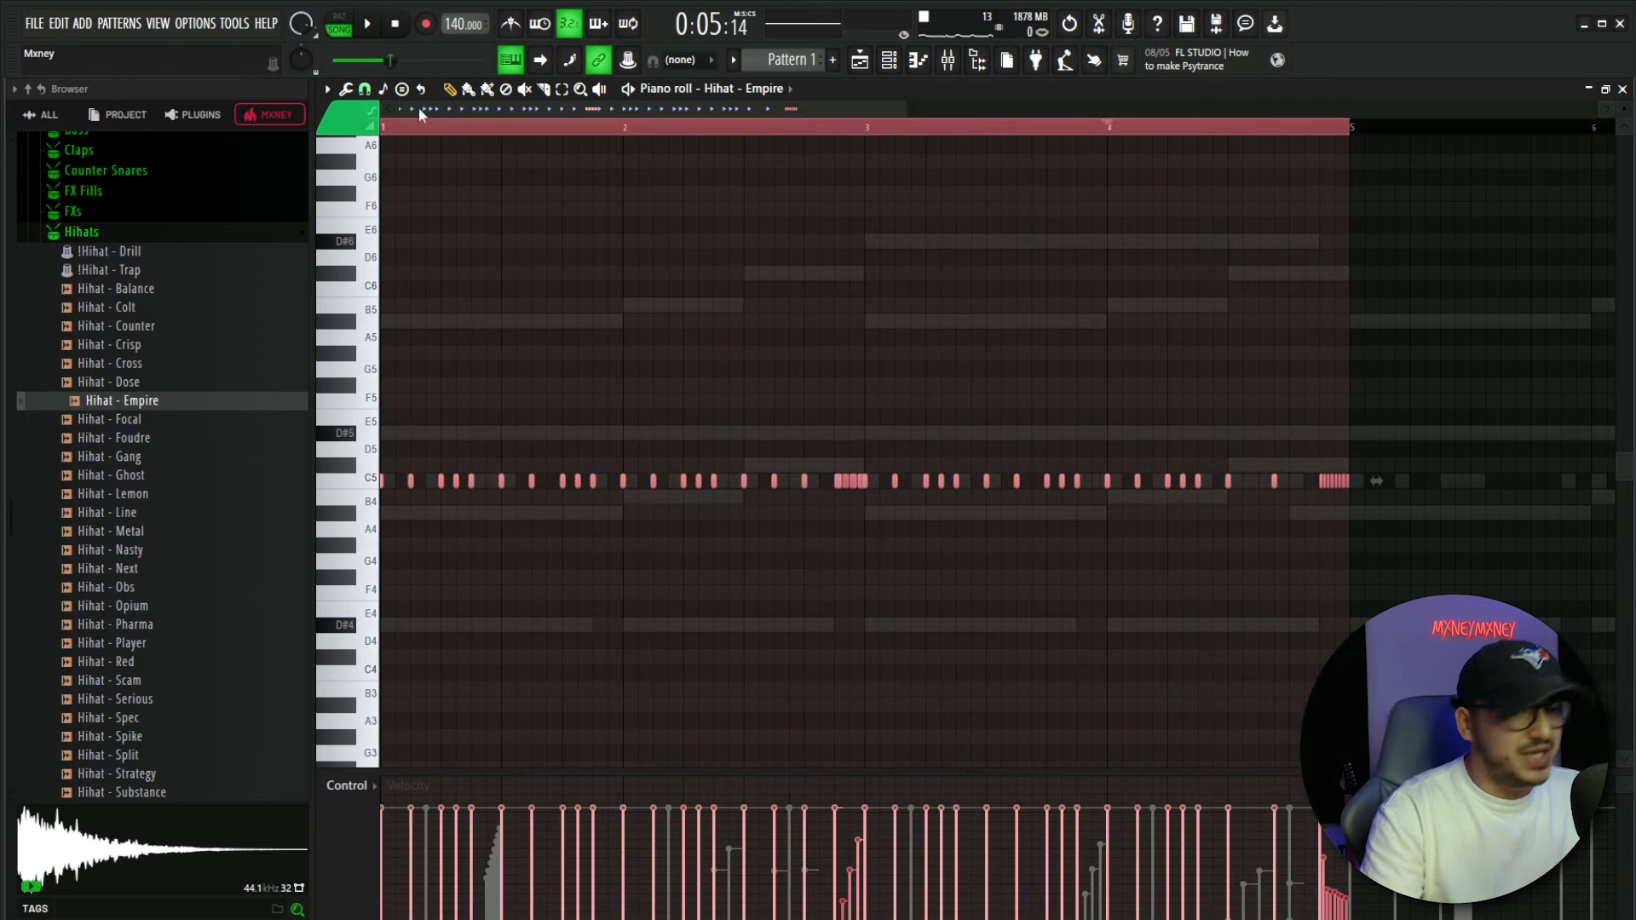
Repeat the four-bar Hihat - Empire rhythm across bars 5 to 8 and clear the selection
left_click_drag(758, 115, 10, 162)
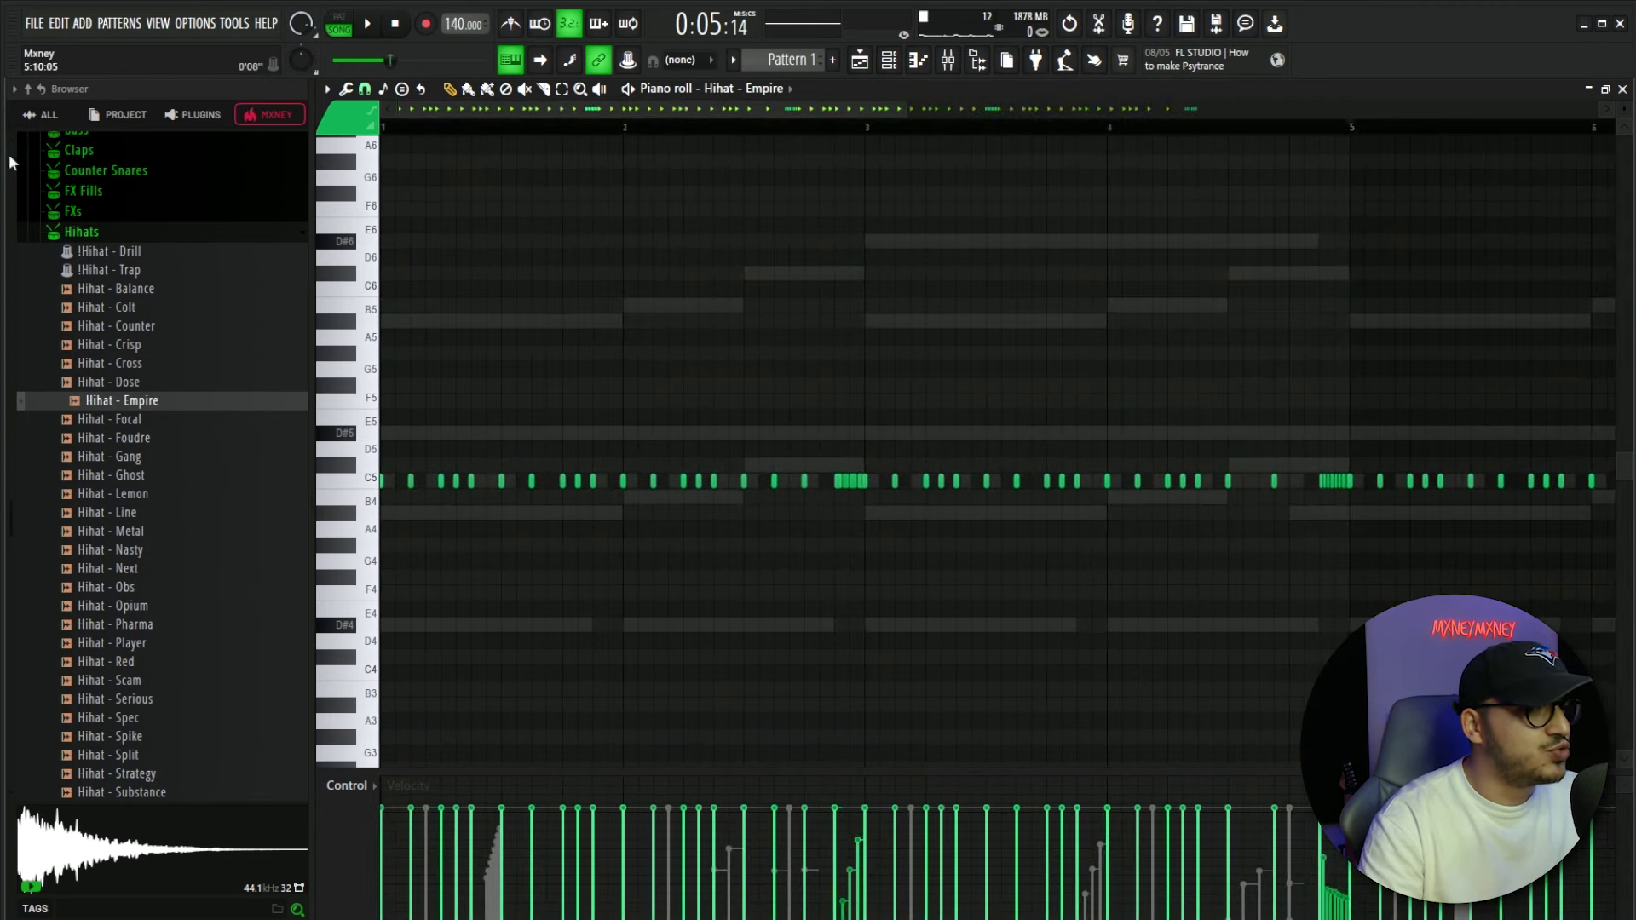
left_click_drag(756, 117, 584, 131)
key("space")
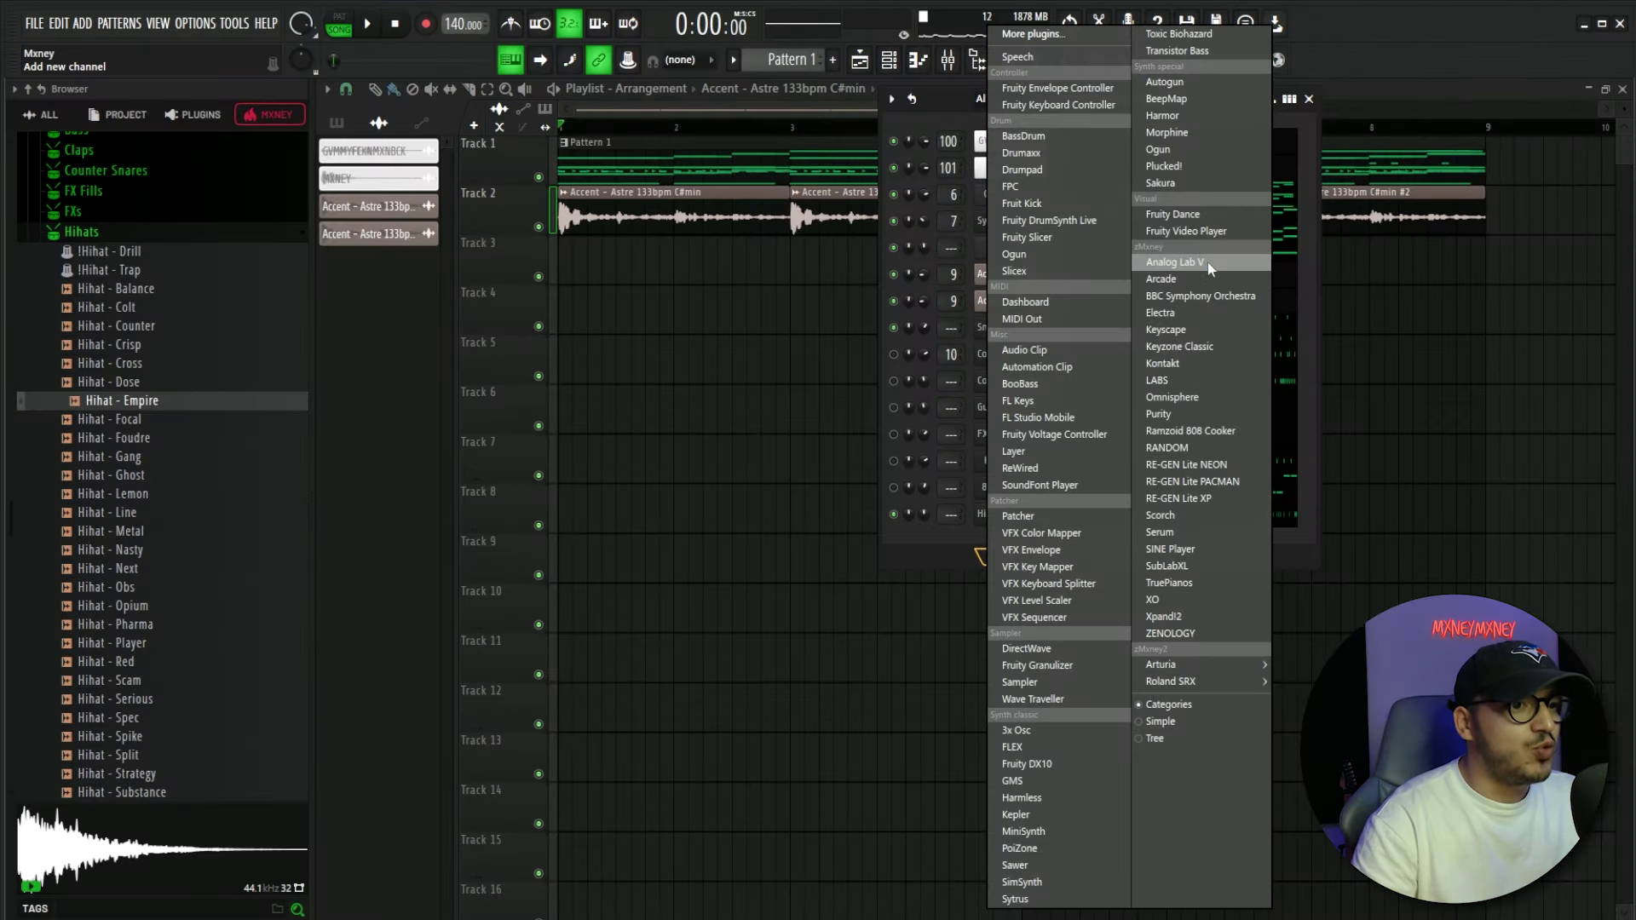
Add an Analog Lab V channel and browse the presets of its Brutal bank
left_click(1202, 262)
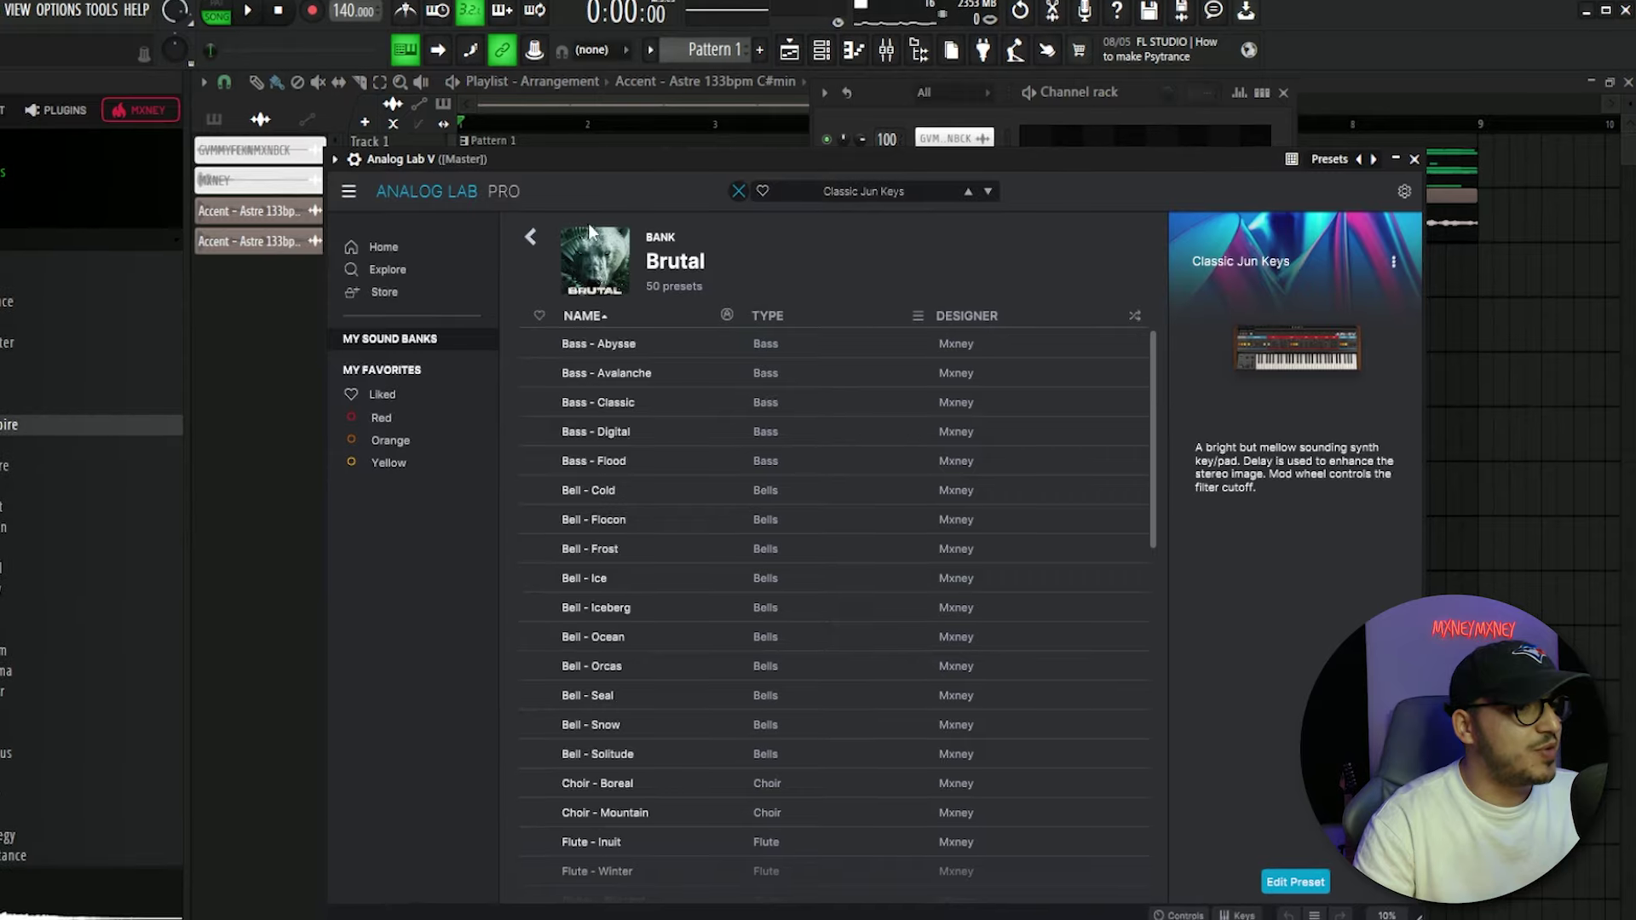
scroll(767, 473, "down", 10)
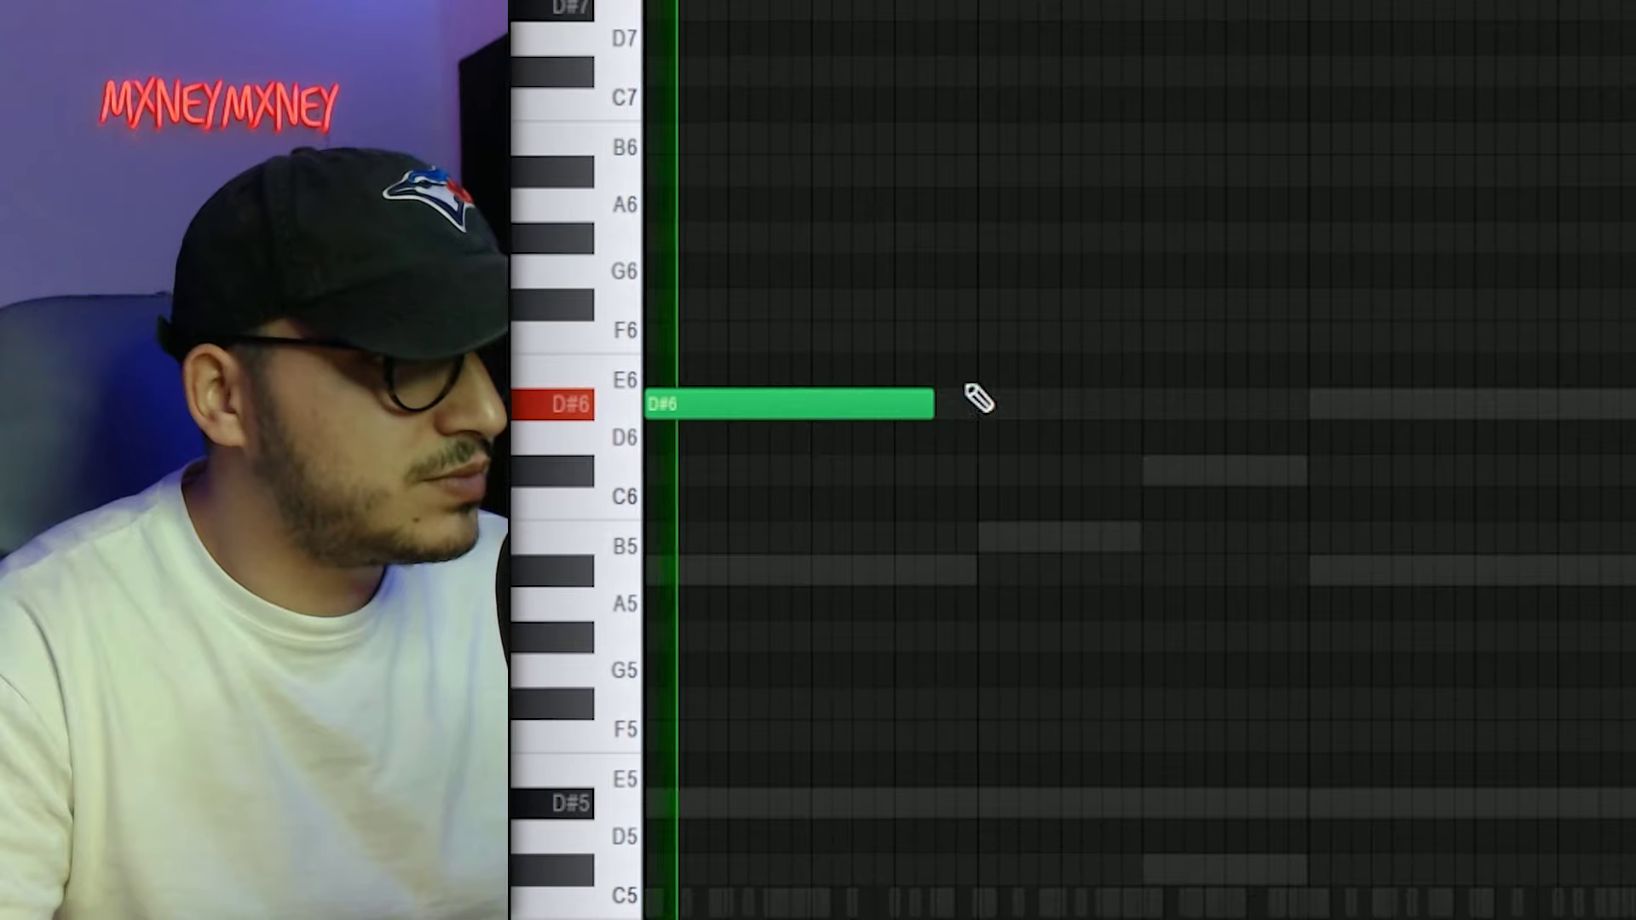
Repeat the D#6 note from bar 1 in bars 2 and 3 while the pattern plays
key("ctrl+a")
key("ctrl+b")
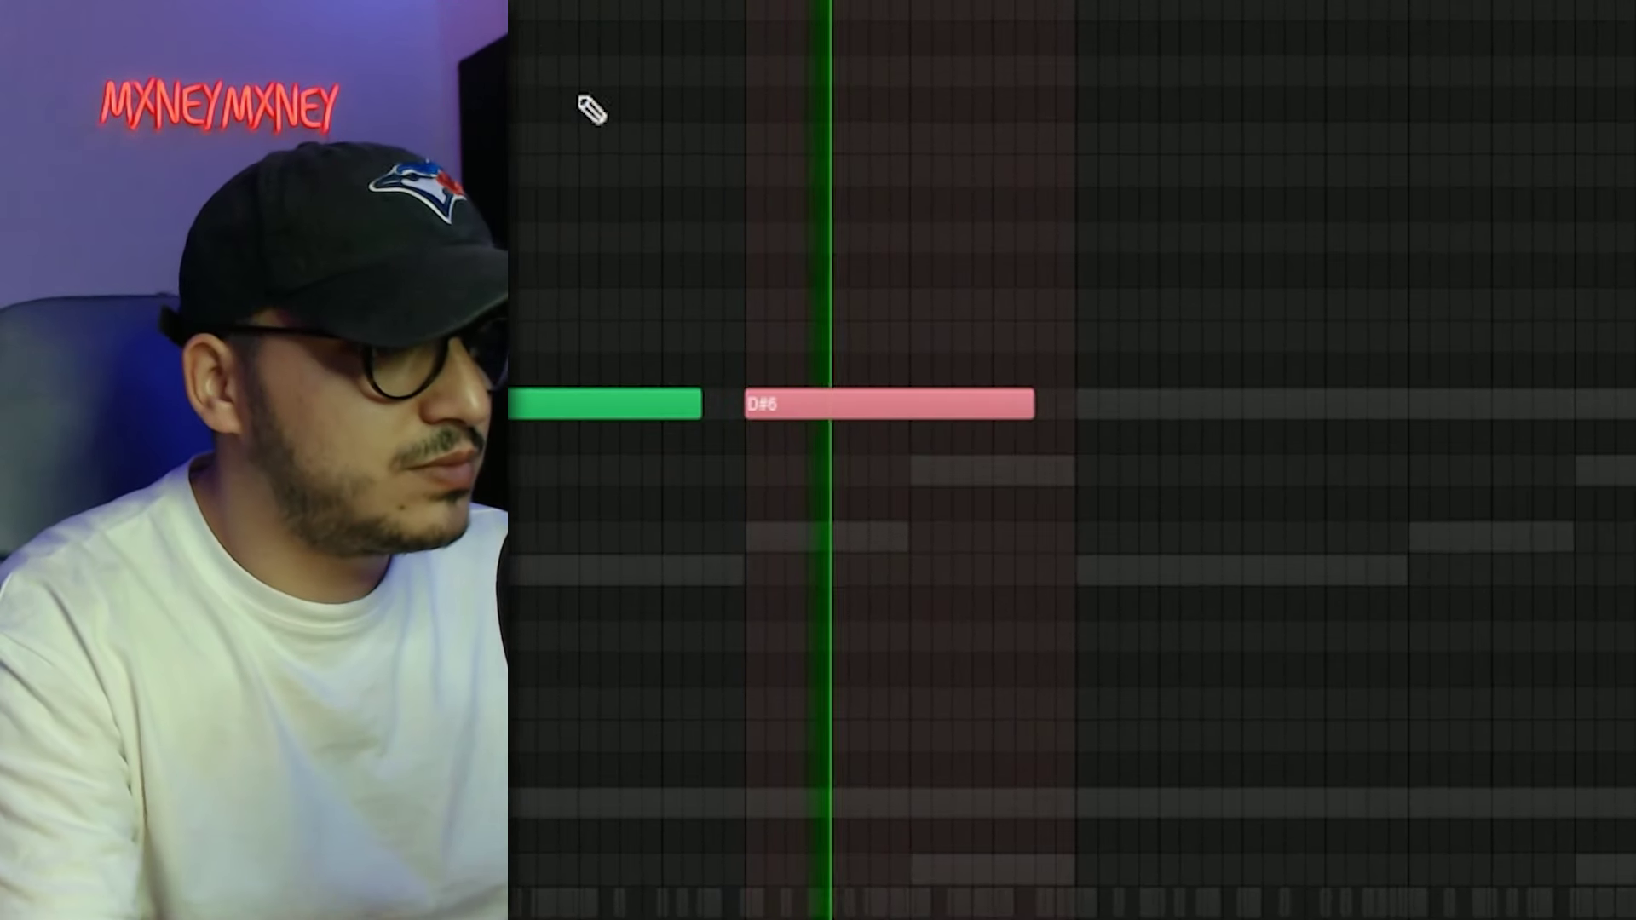
key("ctrl+b")
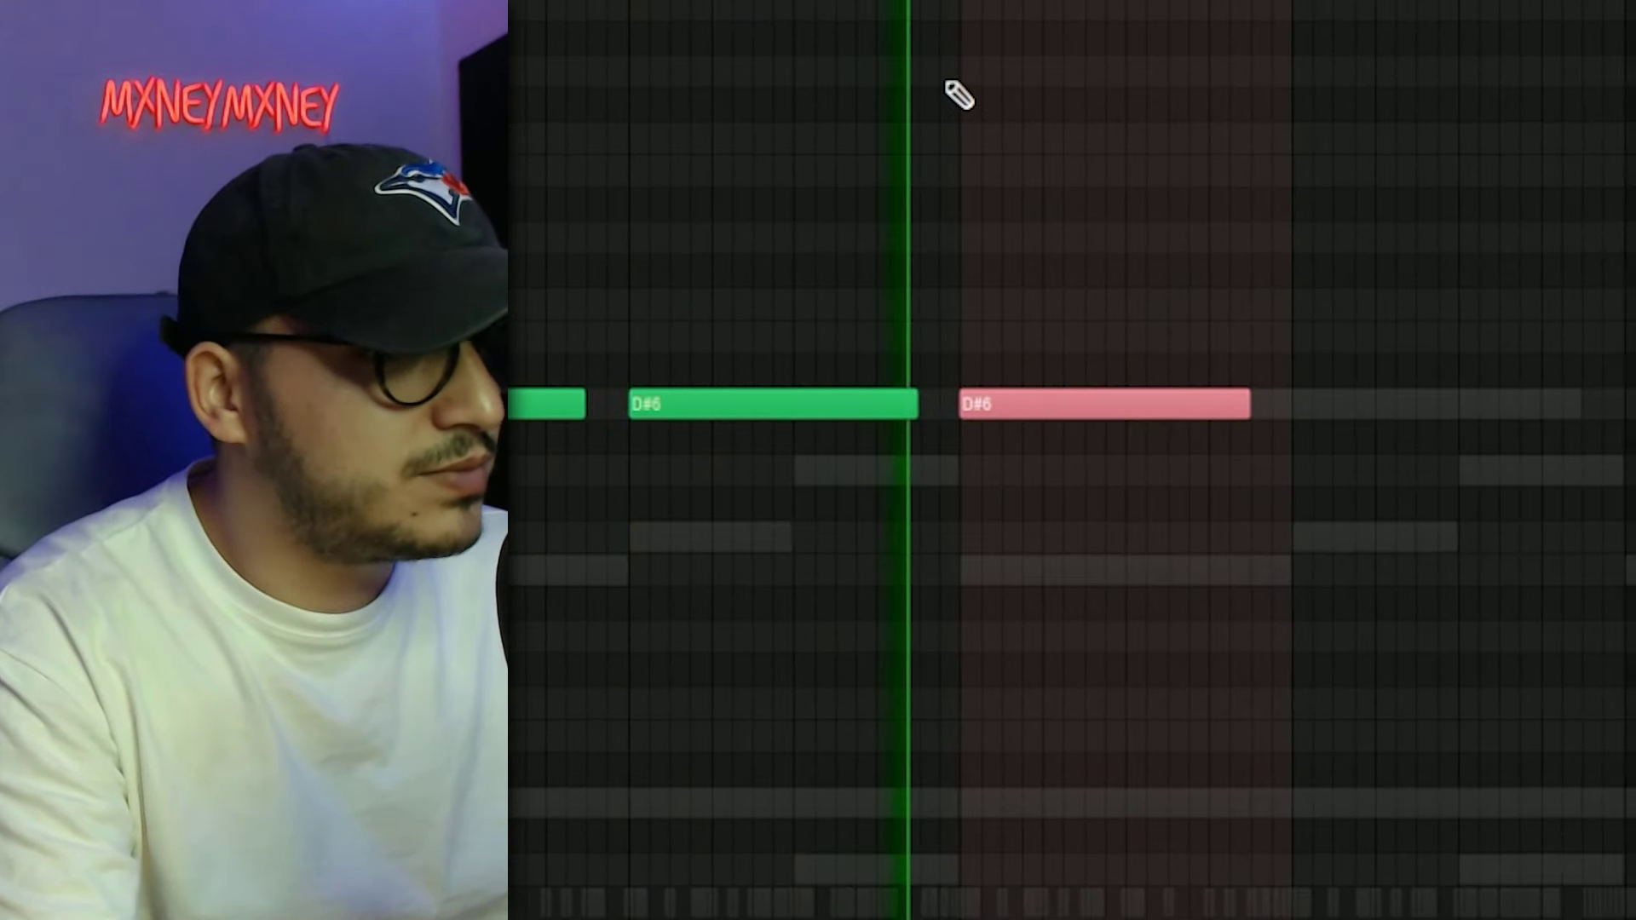
Repeat the D#6 note in bar 4, copy the four-bar phrase across bars 5 to 8, and clear the selection
key("ctrl+b")
key("ctrl+d")
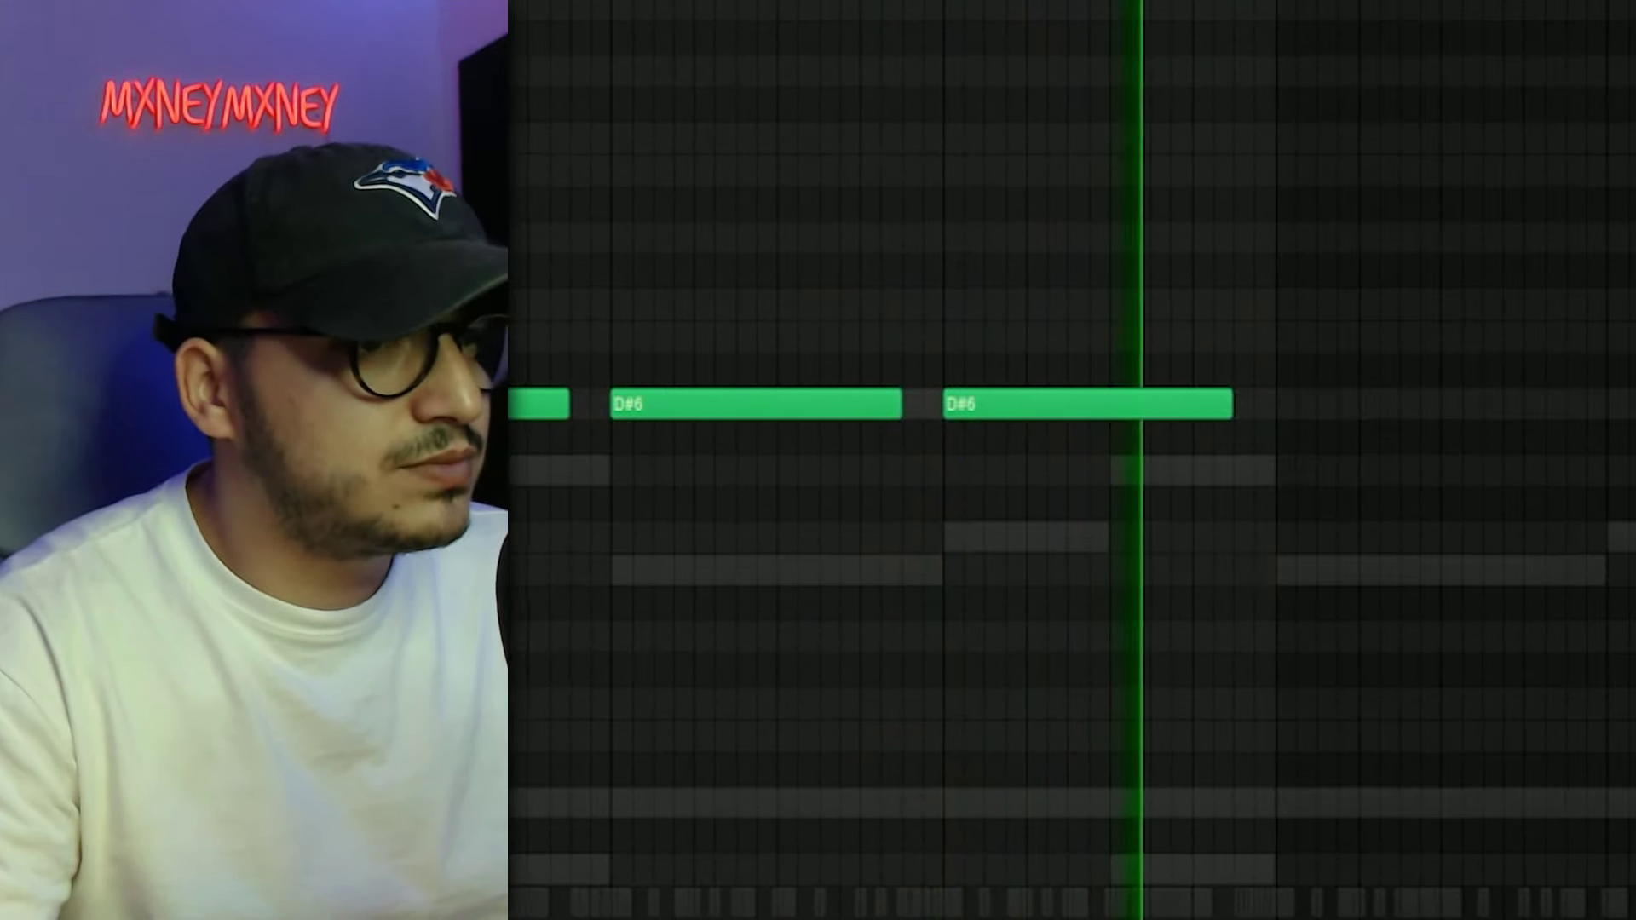
key("ctrl+a")
key("ctrl+b")
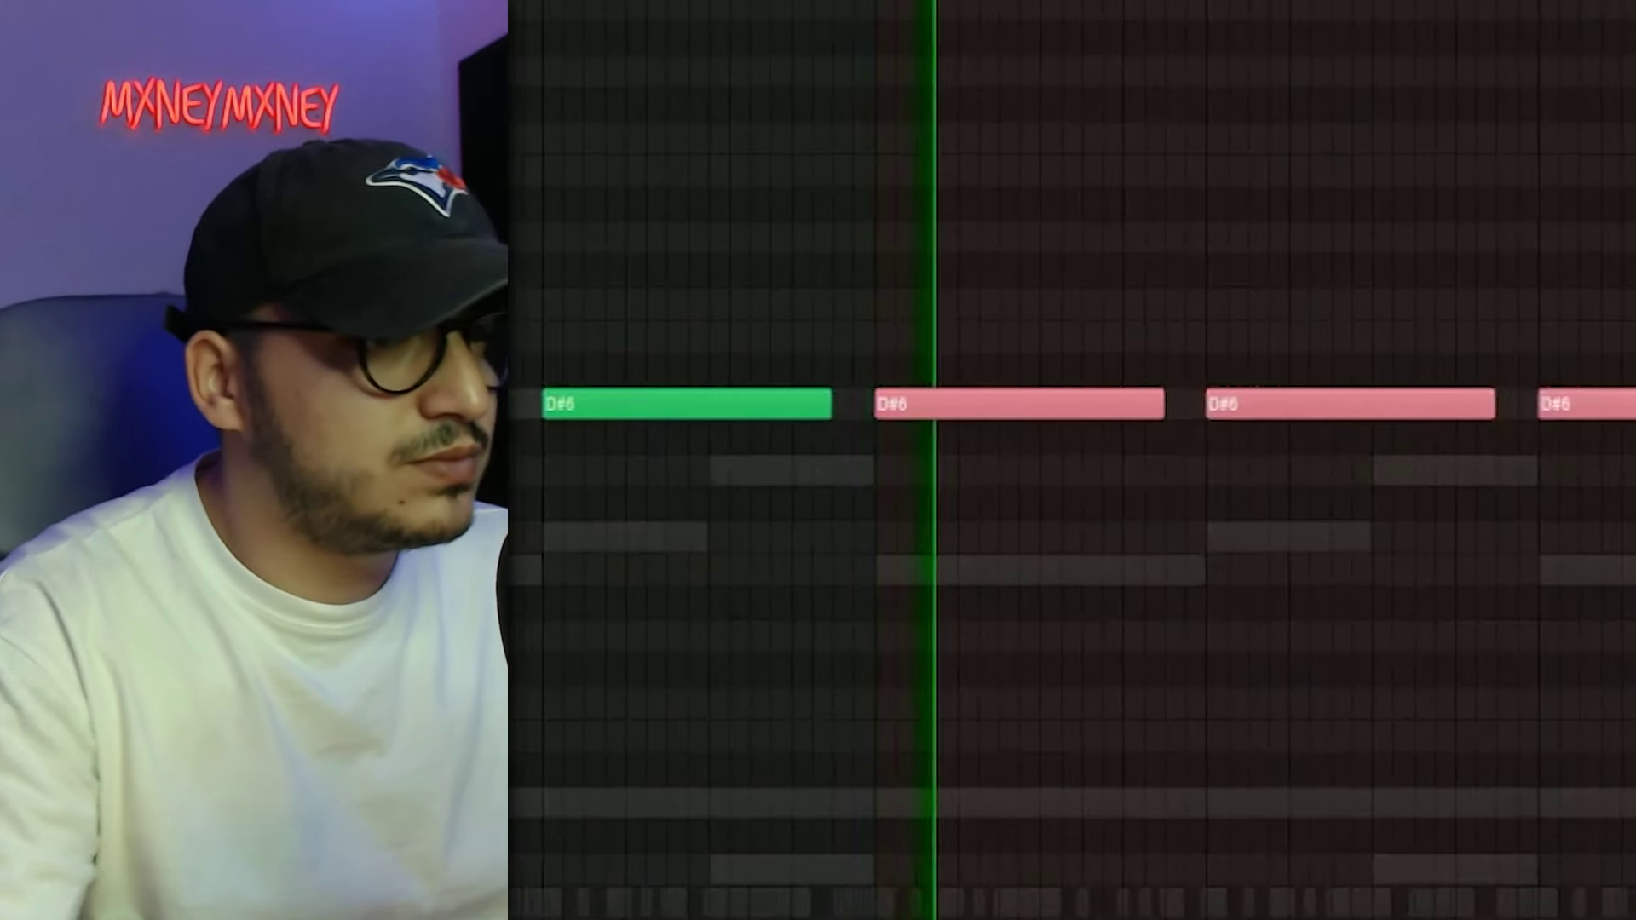
key("ctrl+d")
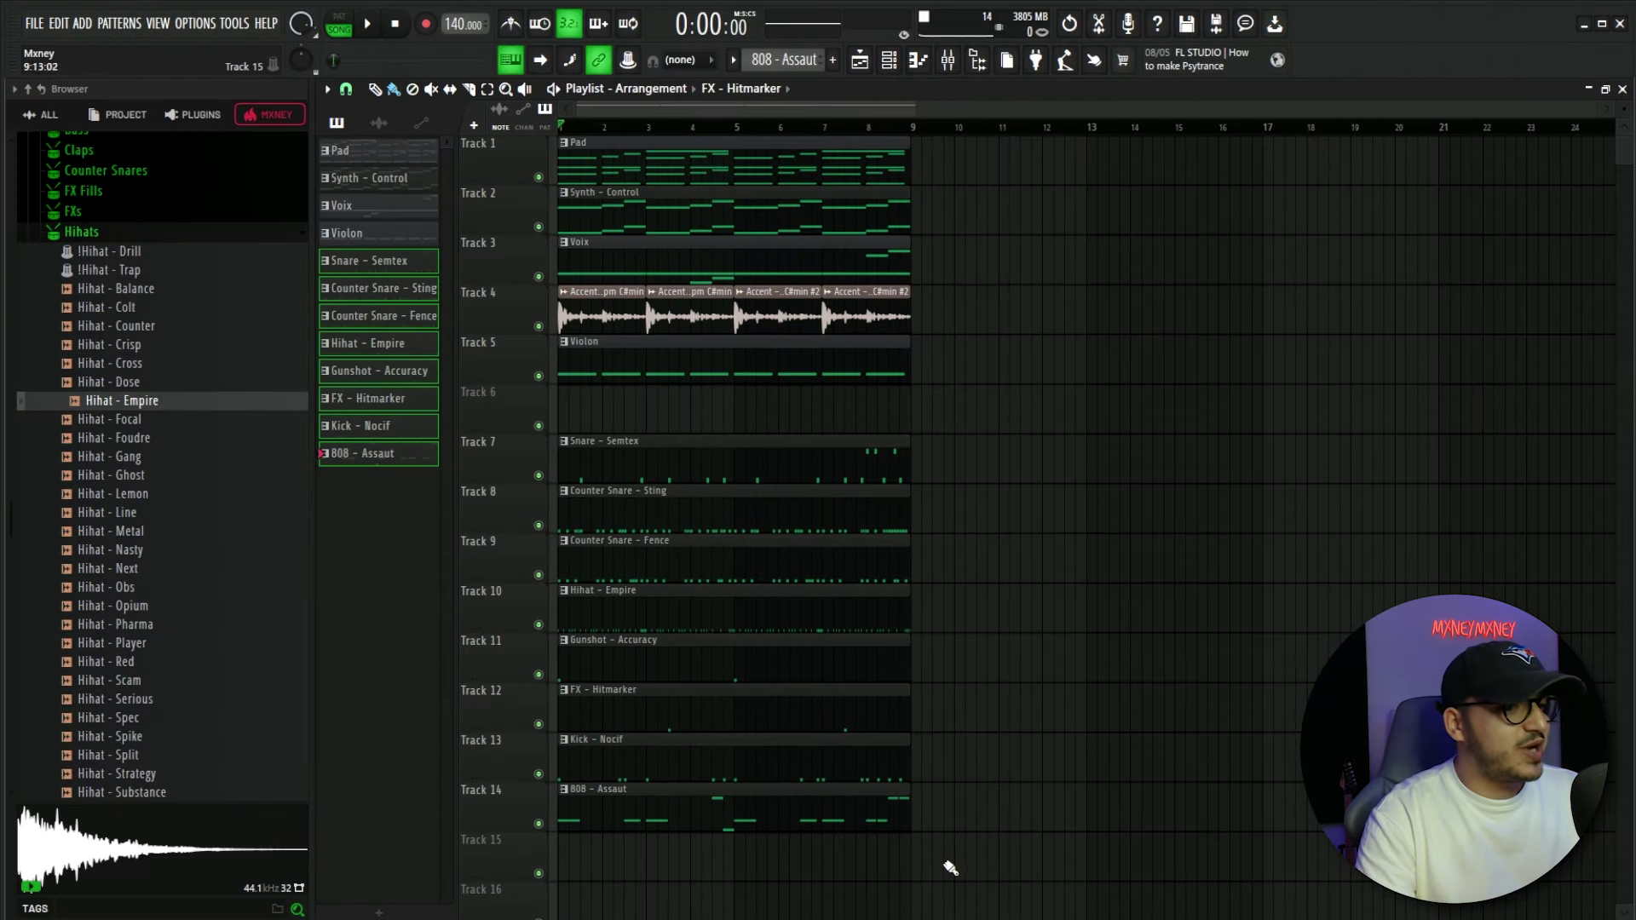
Duplicate the whole eight-bar arrangement three times to fill bars 9 to 32, and clear the selection
key("ctrl+a")
key("ctrl+b")
key("ctrl+b")
key("ctrl+b")
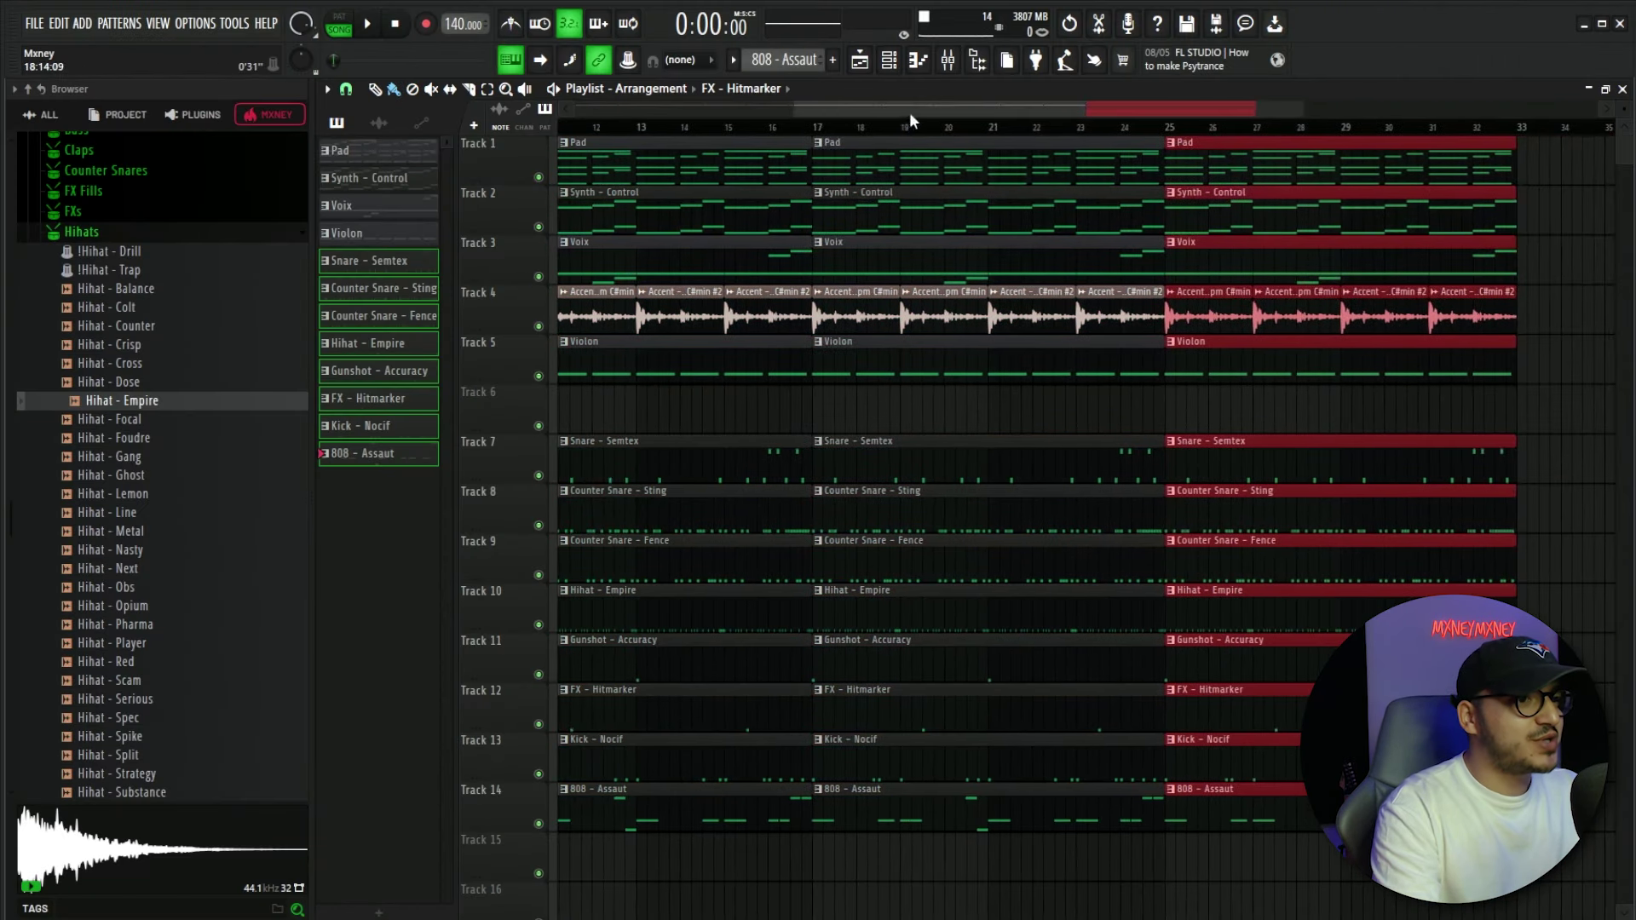
left_click_drag(793, 100, 563, 101)
left_click(688, 421)
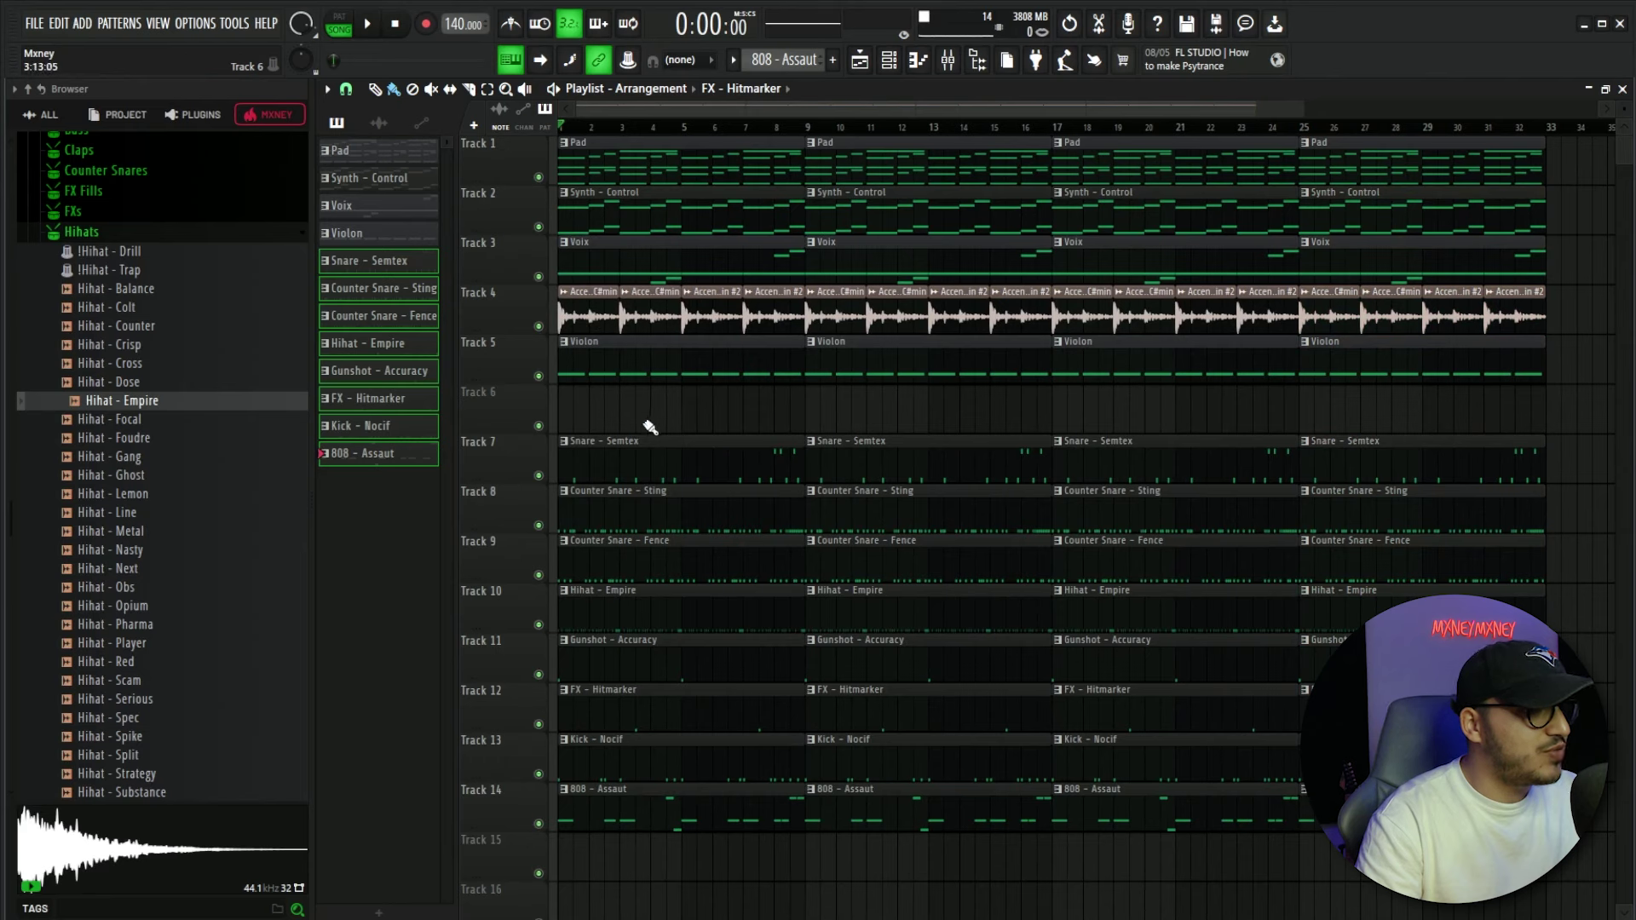
Delete the Violon, Snare - Semtex, Counter Snare - Sting, Hihat, Gunshot, FX, Kick and 808 clips from bars 1 to 8
right_click(662, 372)
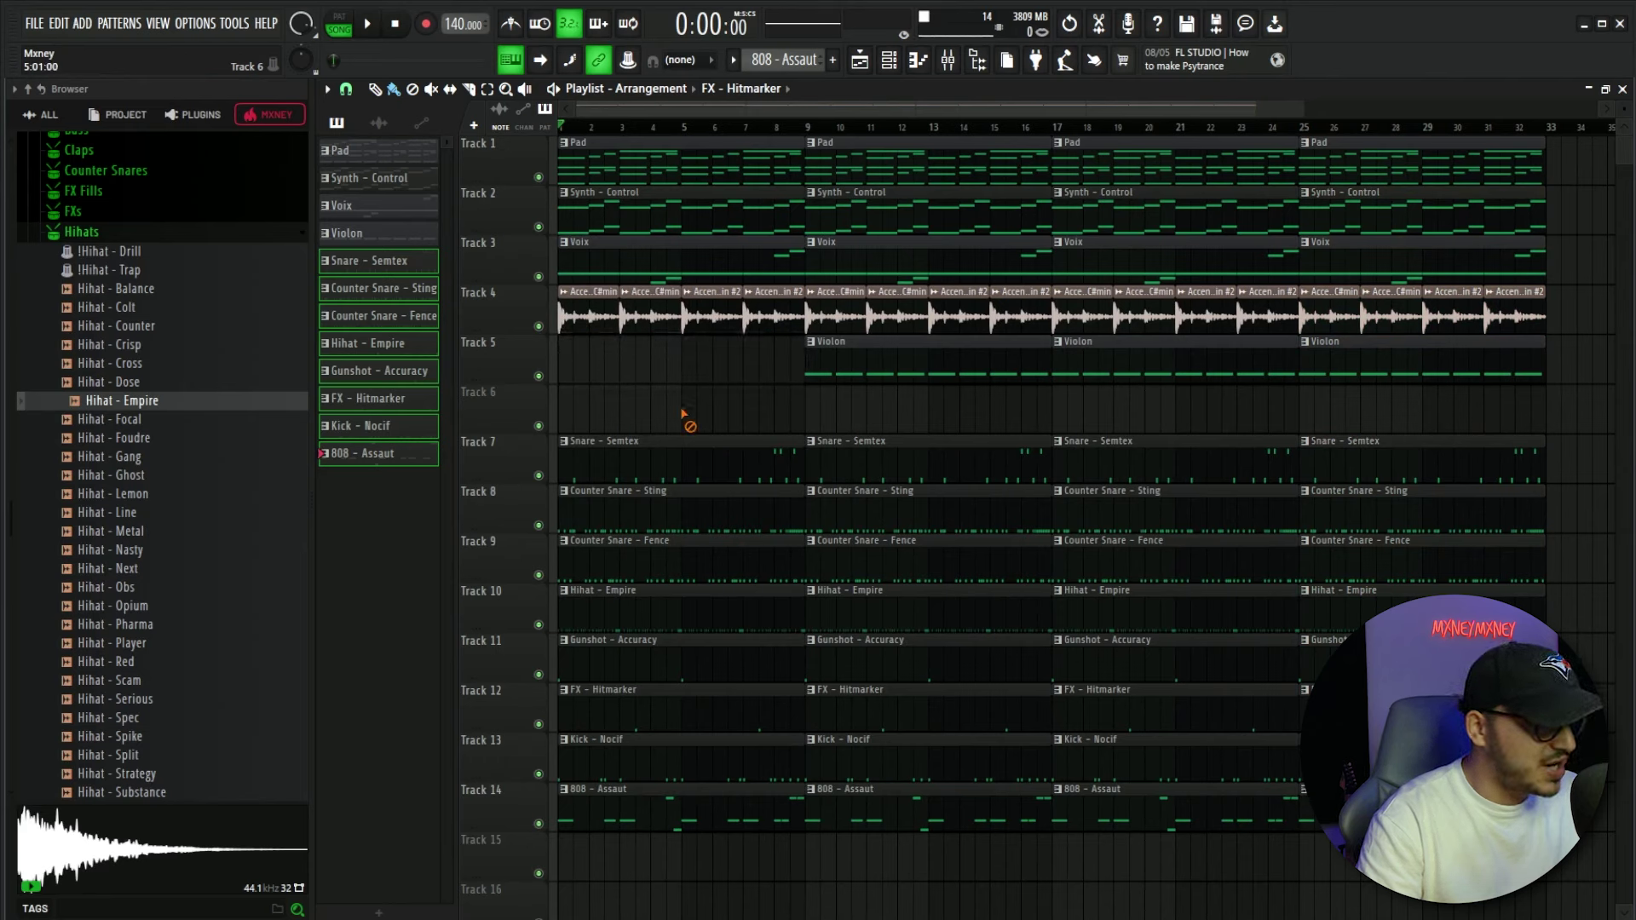
right_click(686, 460)
right_click(692, 511)
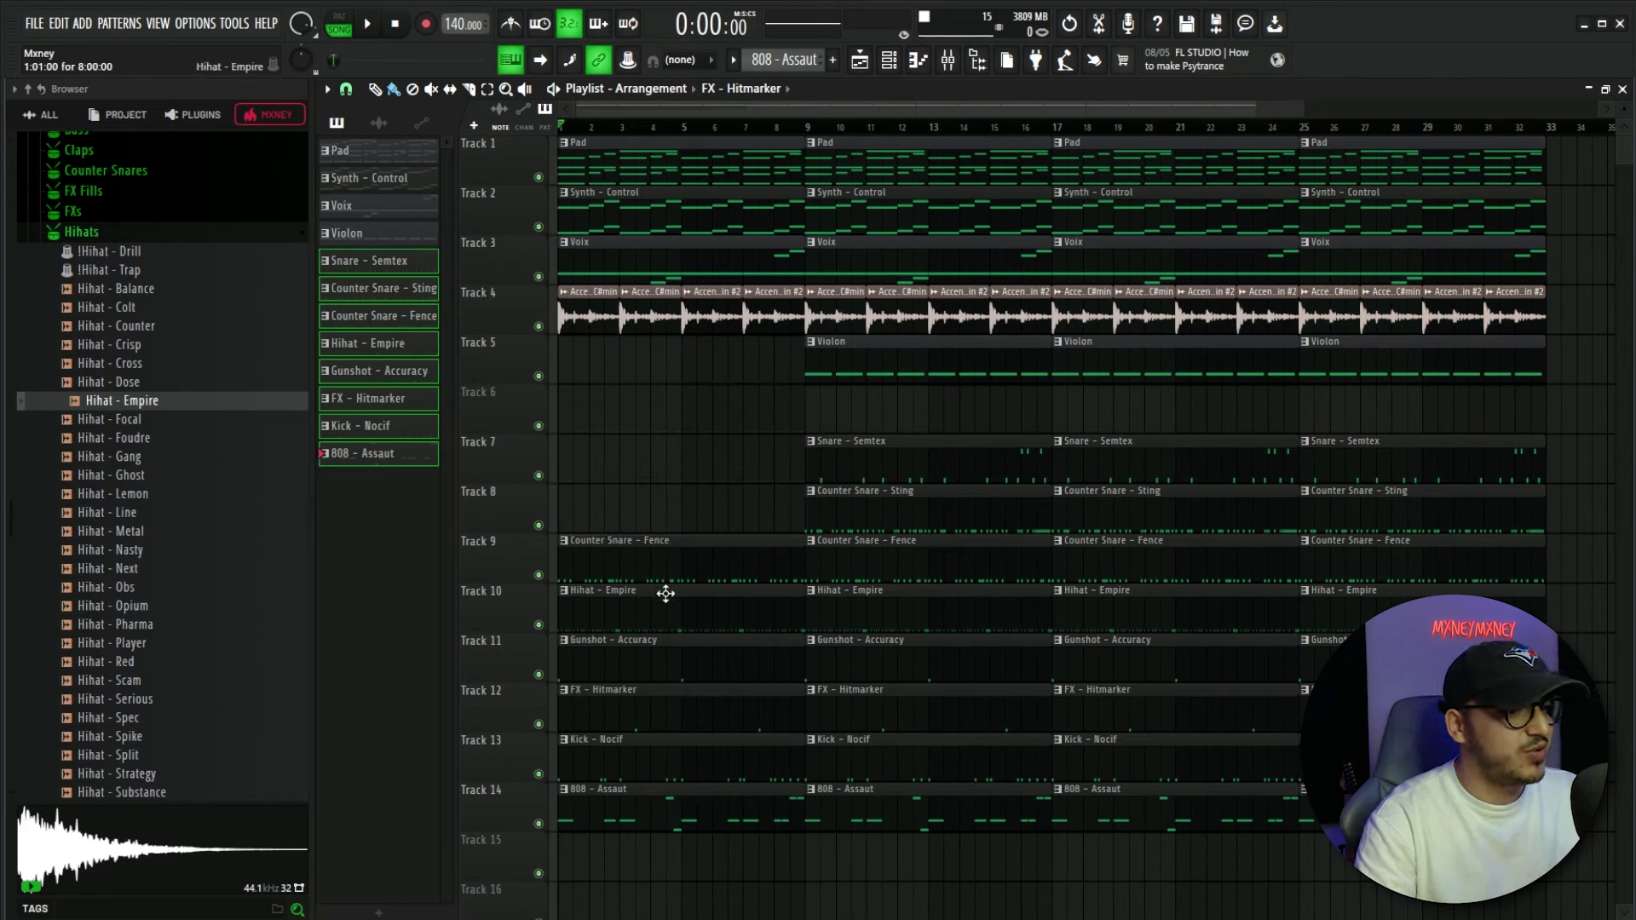
right_click(693, 606)
right_click(686, 656)
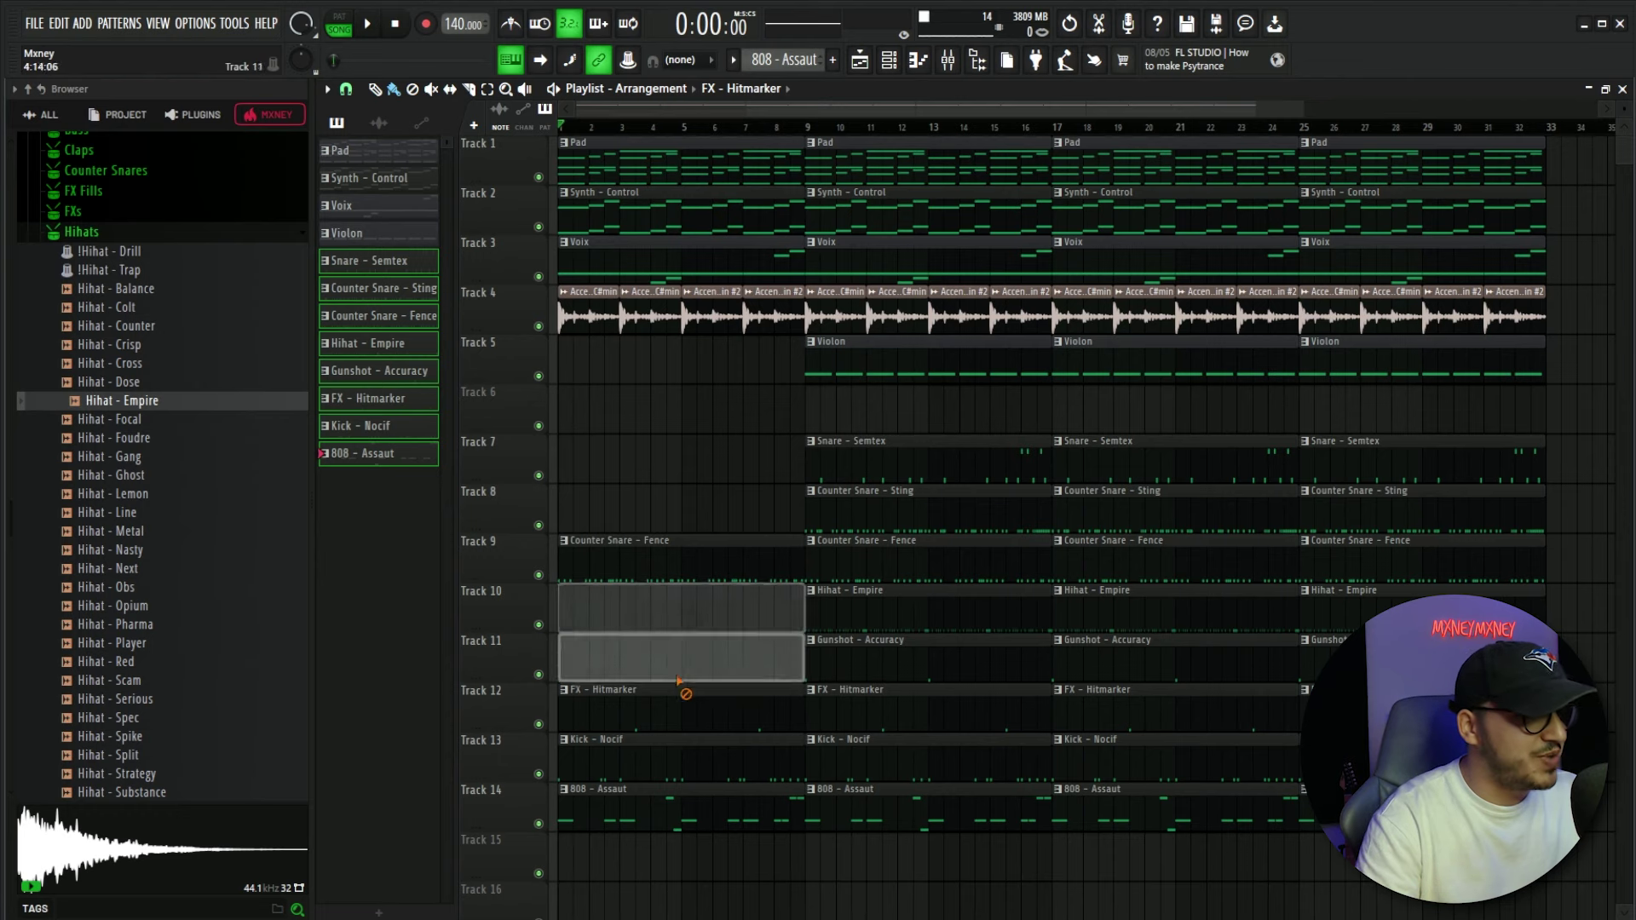
right_click(682, 707)
right_click(677, 759)
right_click(674, 808)
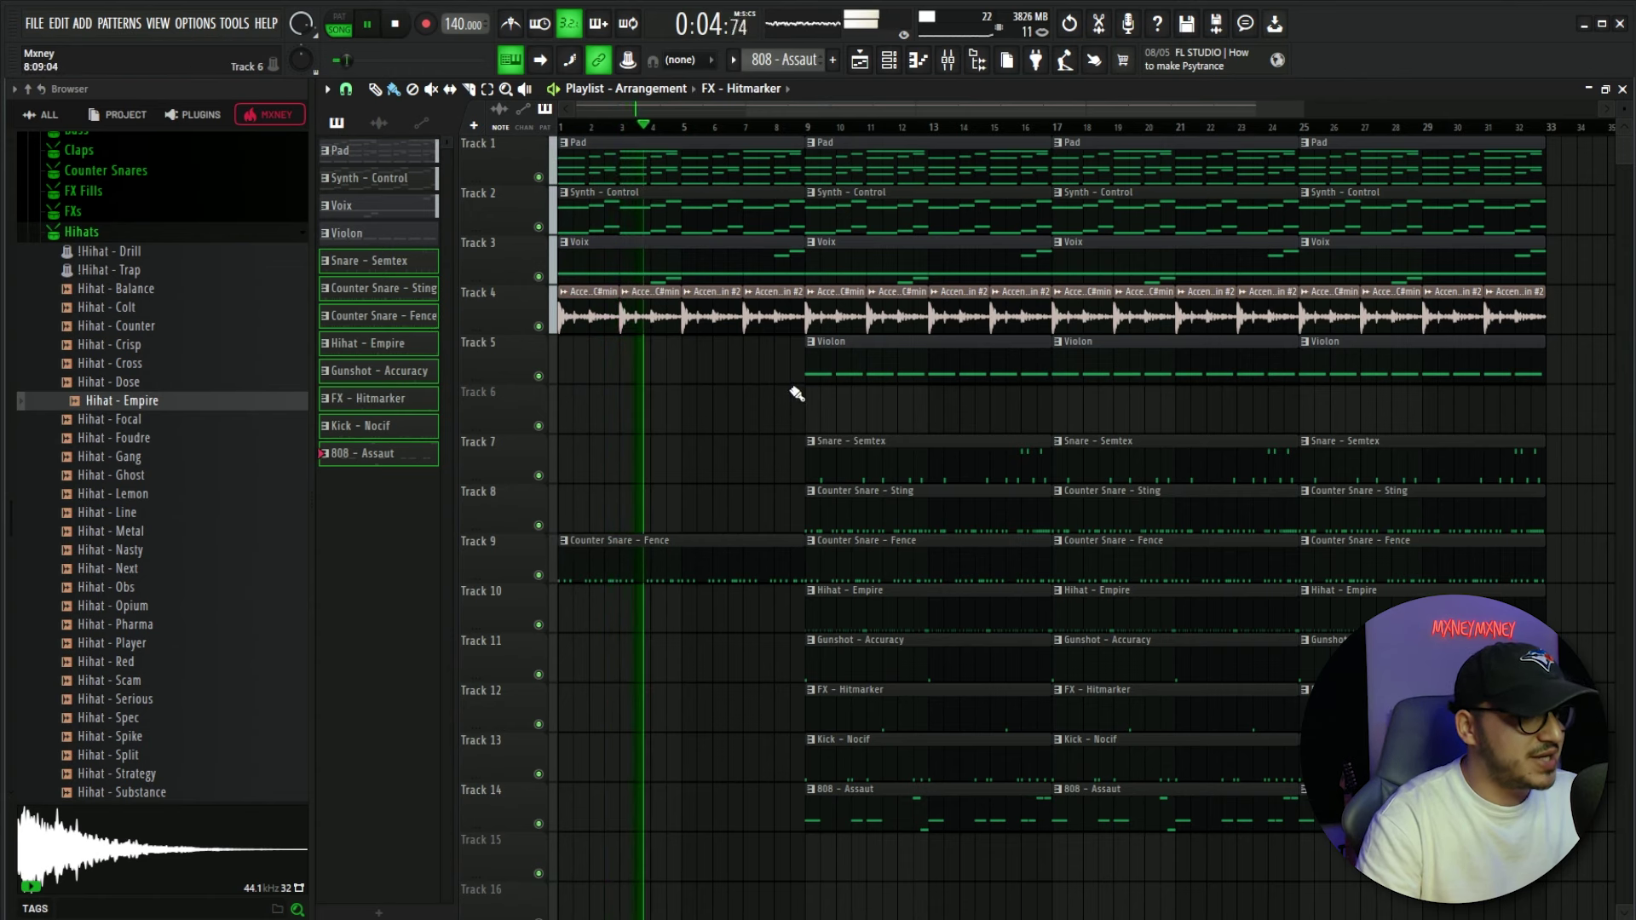
Delete the Violon, Counter Snare - Fence, Hihat - Empire, Gunshot - Accuracy and FX - Hitmarker clips from bars 9 to 16
key("space")
right_click(942, 365)
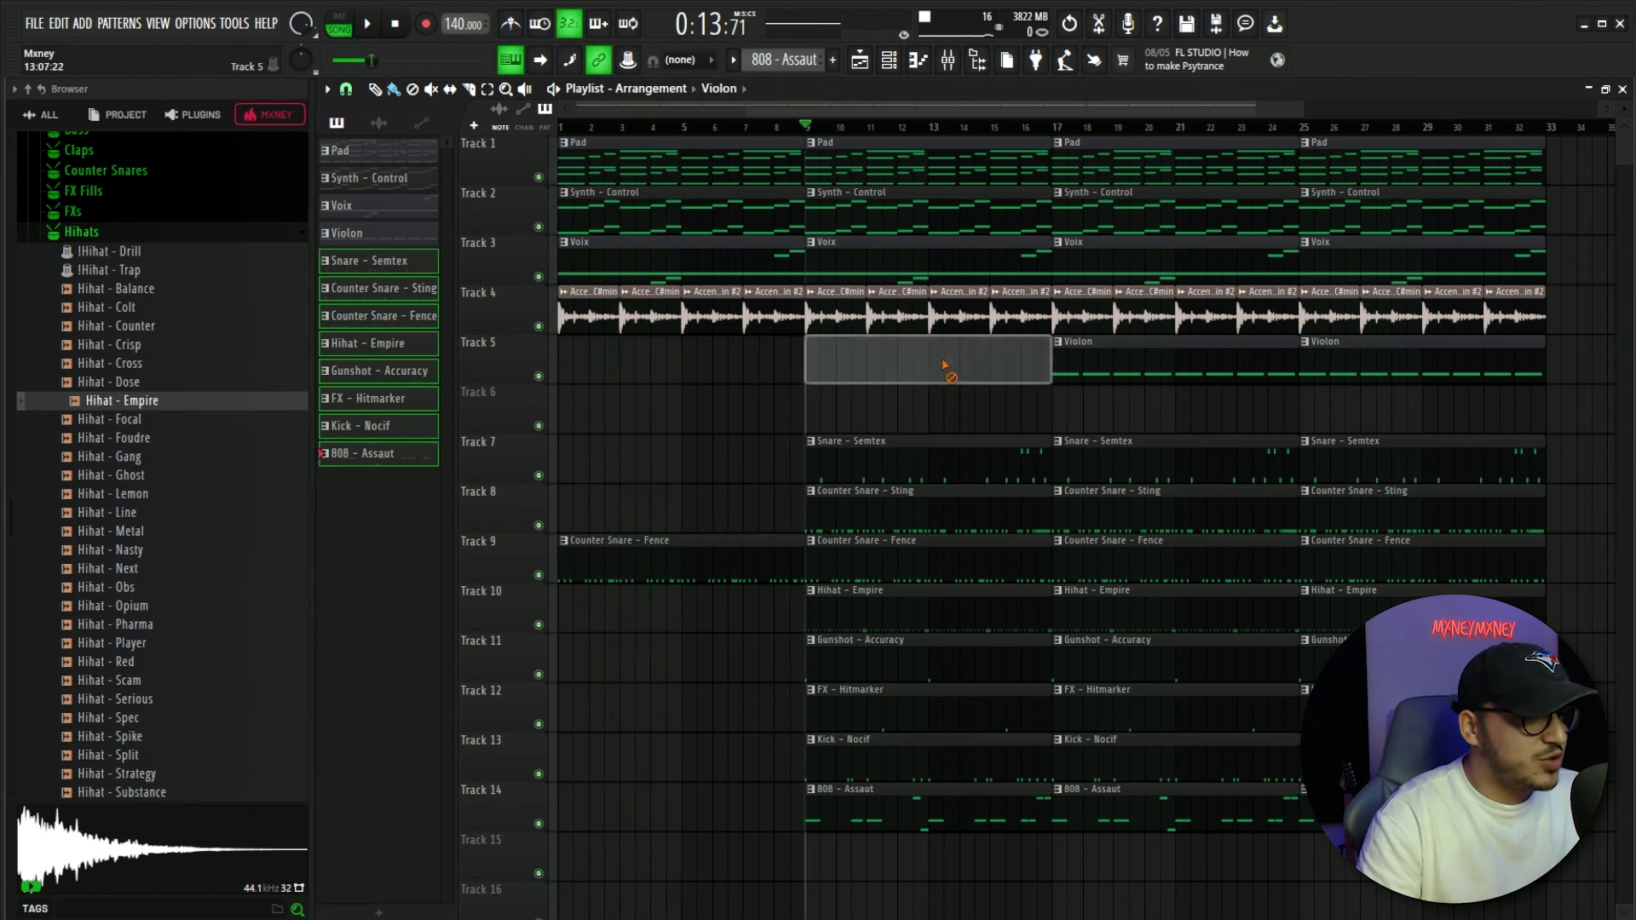
right_click(926, 557)
right_click(929, 615)
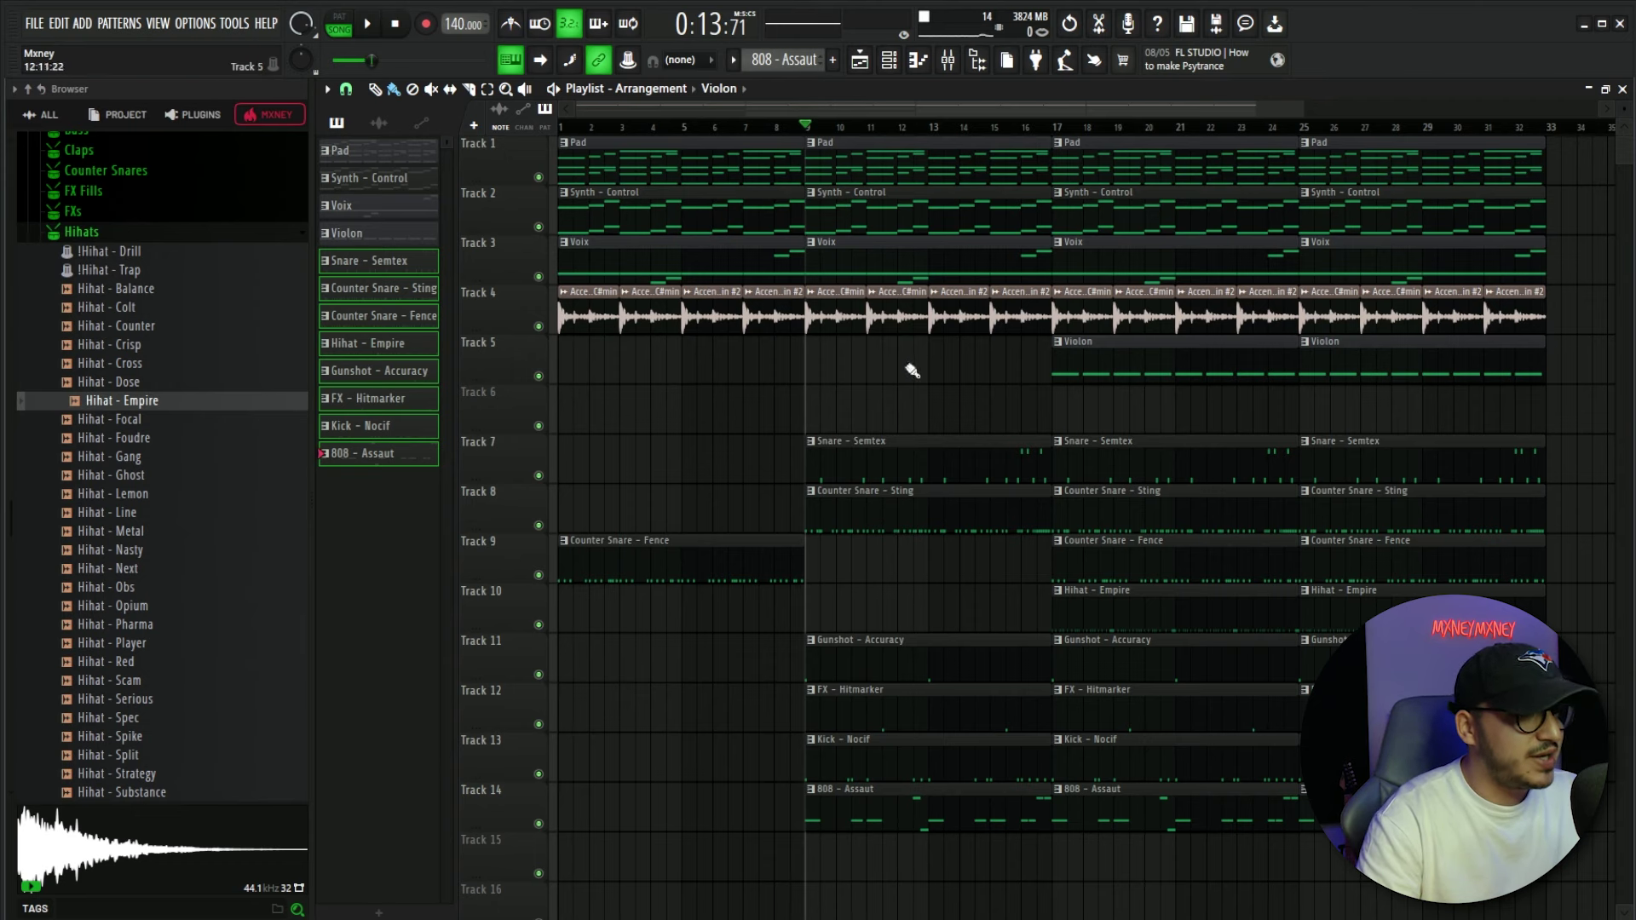
key("space")
scroll(848, 137, "down", 2)
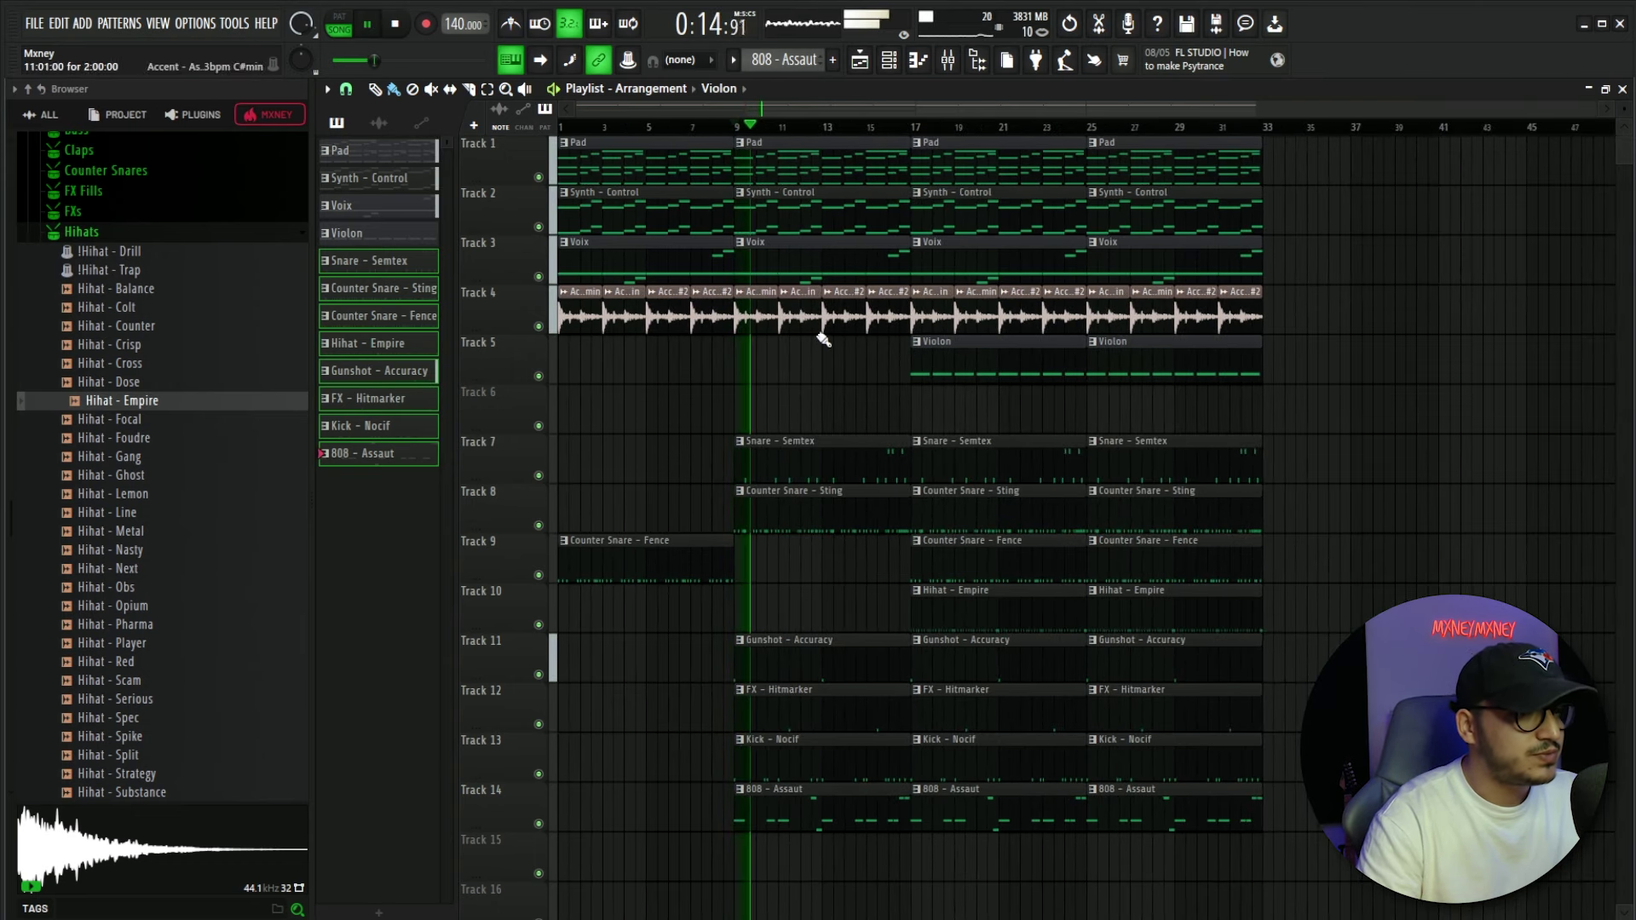
right_click(810, 635)
right_click(822, 700)
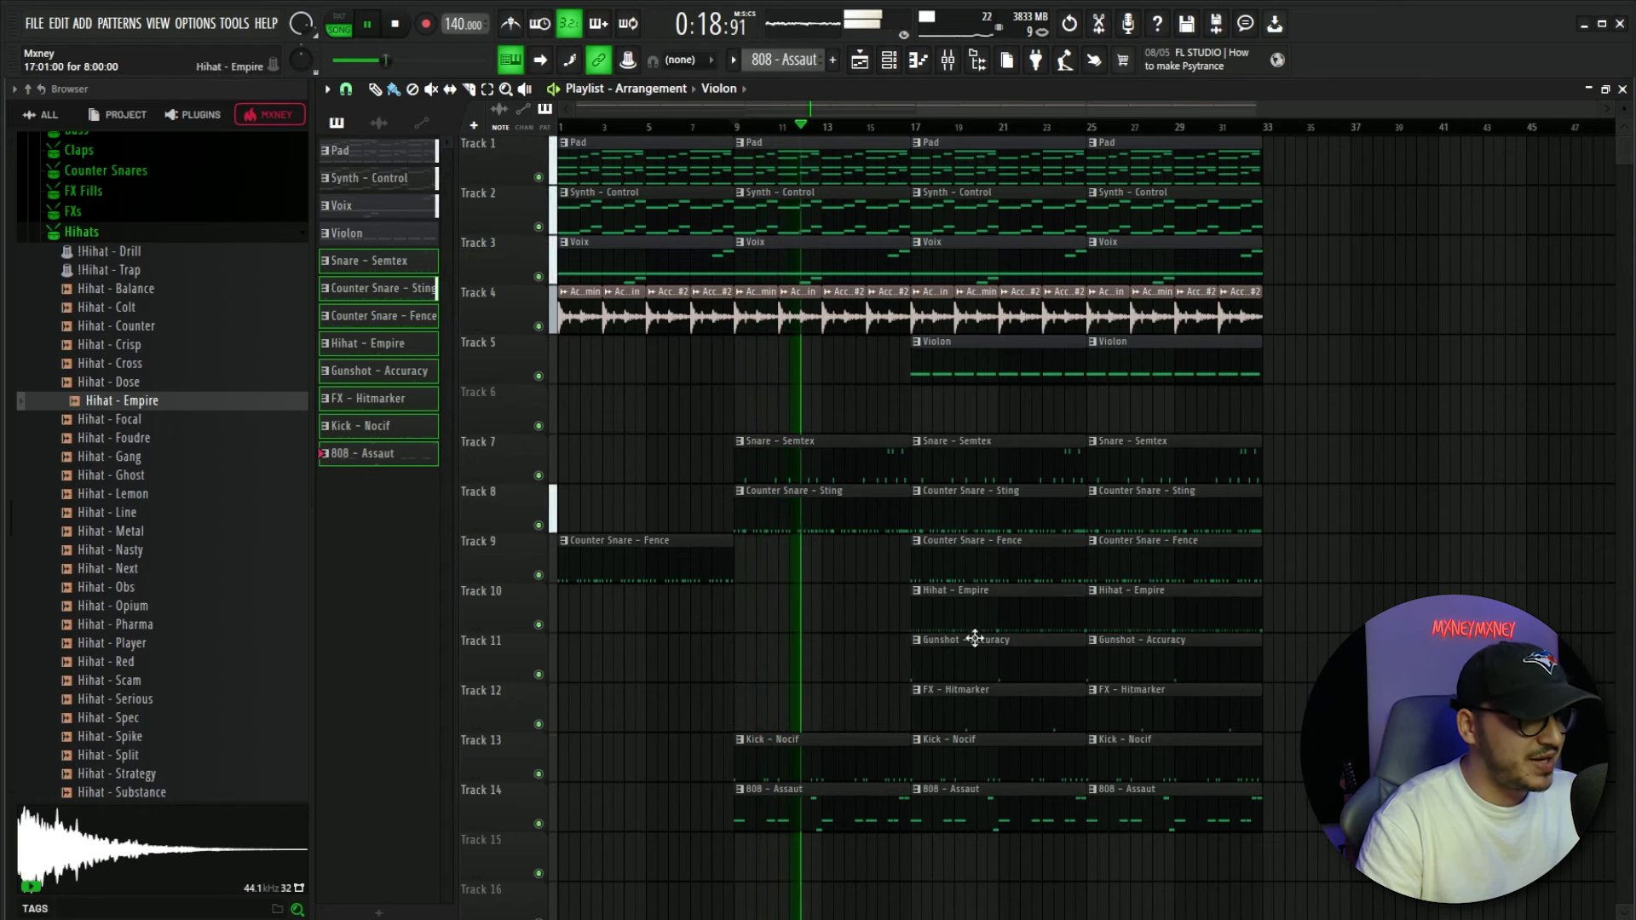
Delete the Counter Snare - Fence, Hihat - Empire and Violon clips from bars 17 to 24
right_click(1005, 560)
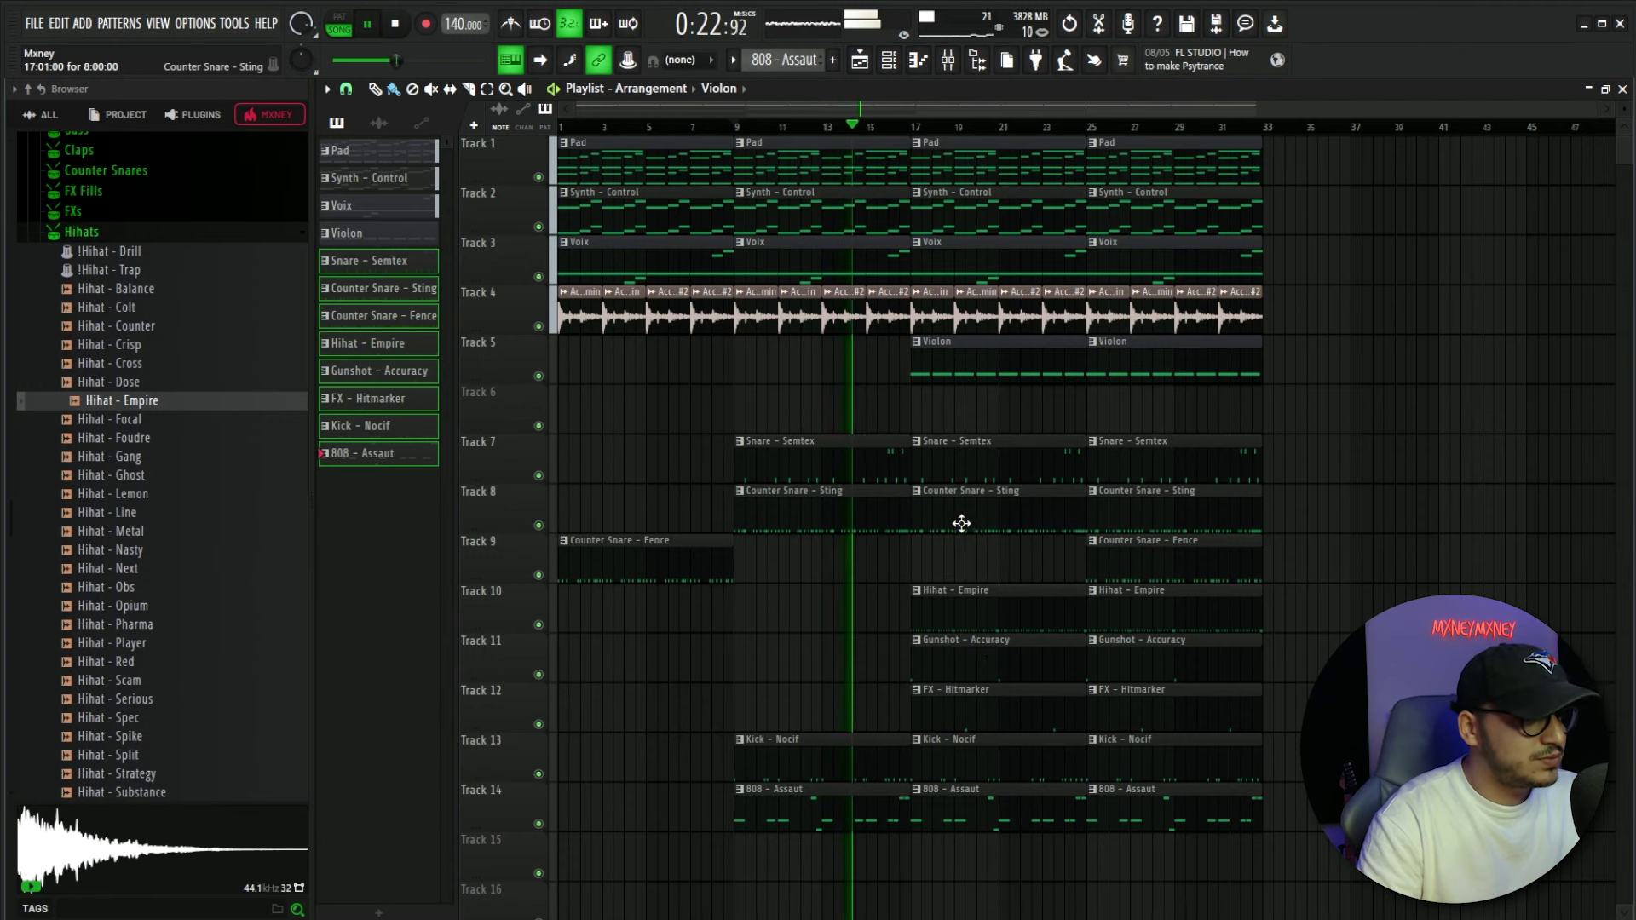
right_click(957, 610)
right_click(979, 369)
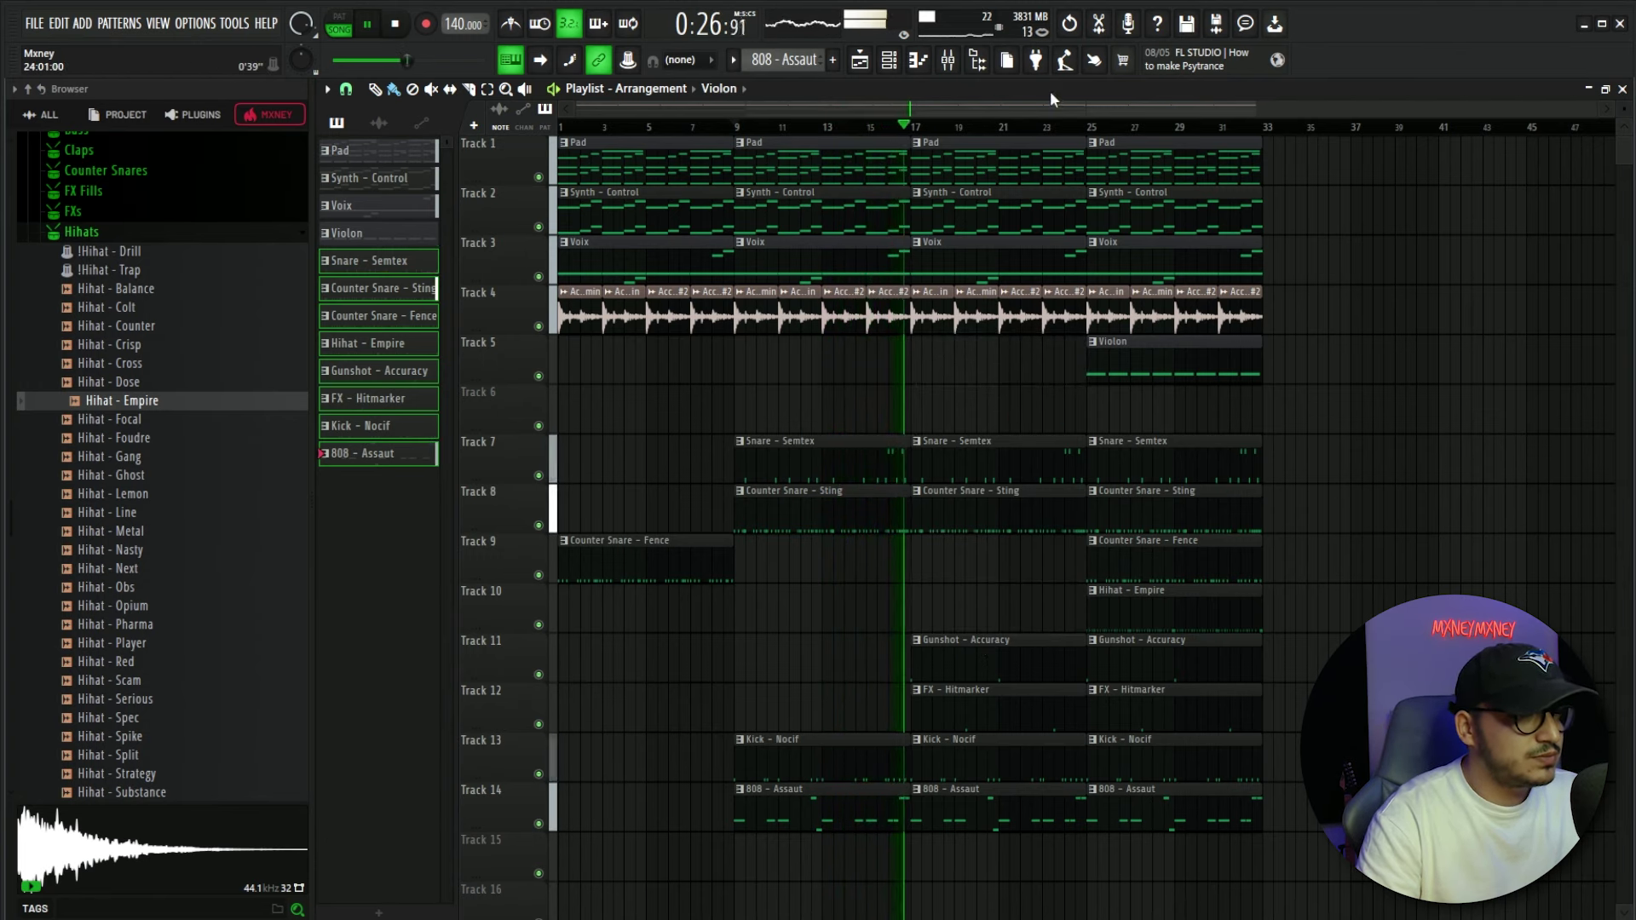
Stop playback and move all clips of the section at bars 25 to 32 so that it starts at bar 33
left_click_drag(1050, 127, 571, 107)
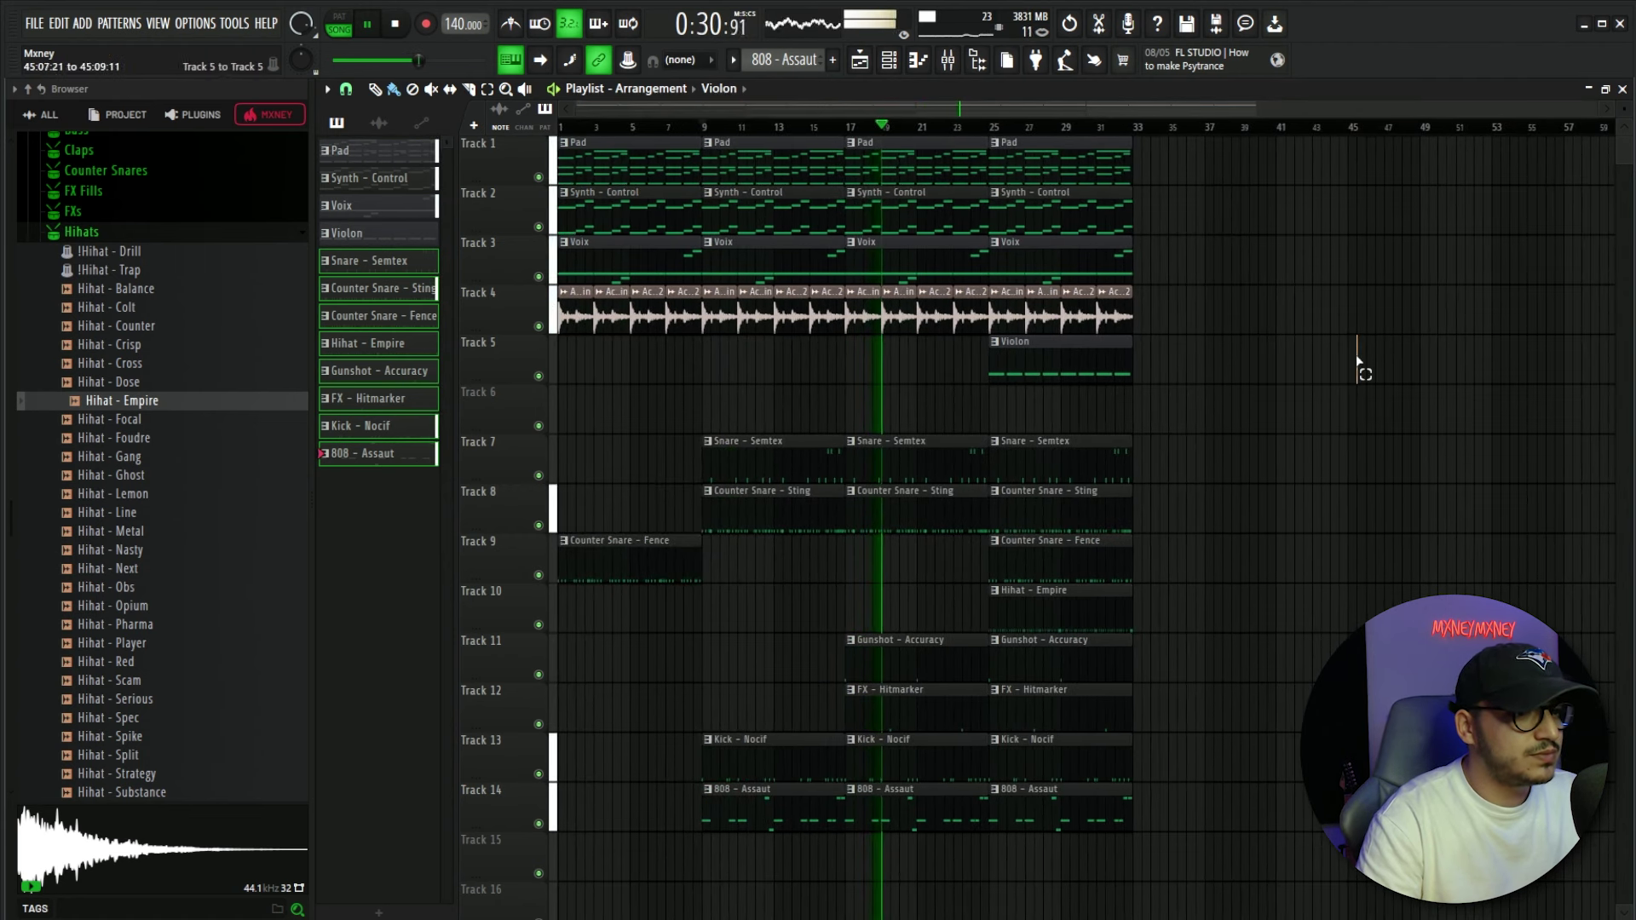
key("space")
left_click_drag(1156, 878, 1169, 159)
left_click(1063, 224)
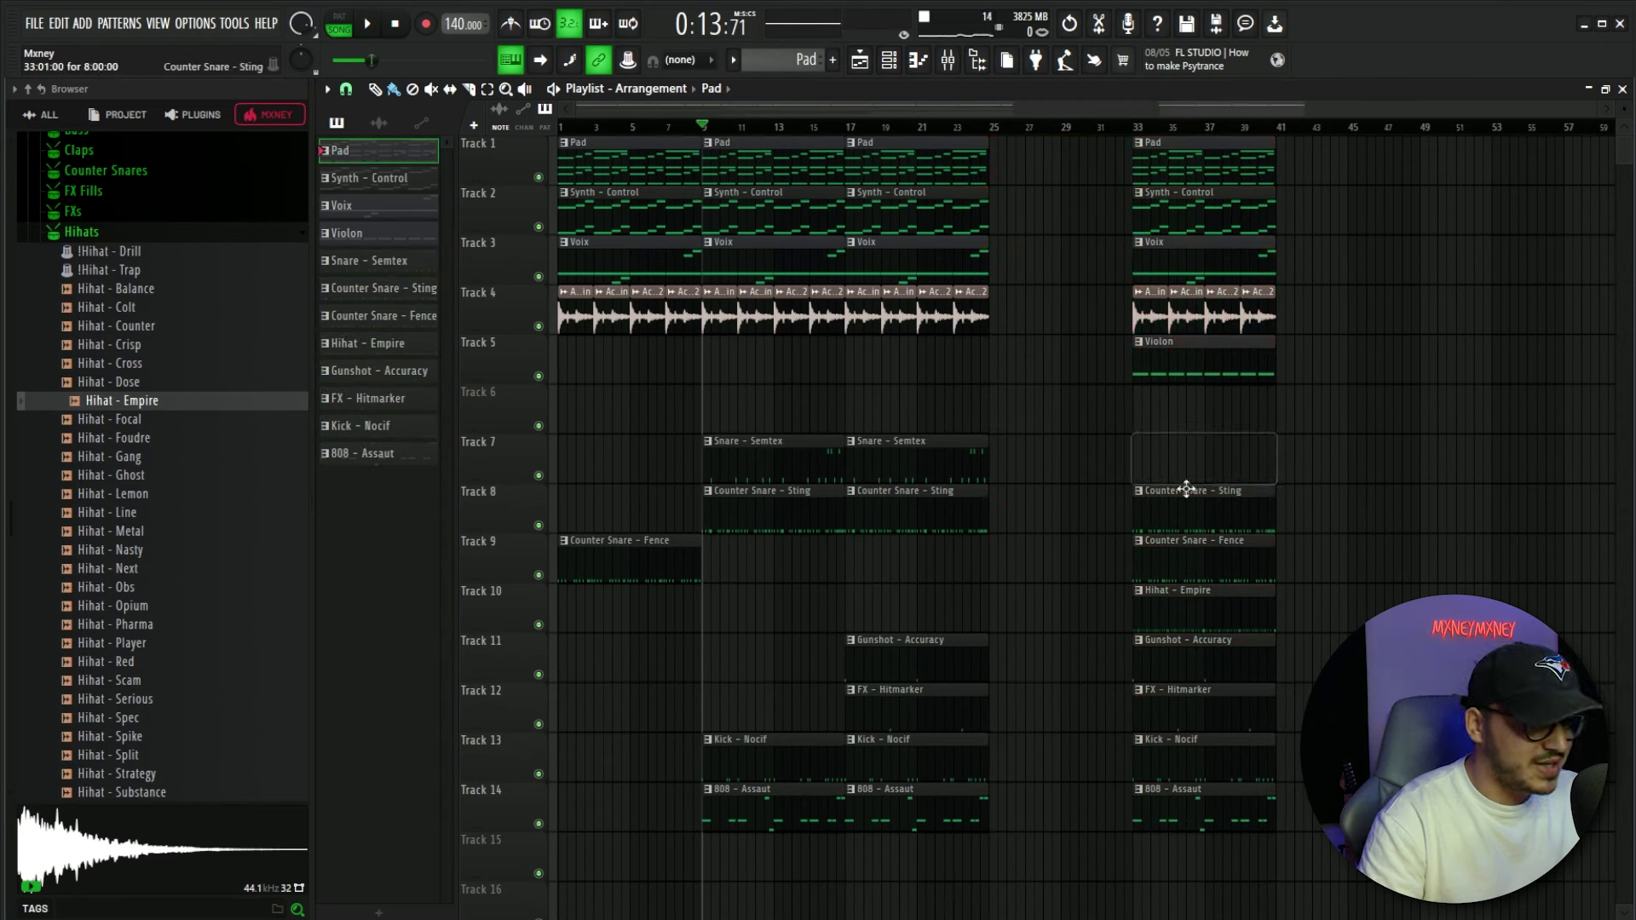
Delete the snare, counter snare, gunshot, FX, kick and 808 clips from bars 33 to 40, keeping Hihat - Empire
right_click(1205, 571)
right_click(1193, 520)
right_click(1184, 665)
right_click(1186, 715)
right_click(1189, 765)
right_click(1191, 814)
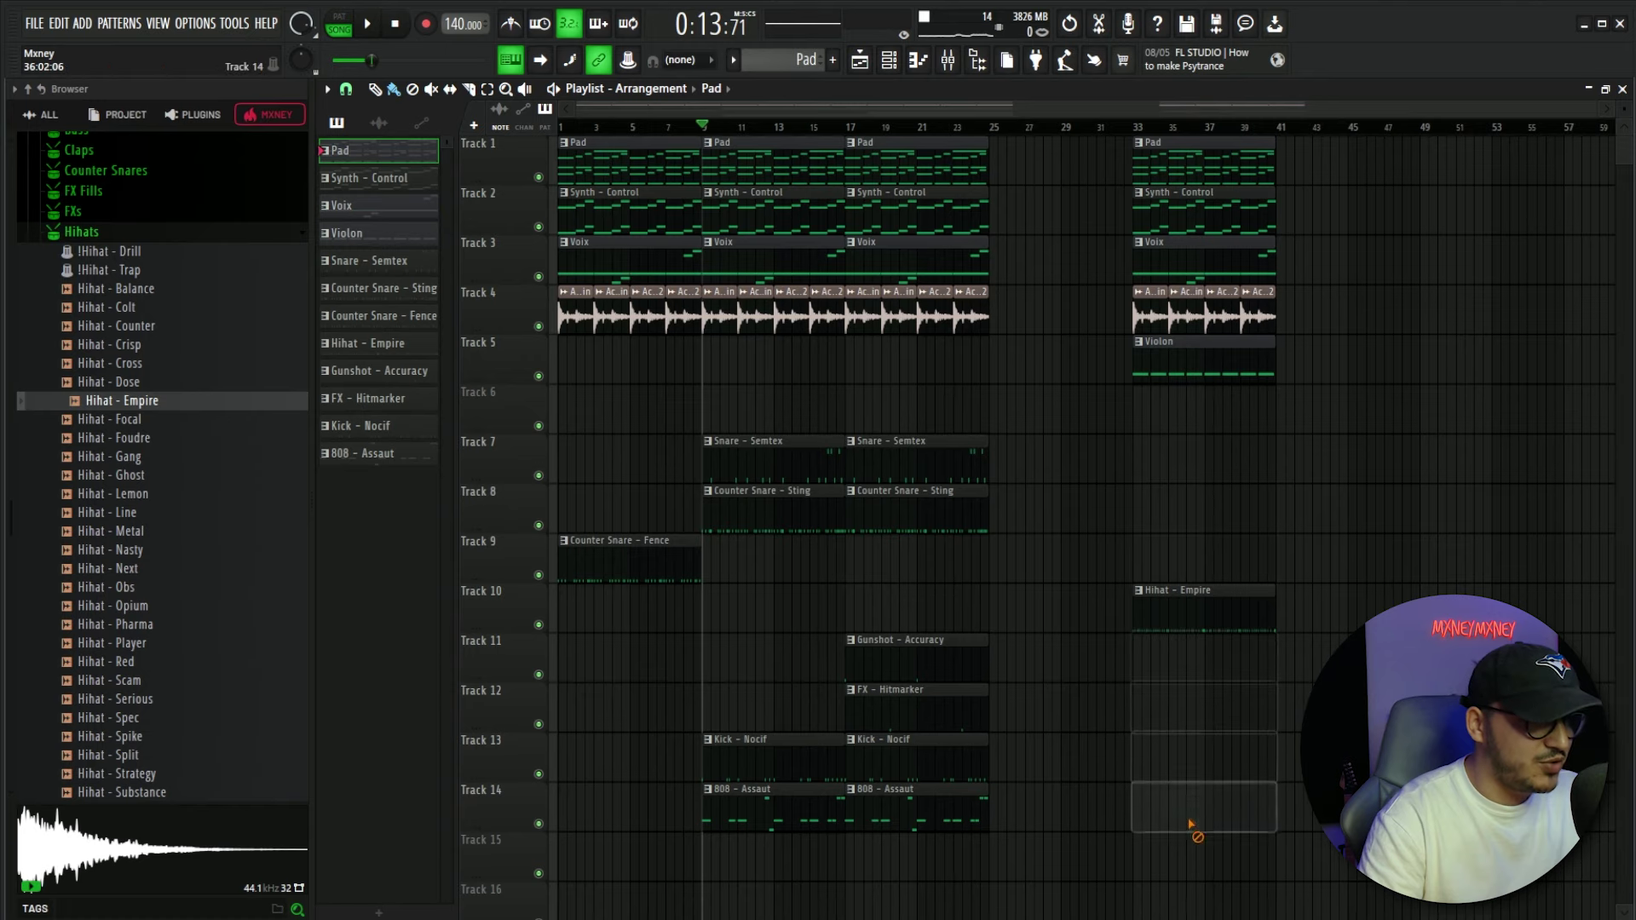
Write a new four-bar 808 - Assaut pattern of D#5 notes ending on A#4, and repeat it across bars 5 to 8
left_click_drag(1198, 823, 1170, 827)
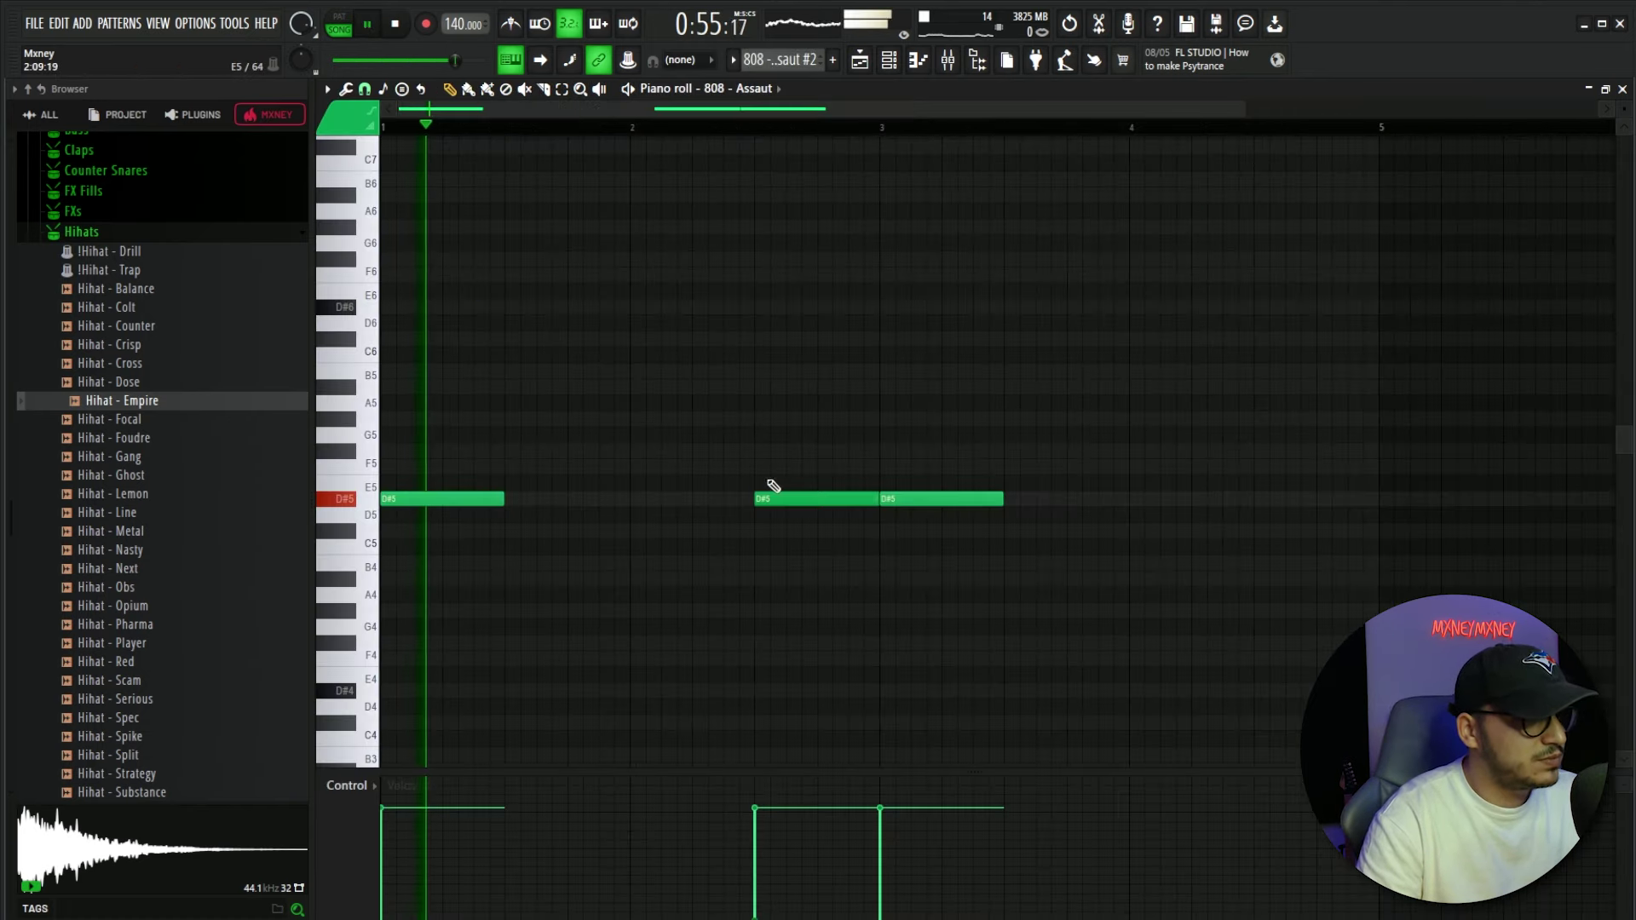
left_click_drag(806, 494, 1364, 558)
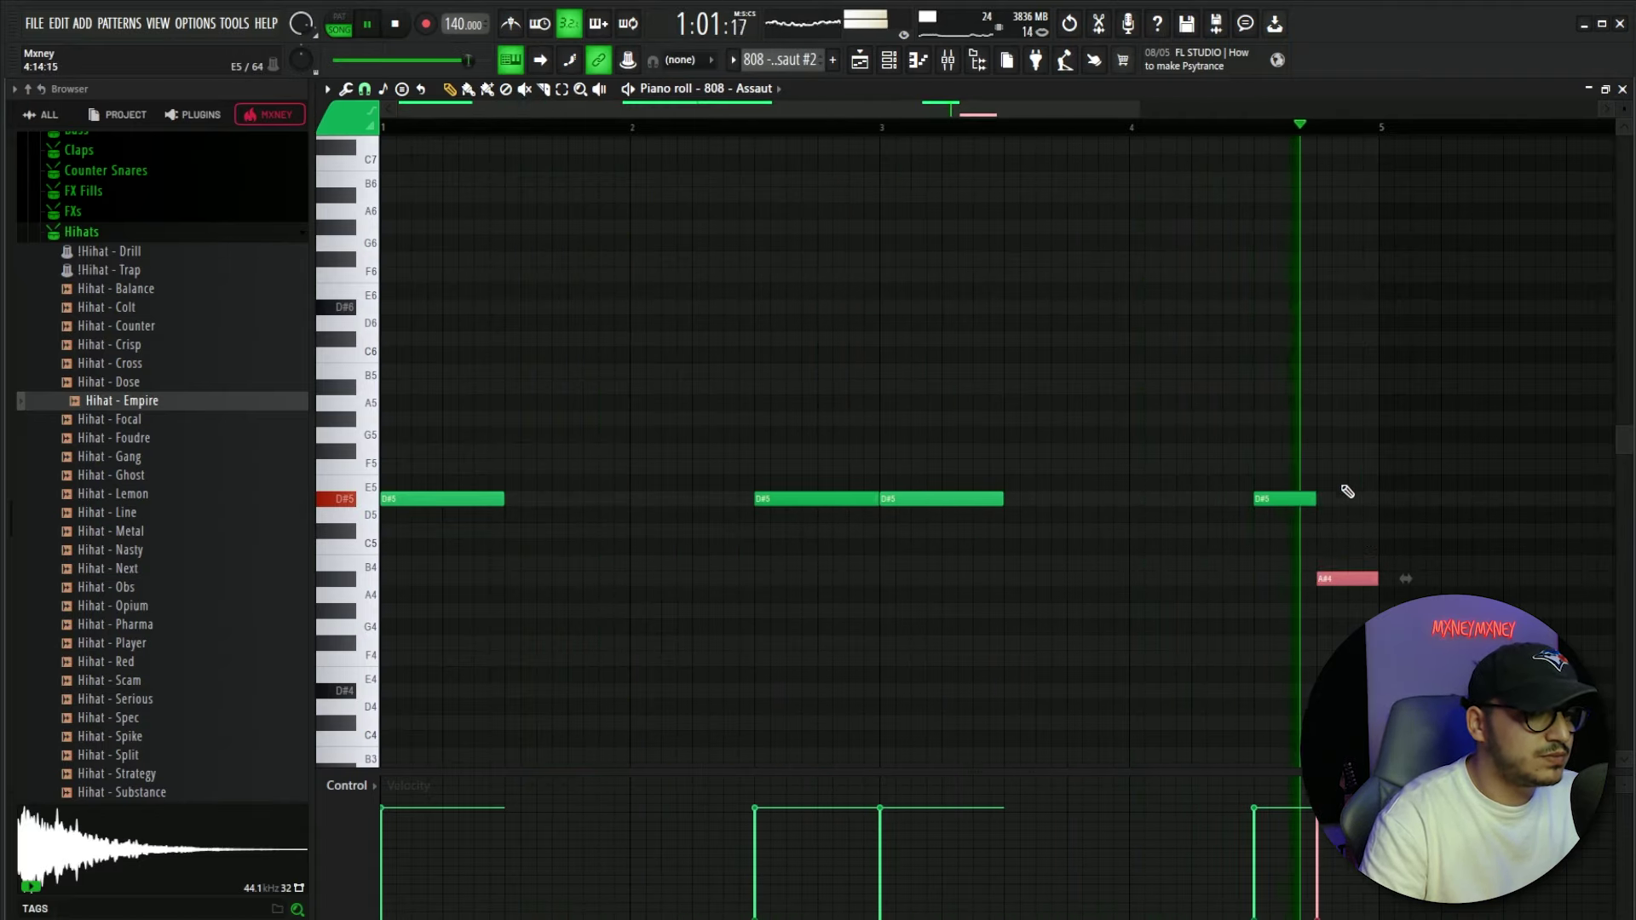
key("space")
key("ctrl+a")
key("ctrl+b")
scroll(734, 127, "down", 2)
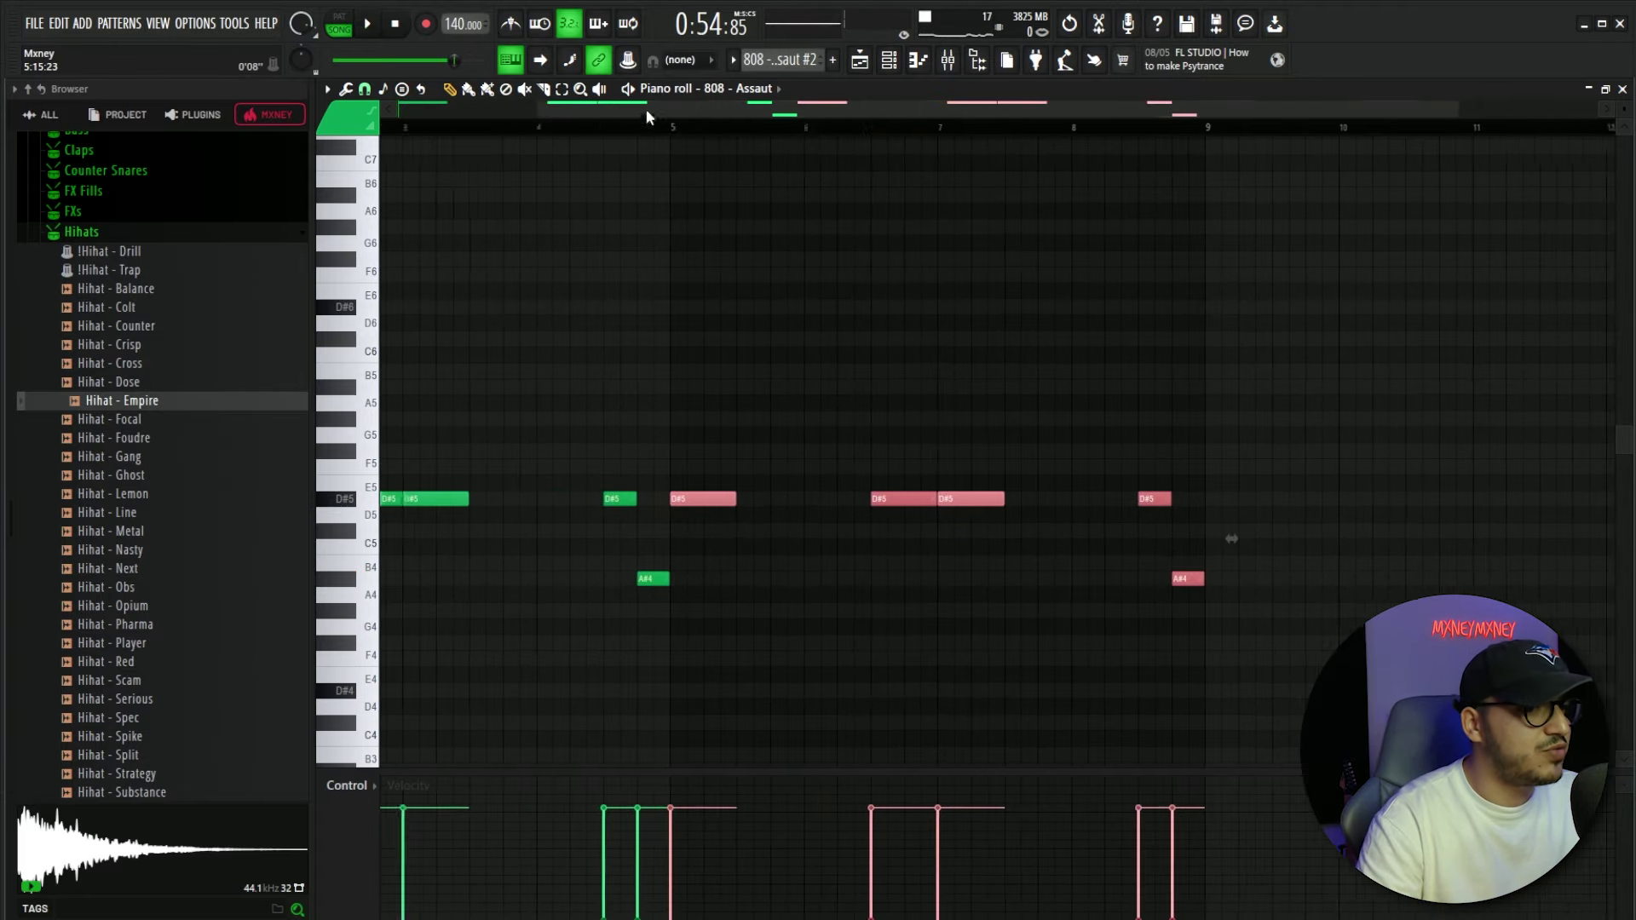
Change the last 808 note in bar 8 to D#5 and slightly shorten the closing note pairs of bars 4 and 8
left_click(928, 353)
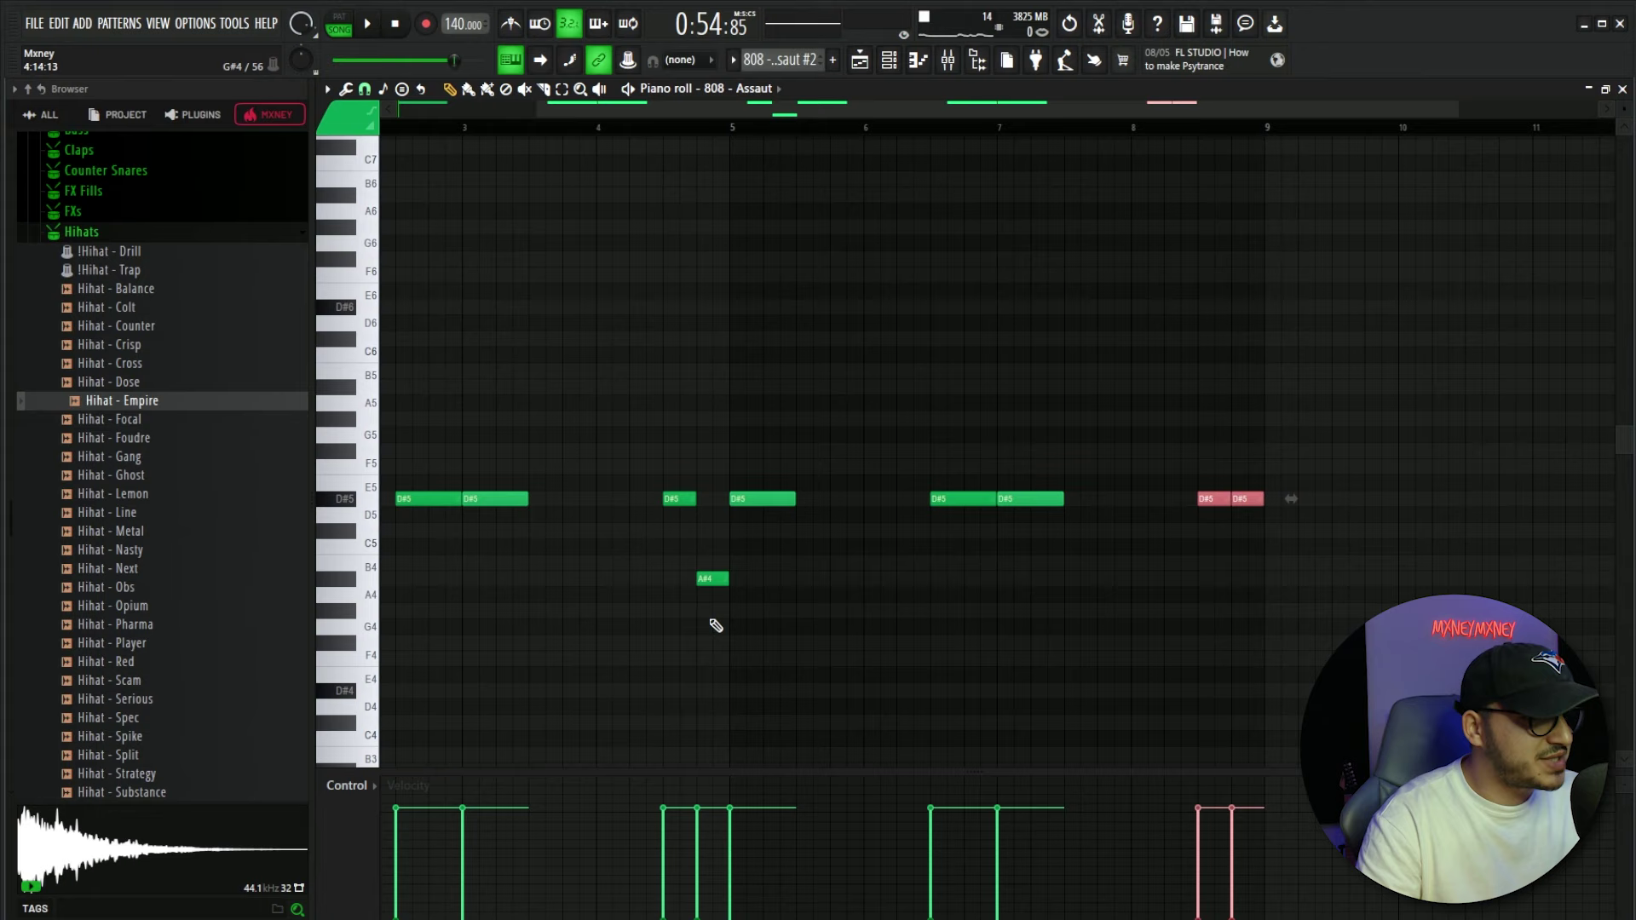
left_click_drag(711, 620, 664, 460)
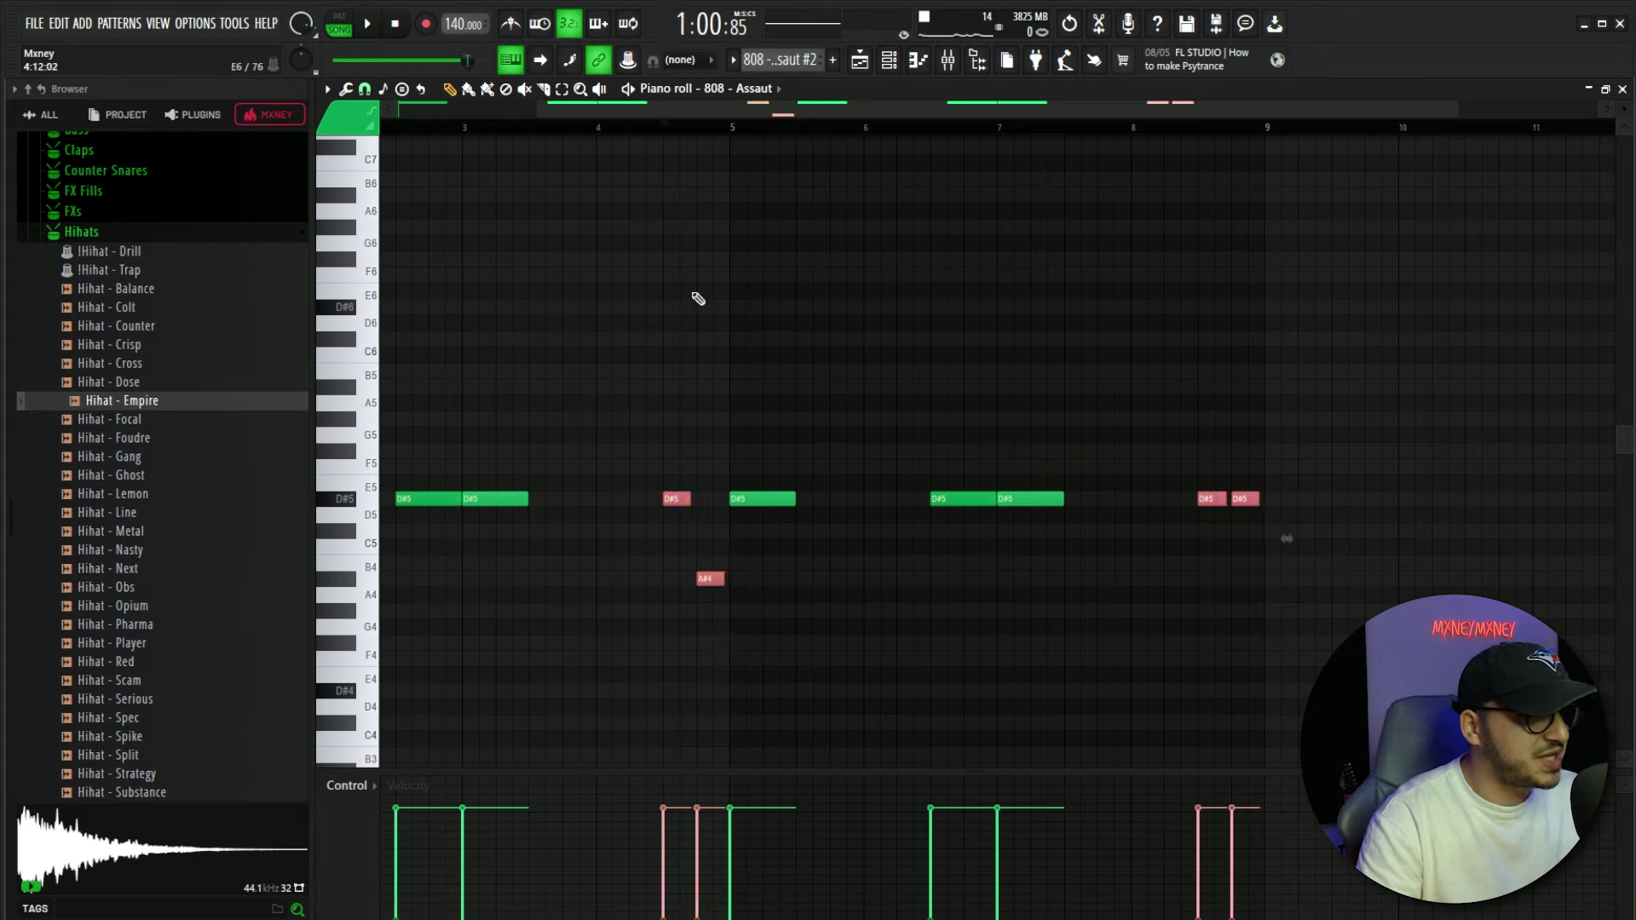
key("space")
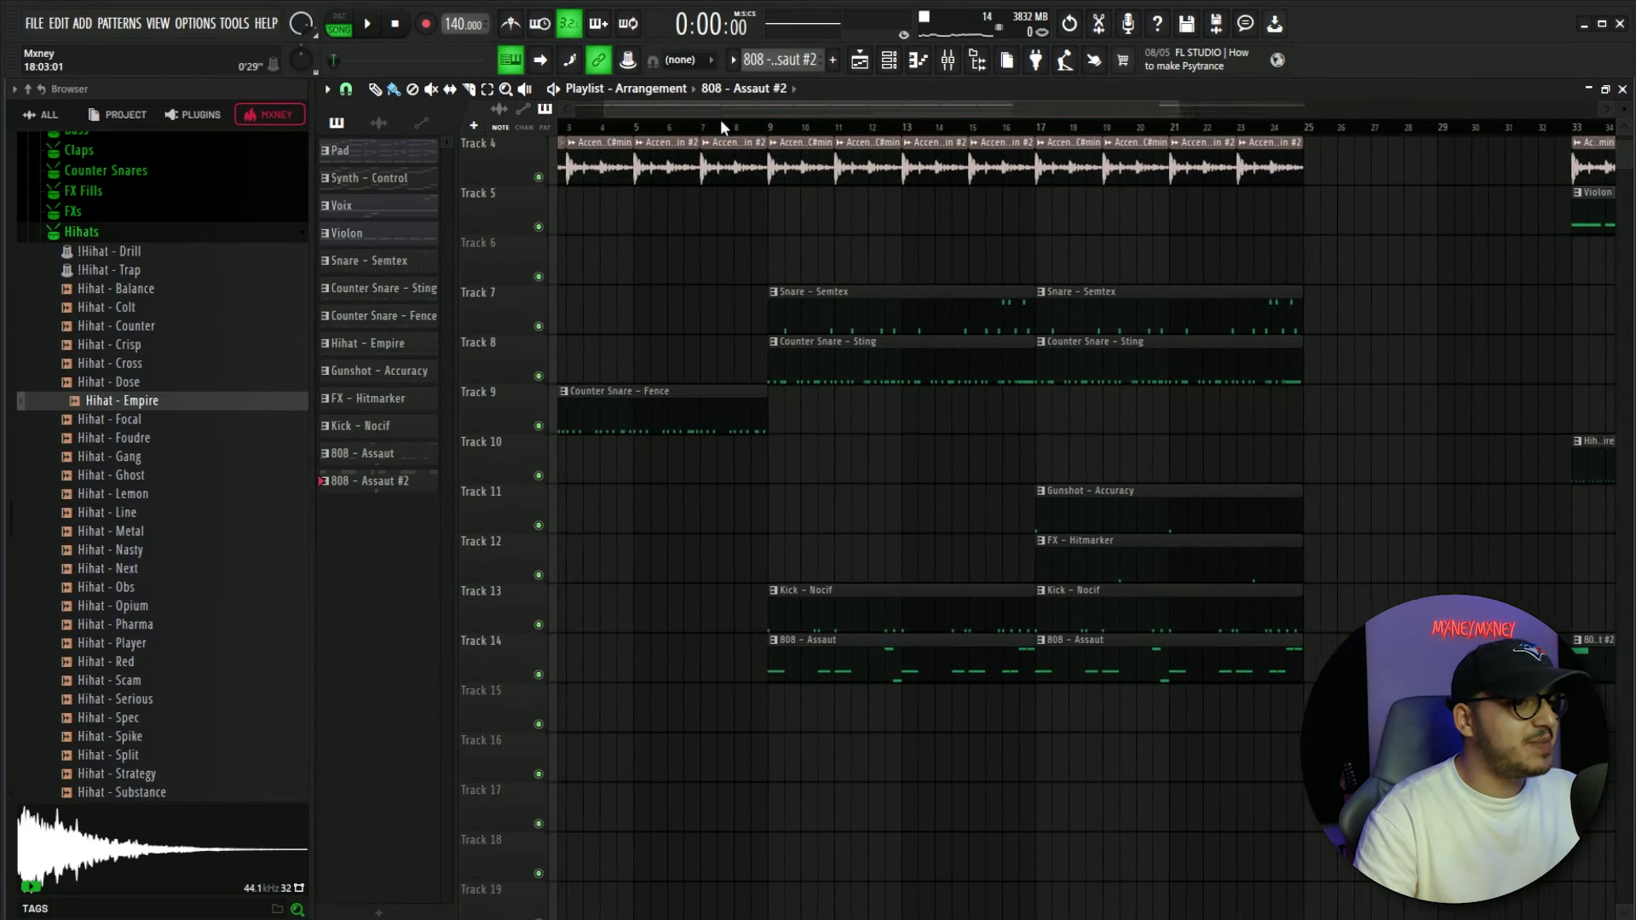
Make the 808 - Assaut clip at bar 17 unique and open its notes for editing
scroll(1078, 655, "right", 1)
left_click(1028, 641)
left_click(1081, 782)
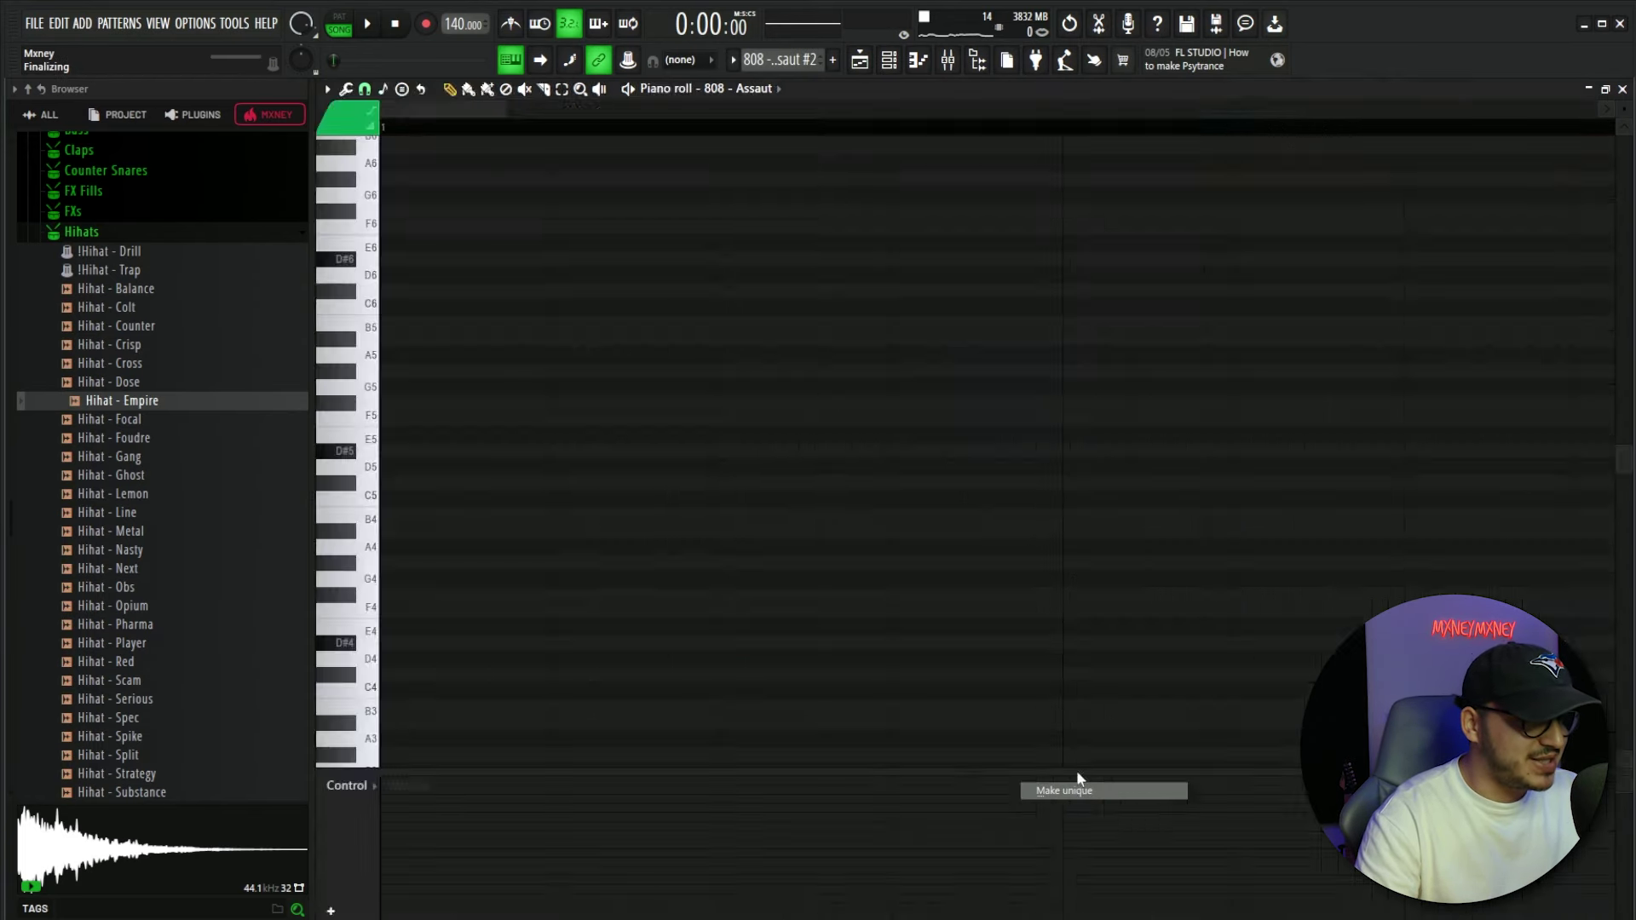
scroll(895, 387, "up", 1)
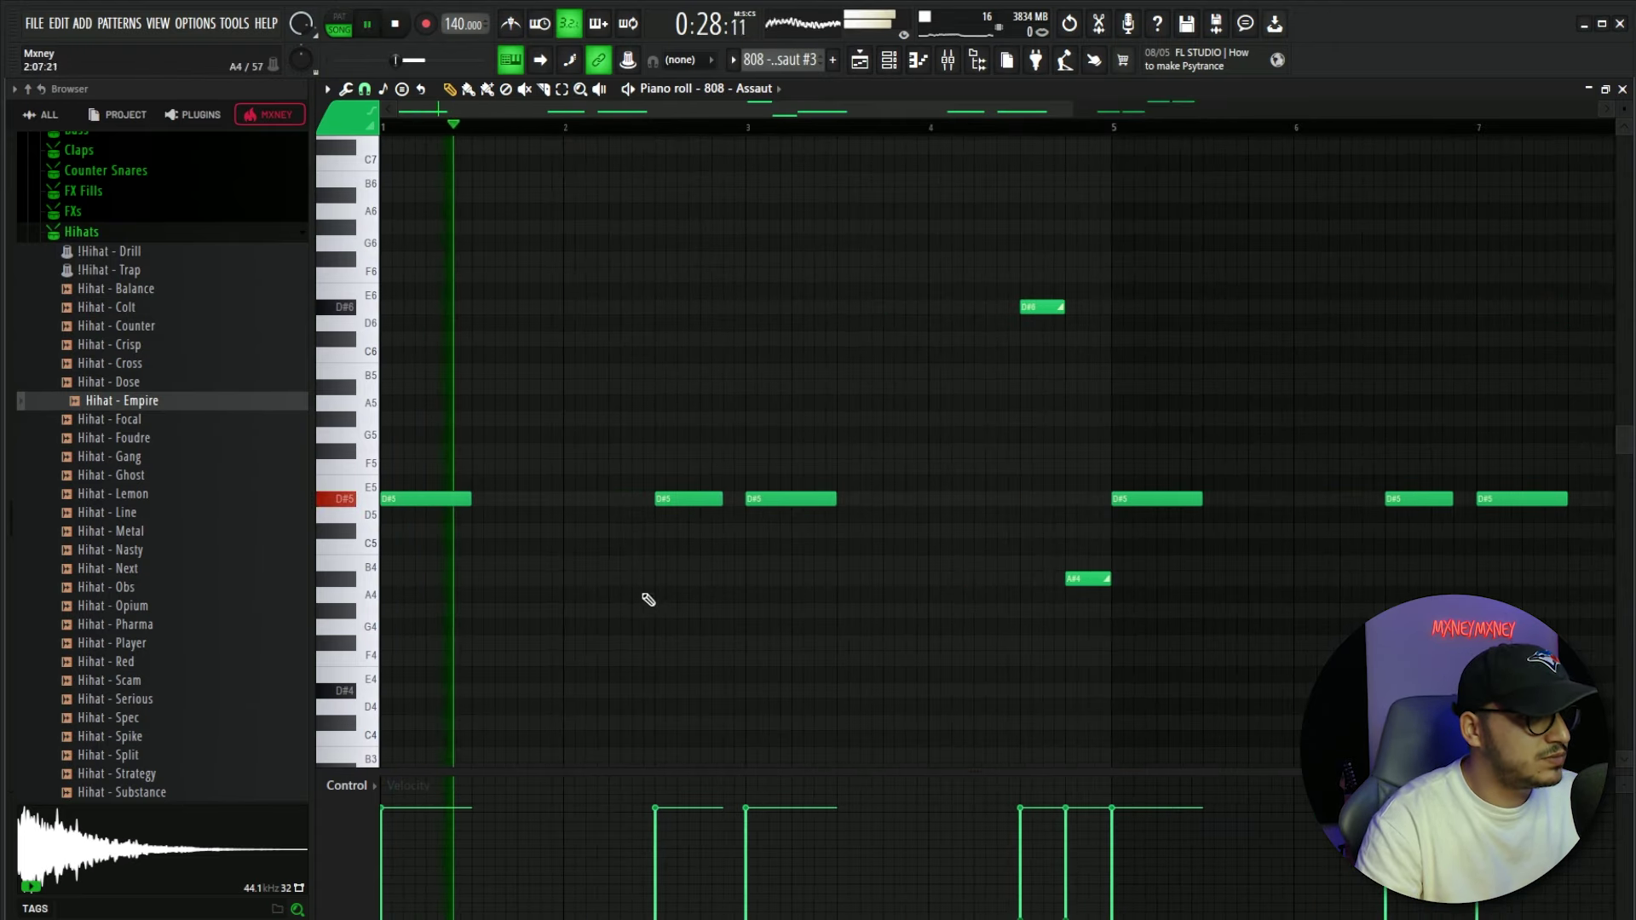
Lengthen the D#5 note in bar 2 up to bar 3 and add a D#6 note of the same length above it
left_click_drag(648, 600, 694, 464)
key("ctrl+l")
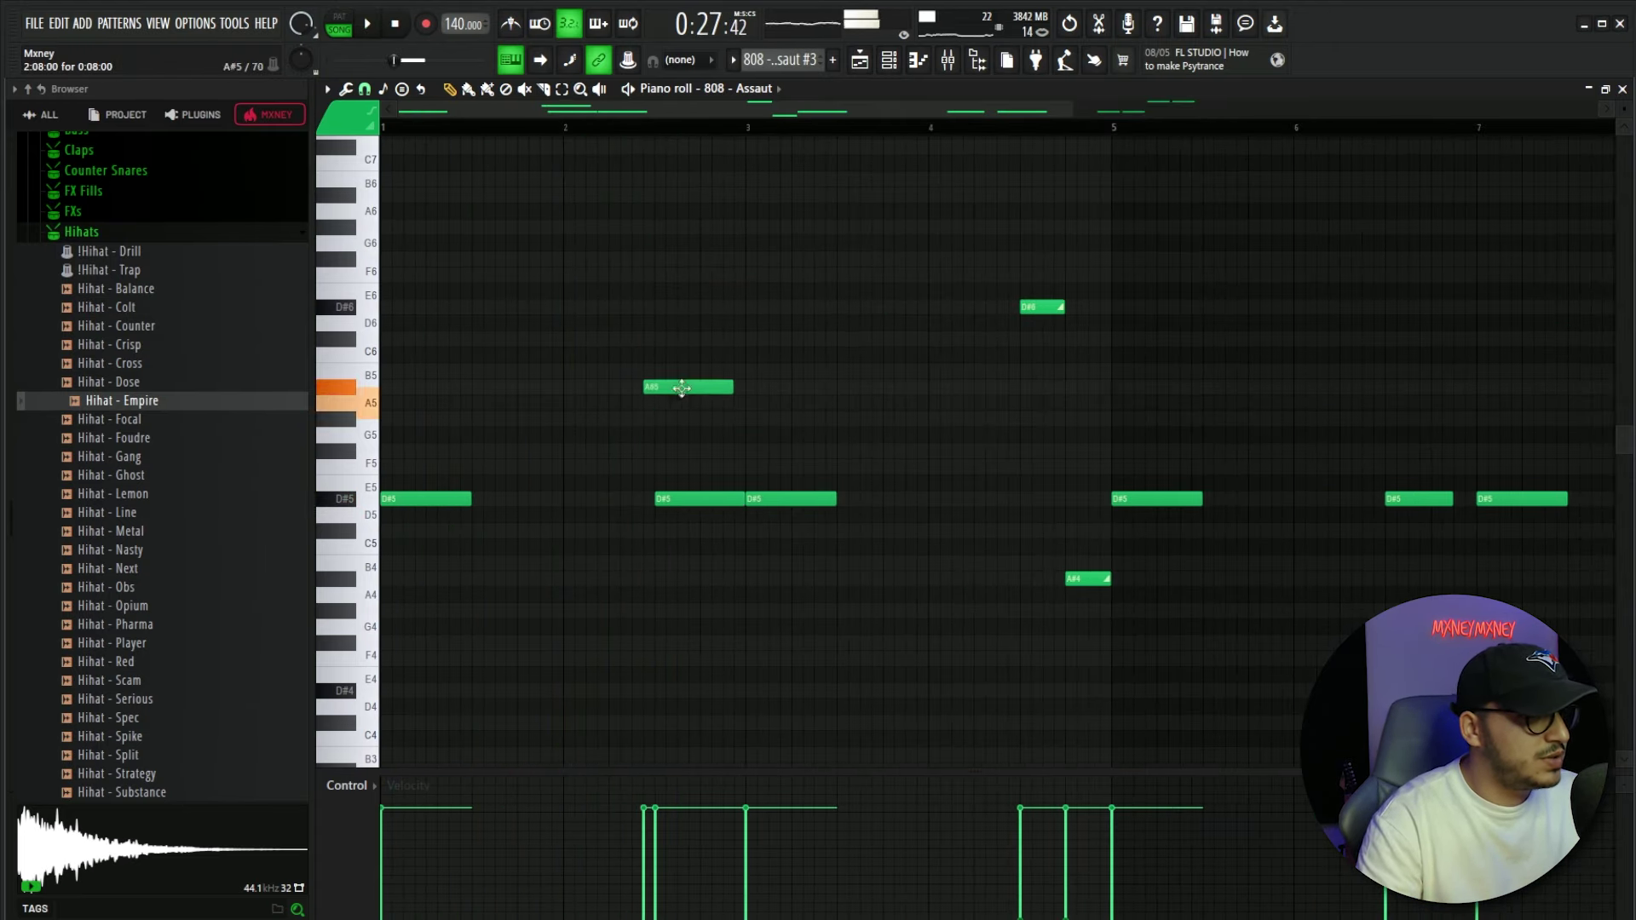
left_click_drag(682, 387, 688, 300)
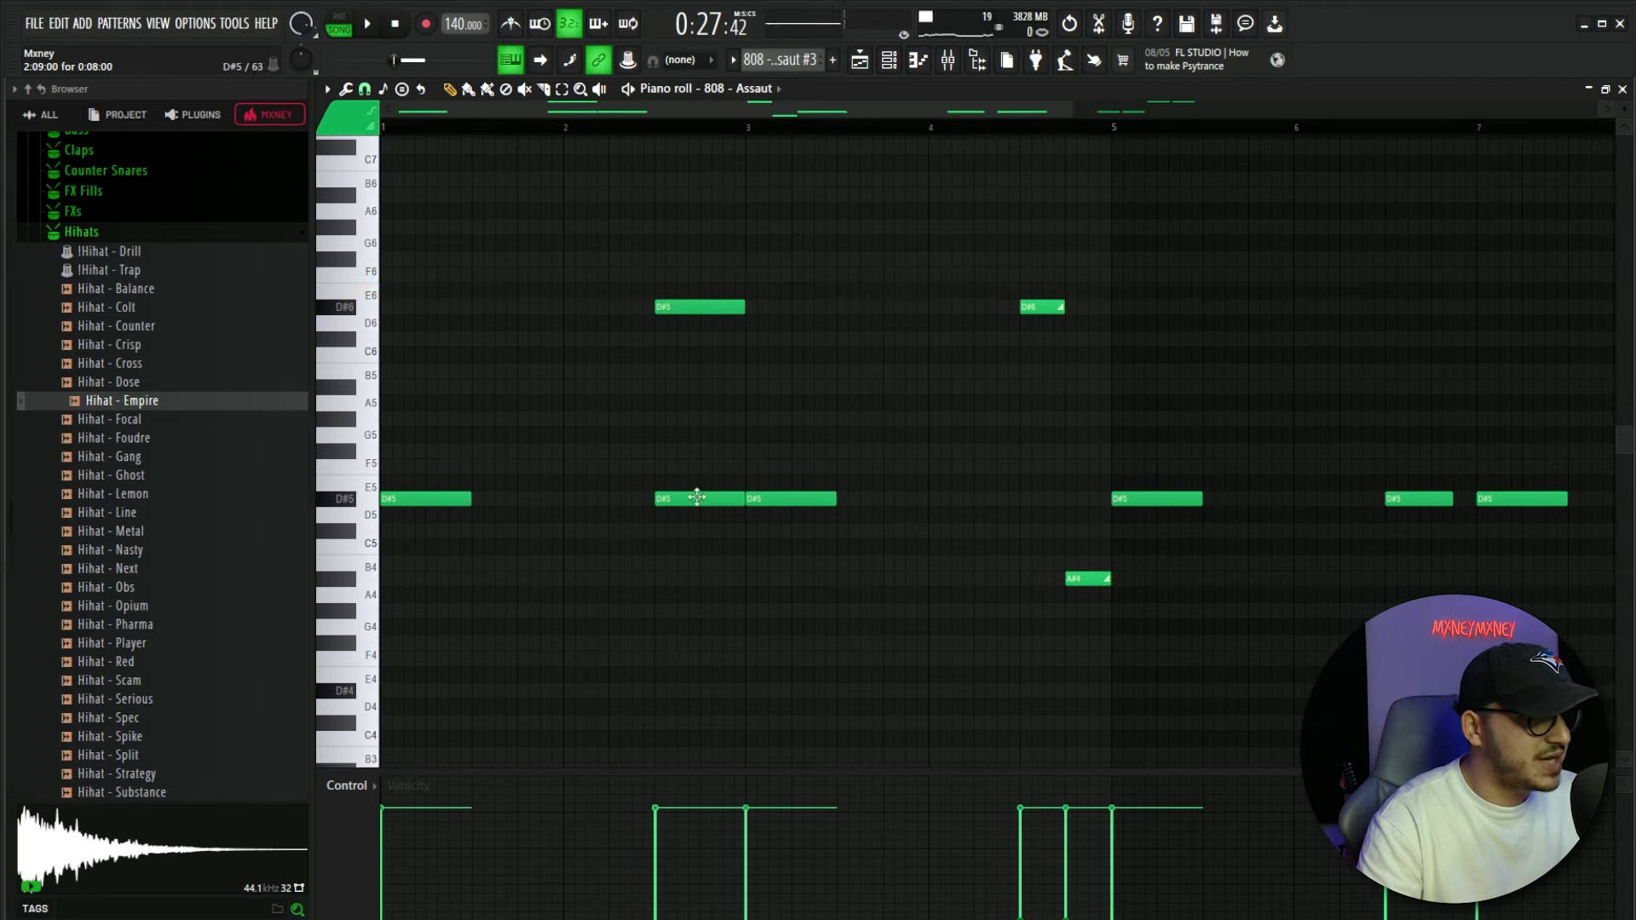
Turn the D#5 note in bar 2 into a slide note and play back the 808 part
double_click(697, 494)
key("Return")
key("space")
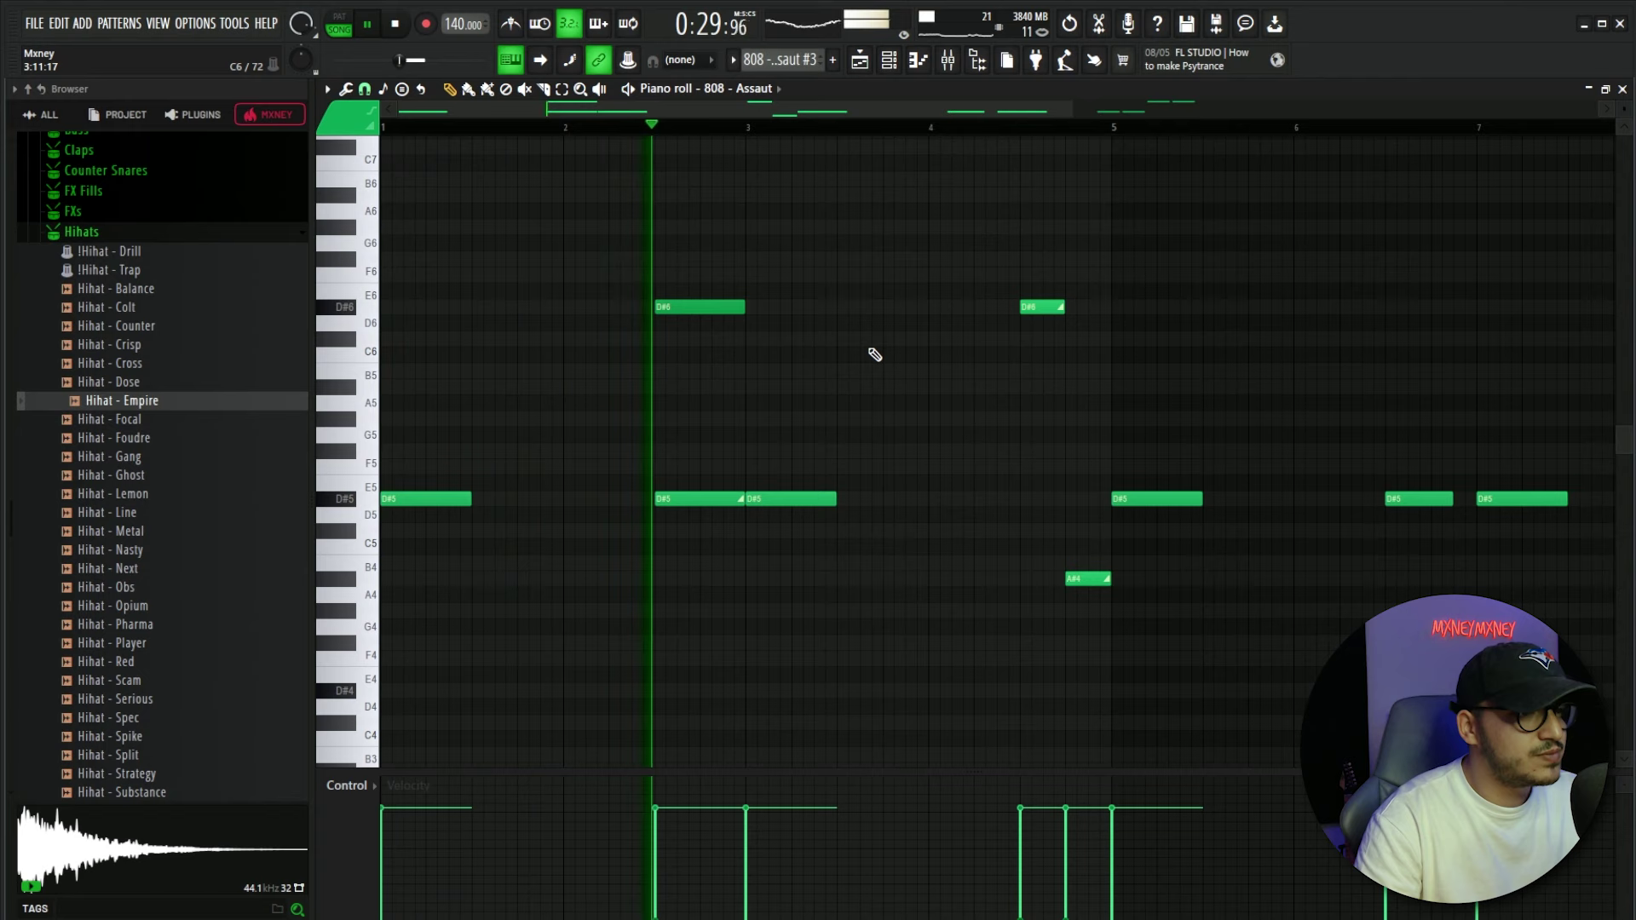
key("space")
Replace the A#4 slide at the end of bar 4 with short B5 and A#5 slides, and play back the part
left_click_drag(1088, 578, 1087, 386)
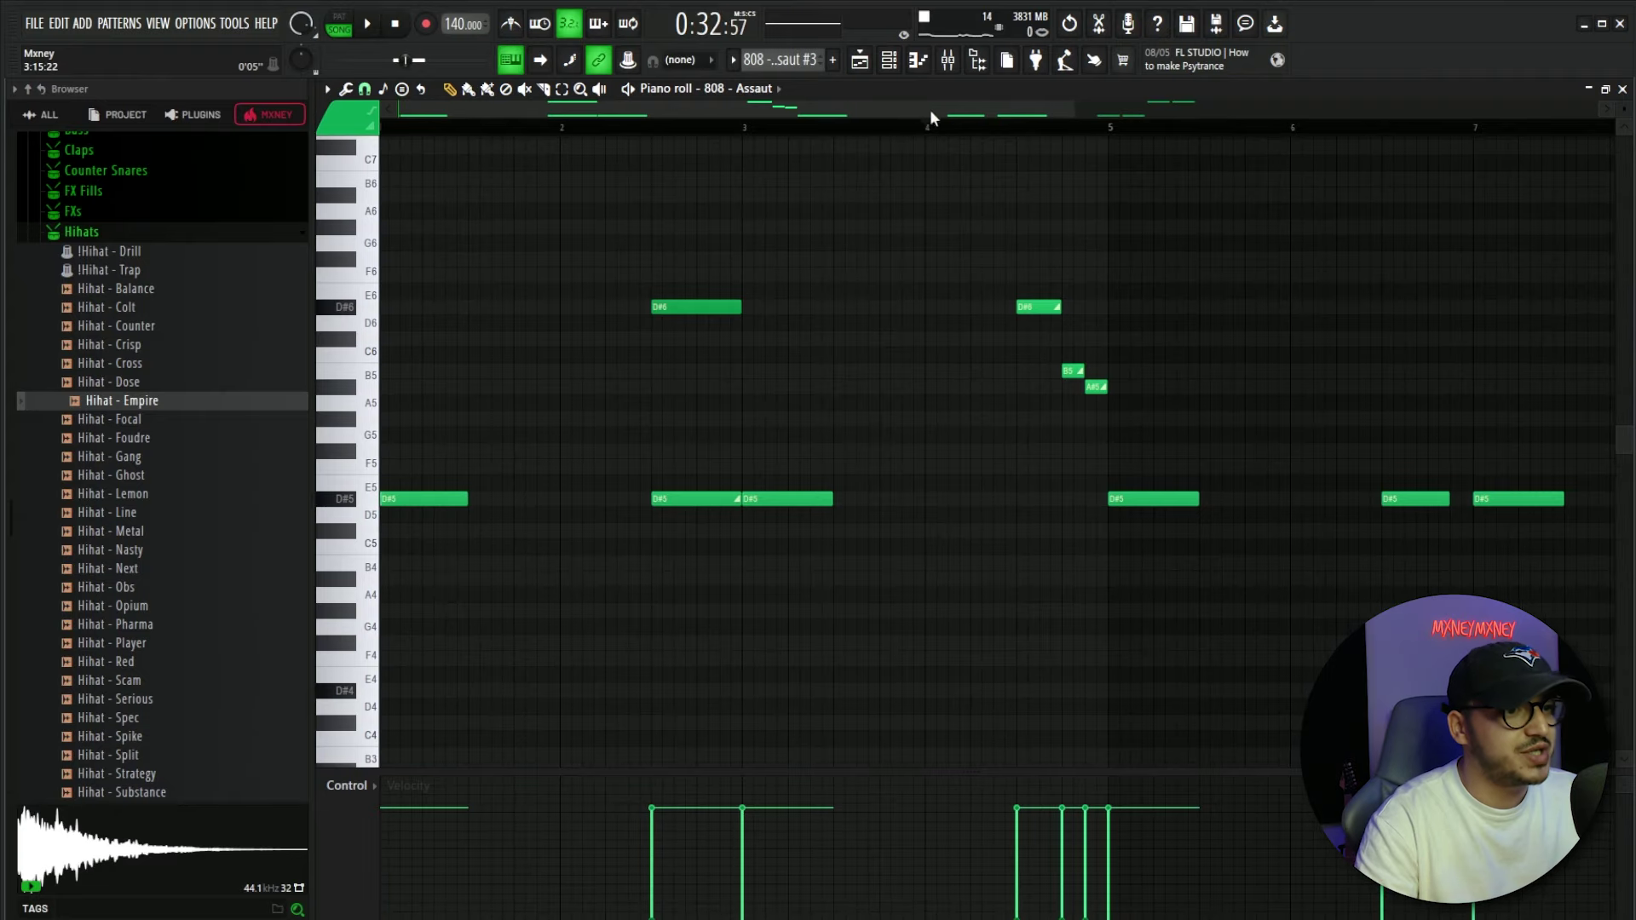
key("space")
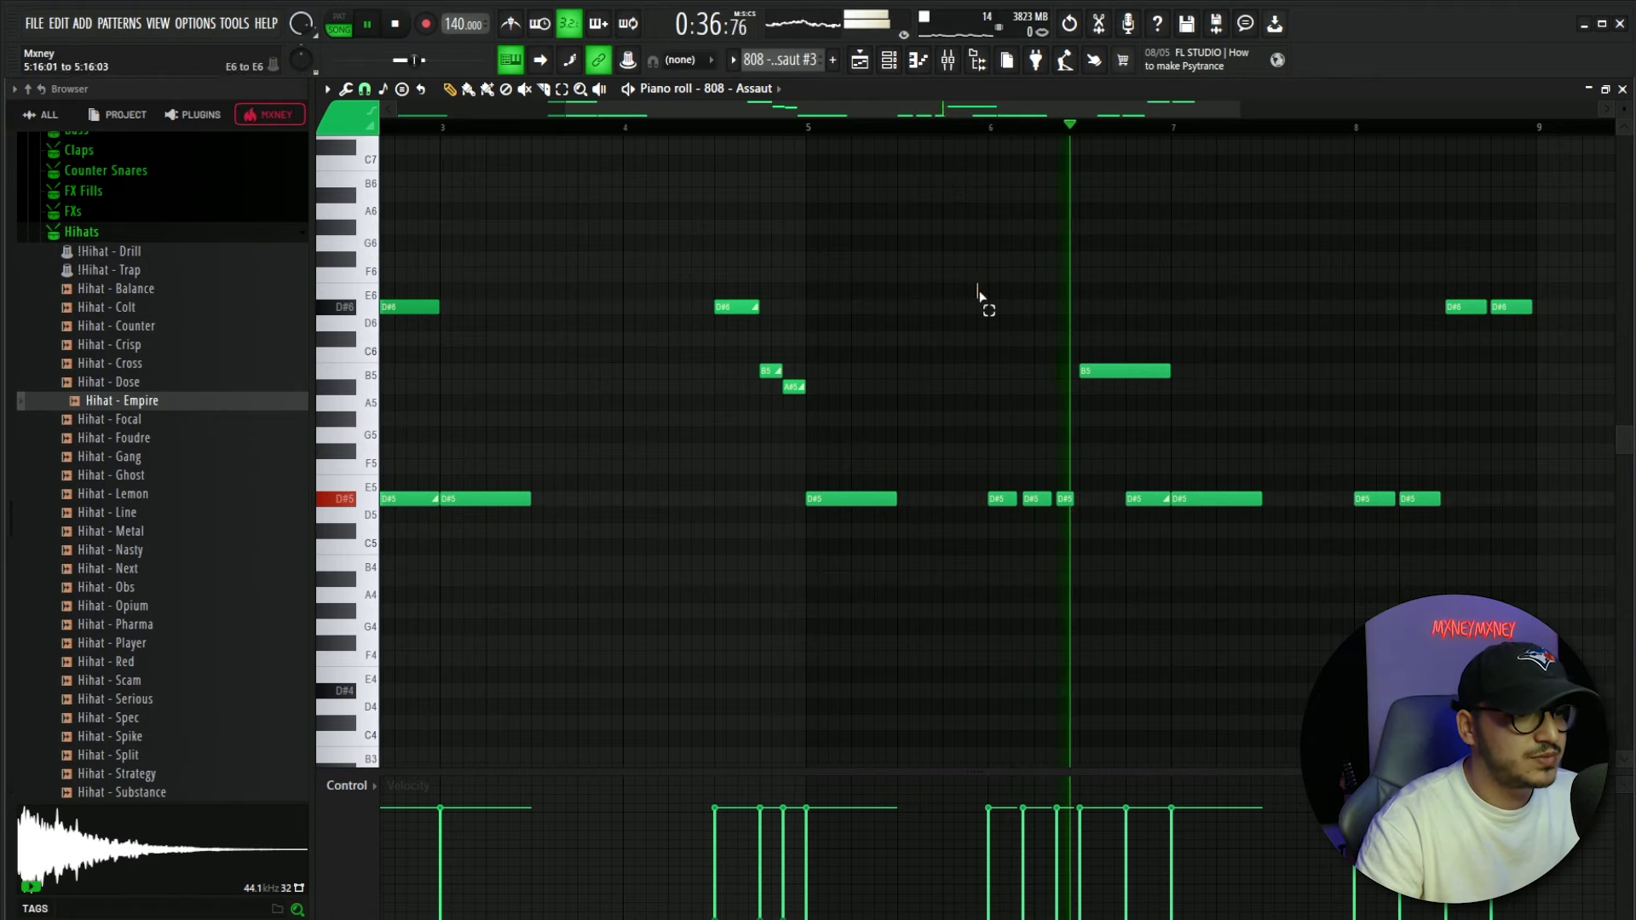
key("space")
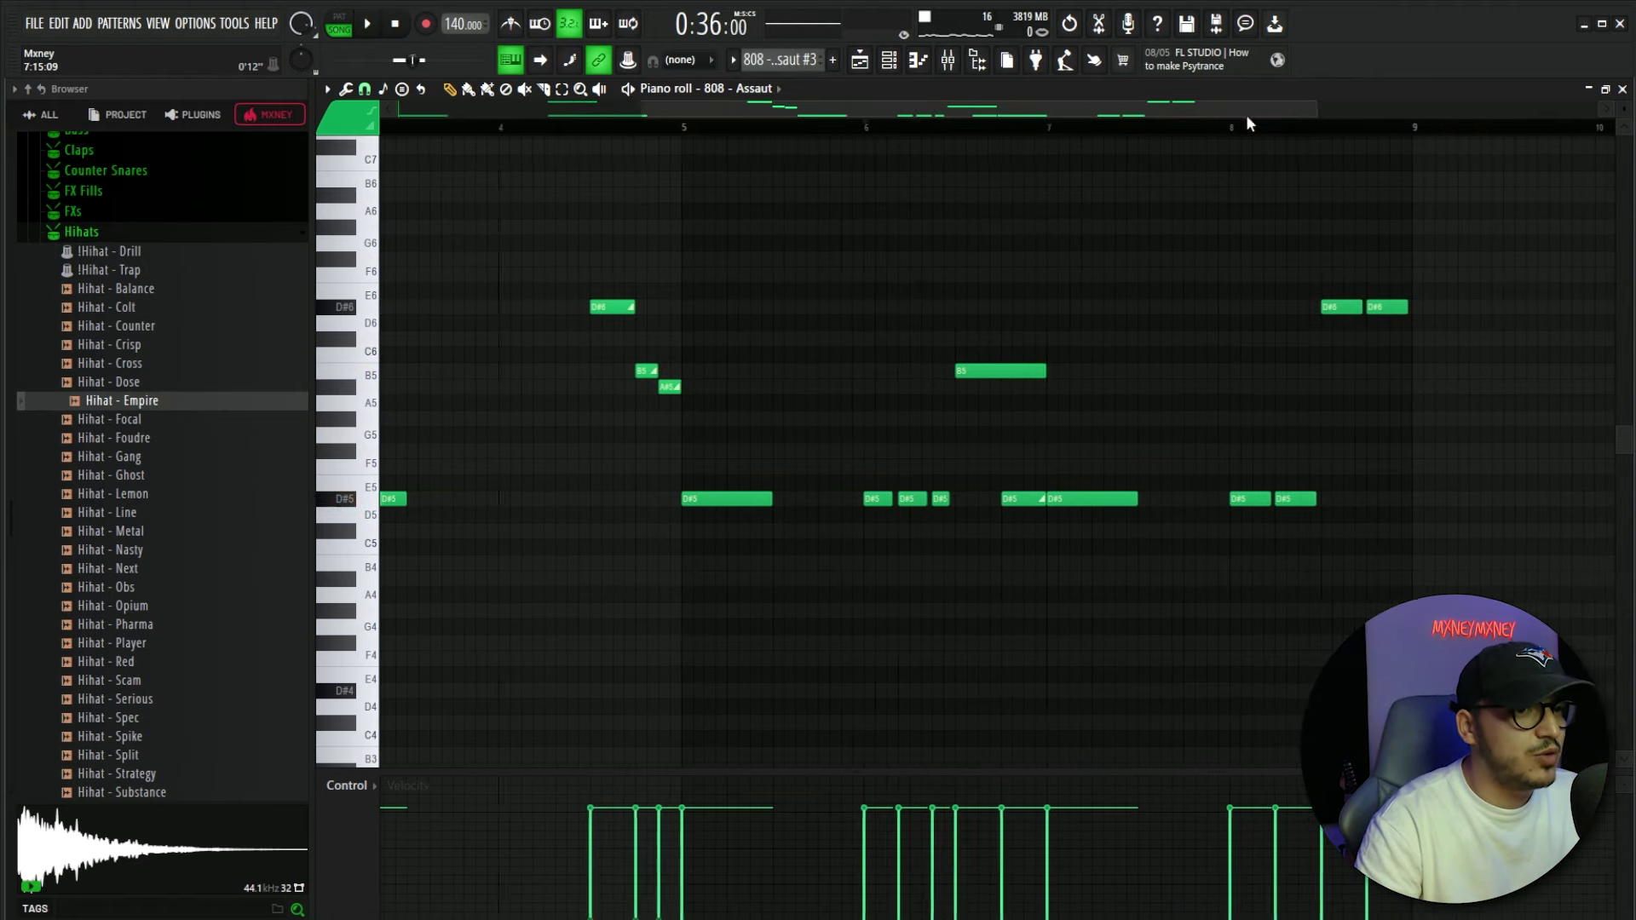
Lower the two closing D#6 notes in bar 8 by one octave
scroll(1227, 125, "up", 4)
left_click_drag(1285, 254, 1424, 355)
key("ctrl+Down")
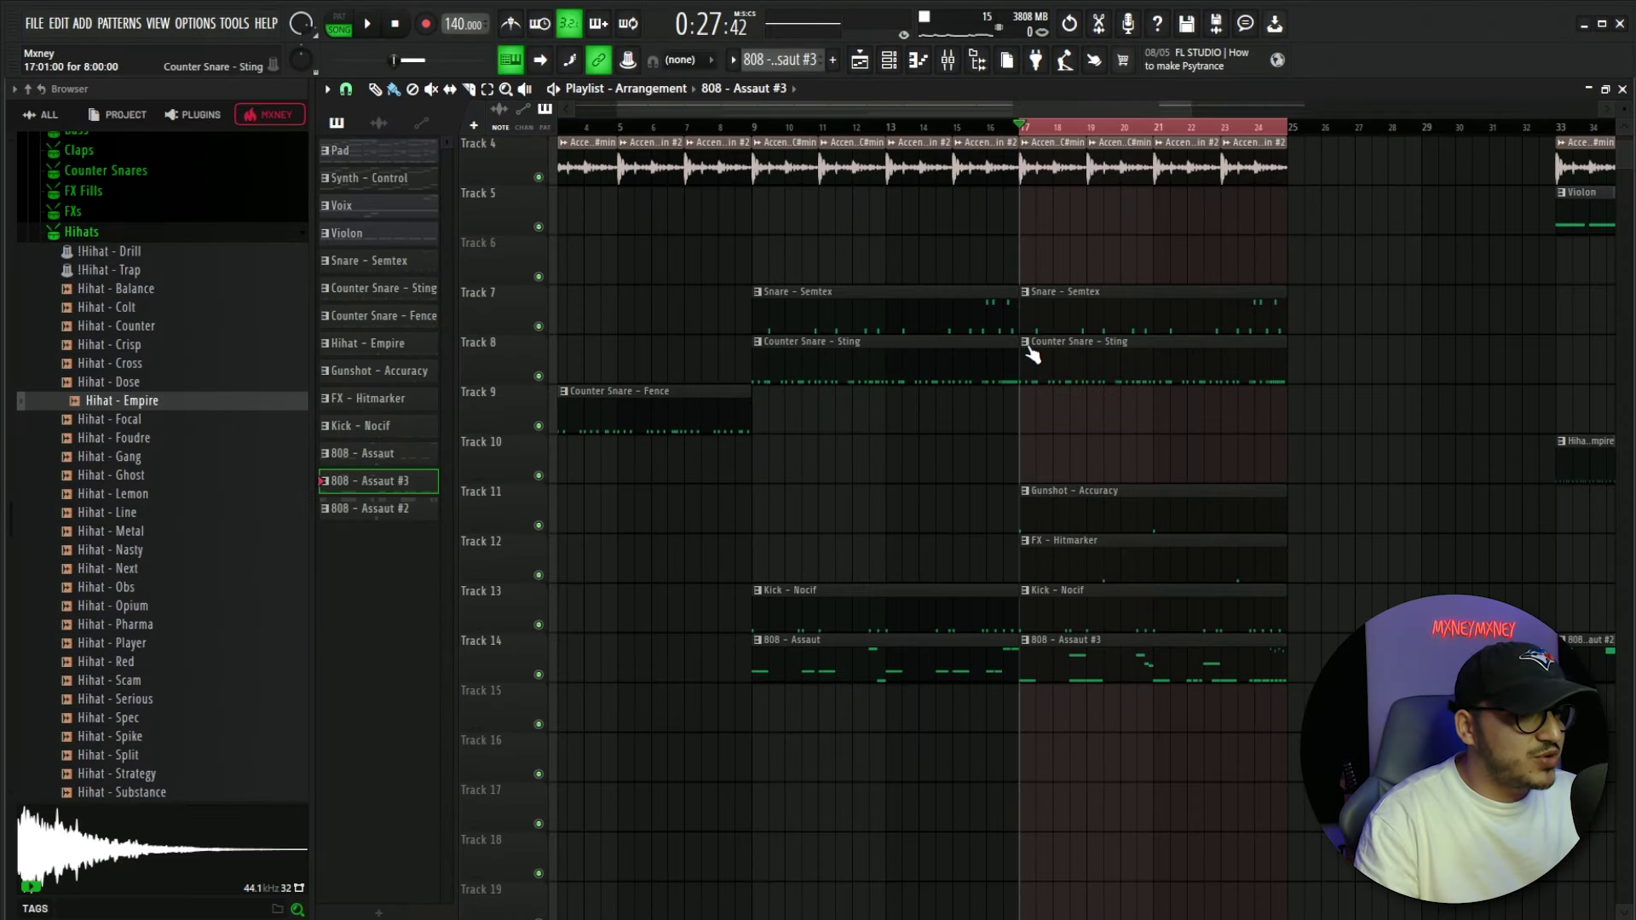
Make the Counter Snare - Sting clip at bar 17 unique and open its notes for editing
right_click(1032, 355)
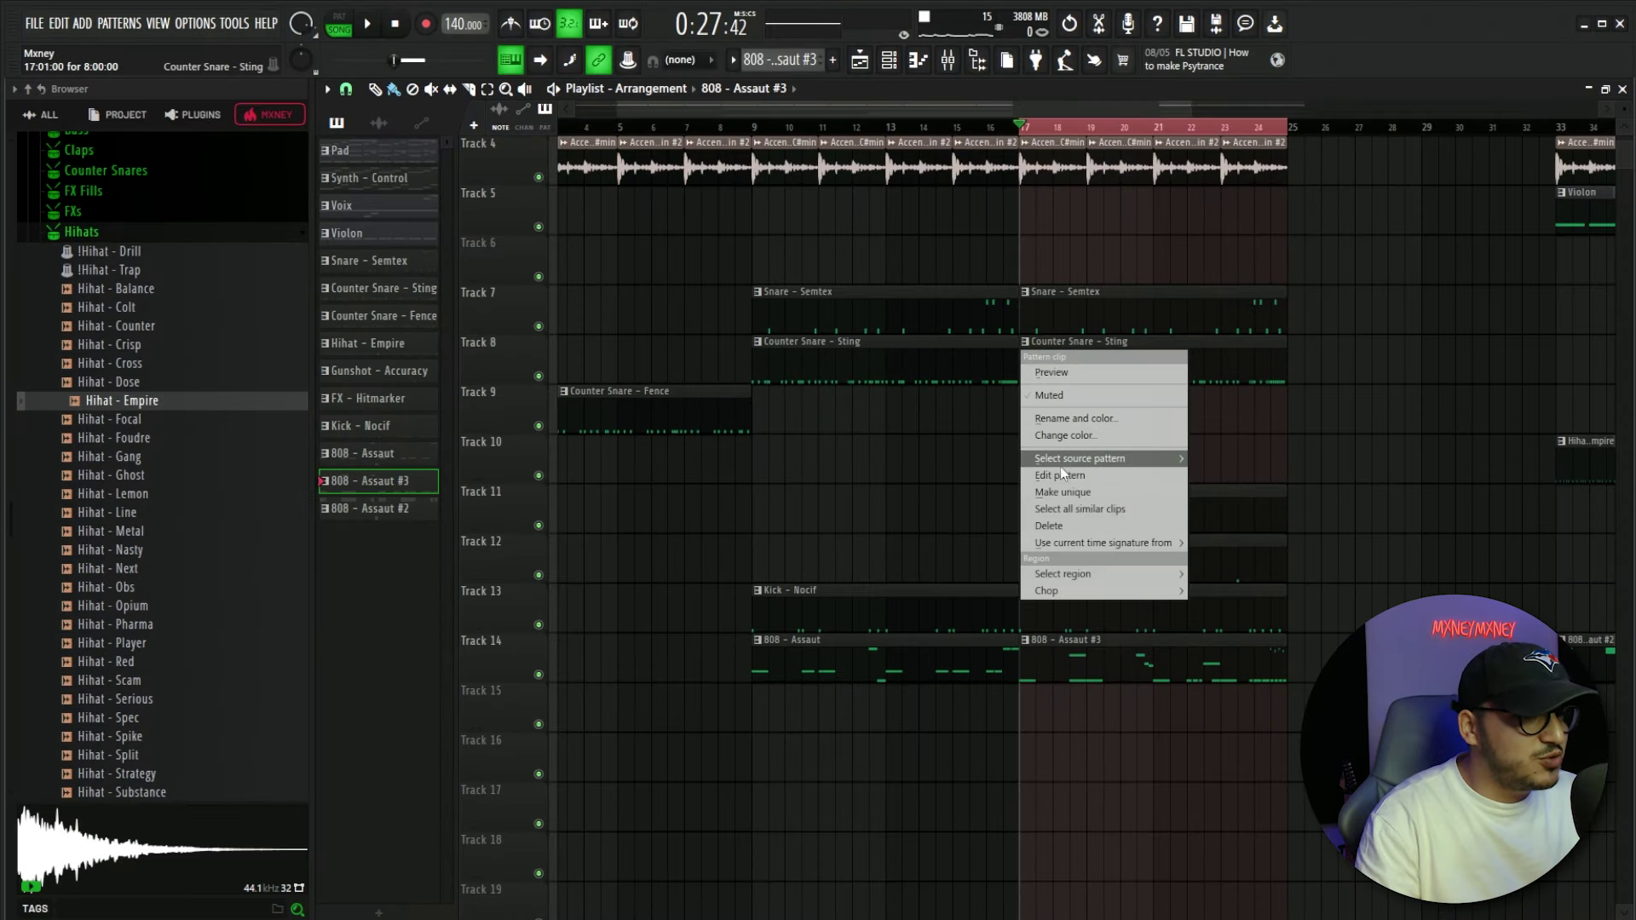
left_click(1062, 493)
double_click(1180, 358)
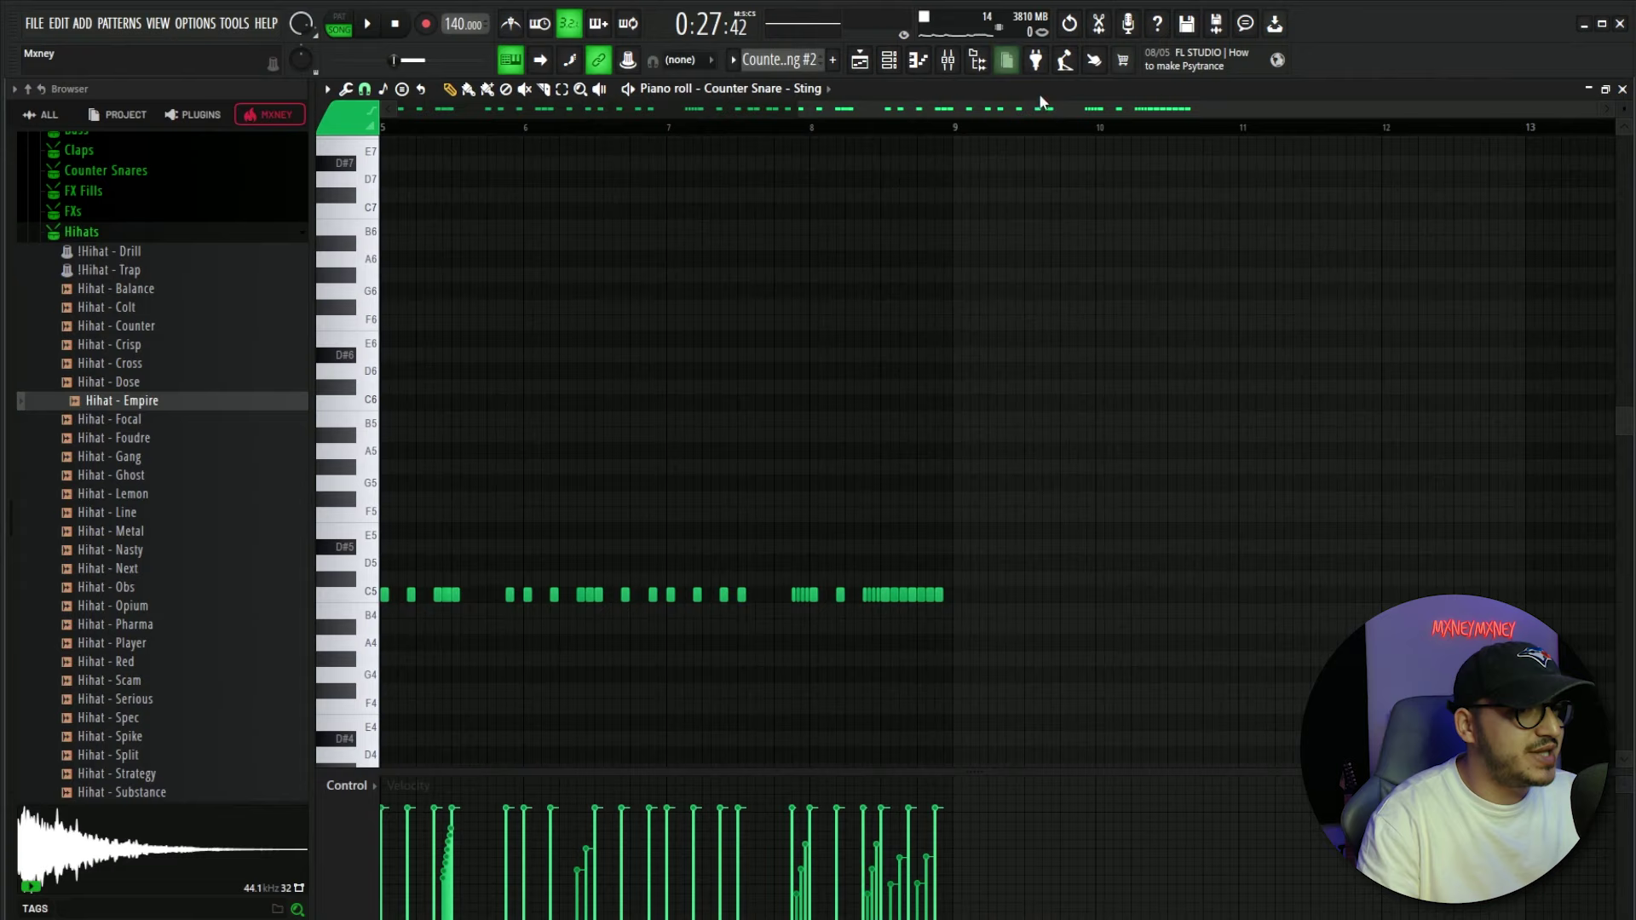
Lower a few selected hits in bar 8 of the Counter Snare - Sting #2 pattern to vary its ending
left_click_drag(1041, 102, 1081, 105)
scroll(1168, 317, "down", 3)
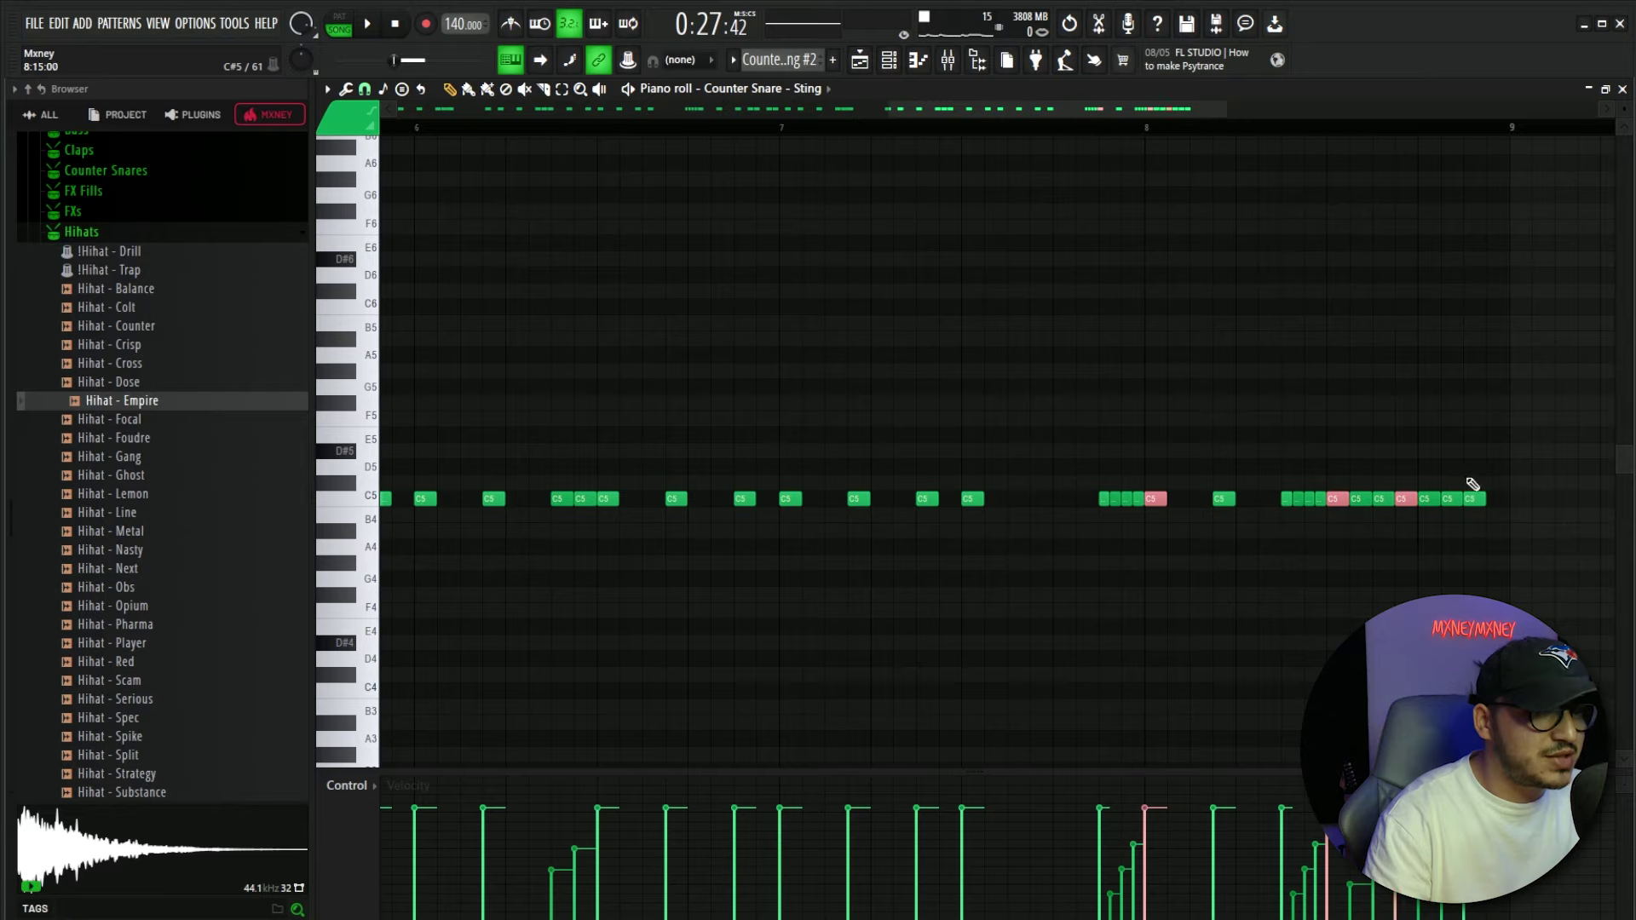
key("ctrl+d")
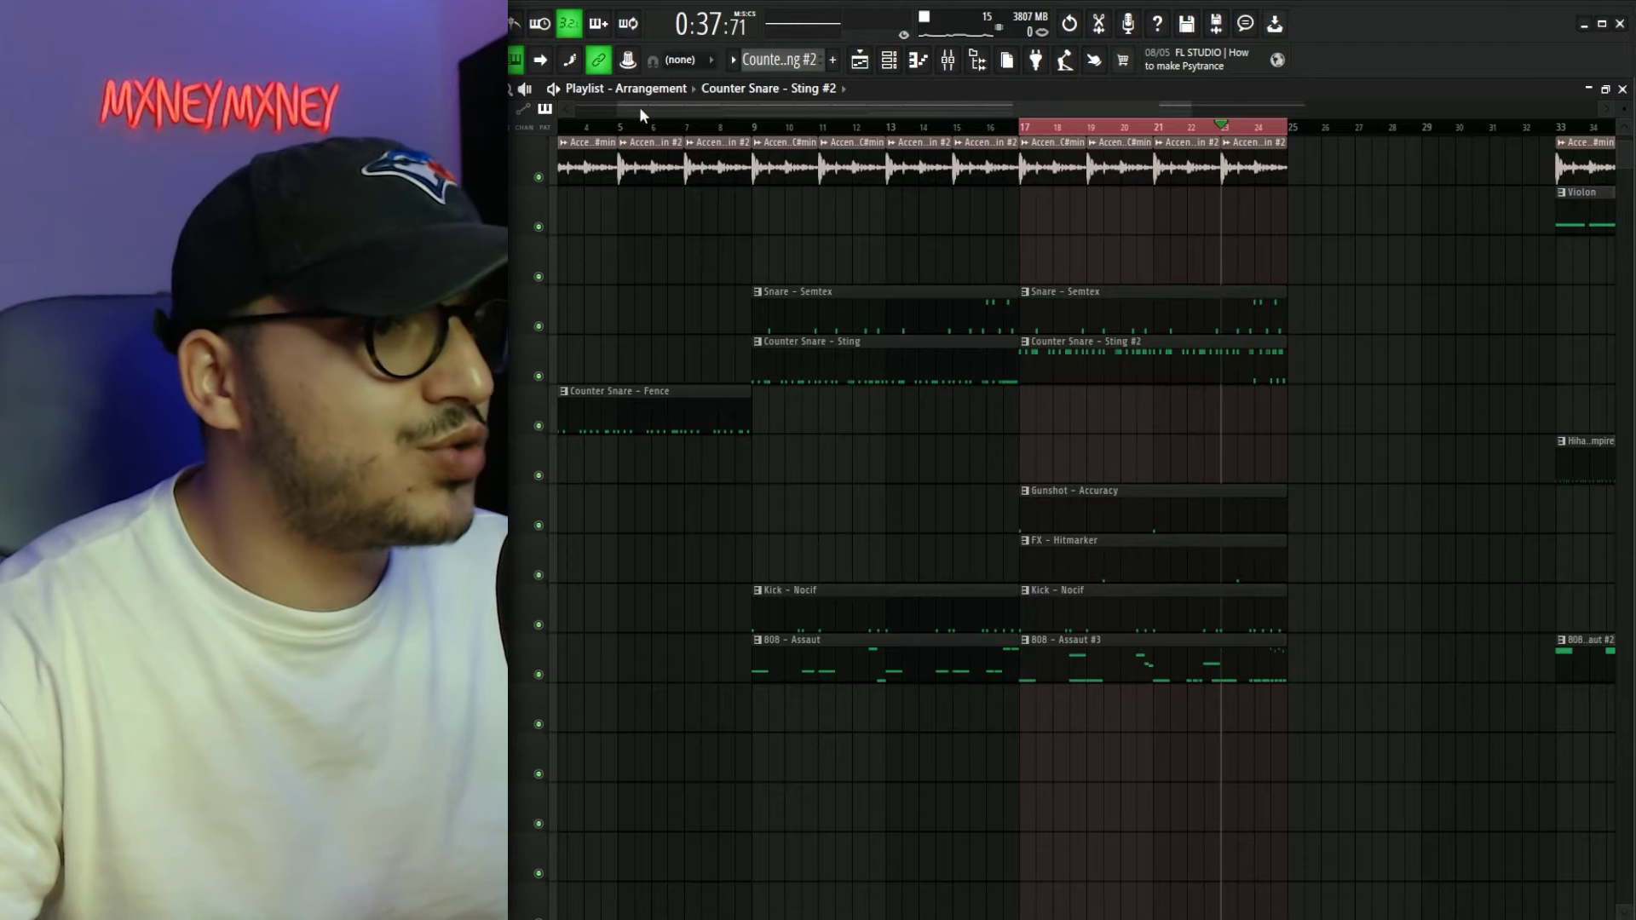
Move the separate Violon section to bar 49 and duplicate all clips of bars 17–24 into bars 25–32
scroll(878, 101, "down", 4)
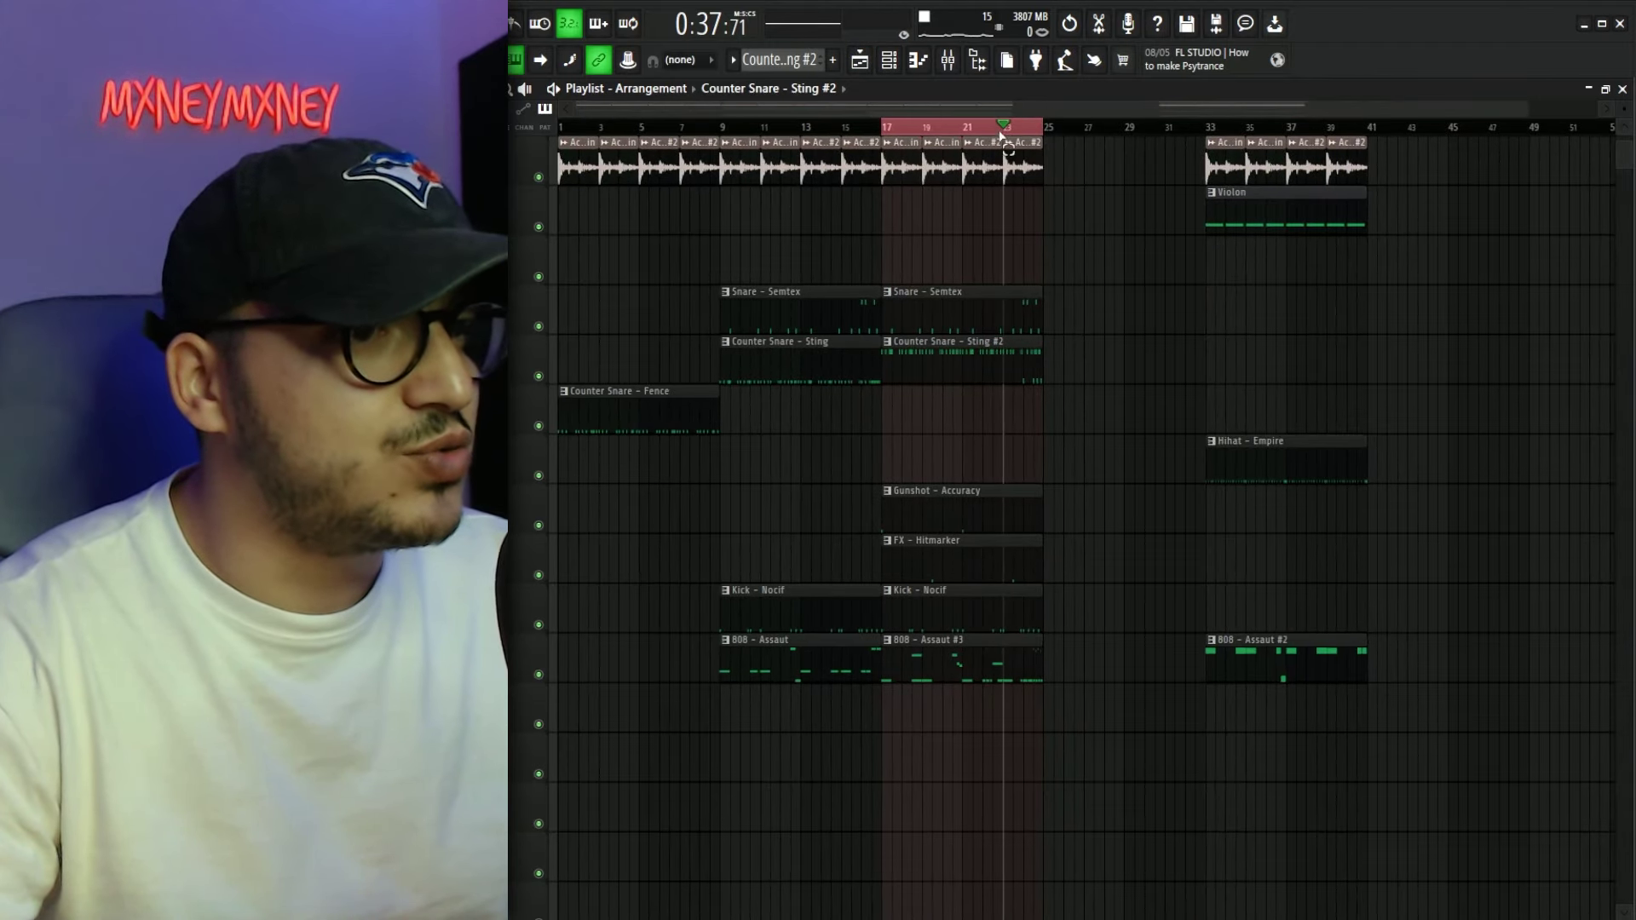
scroll(1091, 285, "up", 3)
scroll(1091, 272, "down", 1)
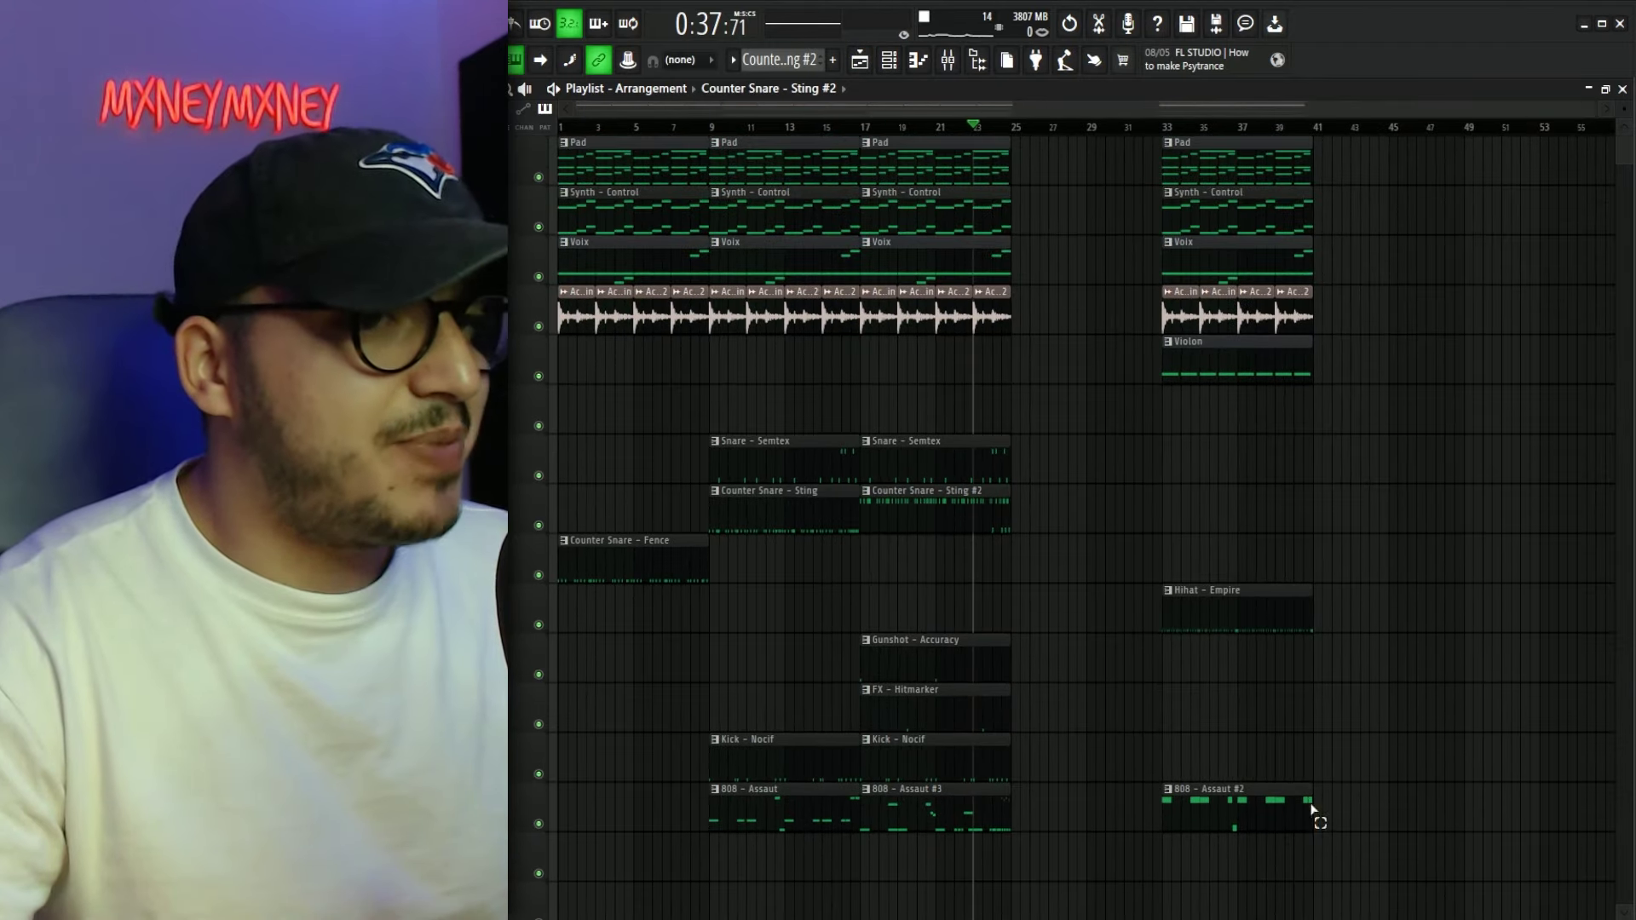
left_click_drag(1318, 128, 1469, 141)
left_click_drag(1044, 859, 1038, 169)
left_click(1236, 337)
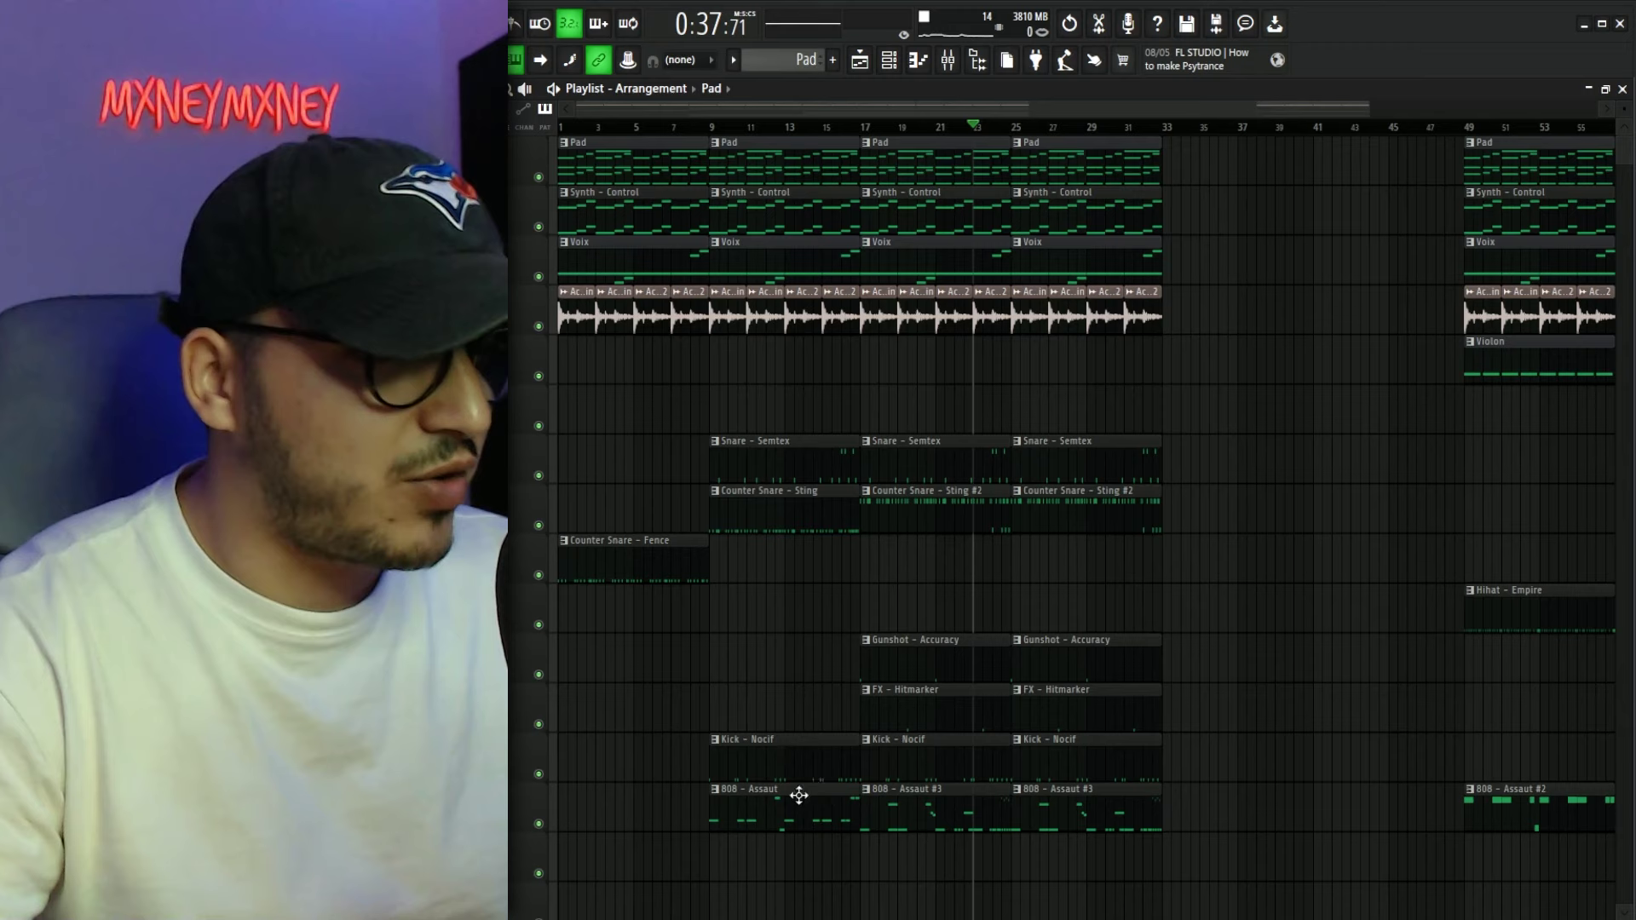
Replace the 808 - Assaut #3 and Counter Snare - Sting #2 clips at bar 25 with copies of 808 - Assaut and Counter Snare - Sting
right_click(1125, 810)
mouse_move(756, 809)
left_mouse_down()
mouse_move(1114, 803)
mouse_move(1073, 819)
left_mouse_up()
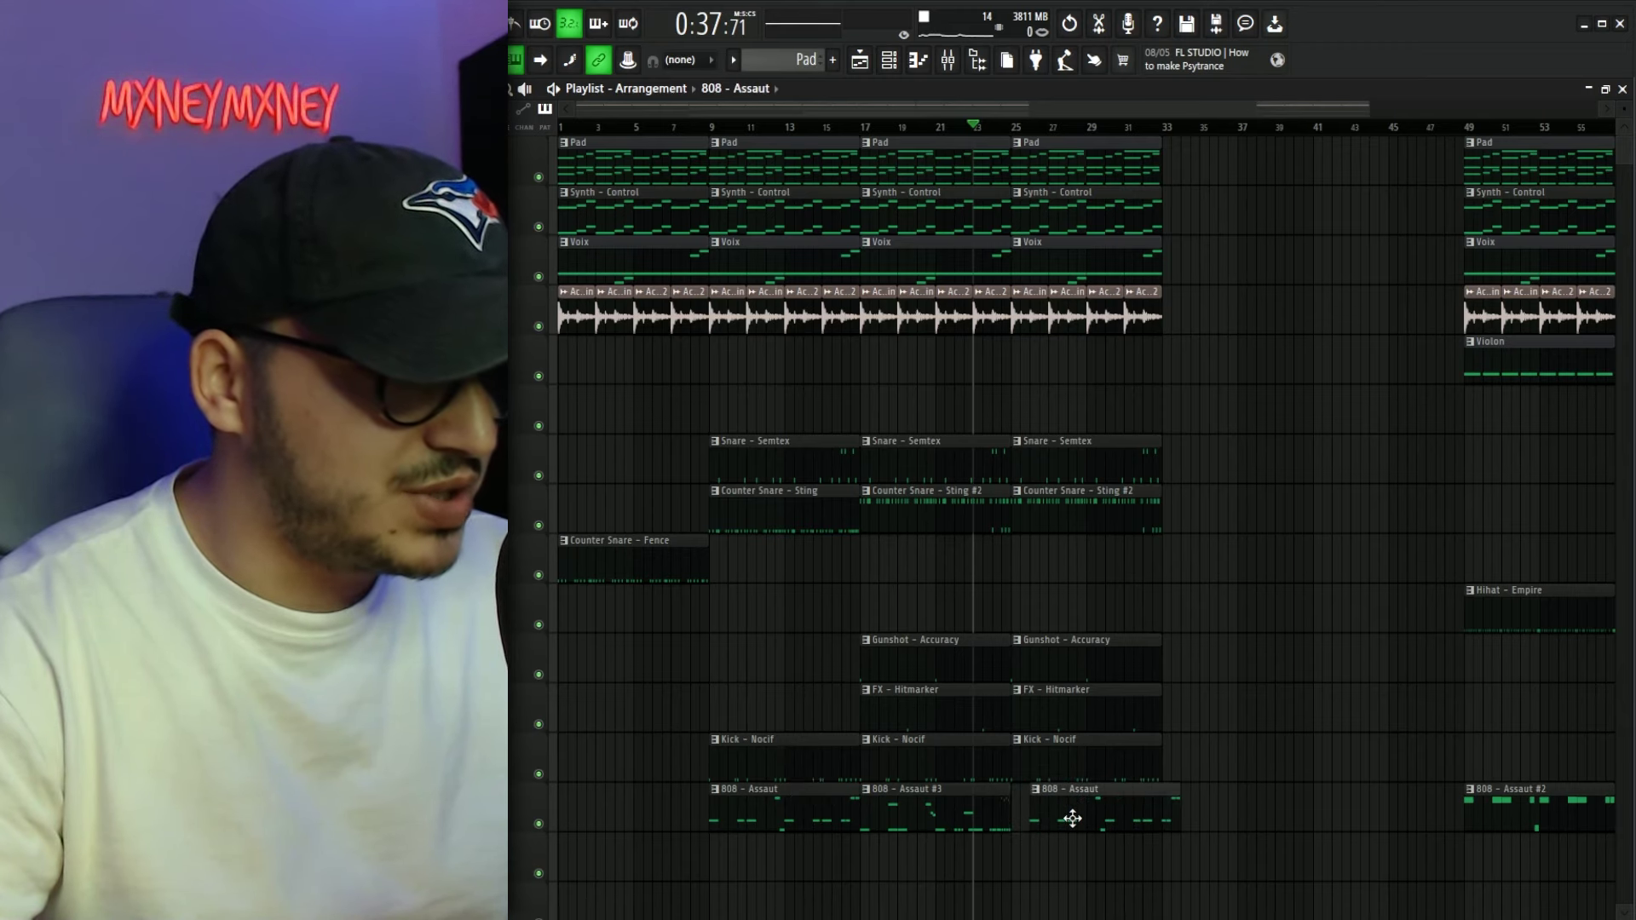
right_click(1074, 509)
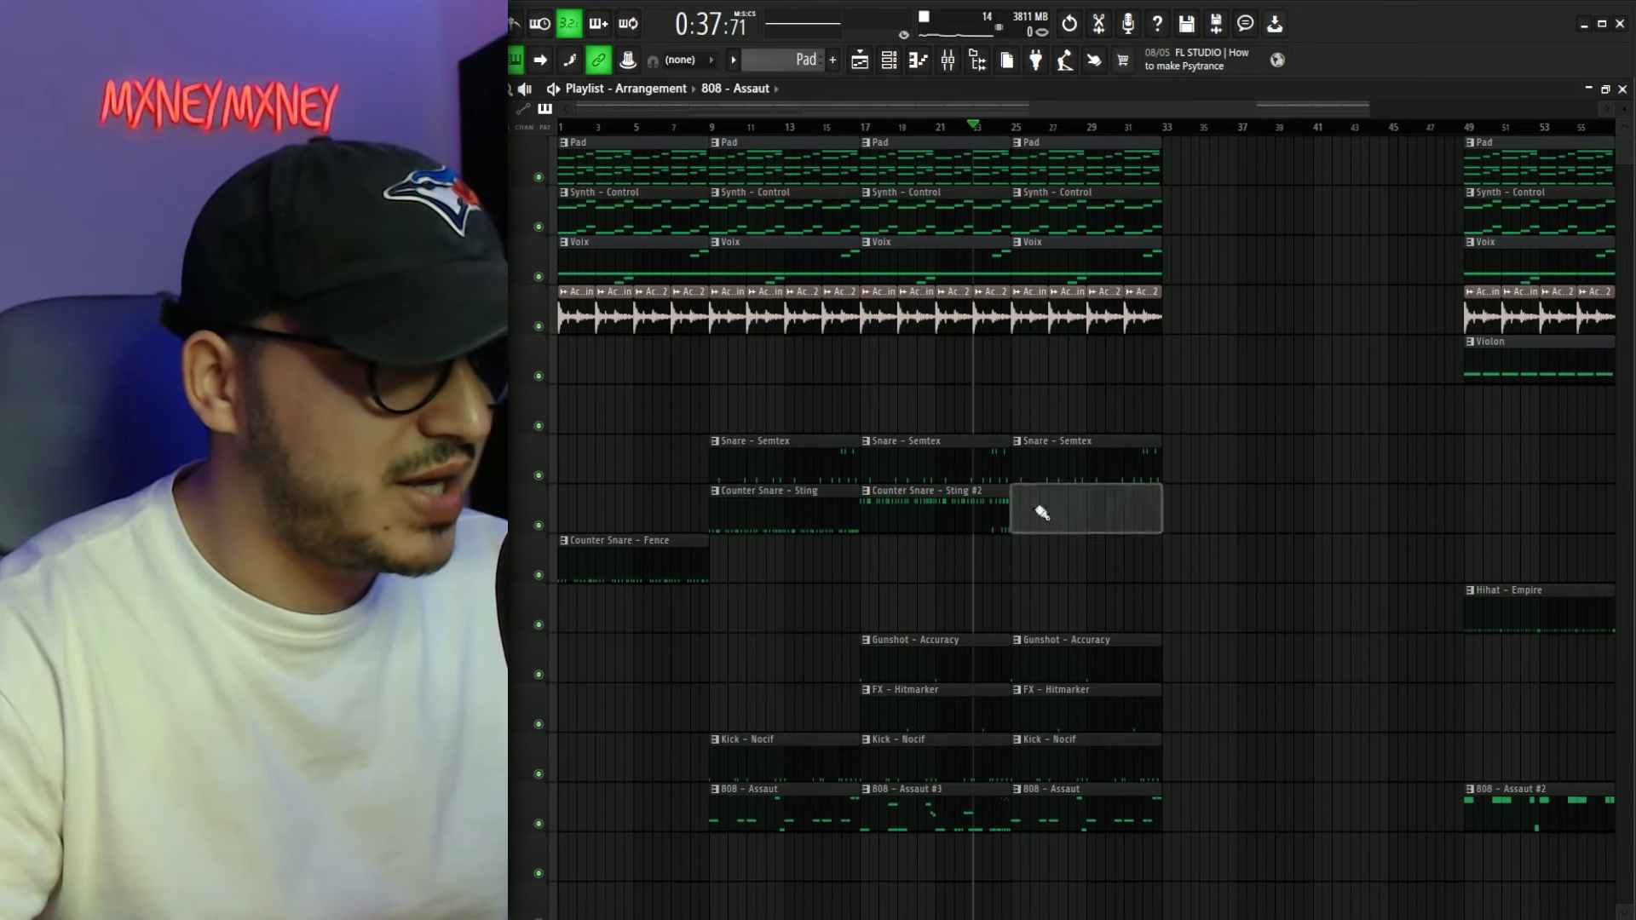
left_click_drag(779, 509, 1082, 517)
Copy the four melody clips and the Counter Snare - Fence clip to bars 33–40 and play back the transition
left_click_drag(1161, 334, 1172, 156)
left_click(1275, 432)
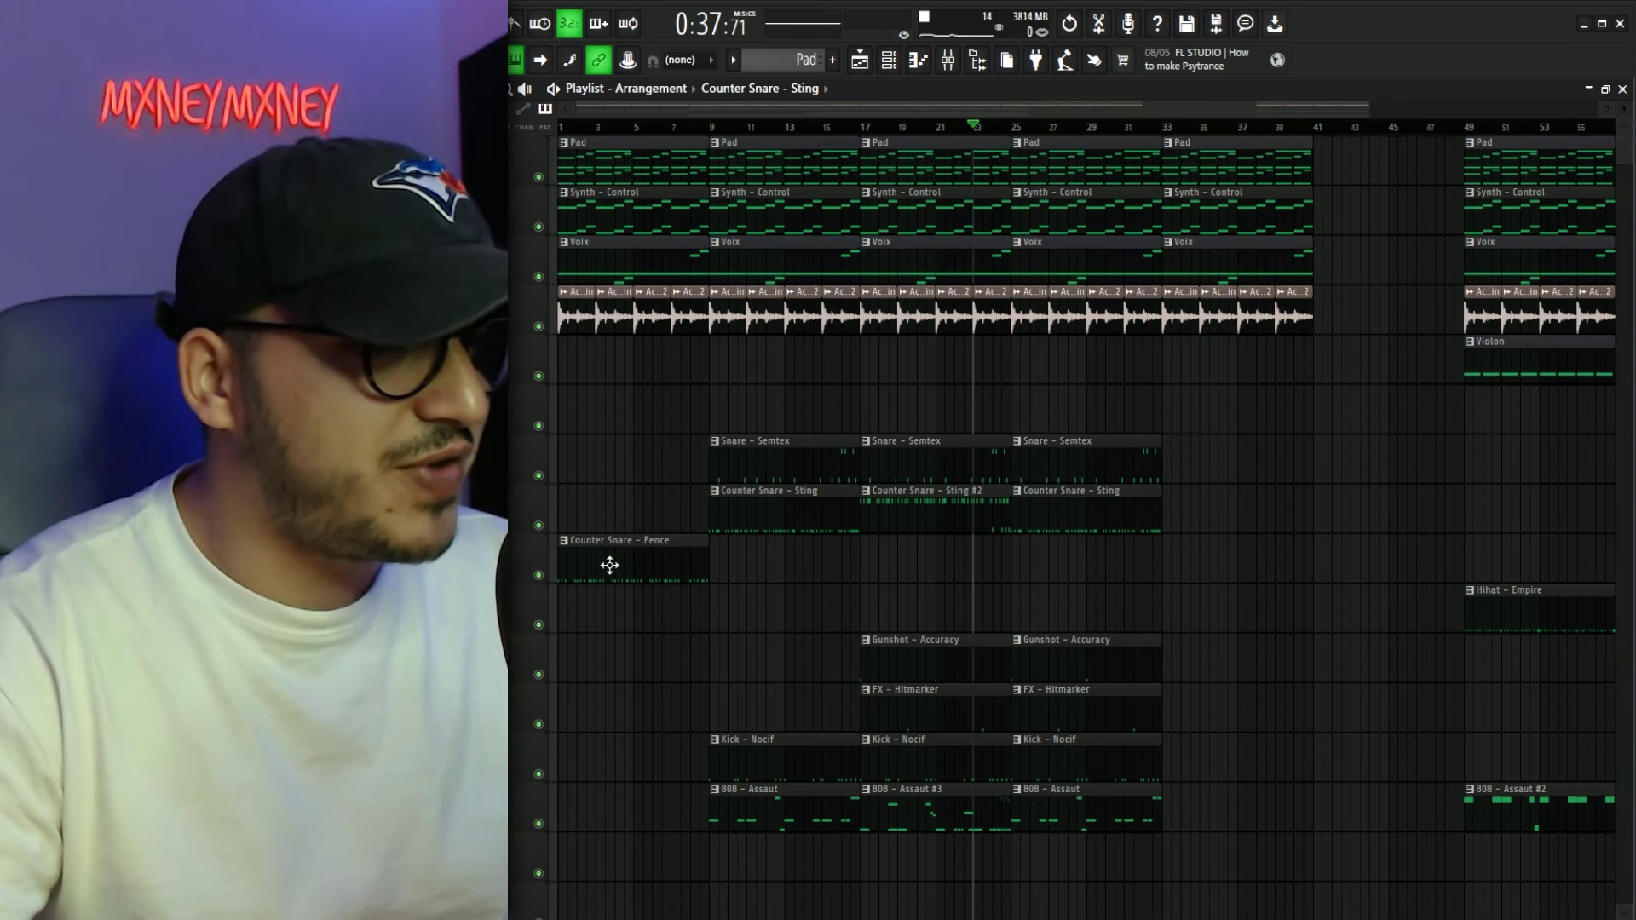
left_click_drag(610, 565, 1227, 569)
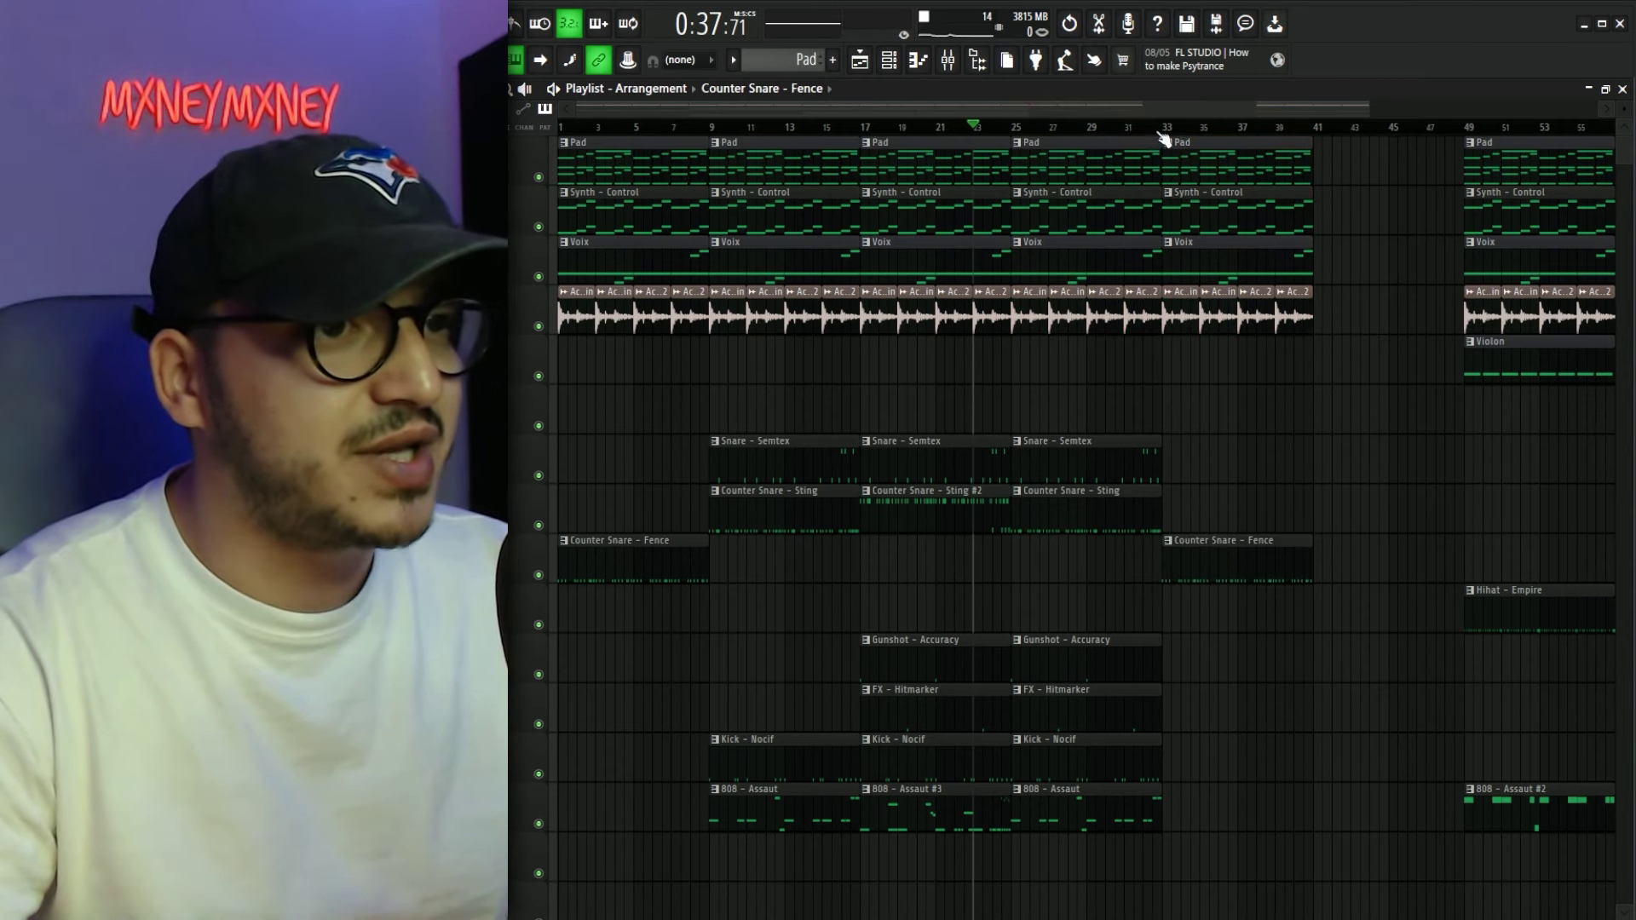
left_click(1135, 127)
scroll(1157, 130, "down", 2)
key("space")
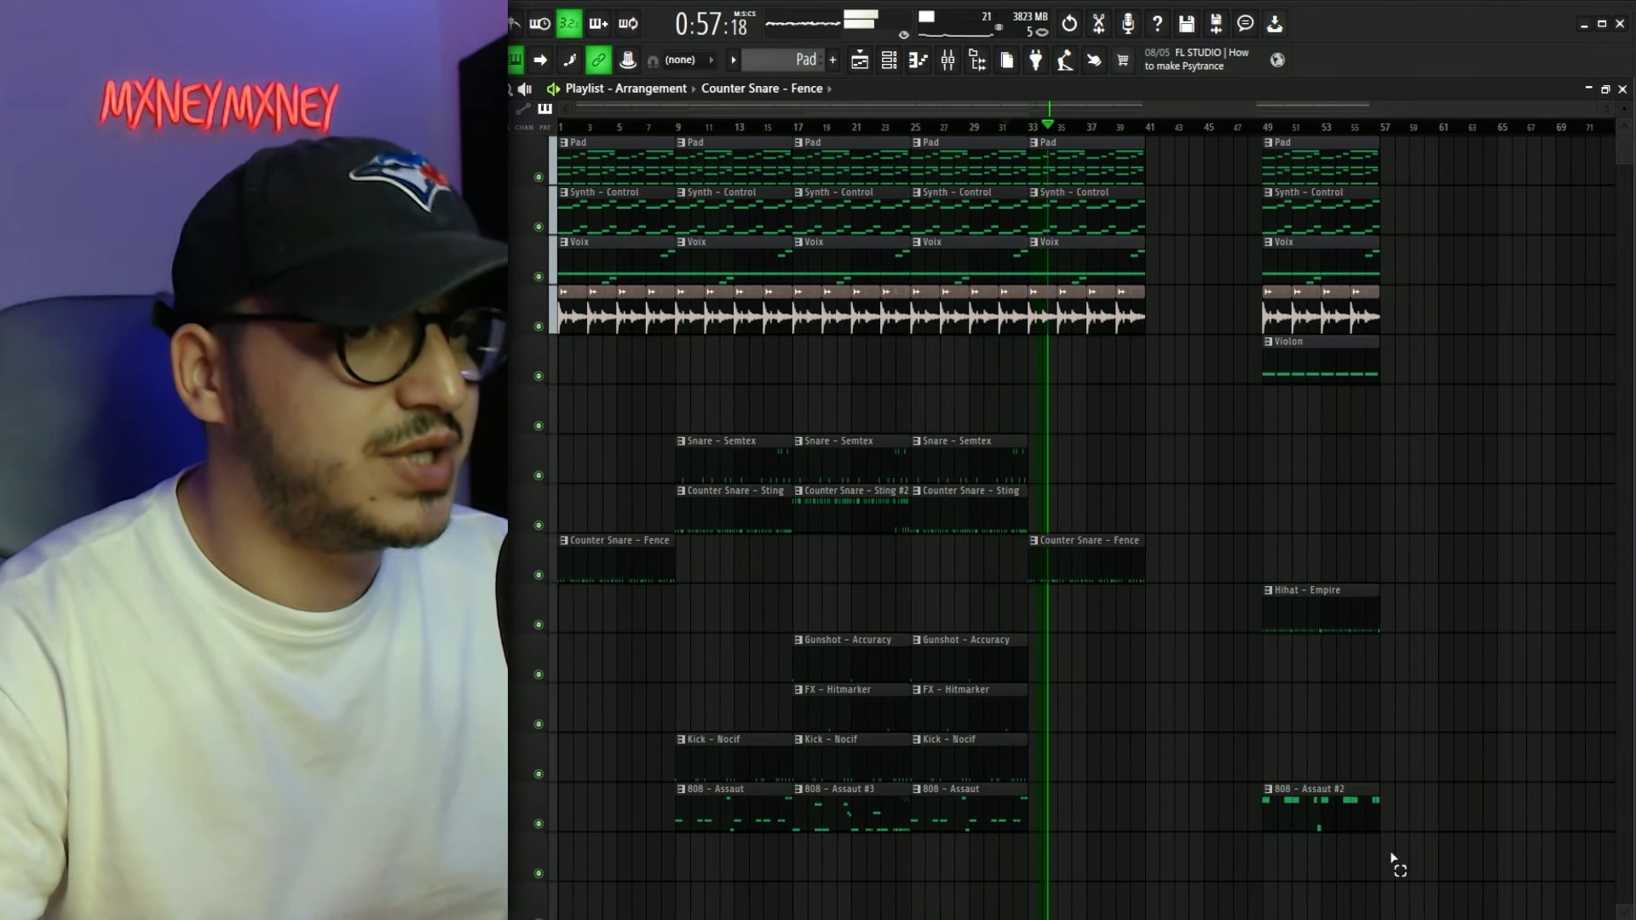
Move the whole Violon section from bar 49 so it starts at bar 41
left_click_drag(1392, 862, 1281, 85)
left_click_drag(1281, 157, 1164, 157)
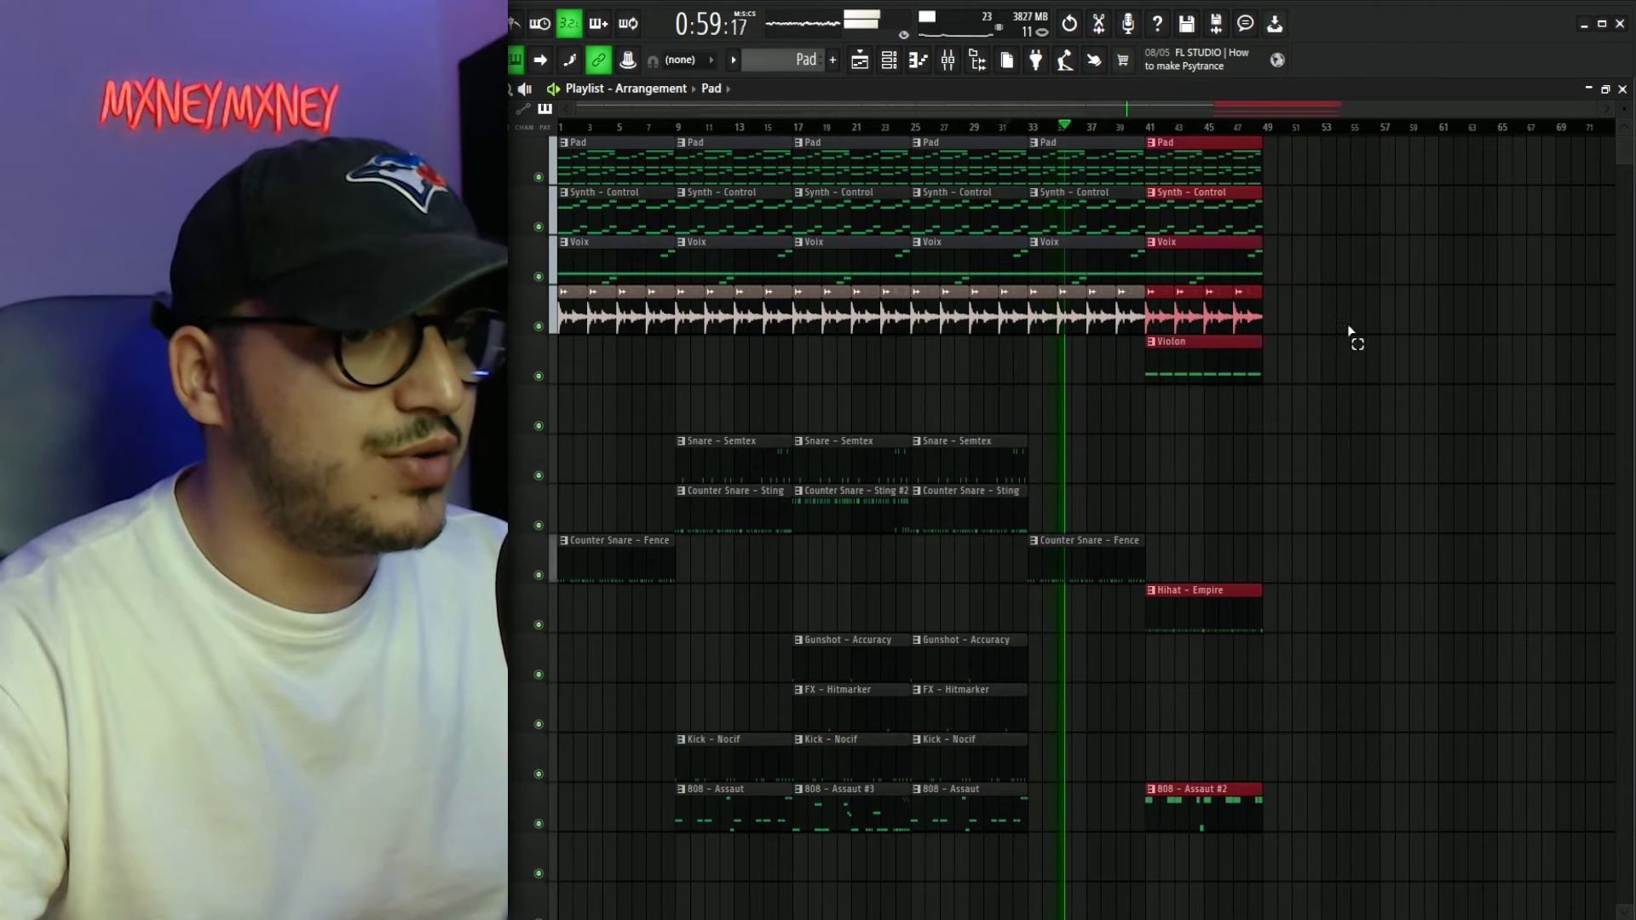
left_click(1364, 143)
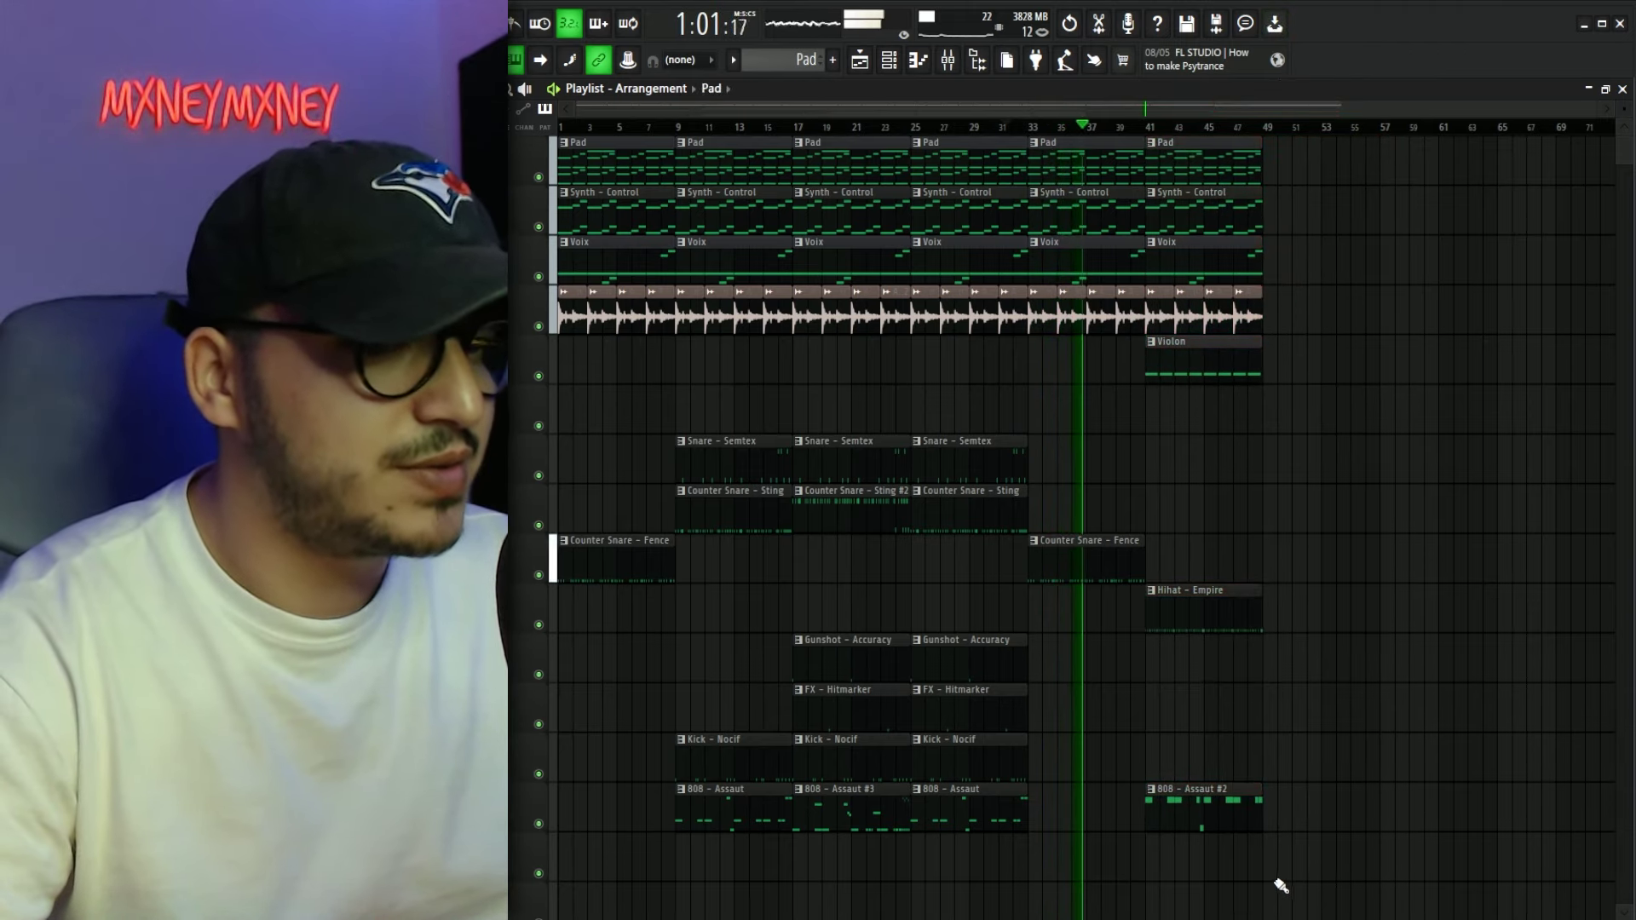
Add a Counter Snare - Fence clip at bar 41 and duplicate the bars 41–48 section into bars 49–56
mouse_move(1271, 879)
left_mouse_down()
mouse_move(1235, 250)
mouse_move(1163, 127)
left_mouse_up()
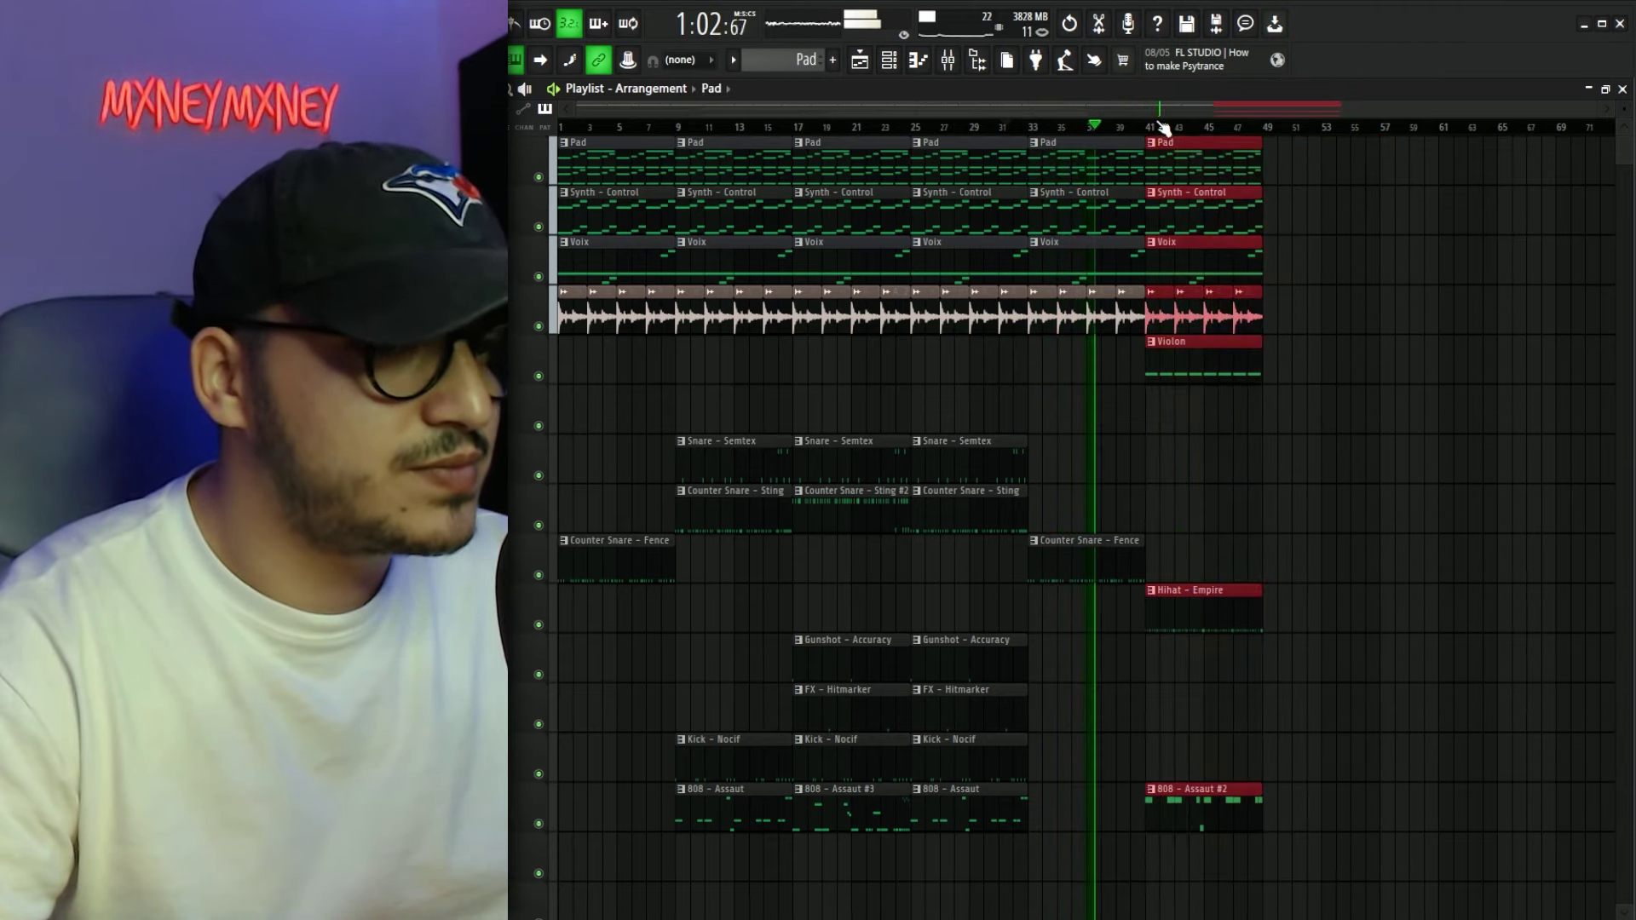
left_click(1104, 534)
left_click(1187, 548)
left_click_drag(1280, 879, 1160, 137)
key("ctrl+b")
left_click(1184, 430)
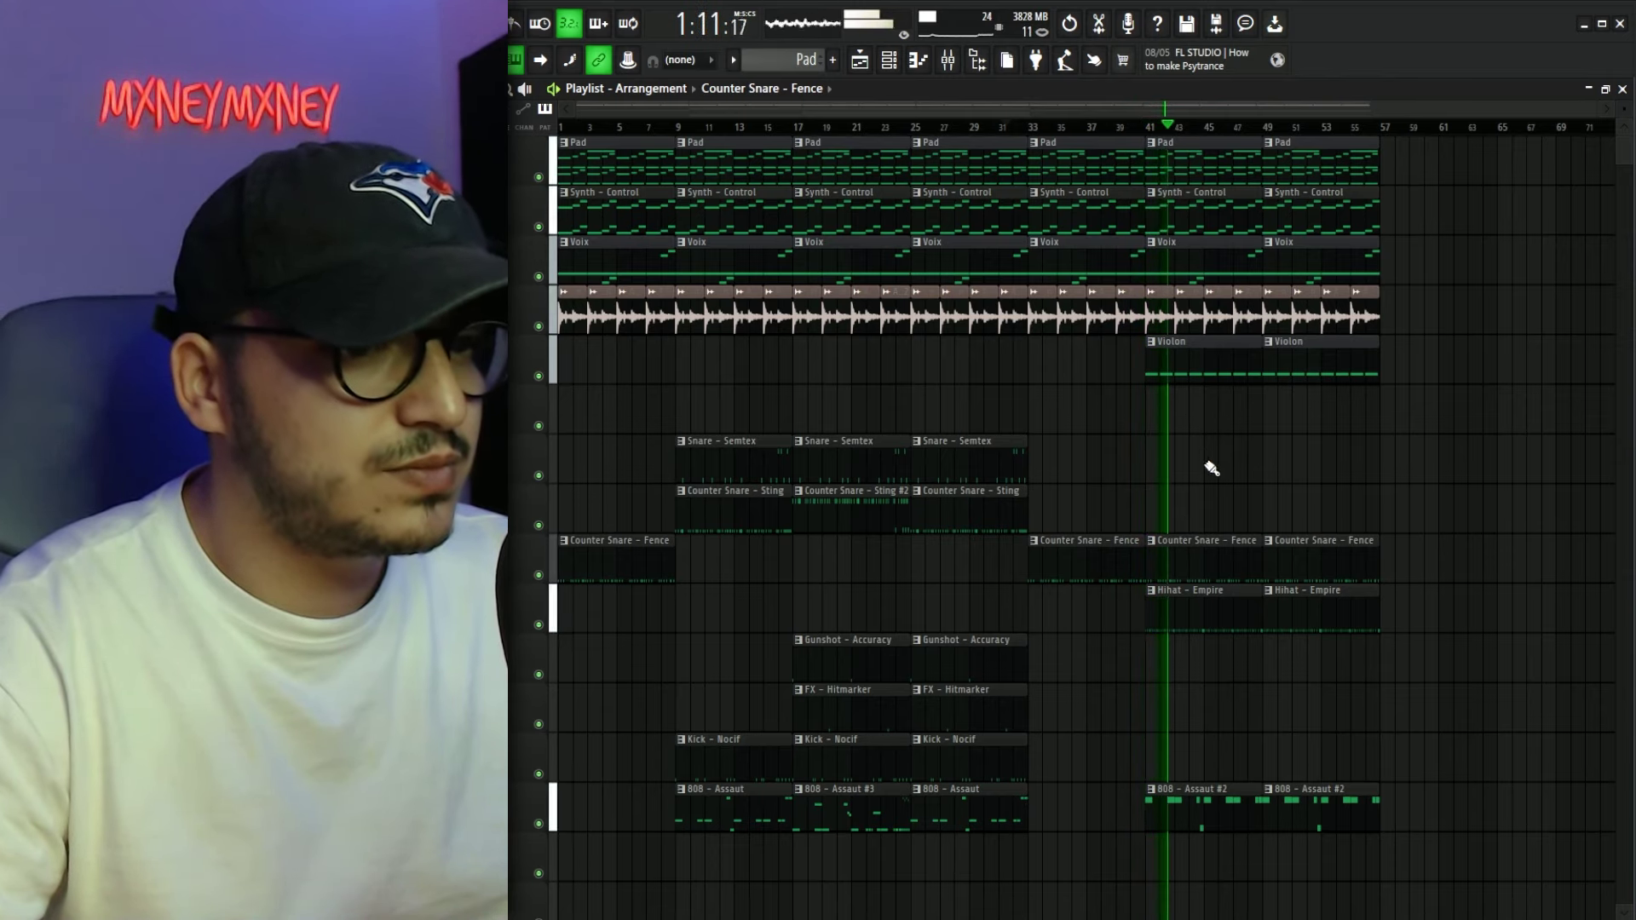
Delete the Counter Snare - Fence clip at bar 41 and cut the one at bar 49 into four short pieces
key("space")
scroll(946, 564, "up", 3)
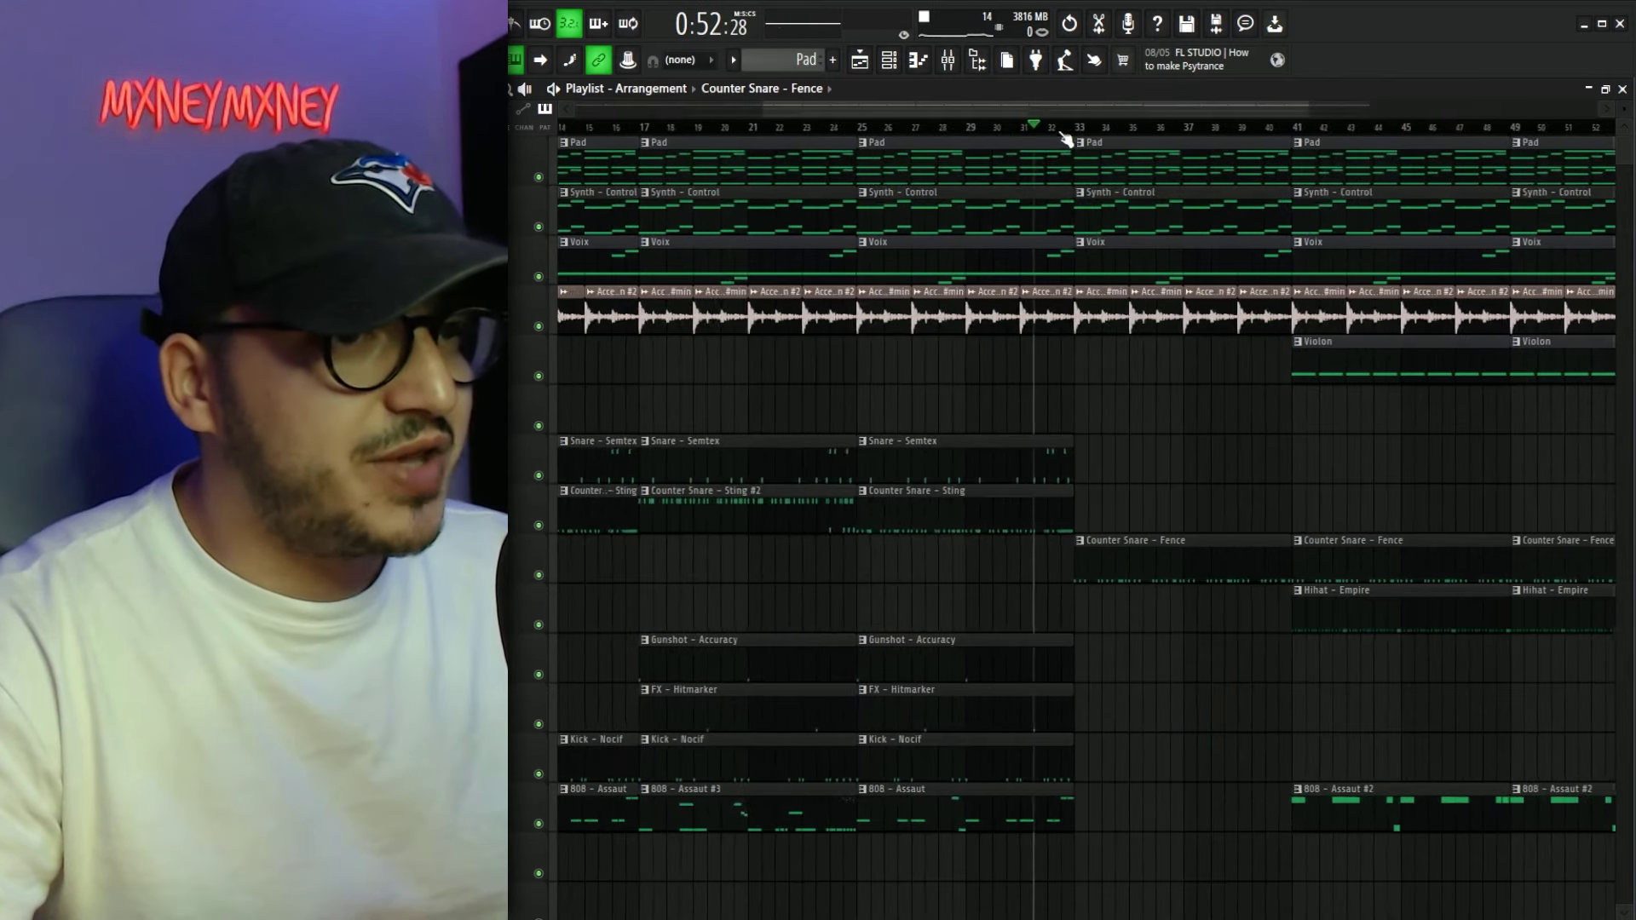
right_click(1037, 580)
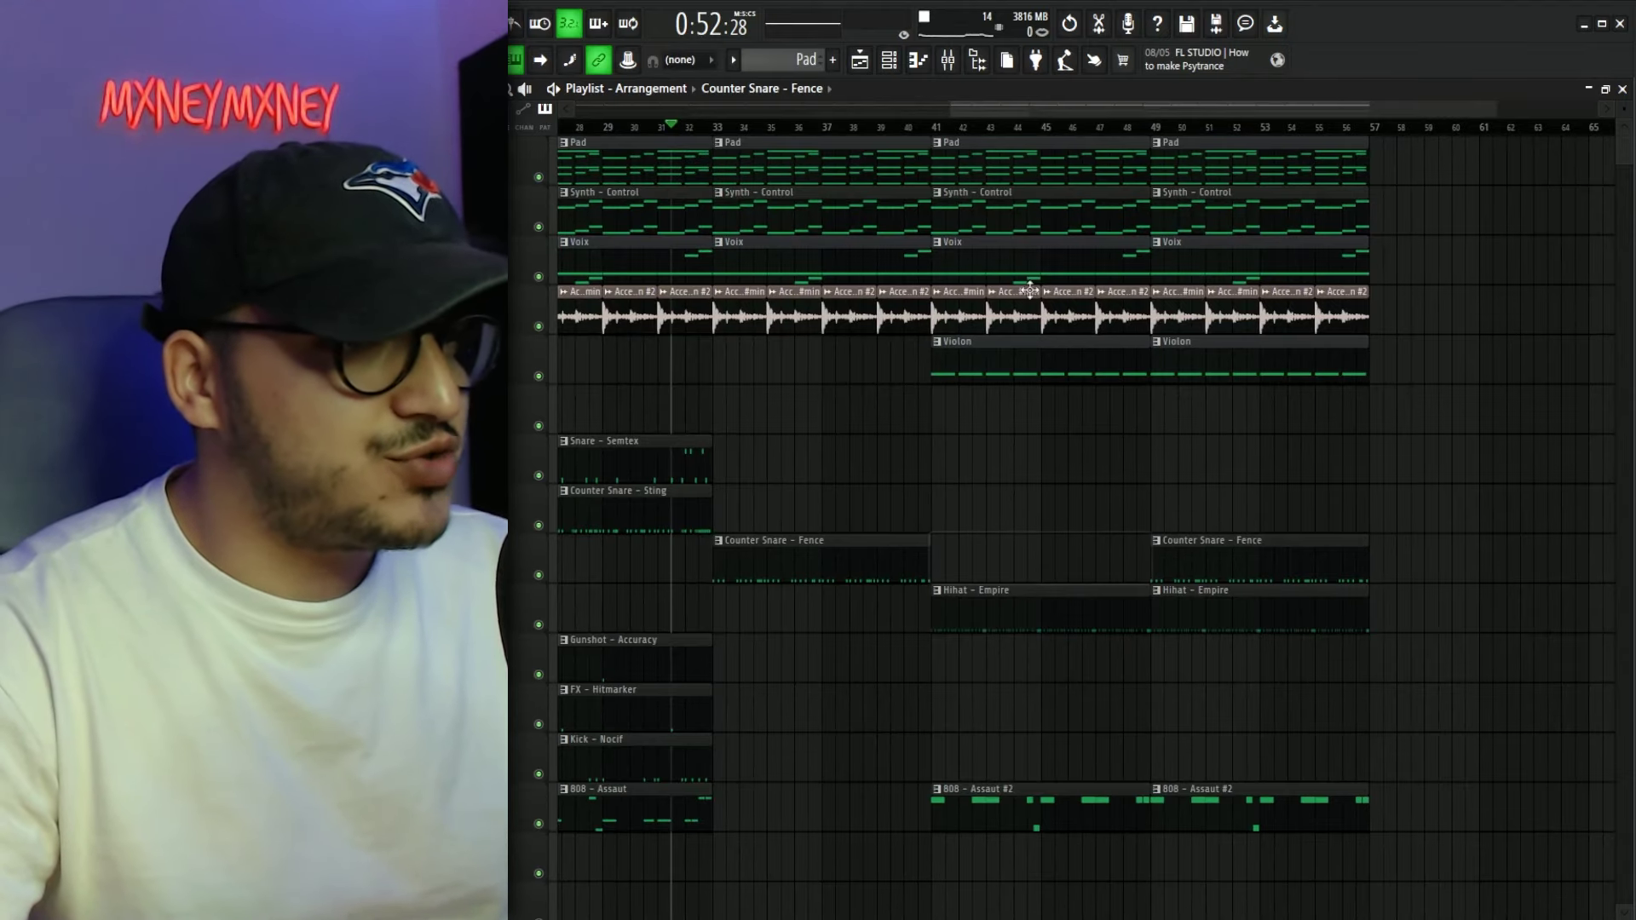
left_click_drag(1065, 108, 1175, 110)
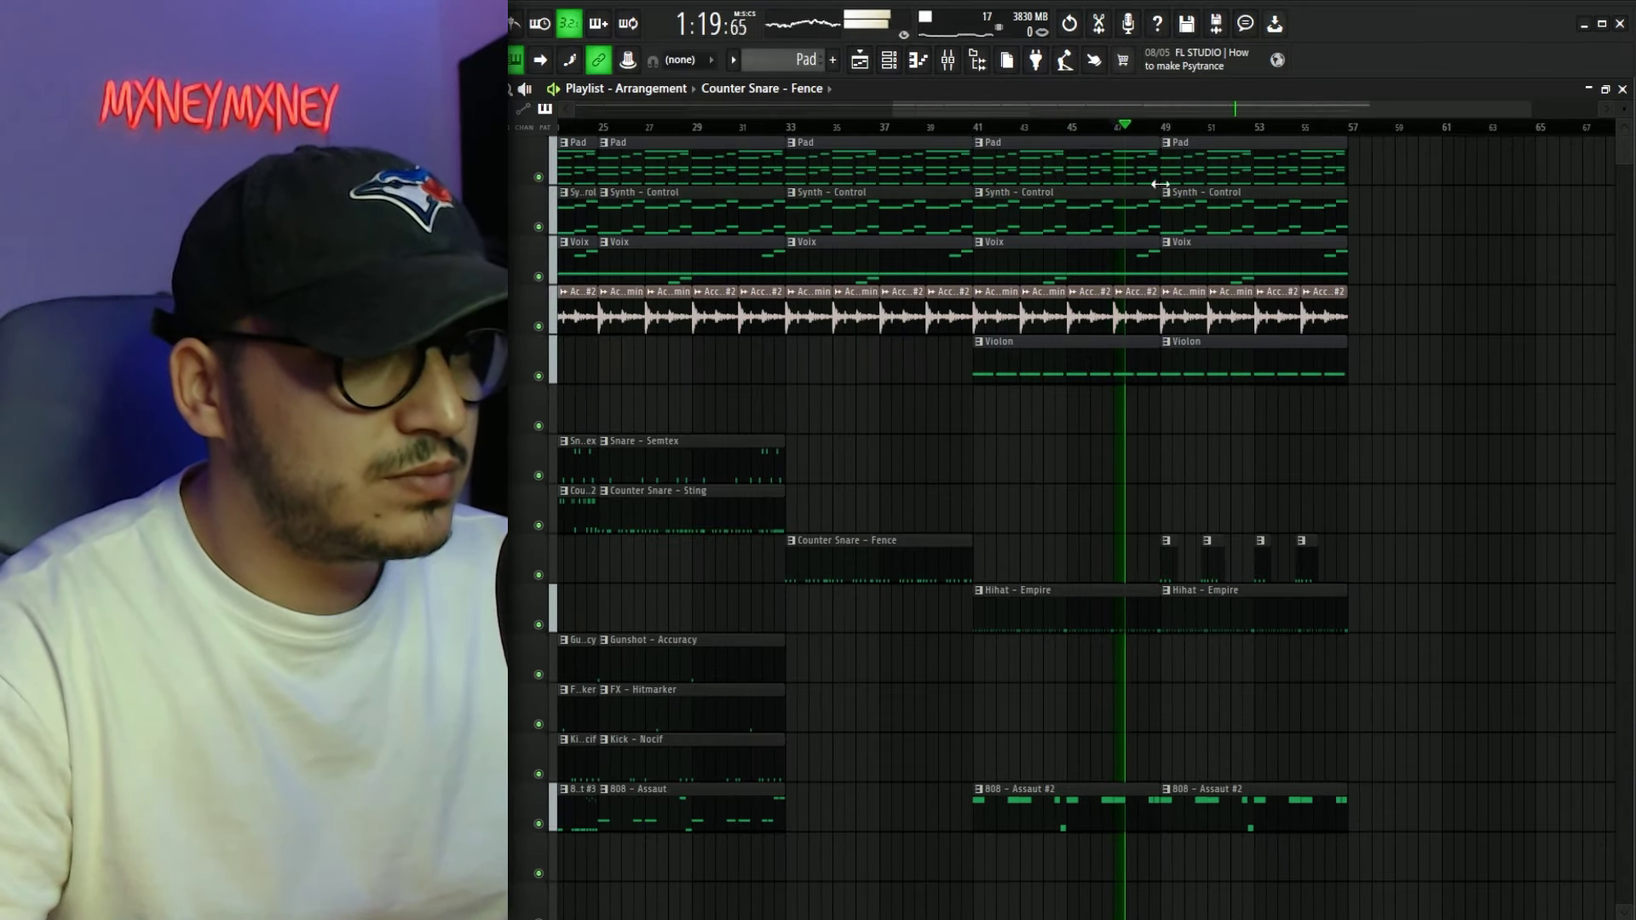
Copy the full arrangement of bars 9–32 to bars 57–80 and play back the transition into it
left_click_drag(1108, 104, 576, 109)
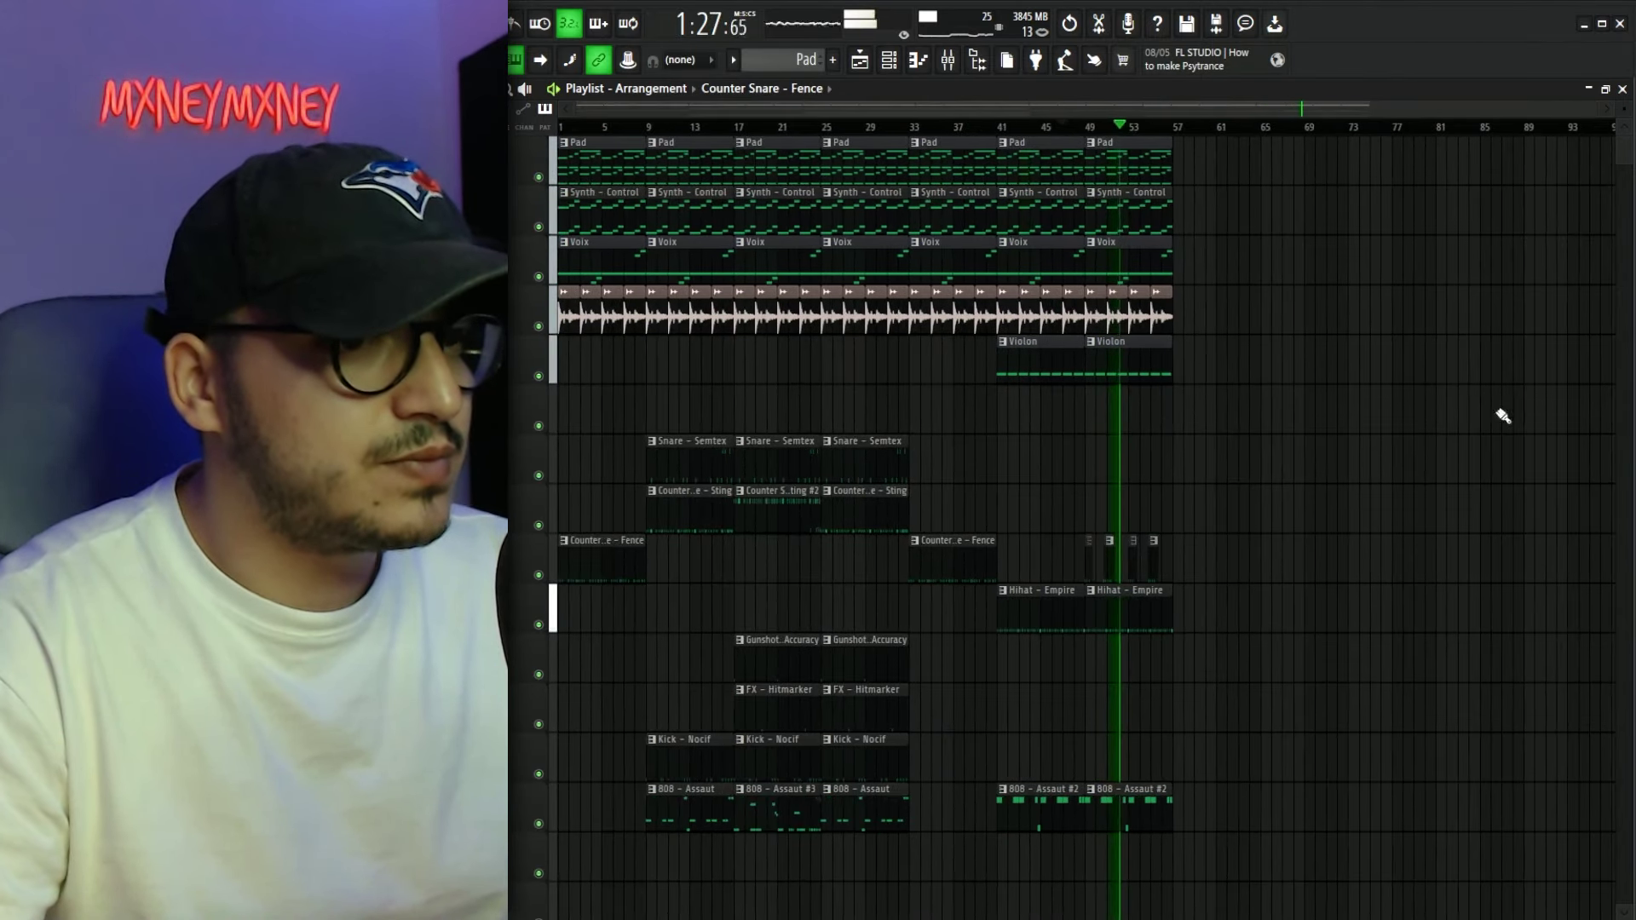
mouse_move(900, 879)
left_mouse_down()
mouse_move(705, 171)
mouse_move(661, 135)
mouse_move(1301, 142)
mouse_move(1205, 142)
left_mouse_up()
left_click(1216, 395)
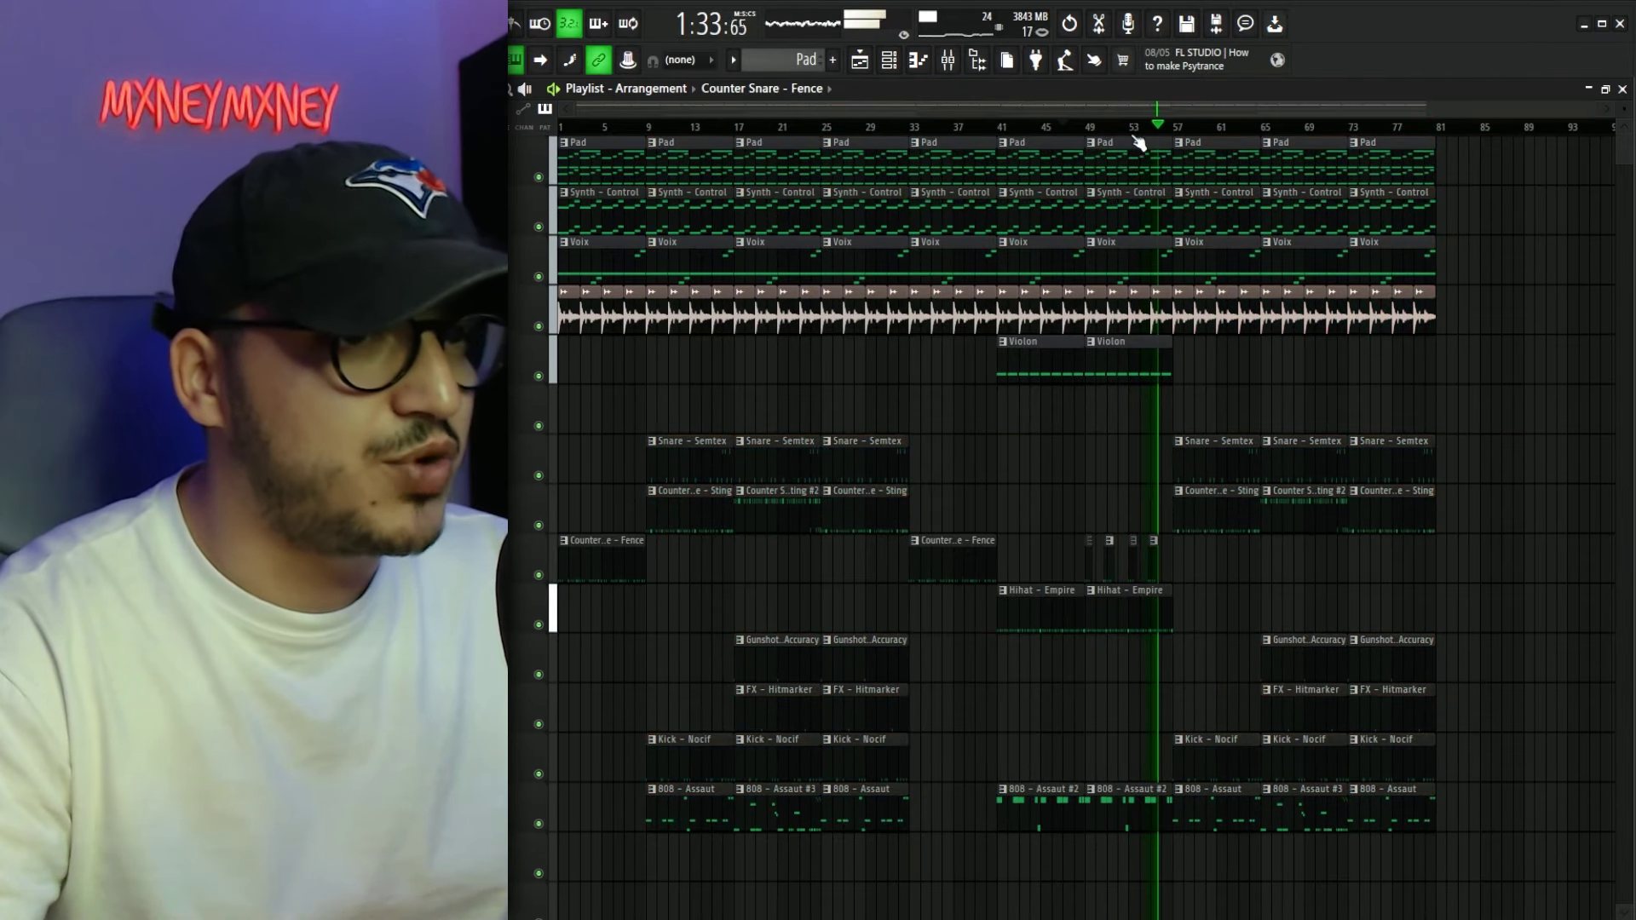
scroll(1462, 380, "right", 4)
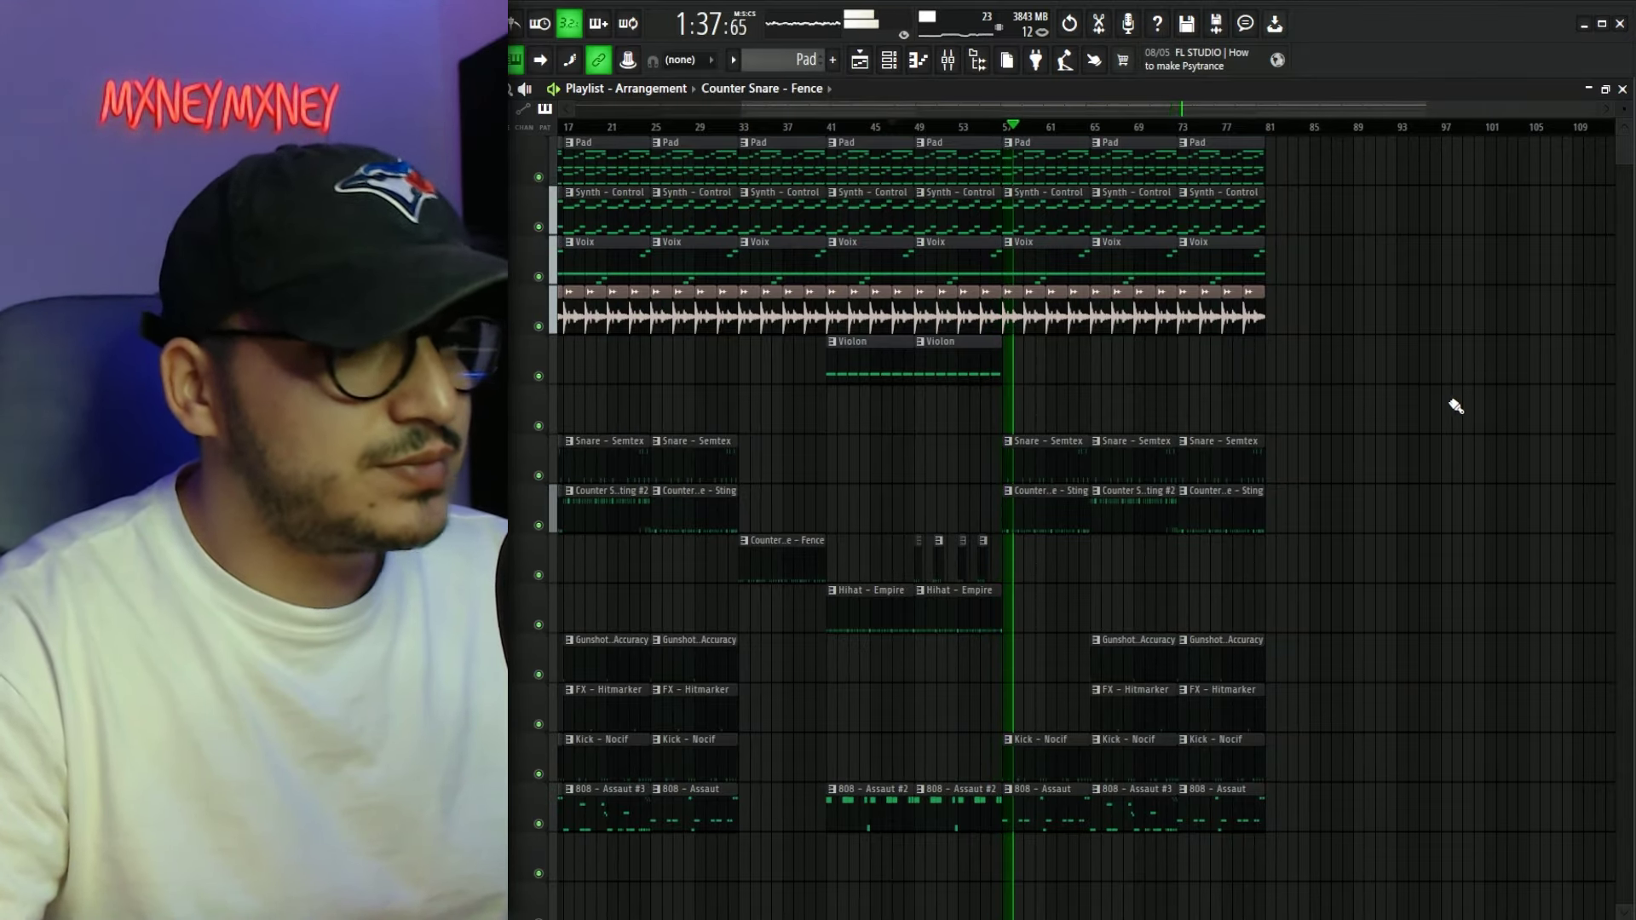
key("space")
Place the Kick - Nocif sample as an audio clip near bar 15 on the empty track below 808 - Assaut
scroll(749, 127, "up", 6)
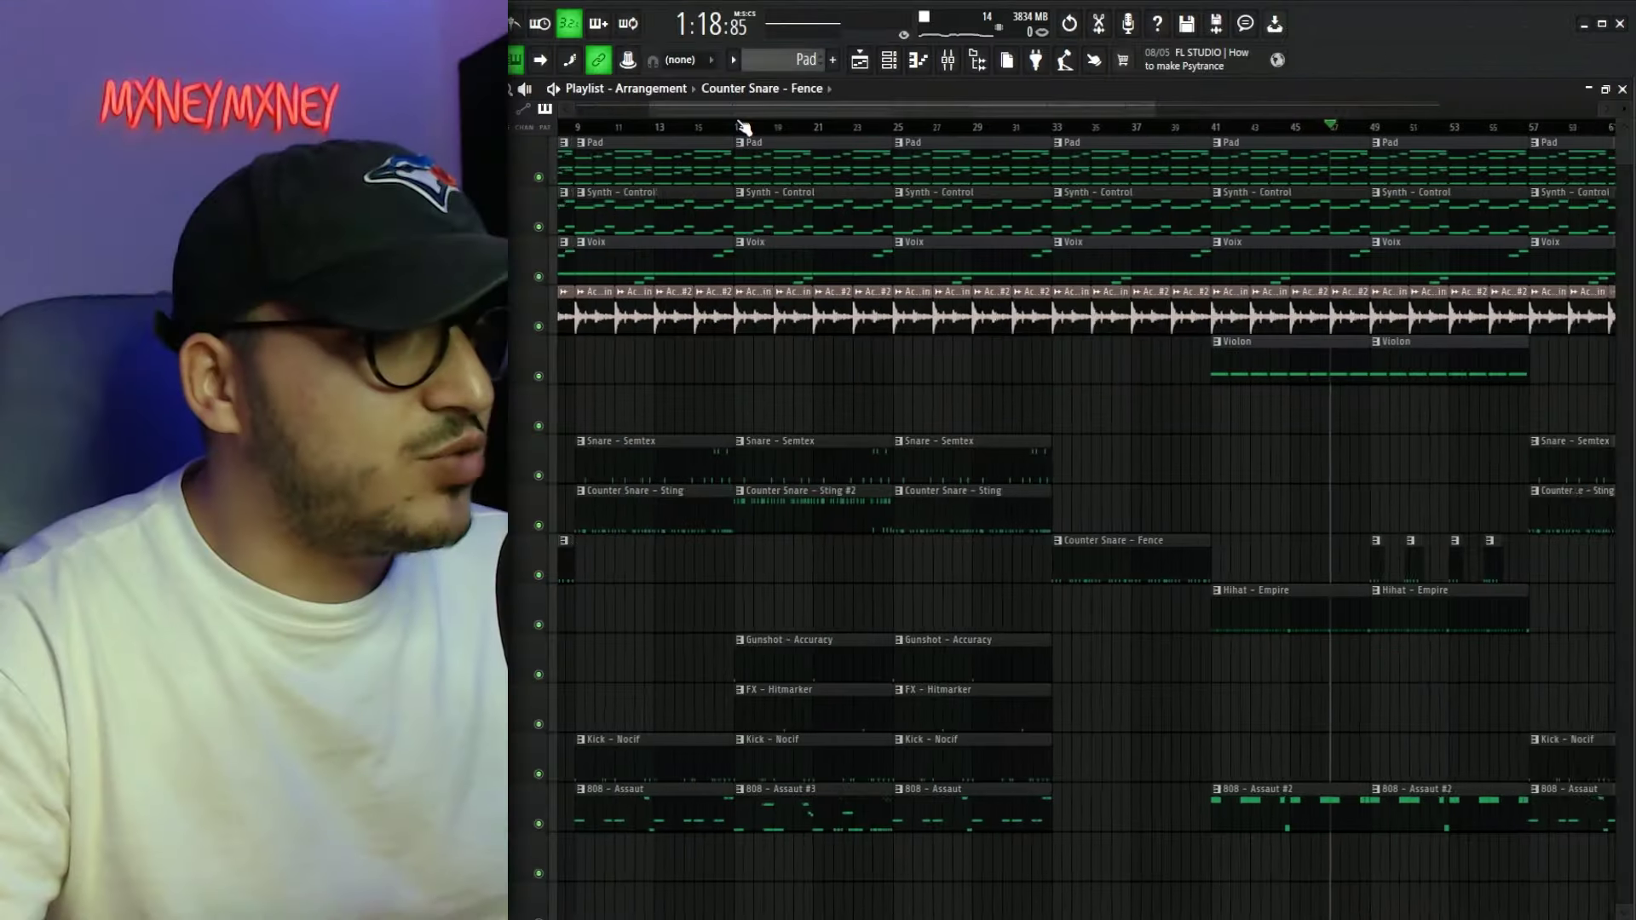
scroll(731, 439, "down", 3)
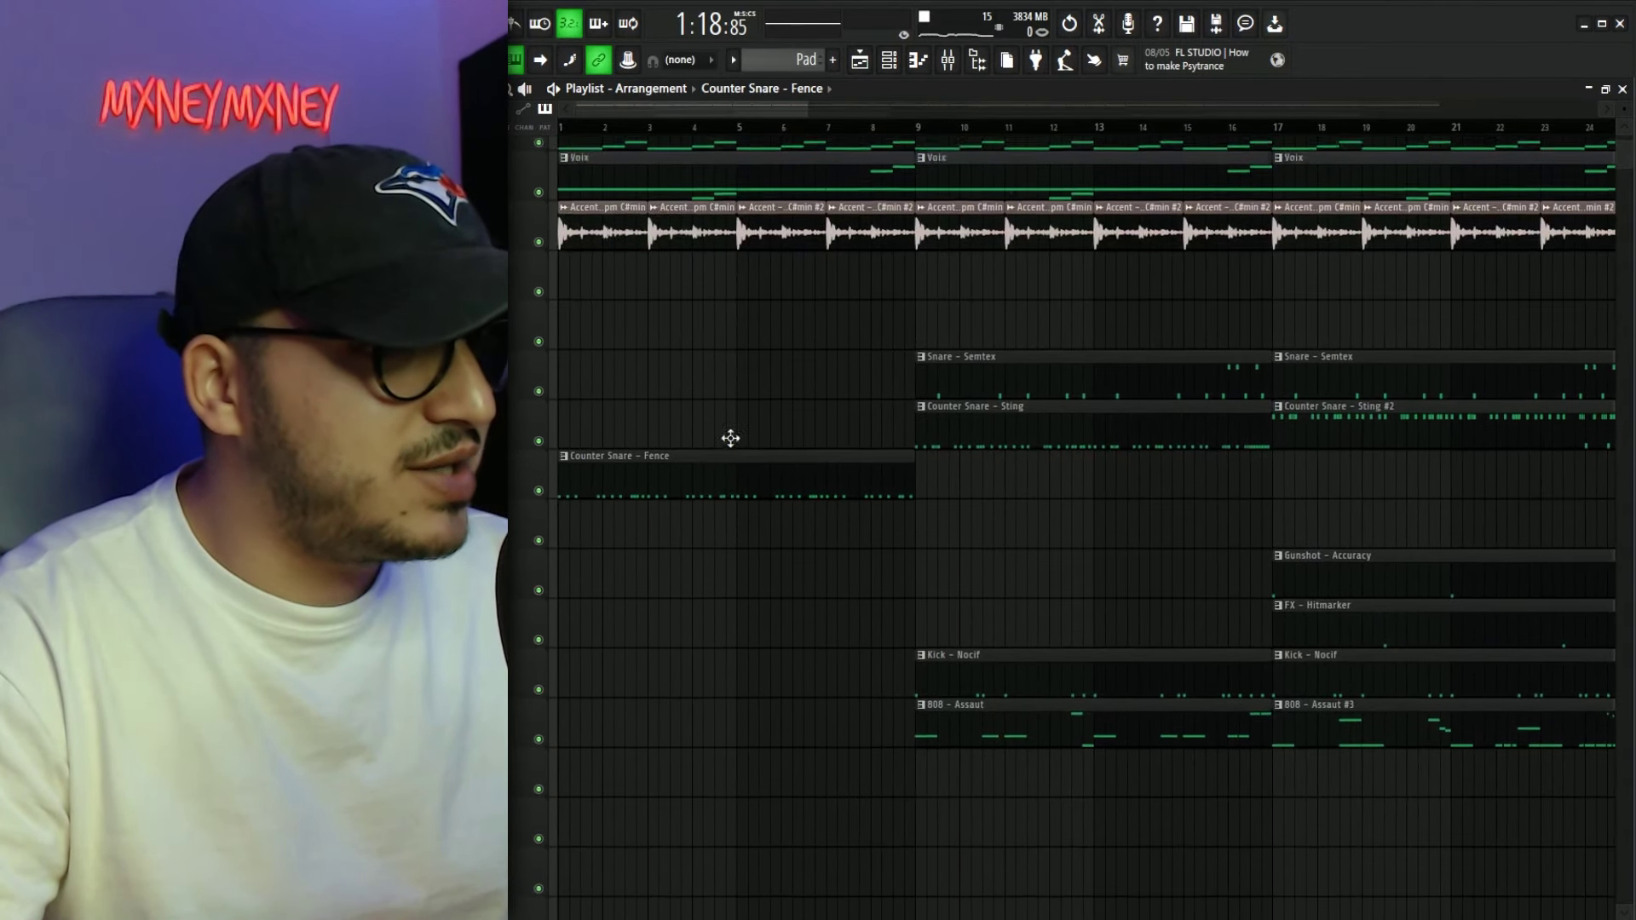
left_click_drag(777, 109, 837, 109)
scroll(826, 128, "up", 2)
key("F6")
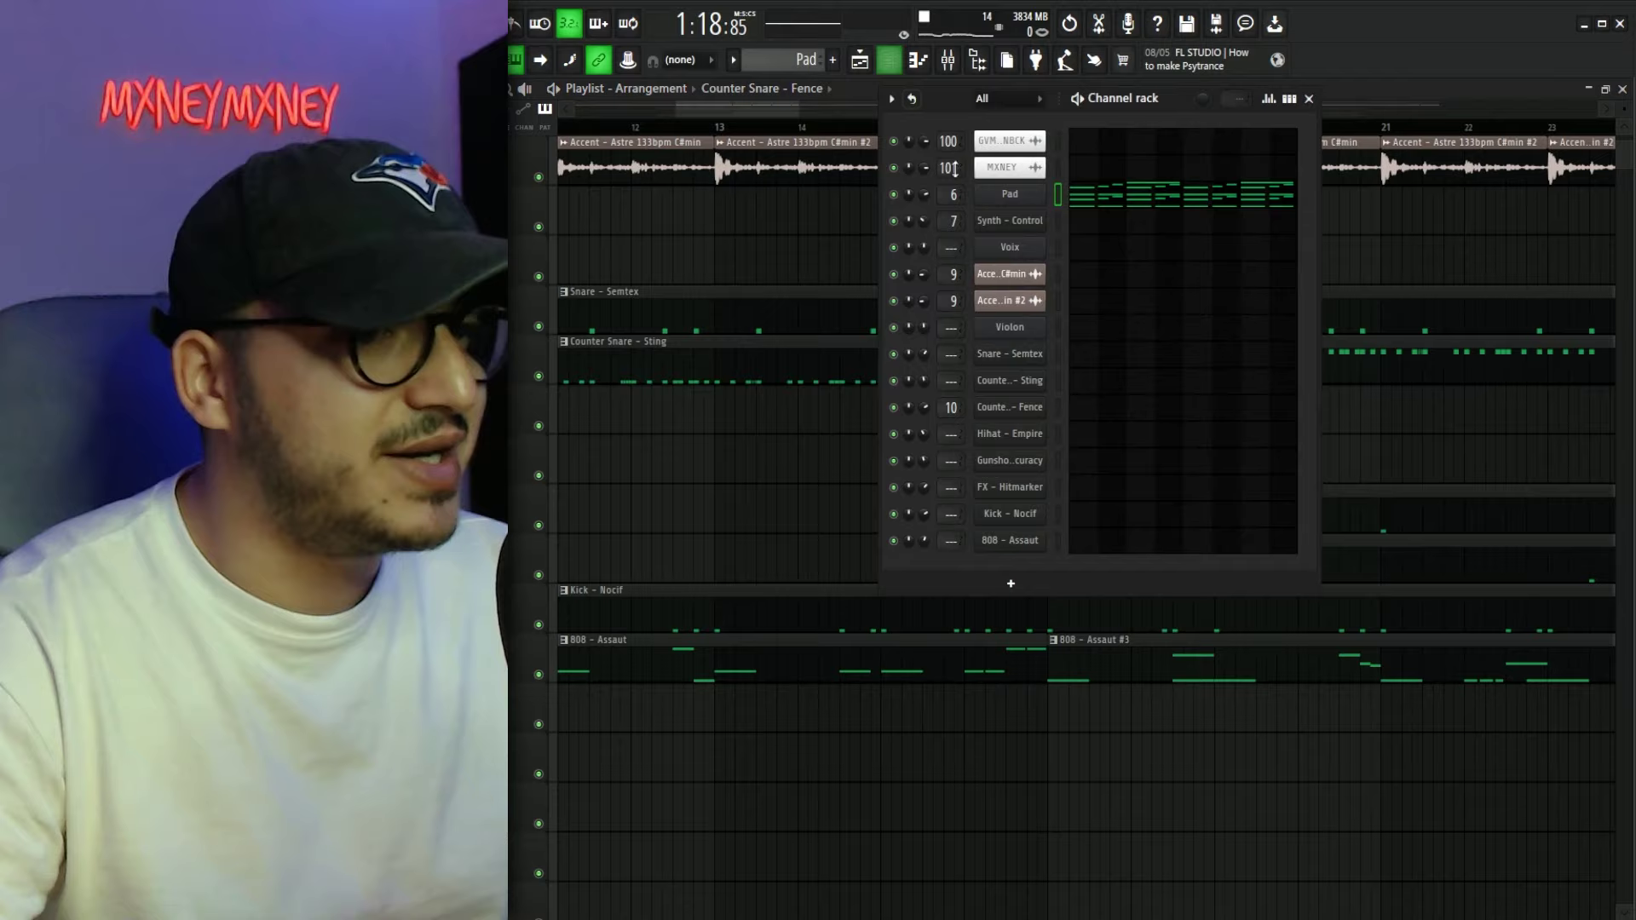
left_click(1014, 516)
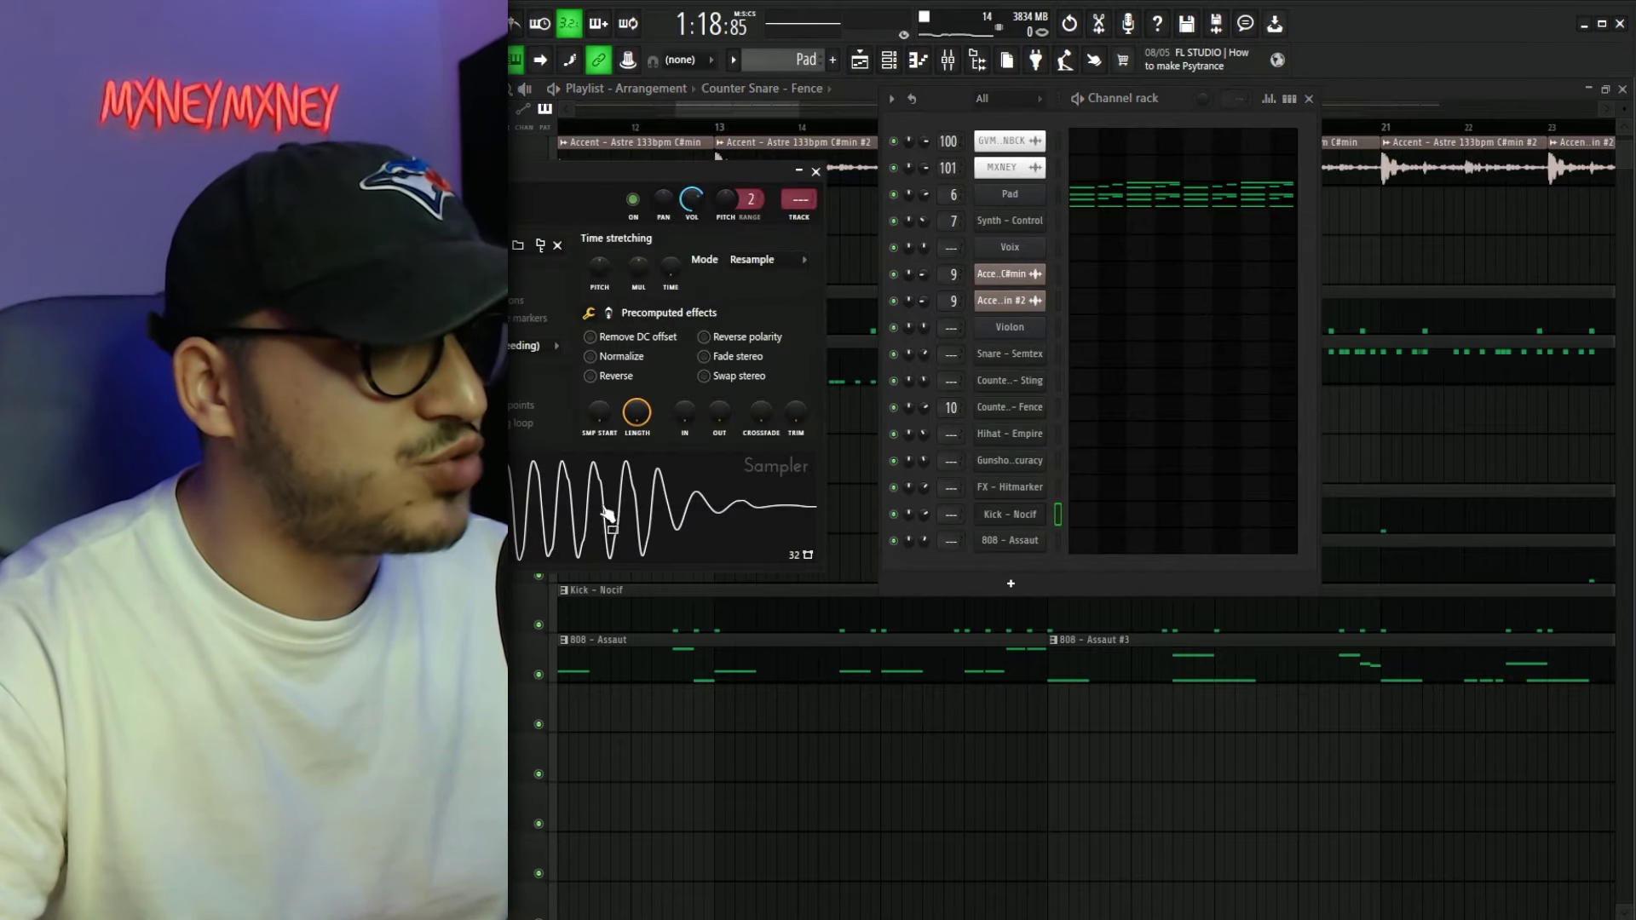
left_click_drag(586, 493, 1081, 720)
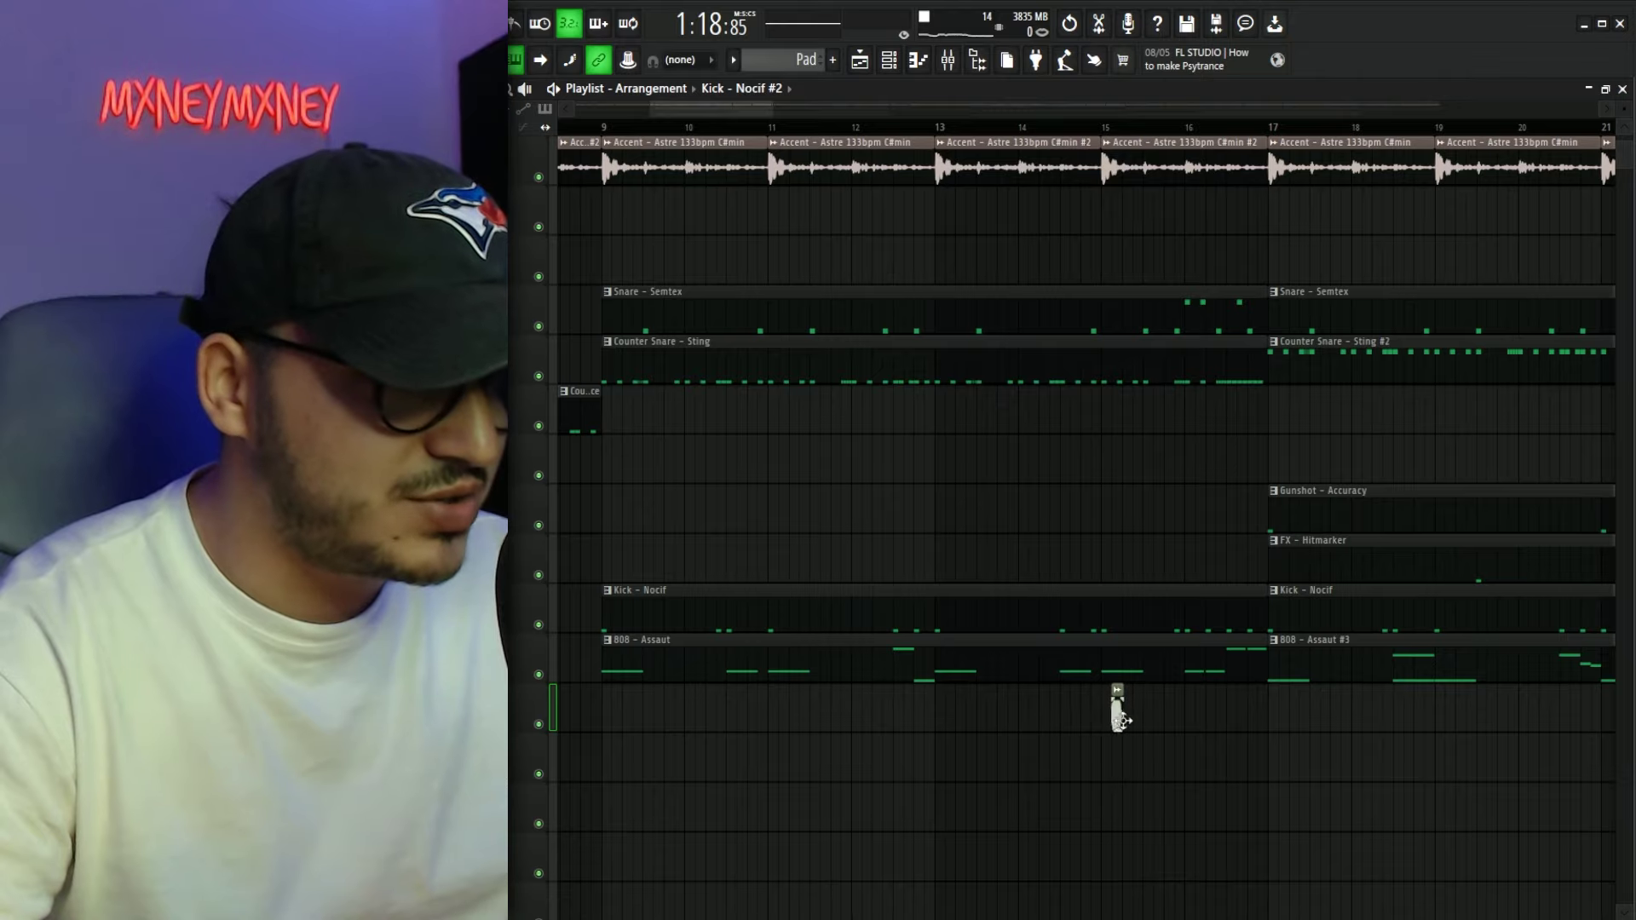
Reverse the sample of the new Kick - Nocif audio clip
double_click(1127, 720)
left_click(687, 448)
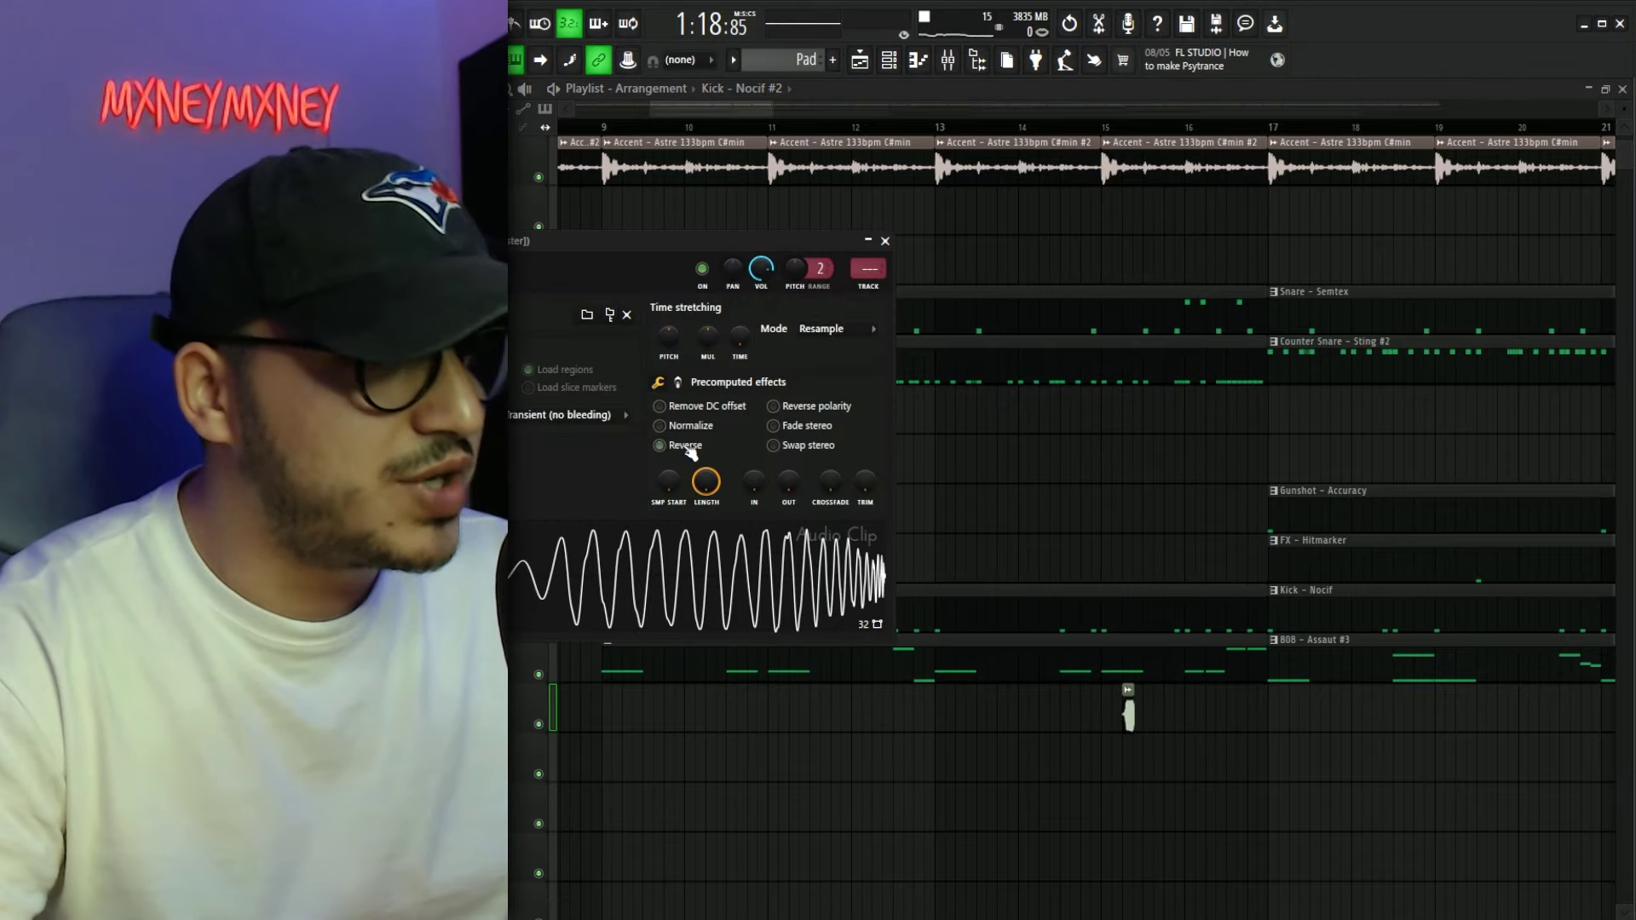
left_click(885, 241)
Position the reversed kick clip just before bar 15, lower its volume and play it back
scroll(1144, 130, "up", 3)
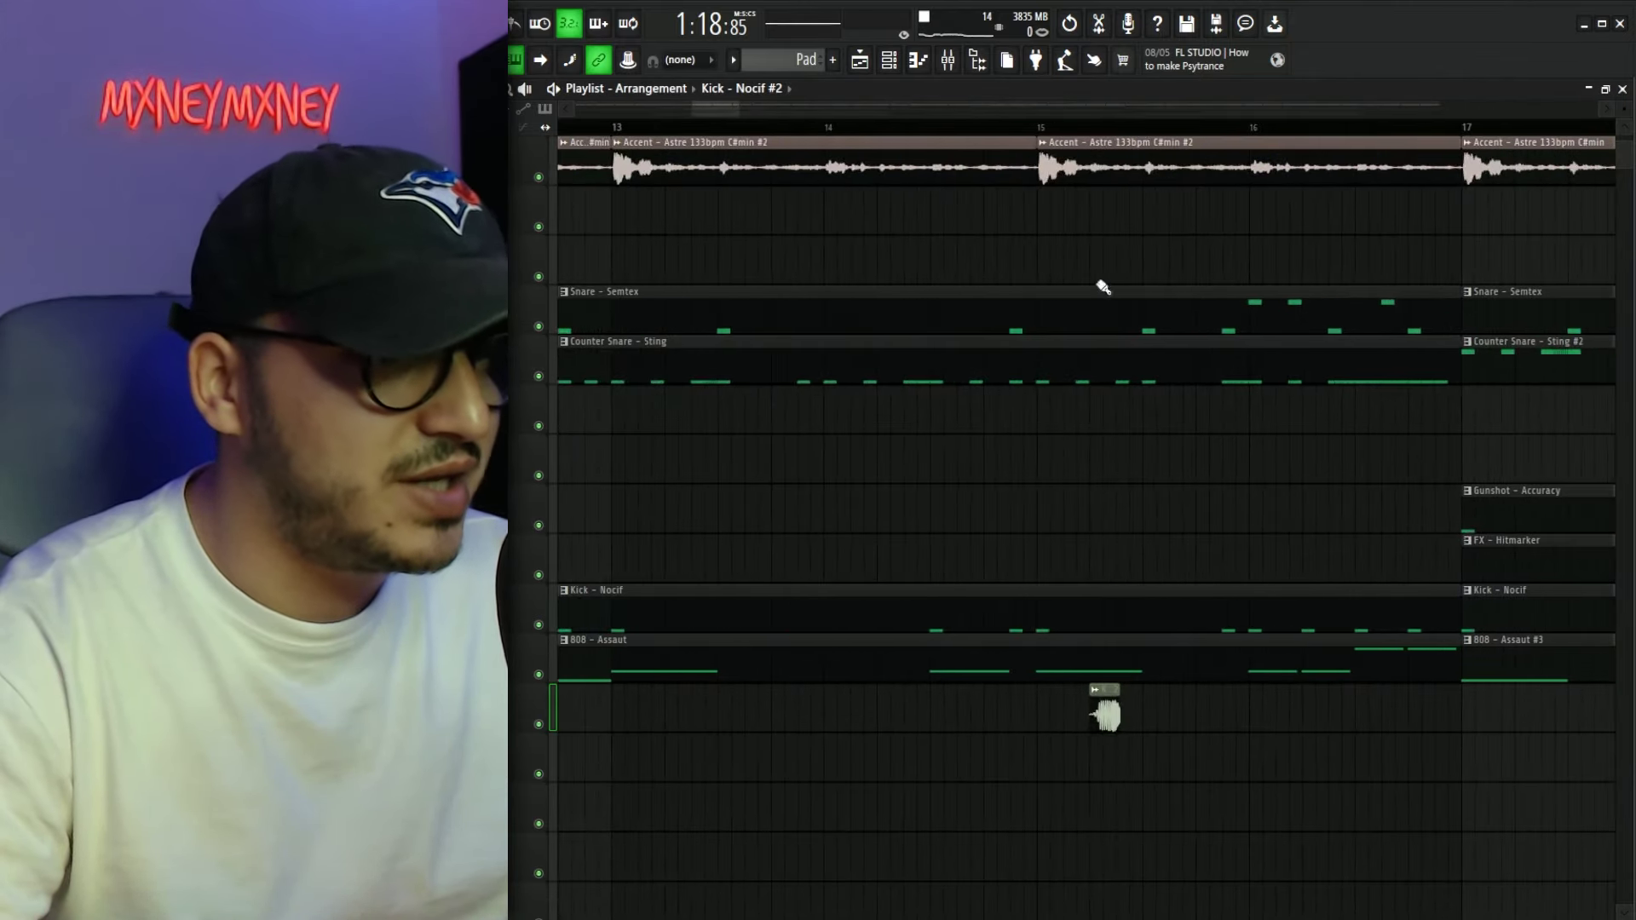
scroll(1029, 130, "up", 5)
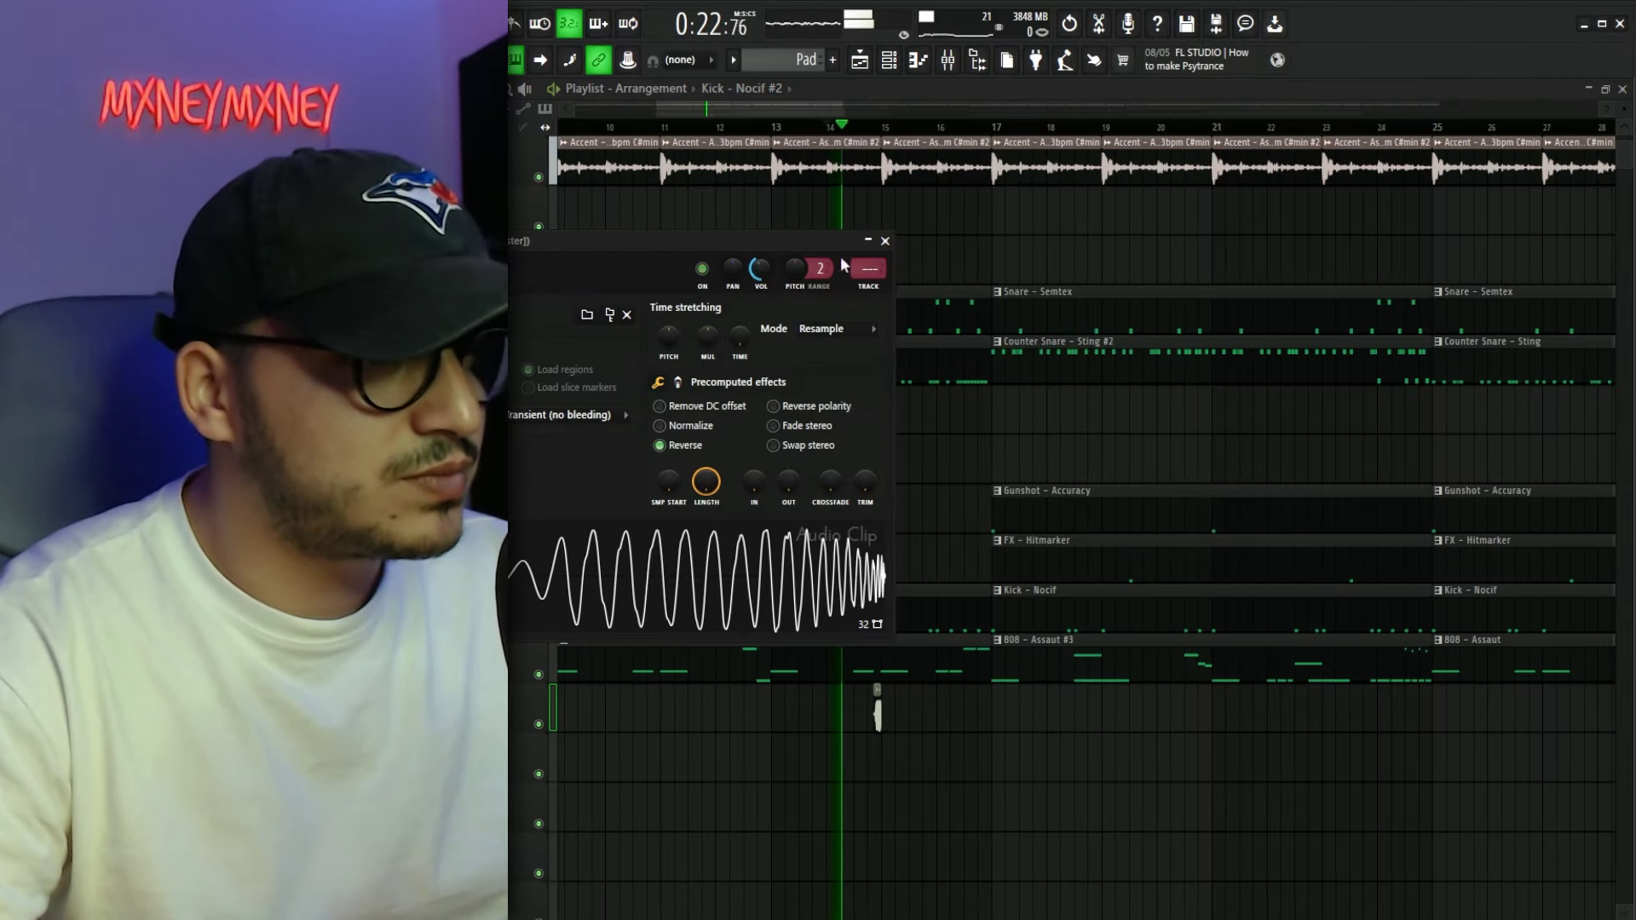
left_click(880, 241)
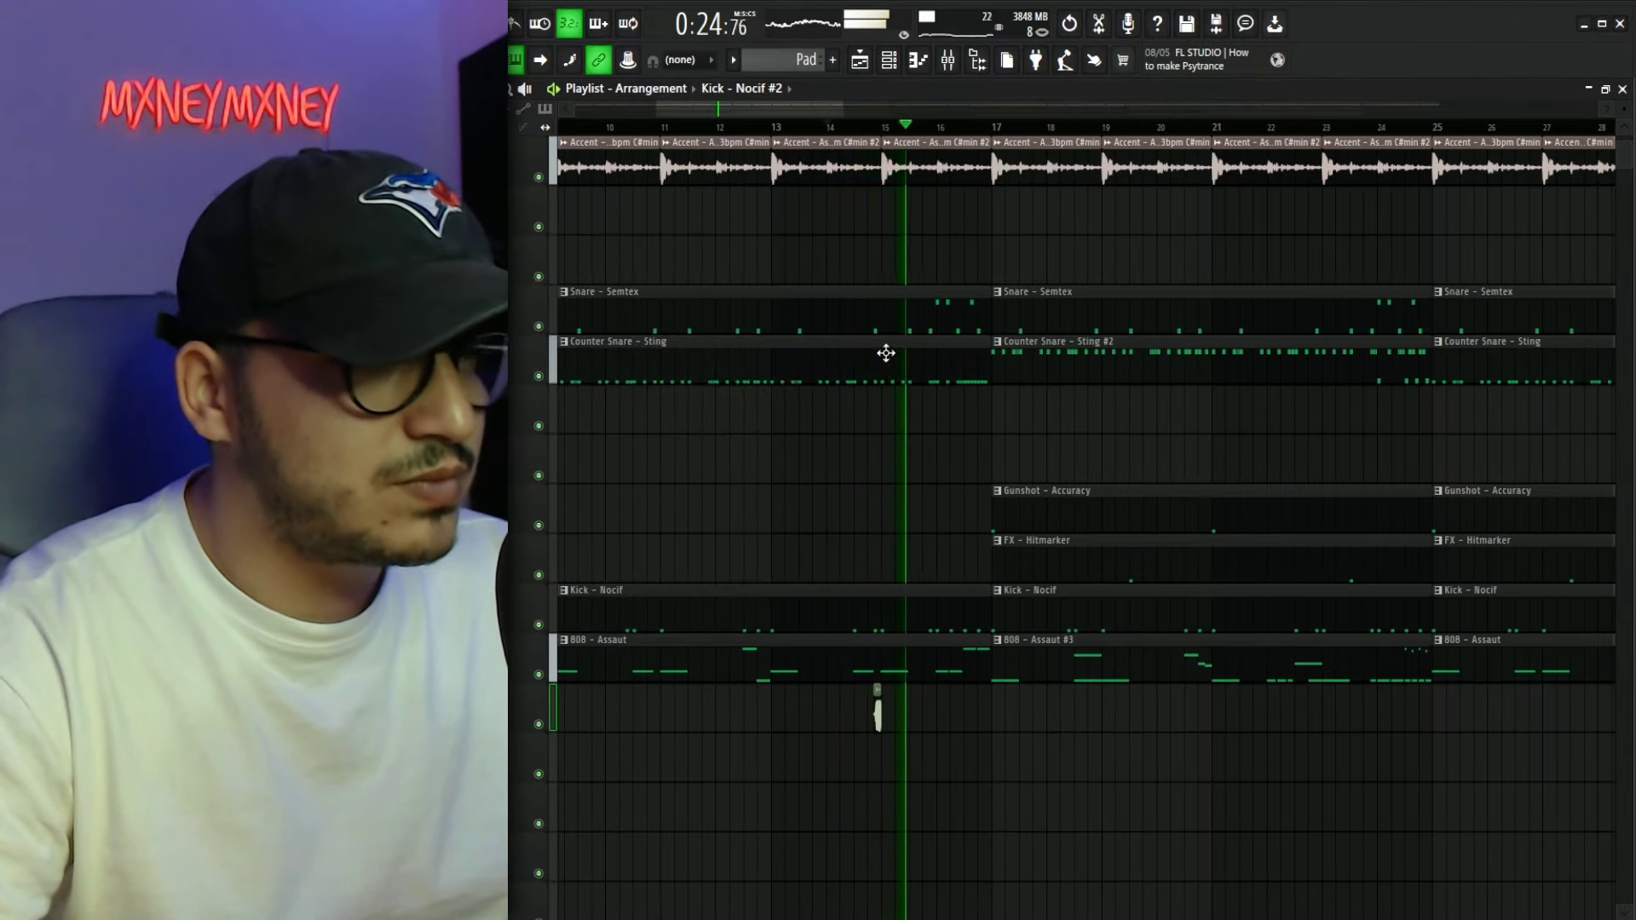
Place a Riser - Dxpe clip ending at bar 17, play it back, and copy it to the end of the intro before bar 9
key("space")
left_click_drag(810, 716, 968, 716)
key("space")
scroll(763, 106, "down", 3)
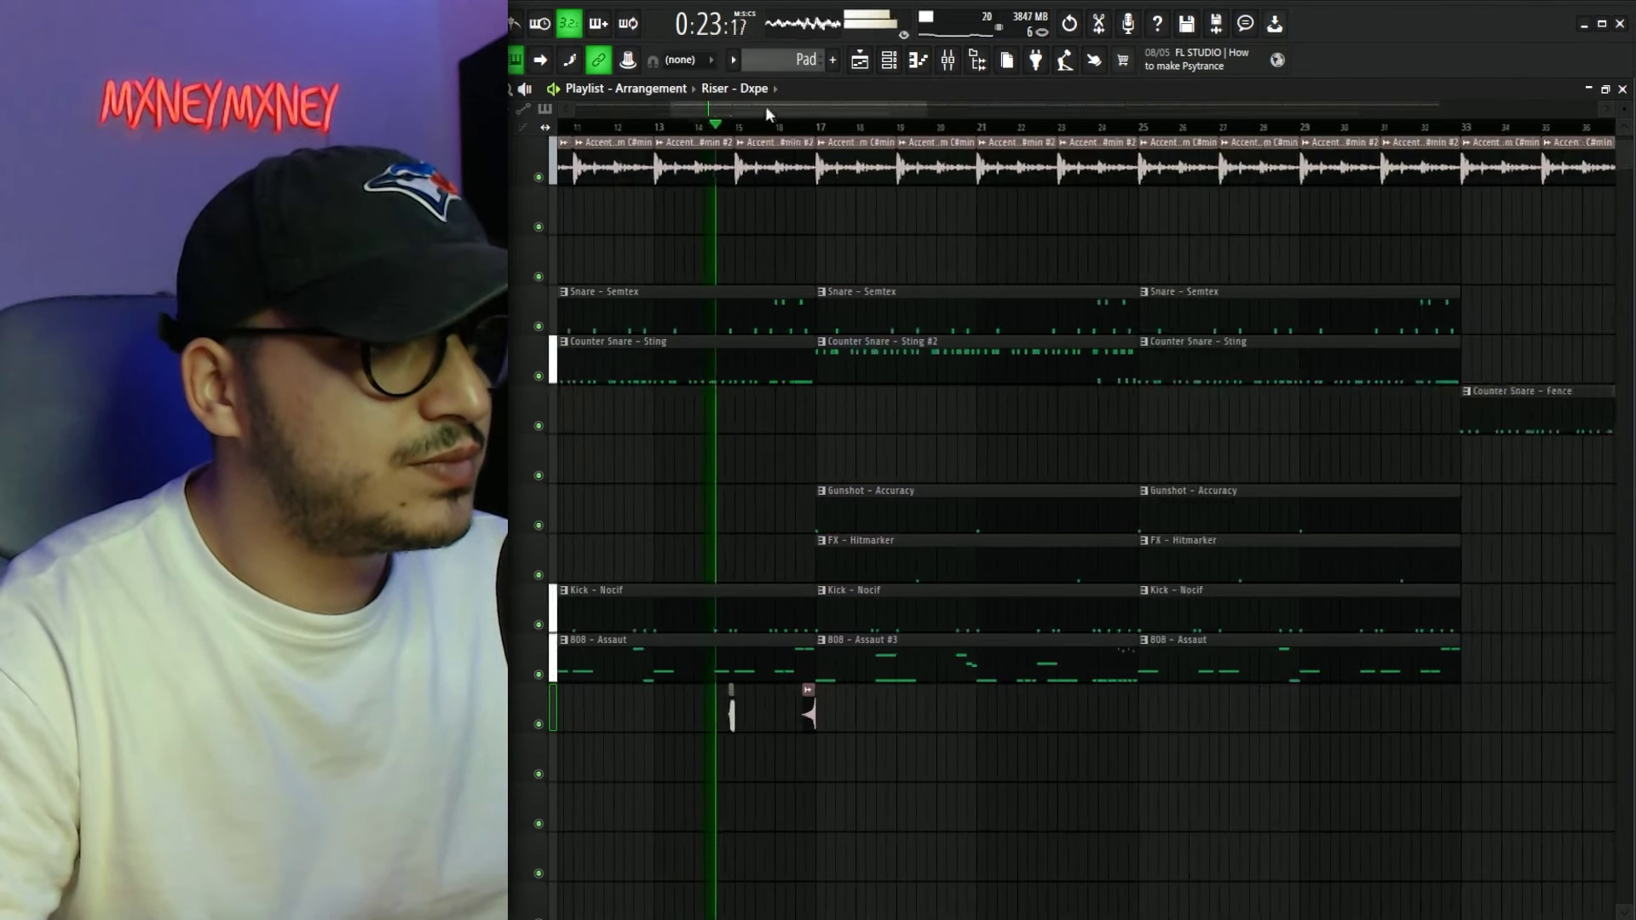
scroll(756, 111, "left", 3)
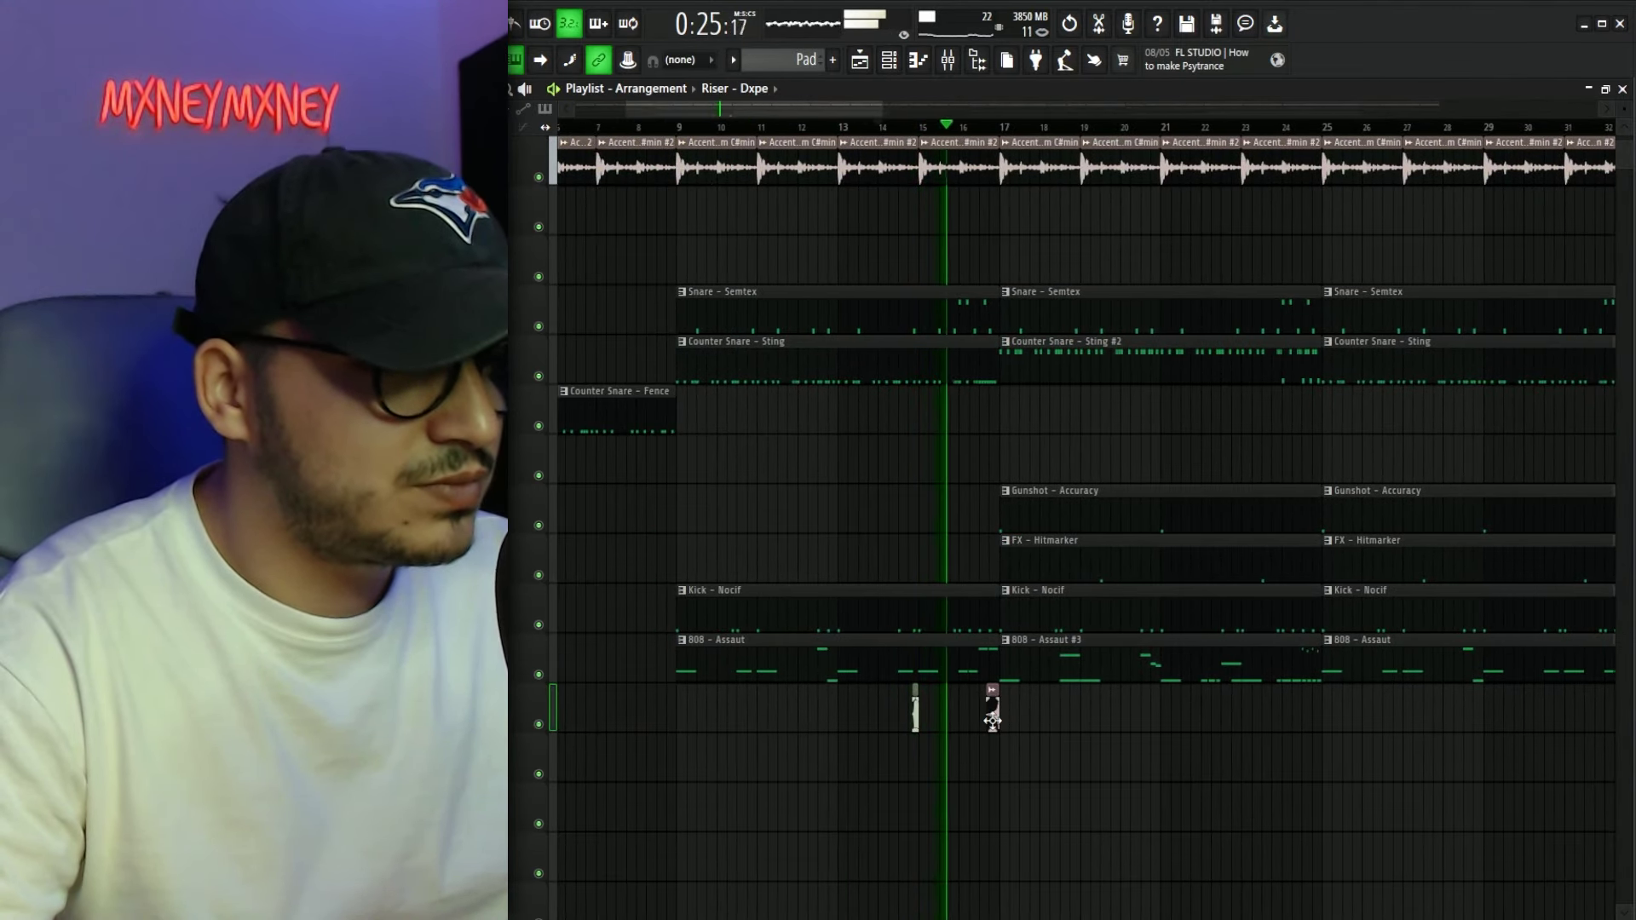
left_click(661, 713)
left_click_drag(662, 712, 671, 714)
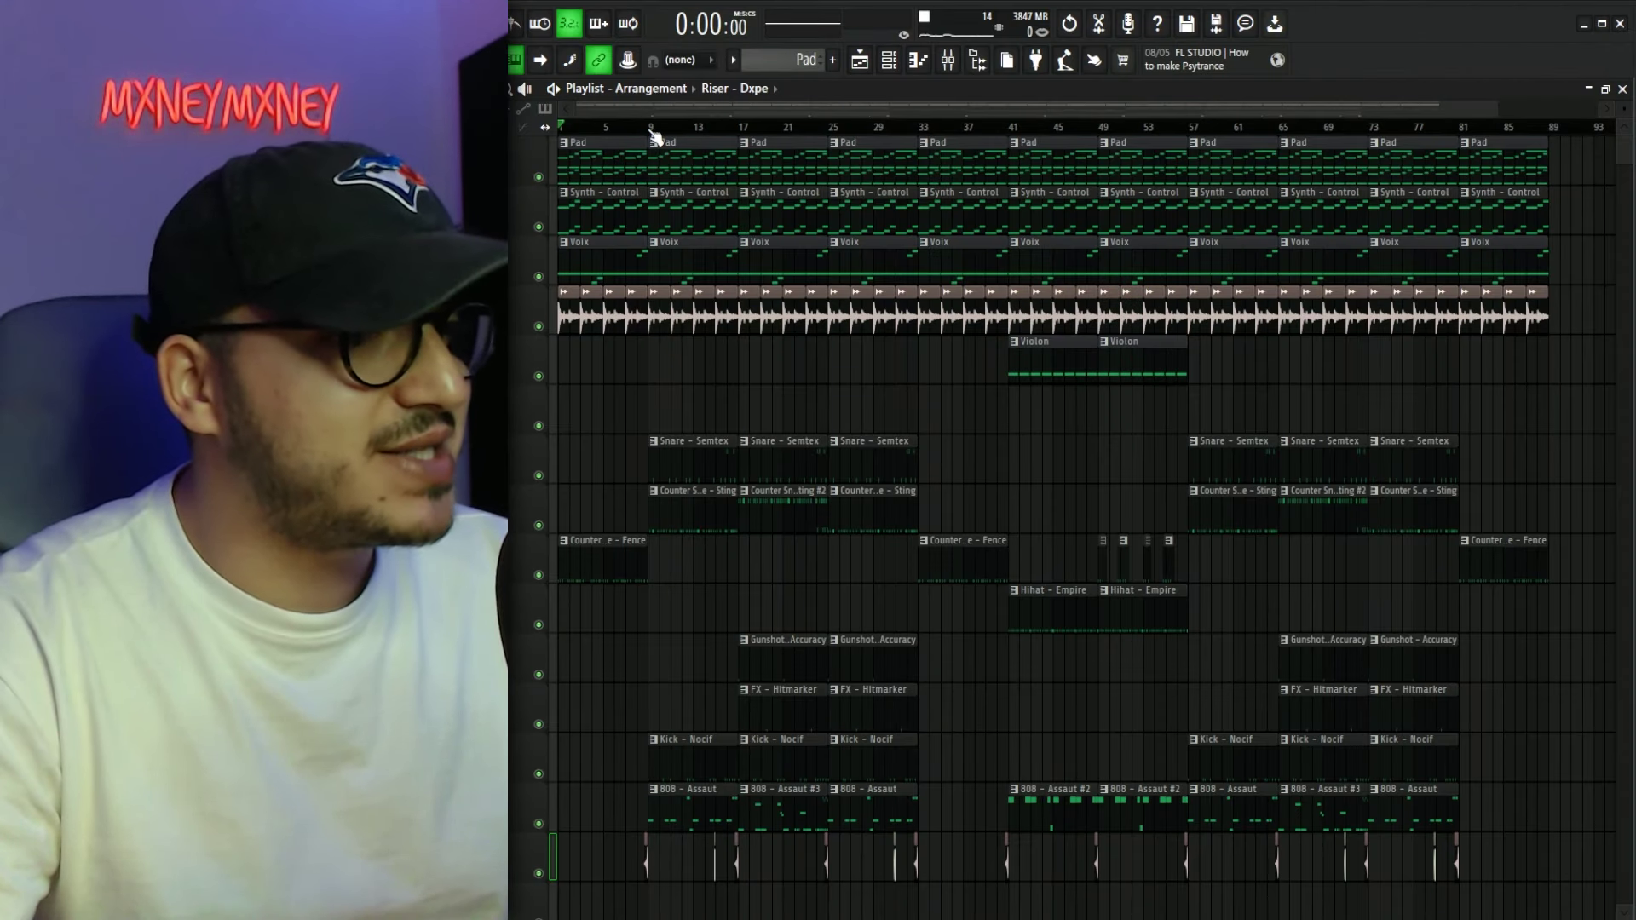
Add an Intro marker at bar 1 and a Couplet marker at bar 9
left_click_drag(651, 130, 559, 128)
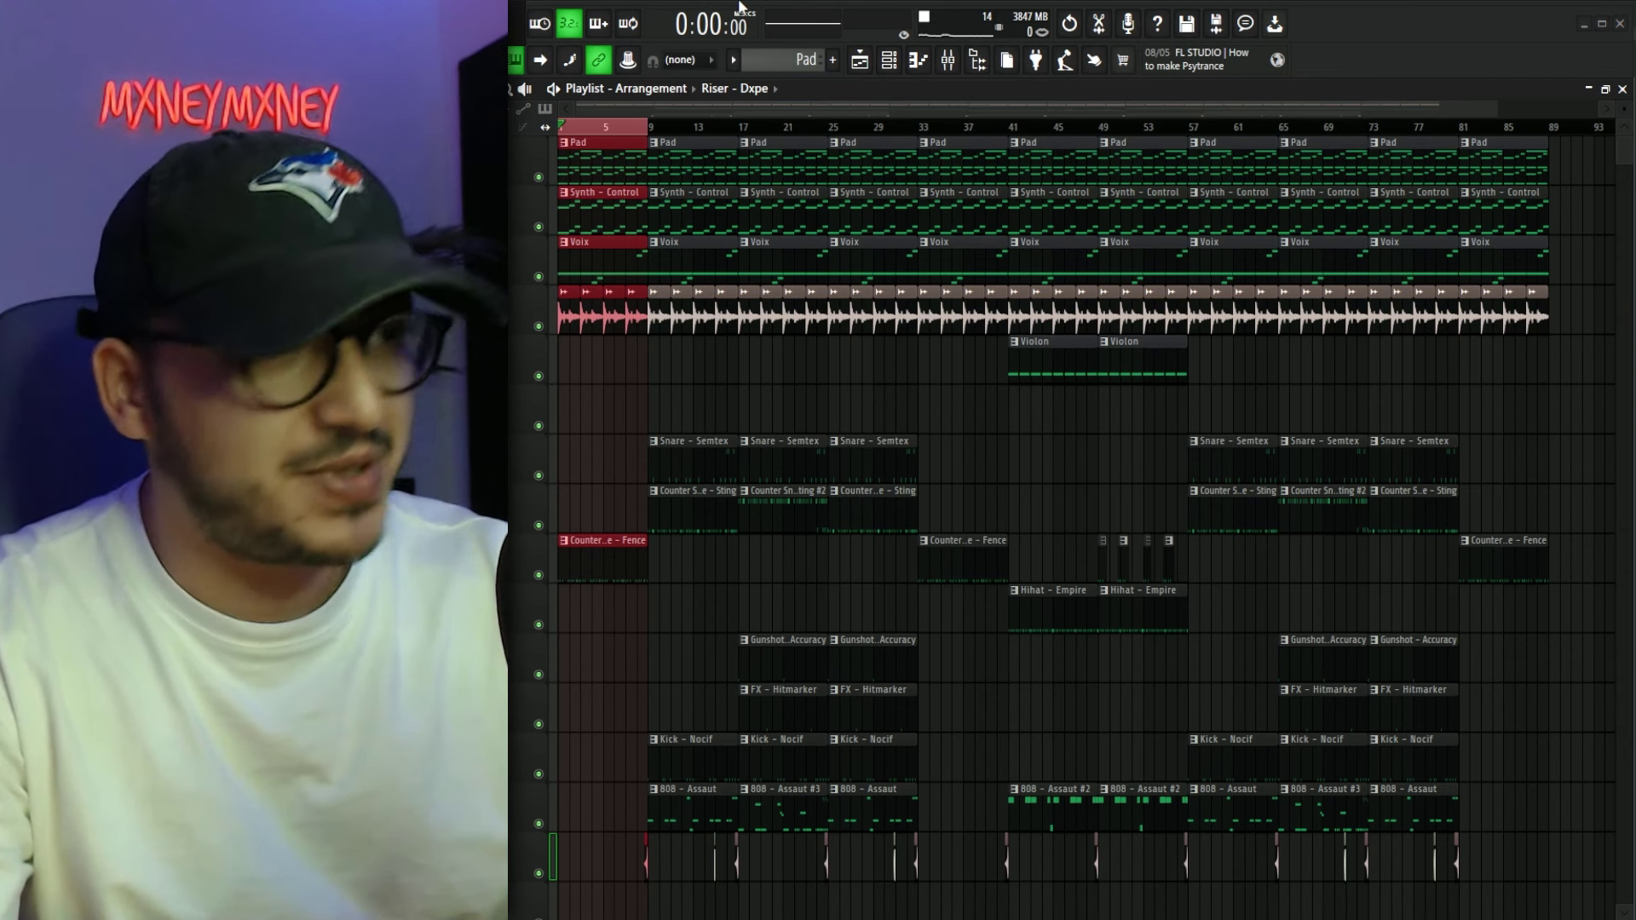
key("alt+t")
left_click_drag(650, 127, 922, 145)
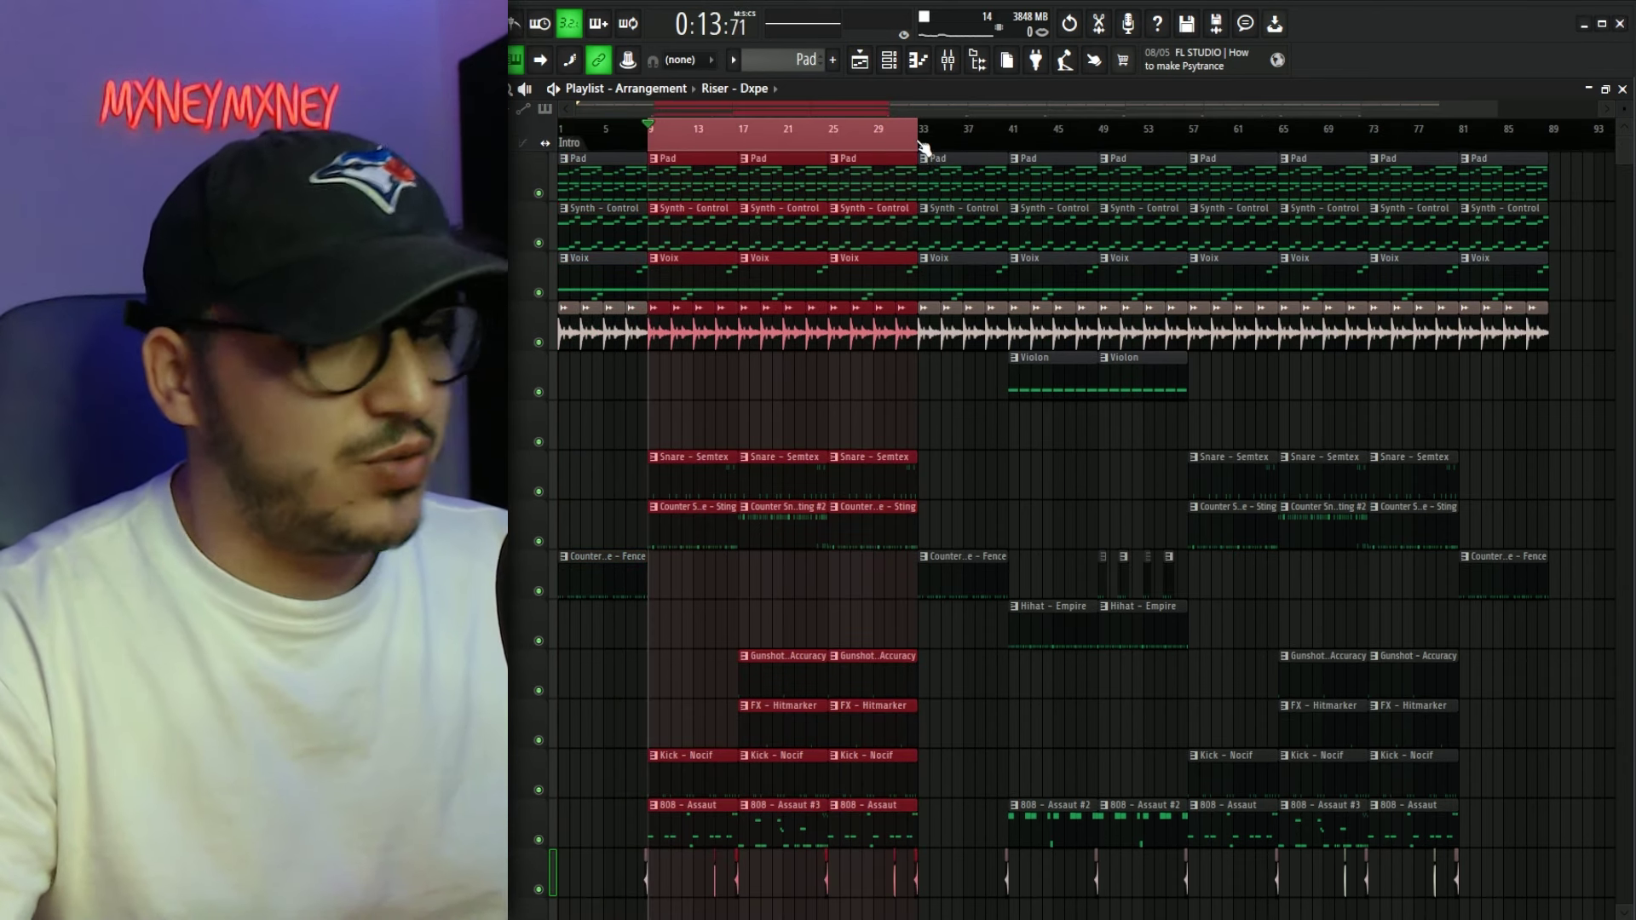
key("alt+t")
type("Coup")
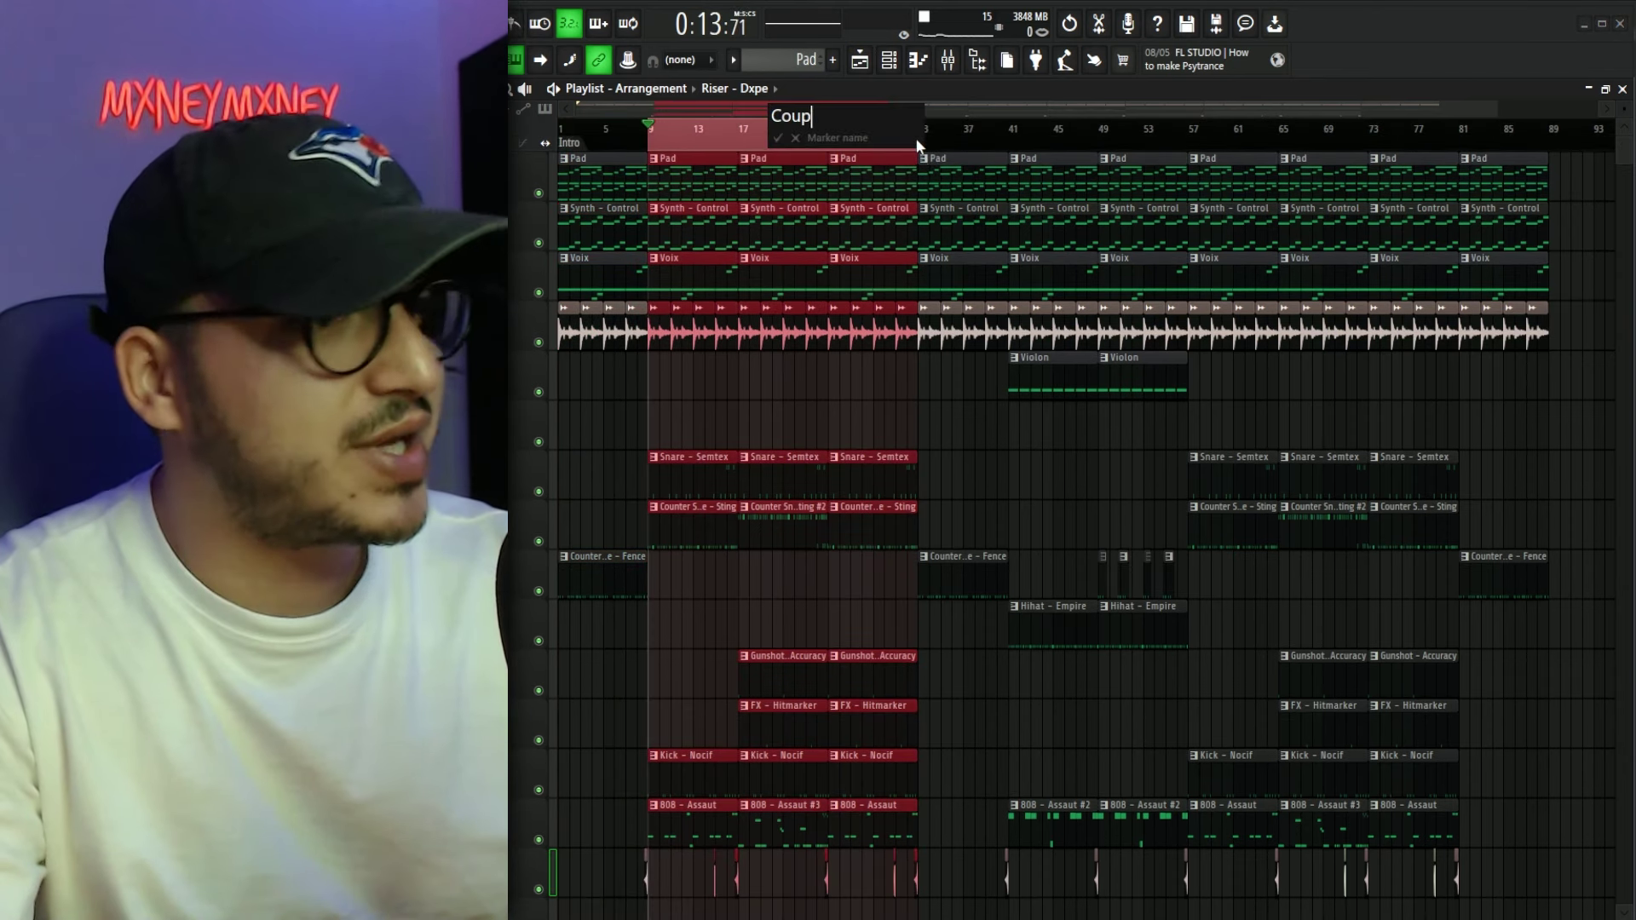
type("let")
key("Return")
Add a Refrain marker at bar 33 and a Lil Baby marker at bar 41
left_click_drag(918, 136, 1285, 136)
key("alt+t")
type("Refrain")
key("Return")
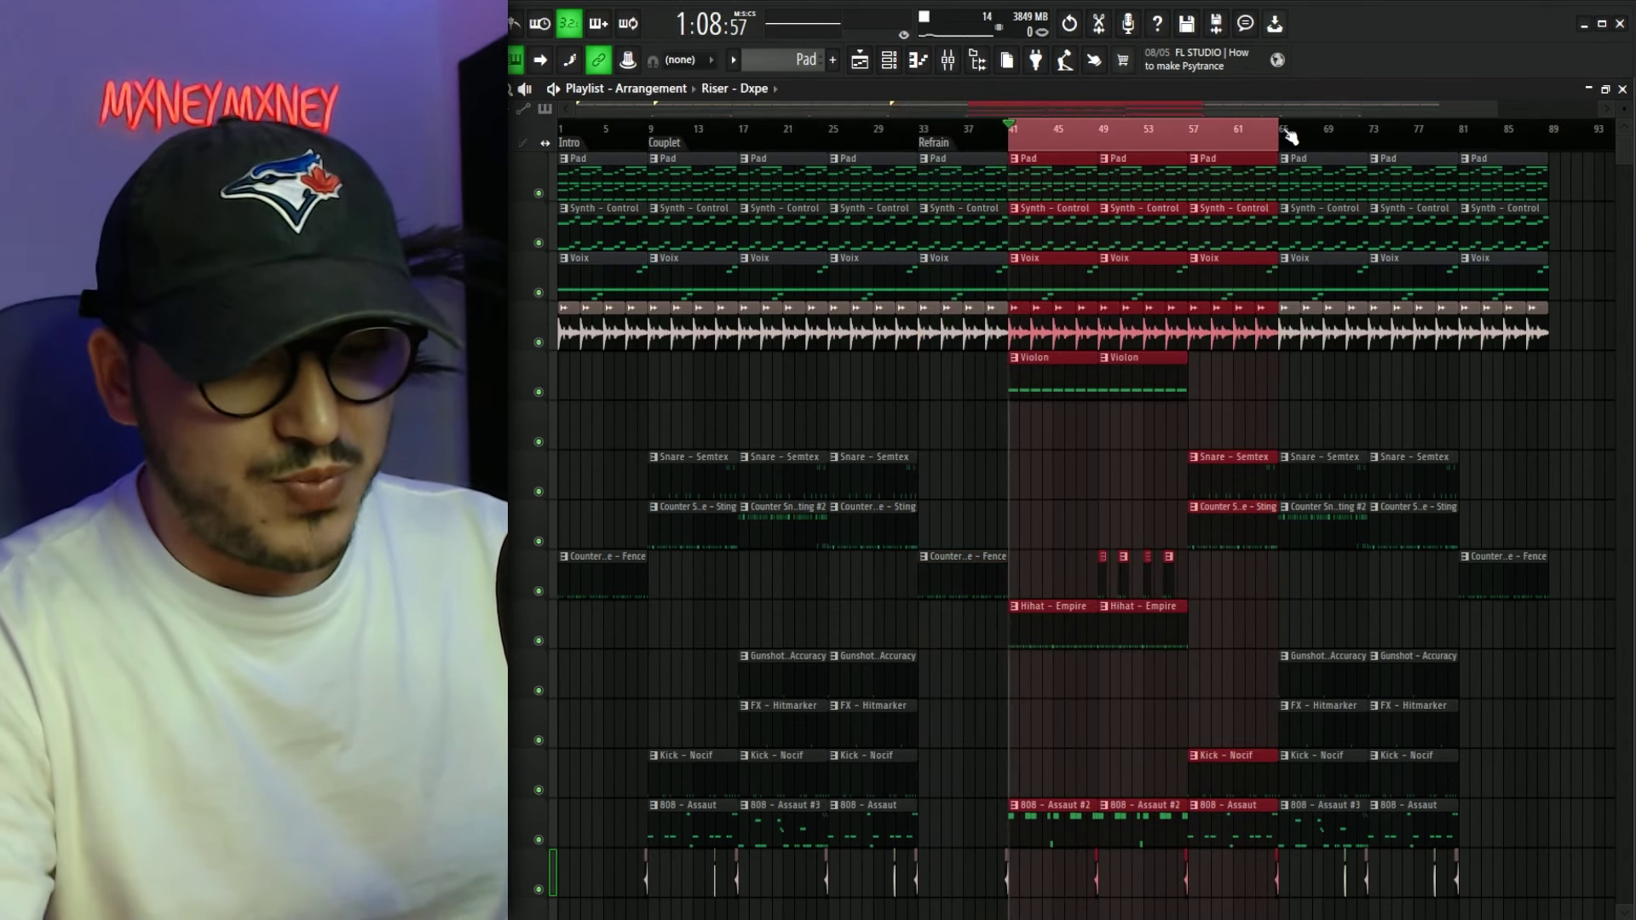
key("alt+t")
type("Lil Baby")
key("Return")
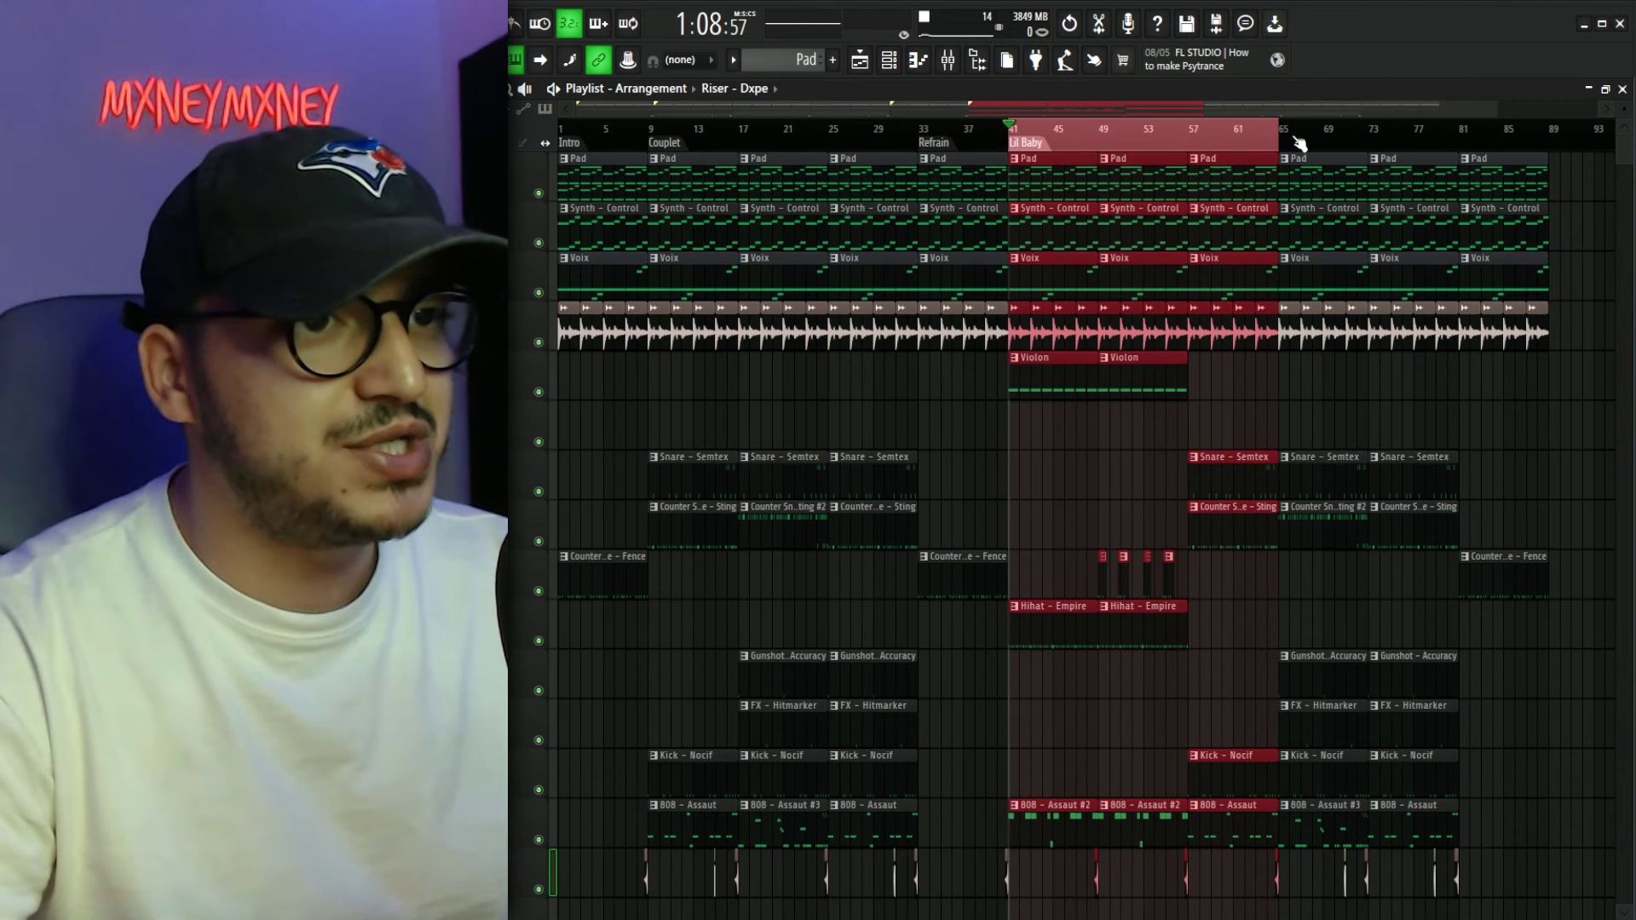
Add a Refrain marker at bar 65 and an Outro marker at bar 81
left_click_drag(1294, 136, 1550, 133)
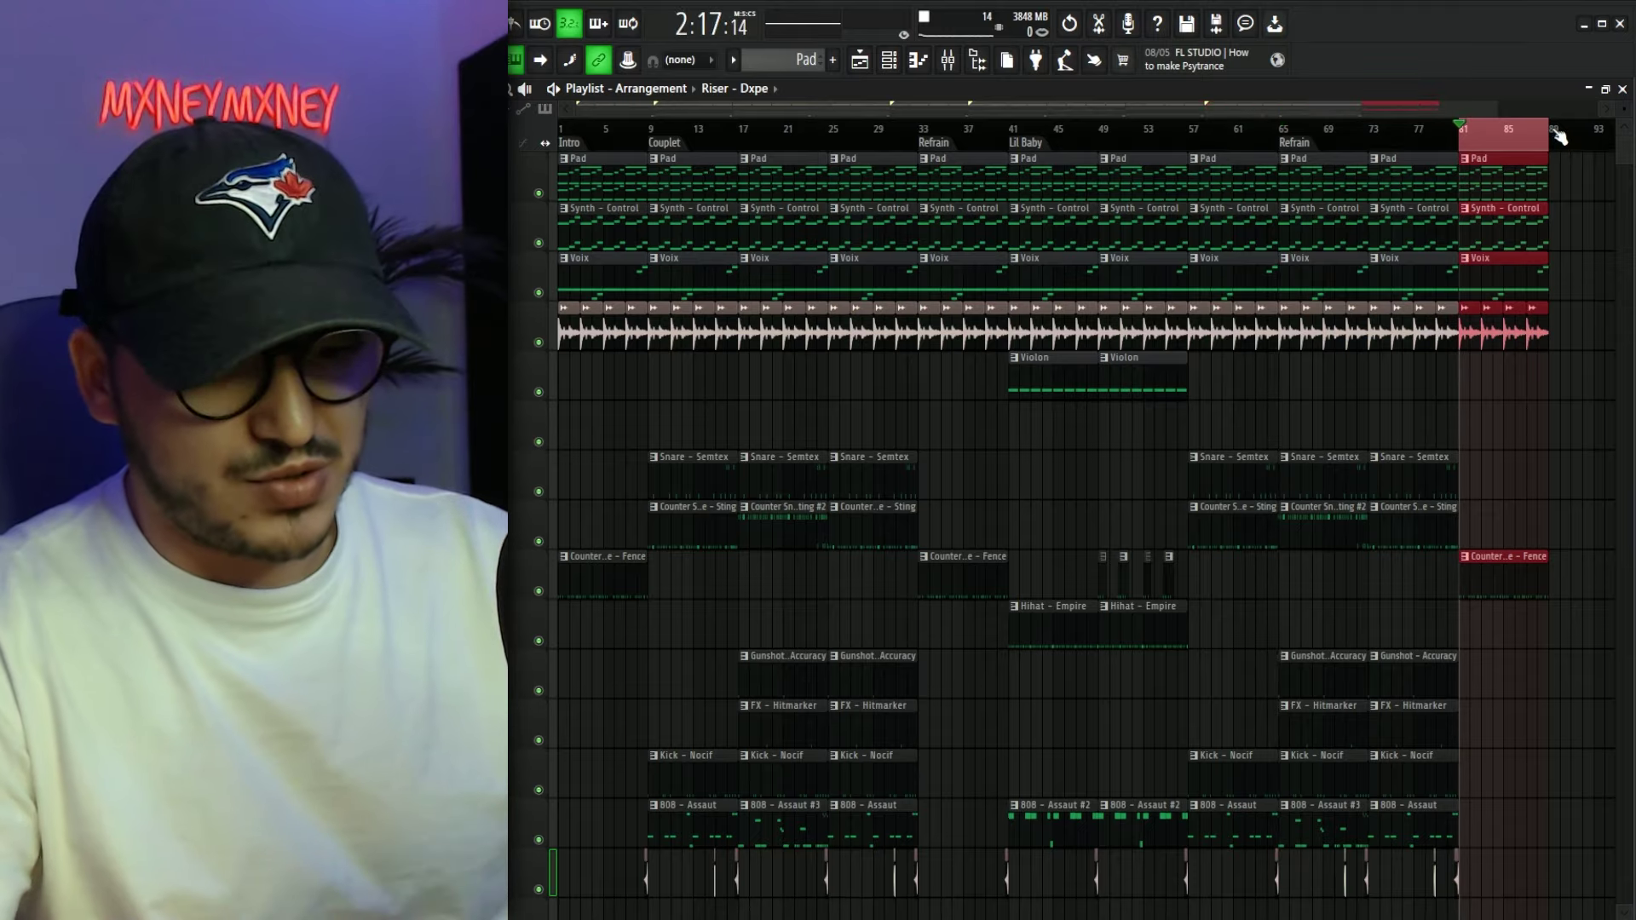
key("alt+t")
type("Outr")
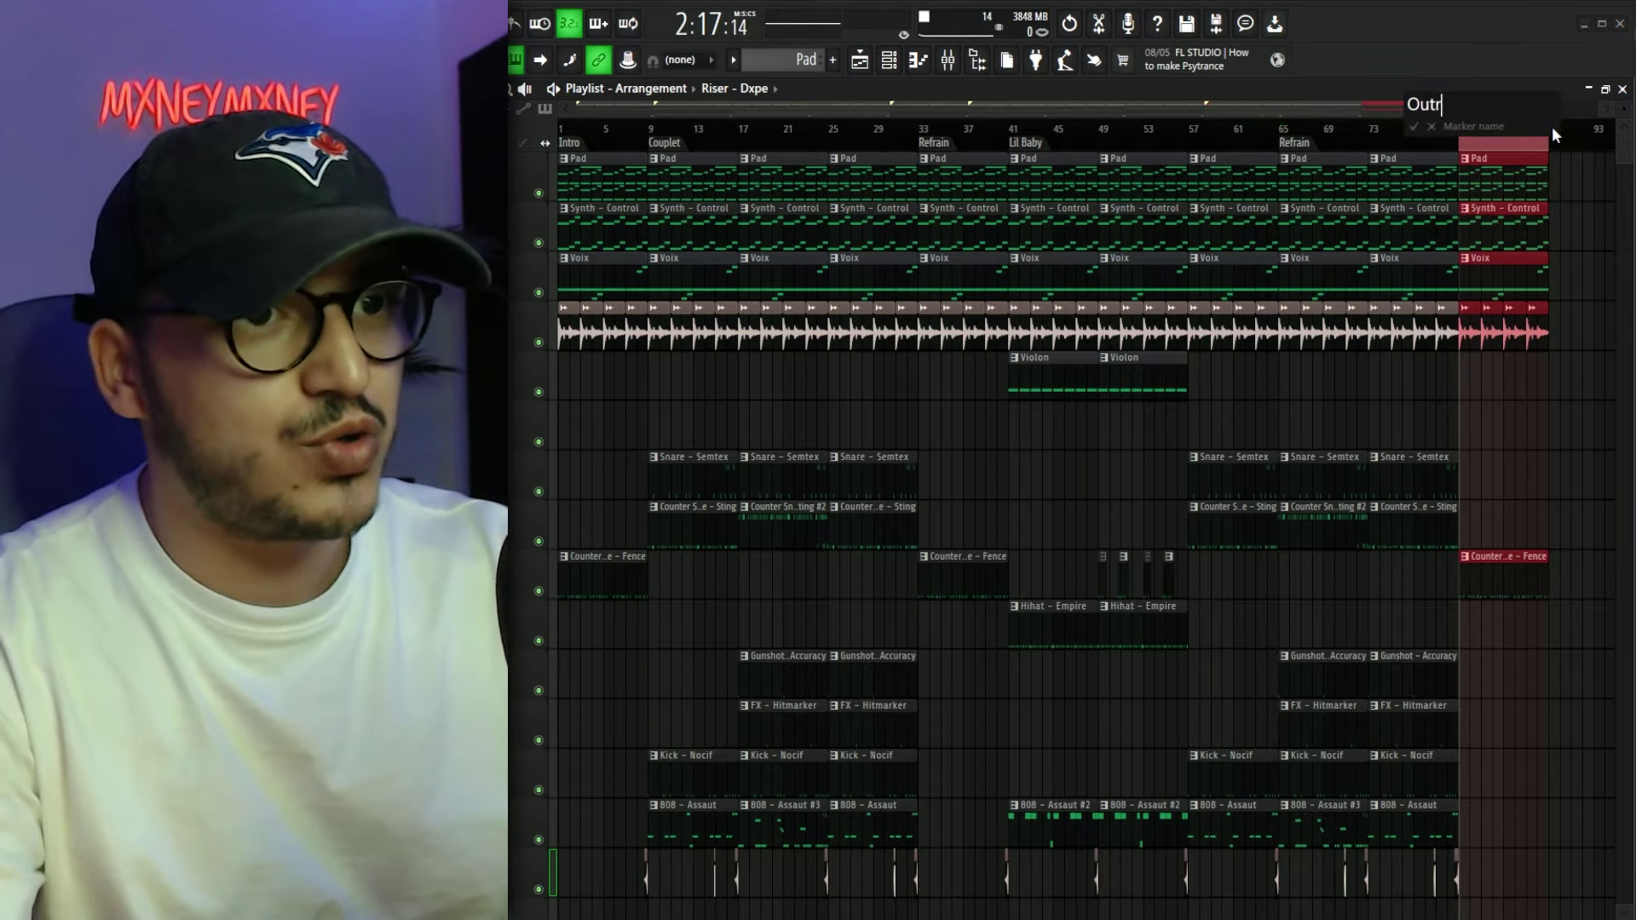
type("o")
key("Return")
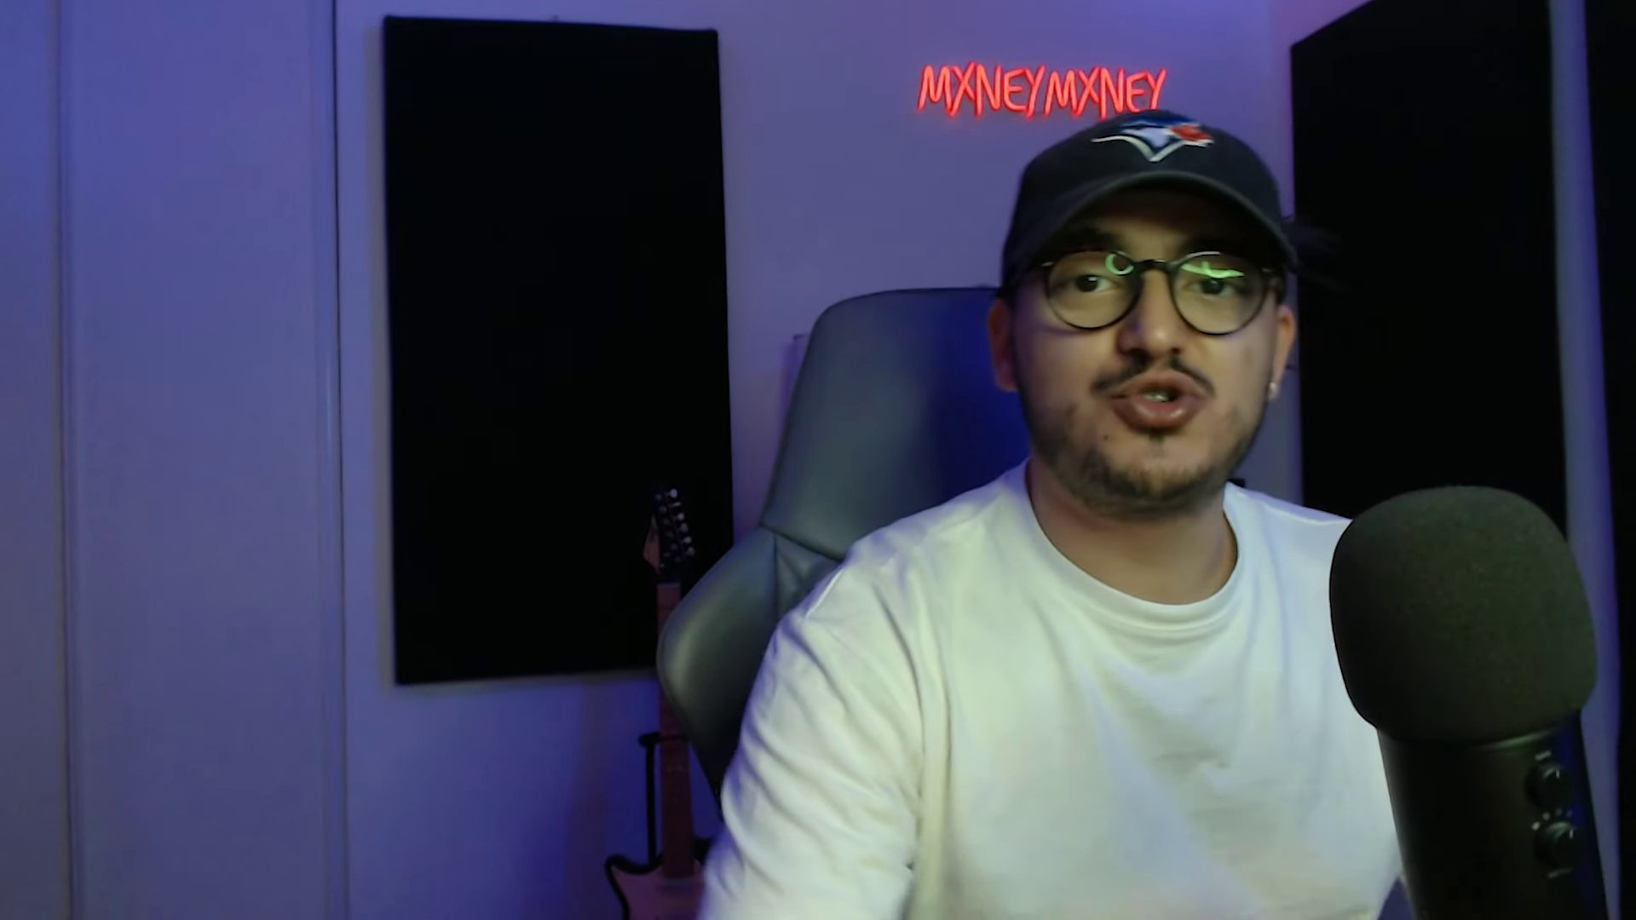